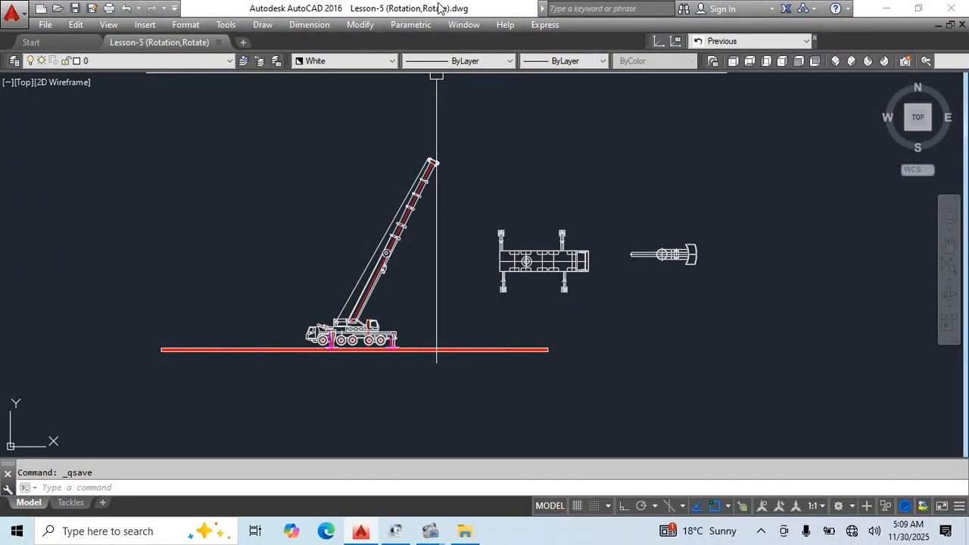
# Open the plan-view crane chassis block in the Block Editor, review its available rotation parameter and rotate action, and close the editor.
pyautogui.doubleClick(572, 256)
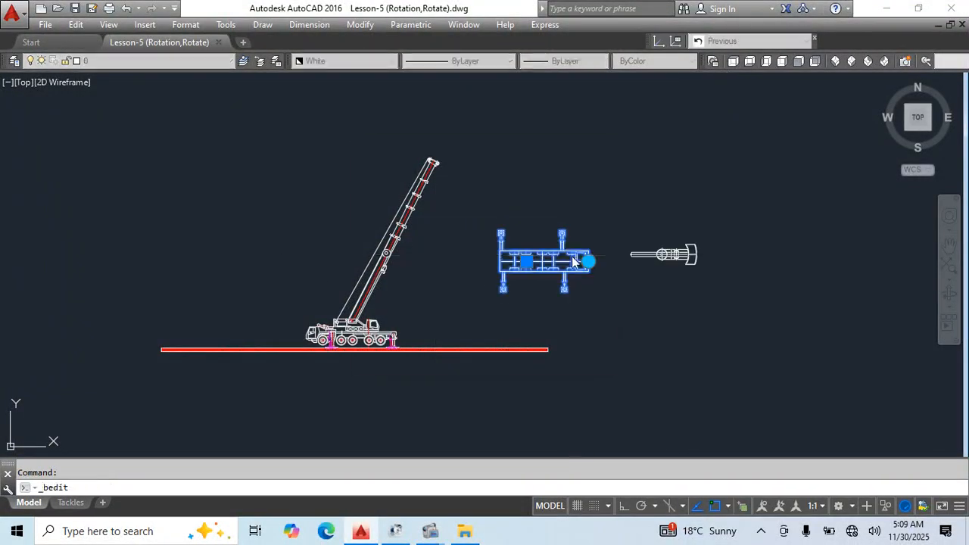
pyautogui.click(471, 361)
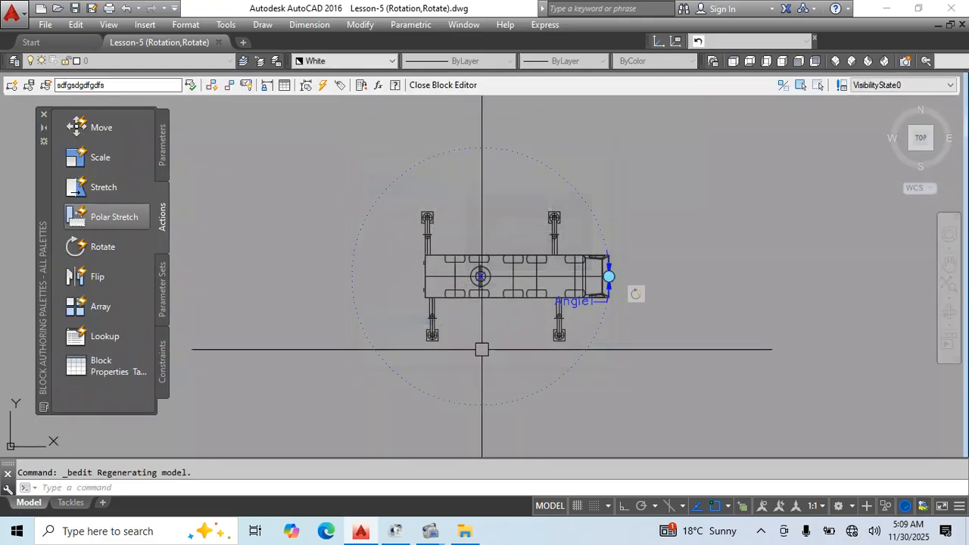
pyautogui.click(162, 141)
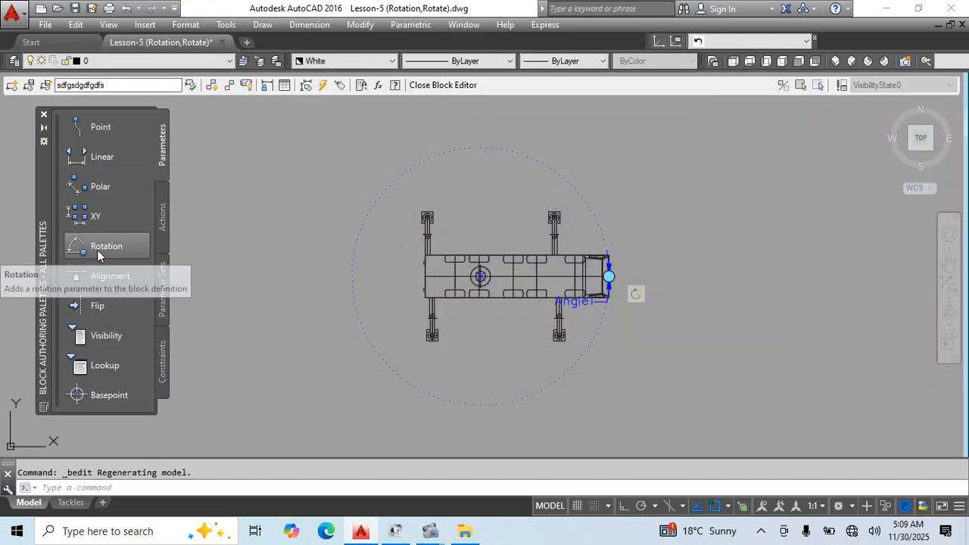
pyautogui.click(164, 218)
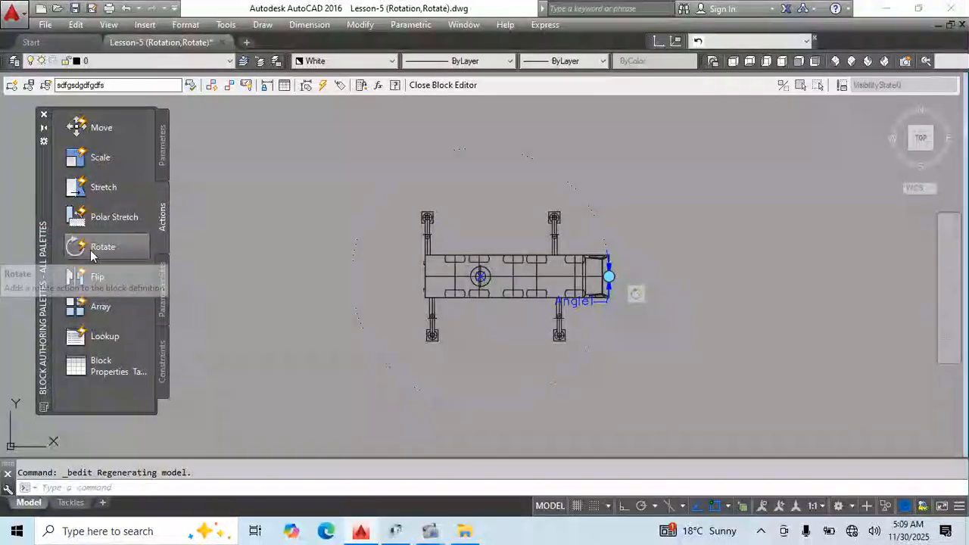
pyautogui.press('Escape')
pyautogui.press('Return')
pyautogui.press('Return')
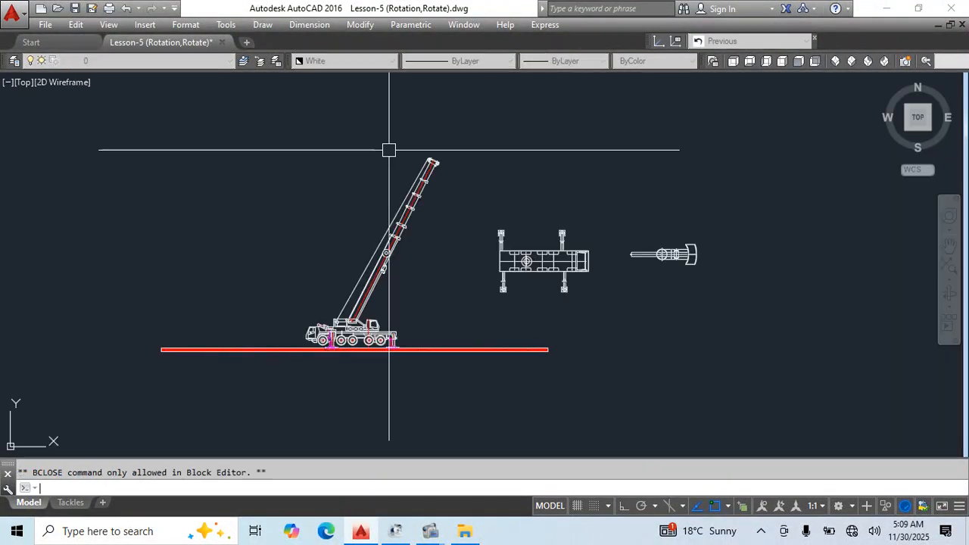
# Rotate the plan-view chassis block to point straight up at 90° using its rotation grip with ortho on, and turn ortho off.
pyautogui.scroll(5, 384, 306)
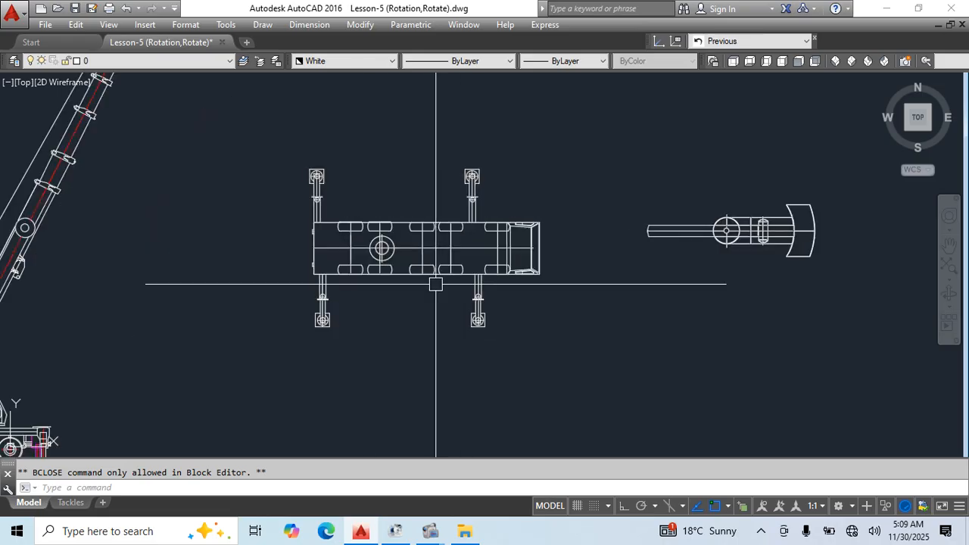
pyautogui.moveTo(444, 343); pyautogui.dragTo(454, 348, button='middle')
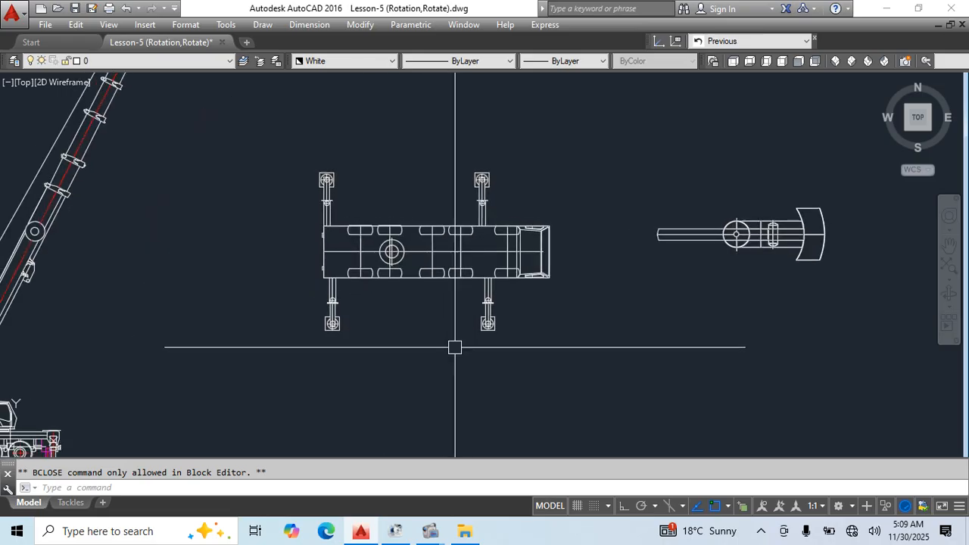
pyautogui.click(540, 278)
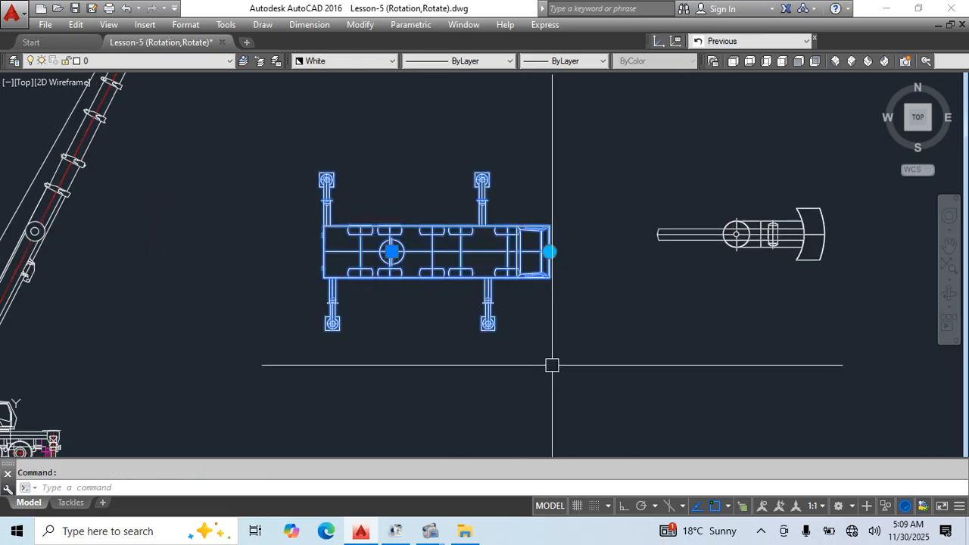
pyautogui.moveTo(551, 365); pyautogui.dragTo(559, 337, button='middle')
pyautogui.click(555, 223)
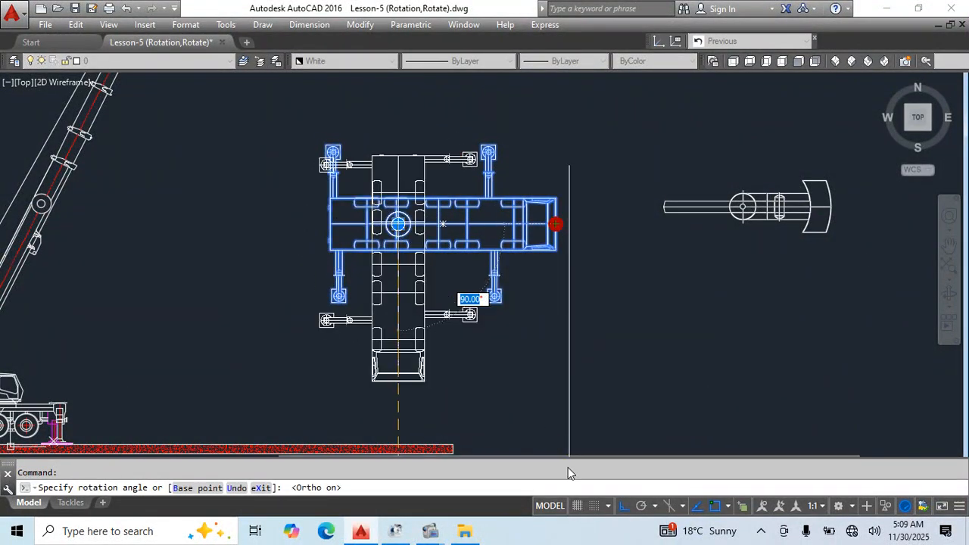
pyautogui.moveTo(383, 355); pyautogui.dragTo(427, 294, button='middle')
pyautogui.click(428, 298)
pyautogui.click(441, 320)
pyautogui.click(177, 227)
pyautogui.moveTo(376, 212); pyautogui.dragTo(349, 291, button='middle')
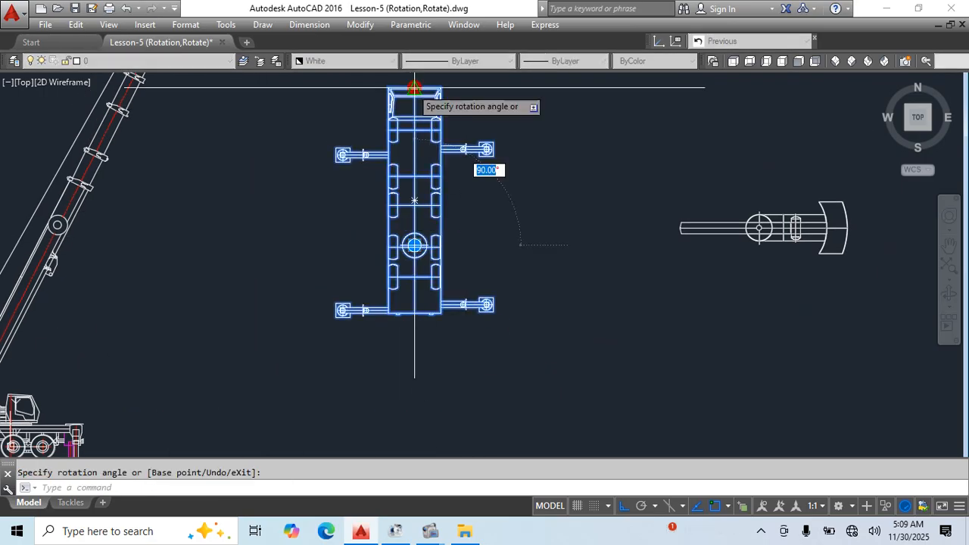
pyautogui.click(625, 512)
pyautogui.press('Escape')
pyautogui.scroll(-1, 563, 193)
pyautogui.moveTo(570, 225); pyautogui.dragTo(500, 298, button='middle')
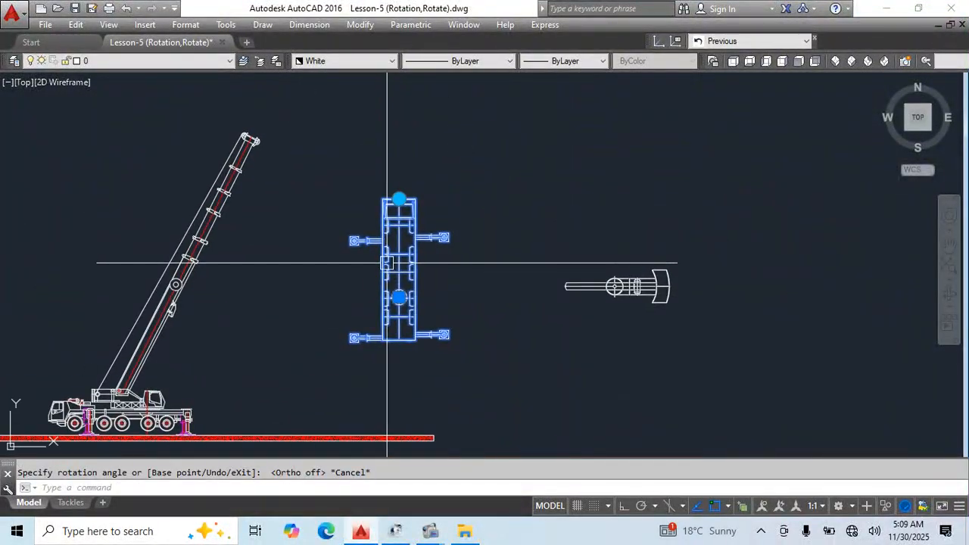
pyautogui.scroll(-3, 439, 246)
pyautogui.scroll(3, 483, 242)
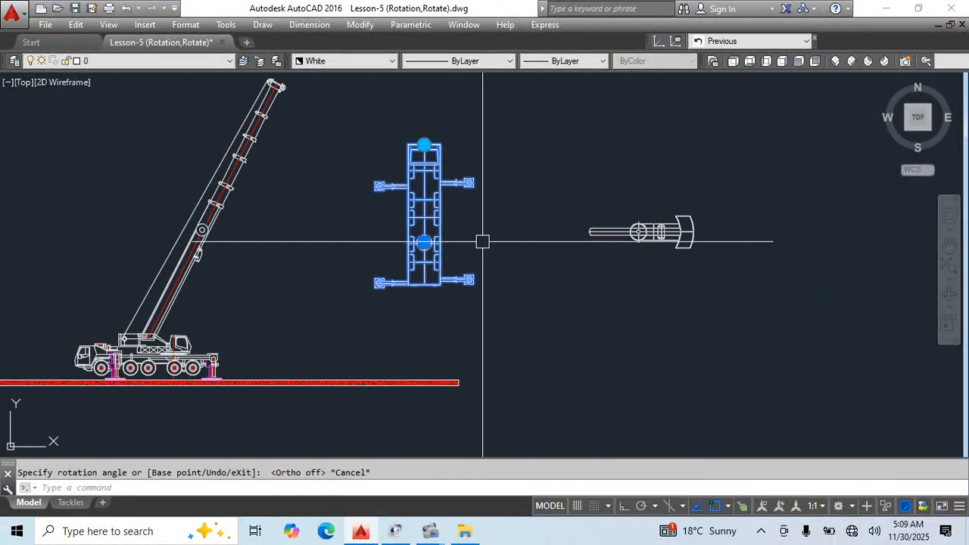
pyautogui.click(352, 129)
pyautogui.click(517, 315)
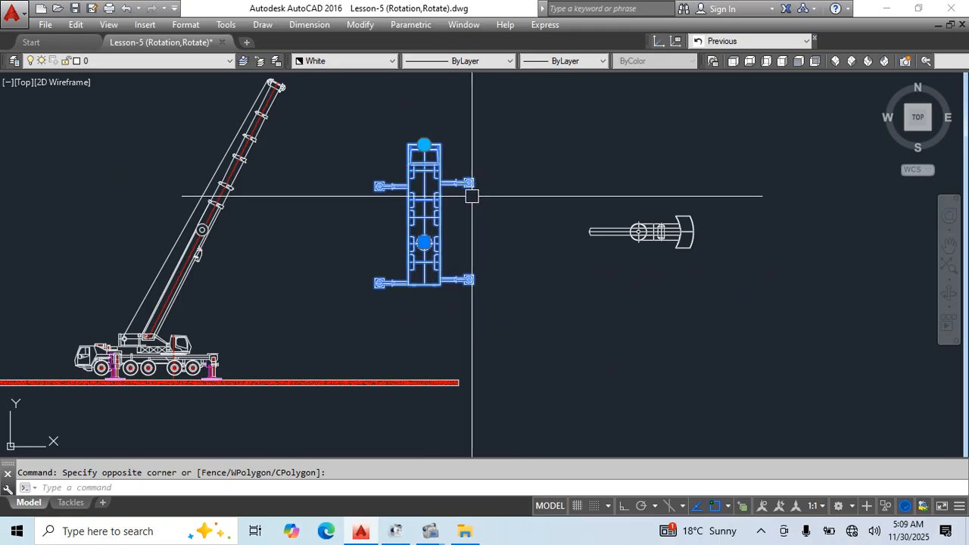
pyautogui.write('ro')
pyautogui.press('Return')
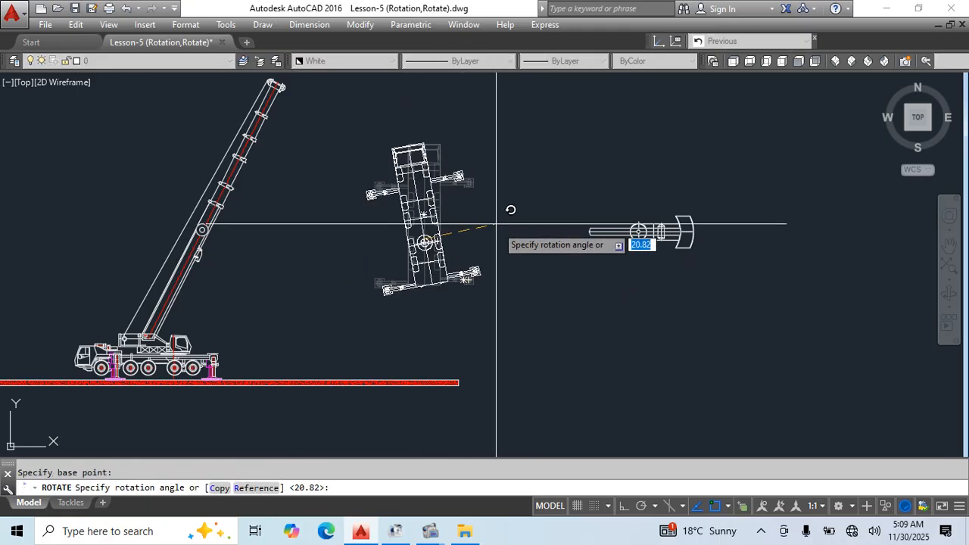
pyautogui.press('Escape')
# Rotate the plan-view chassis block freehand with its rotation grip so its front points diagonally up toward the separate plan-view upper part.
pyautogui.click(424, 144)
pyautogui.press('space')
pyautogui.press('space')
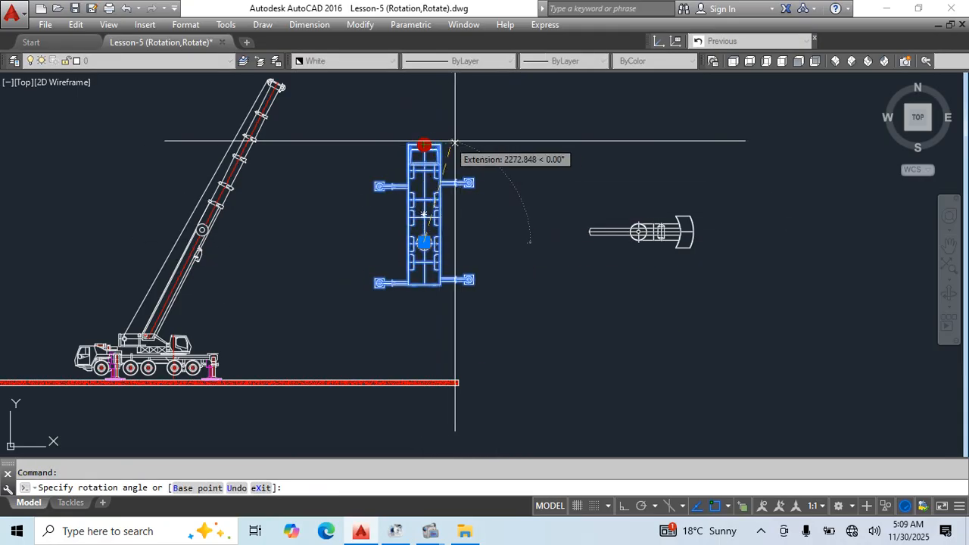
pyautogui.click(544, 155)
pyautogui.press('Escape')
pyautogui.scroll(3, 520, 281)
pyautogui.scroll(-4, 425, 221)
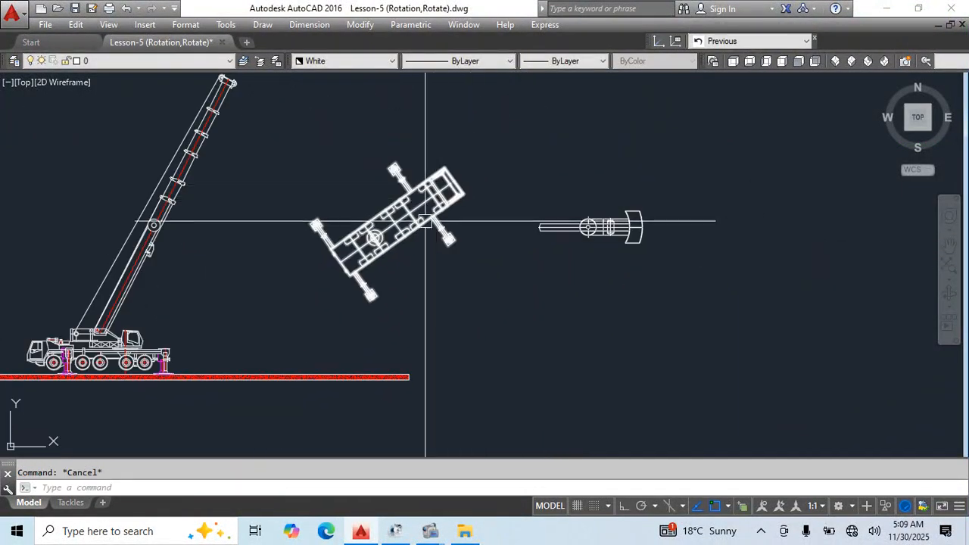
pyautogui.press('Escape')
pyautogui.moveTo(520, 264); pyautogui.dragTo(666, 368, button='middle')
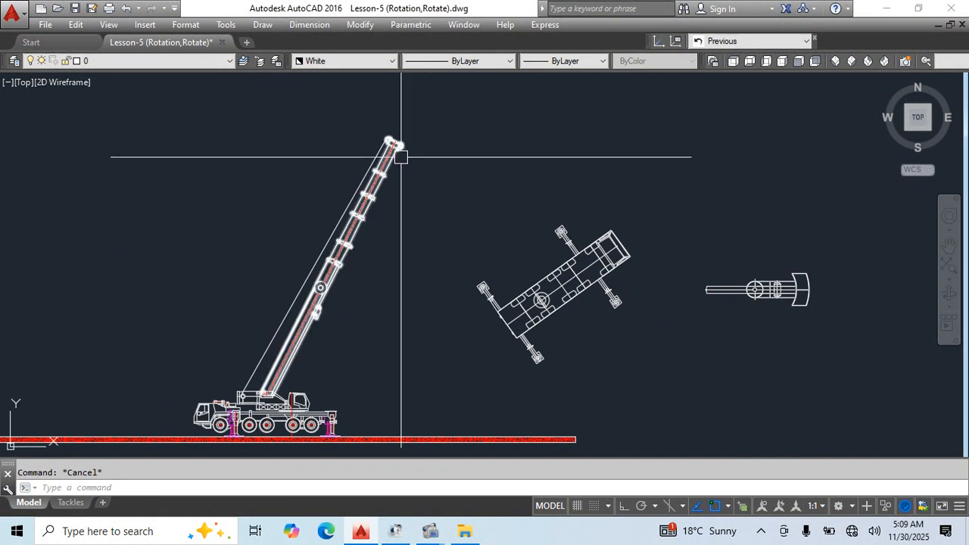
# Lower the side-view crane boom in stages with its rotation grip until it sits at 15°.
pyautogui.scroll(3, 400, 156)
pyautogui.moveTo(407, 185); pyautogui.dragTo(510, 108, button='middle')
pyautogui.scroll(-2, 509, 157)
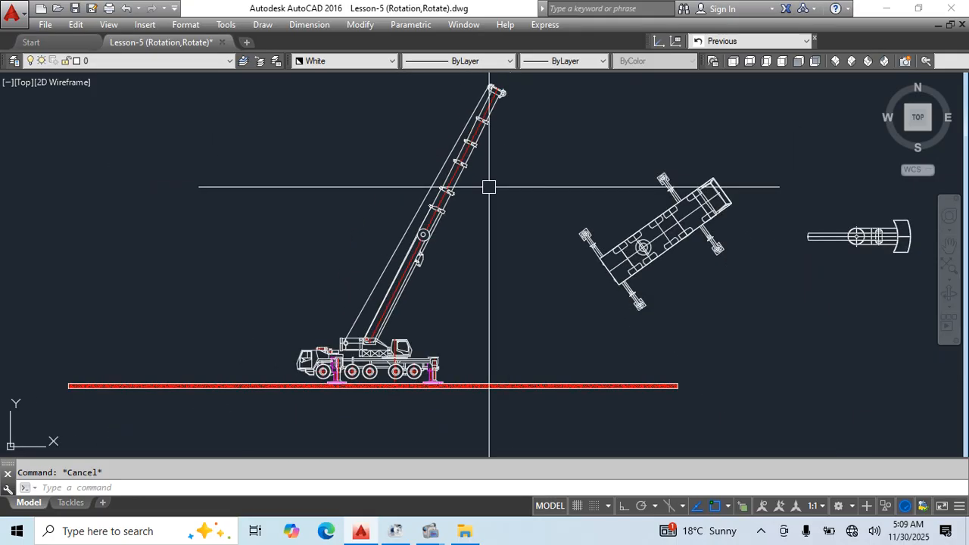
pyautogui.moveTo(447, 247); pyautogui.dragTo(423, 303, button='middle')
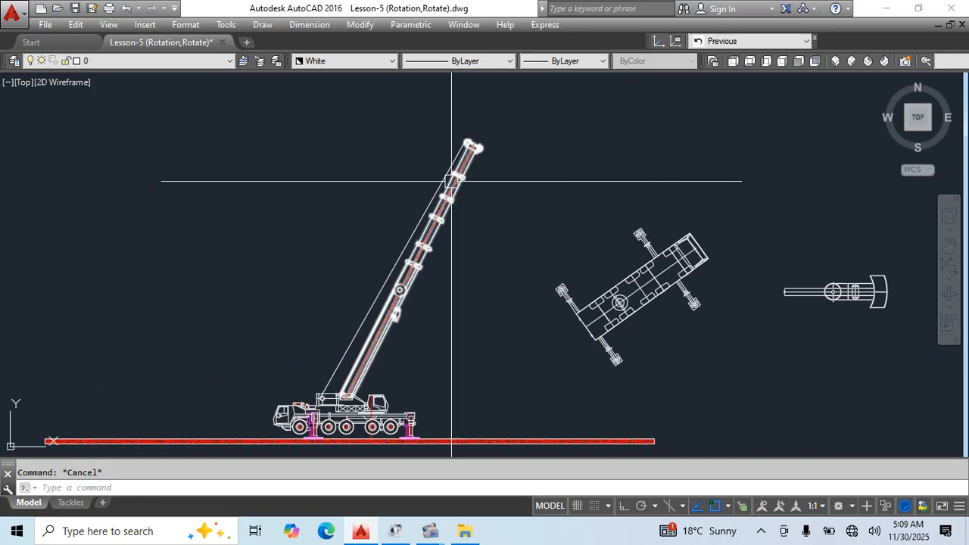
pyautogui.click(479, 148)
pyautogui.click(529, 165)
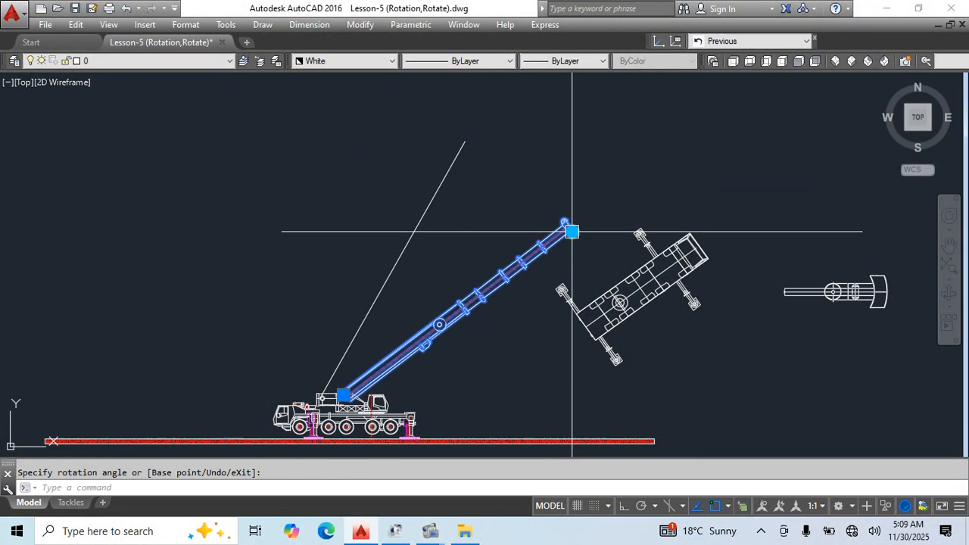
pyautogui.click(595, 267)
pyautogui.moveTo(701, 344); pyautogui.dragTo(619, 157, button='middle')
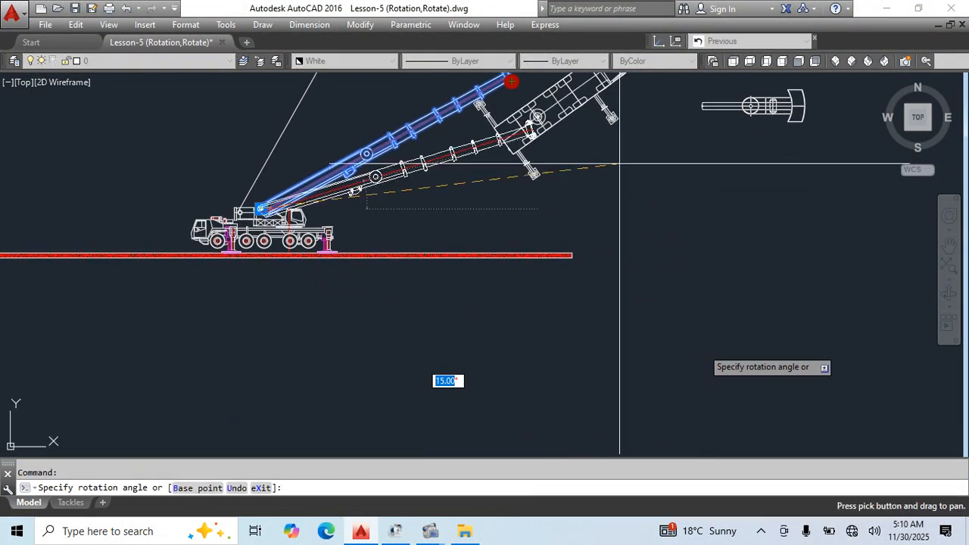
pyautogui.click(600, 267)
pyautogui.moveTo(590, 199); pyautogui.dragTo(598, 229, button='middle')
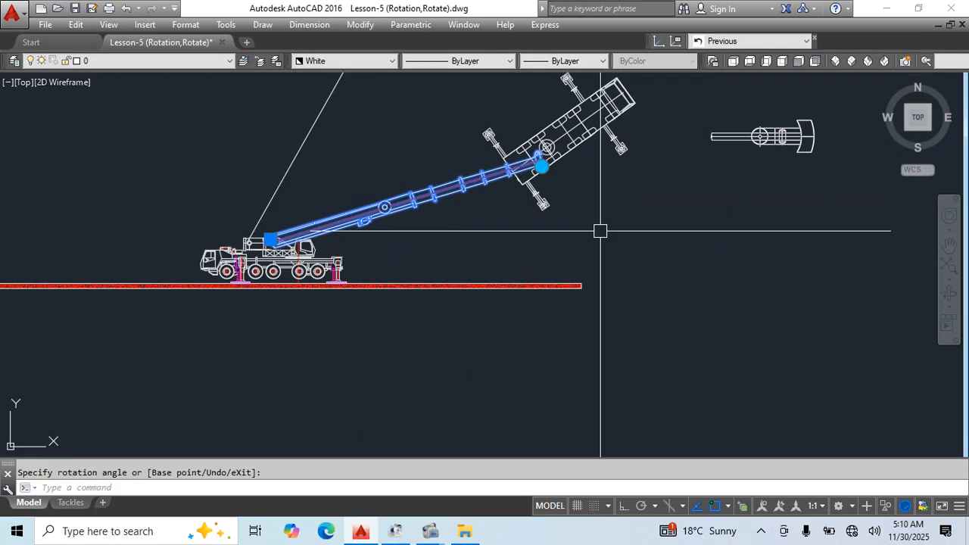
# Try to lower the crane boom below 15° with its rotation grip.
pyautogui.click(542, 167)
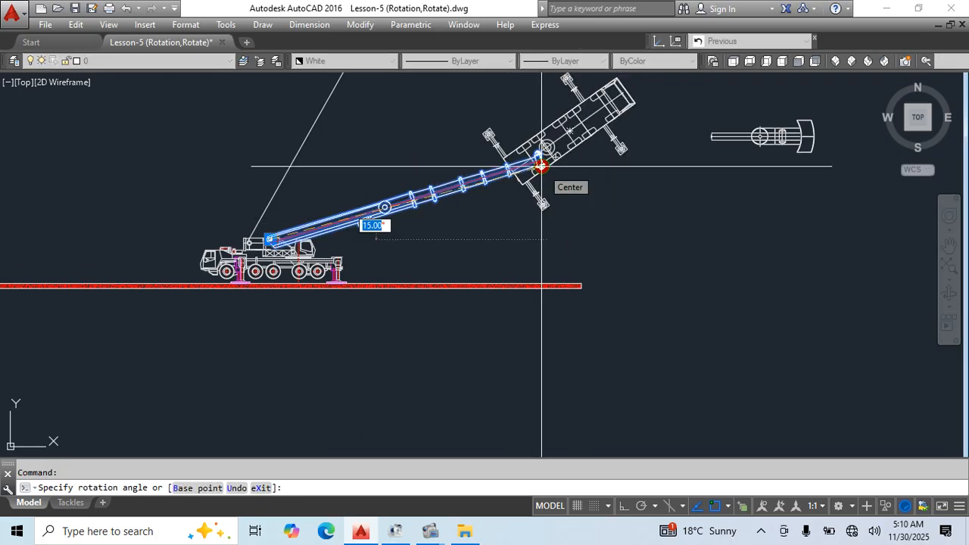
pyautogui.click(582, 239)
pyautogui.moveTo(534, 163); pyautogui.dragTo(557, 245, button='middle')
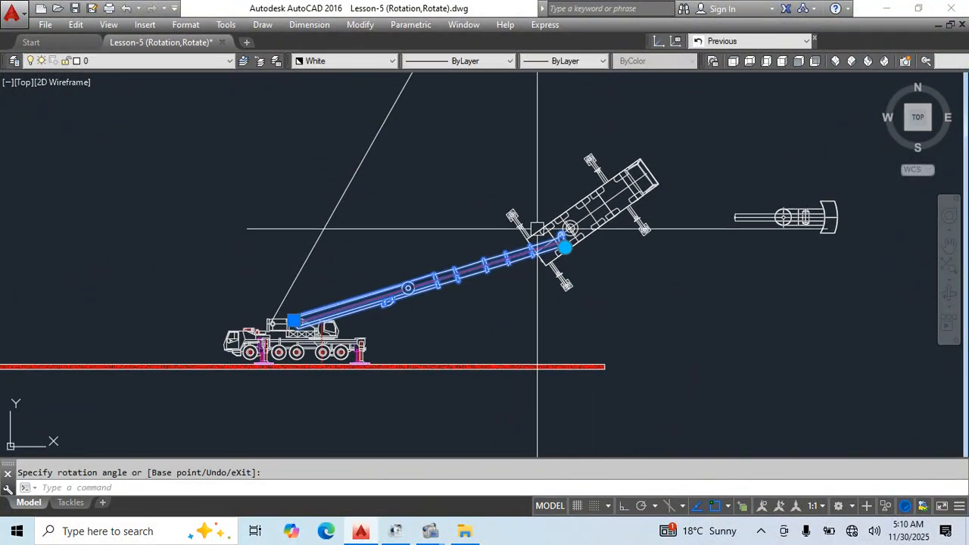
# Raise the crane boom to 85° with its rotation grip and try to rotate it beyond its allowed range.
pyautogui.moveTo(453, 133); pyautogui.dragTo(502, 270, button='middle')
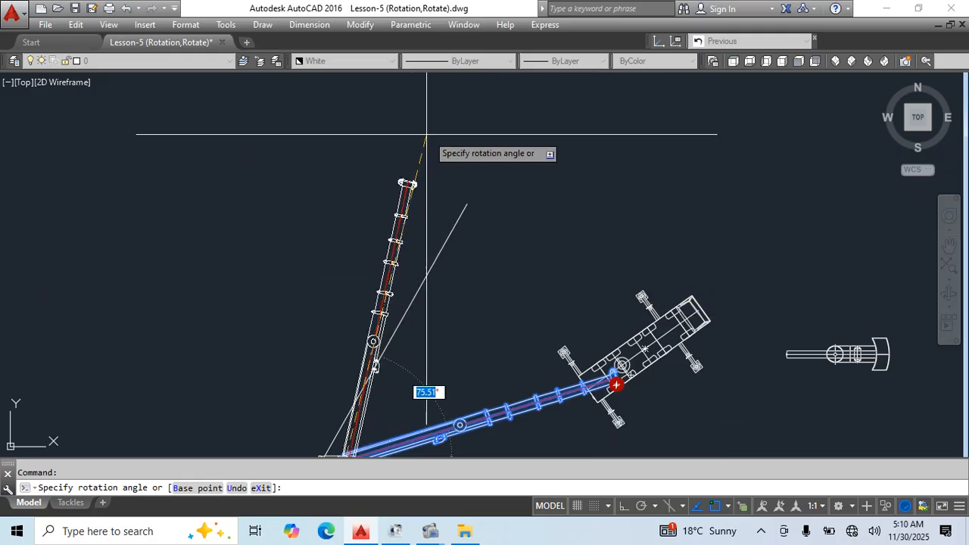
pyautogui.click(367, 120)
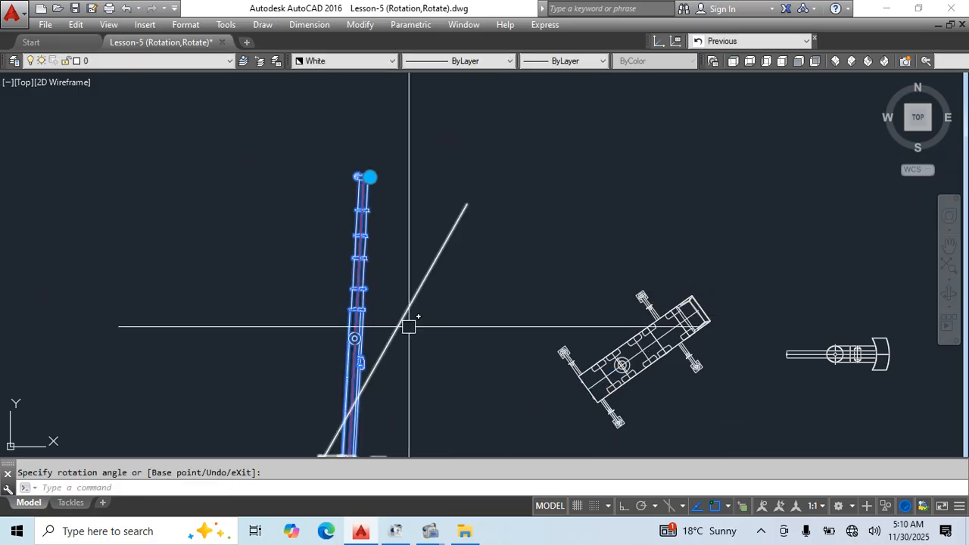
pyautogui.click(369, 176)
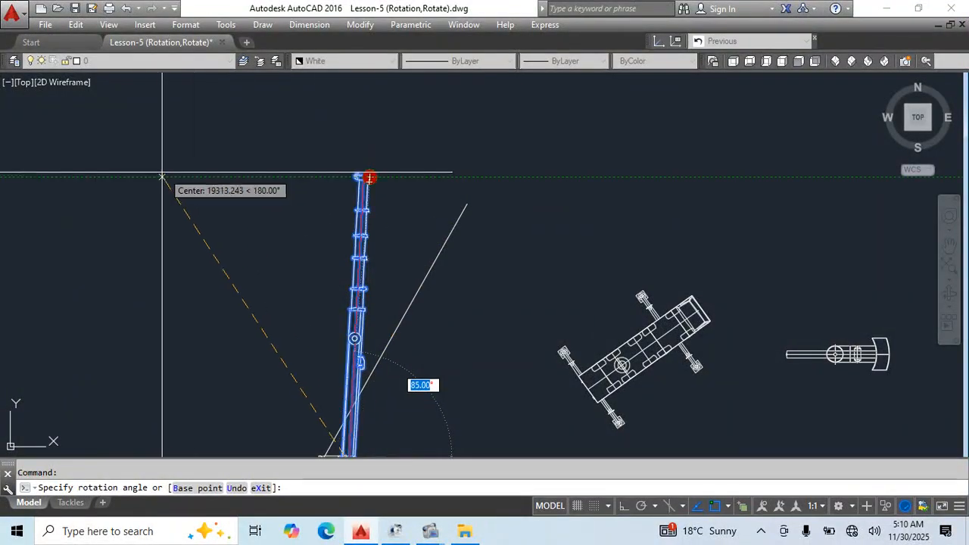
pyautogui.scroll(-2, 537, 171)
pyautogui.scroll(-2, 537, 171)
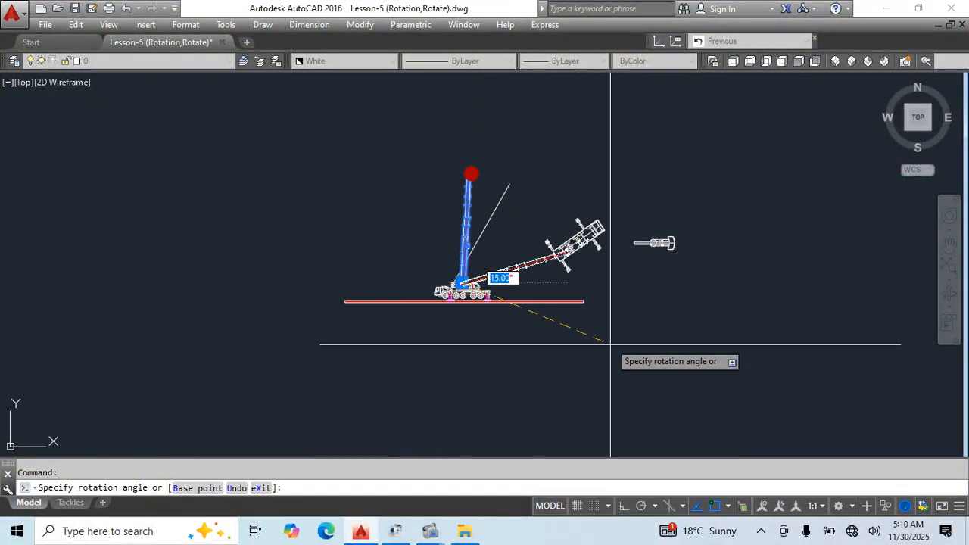
pyautogui.scroll(4, 580, 268)
pyautogui.scroll(-2, 499, 202)
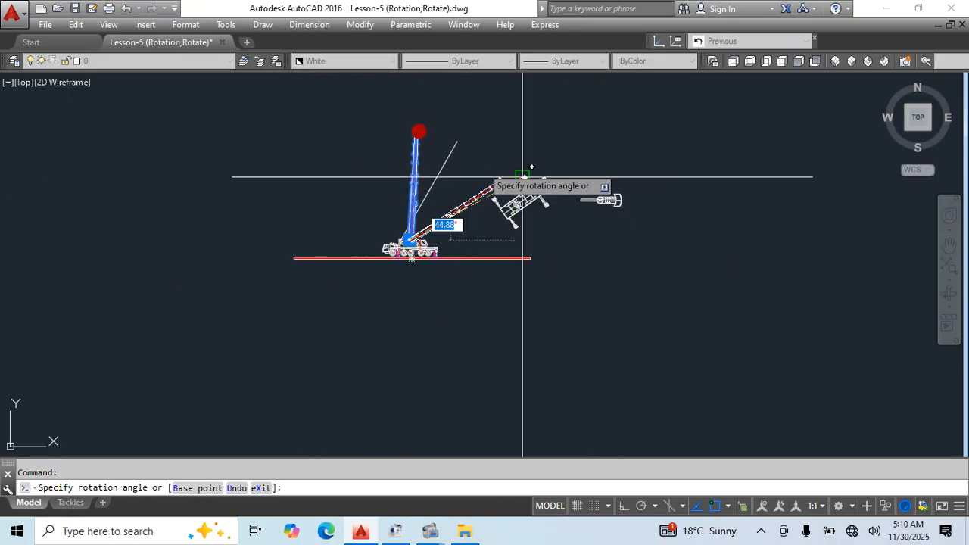
pyautogui.press('Escape')
# Move the upper end of the loose cable line onto the outer edge of the boom head's rear sheave.
pyautogui.click(455, 145)
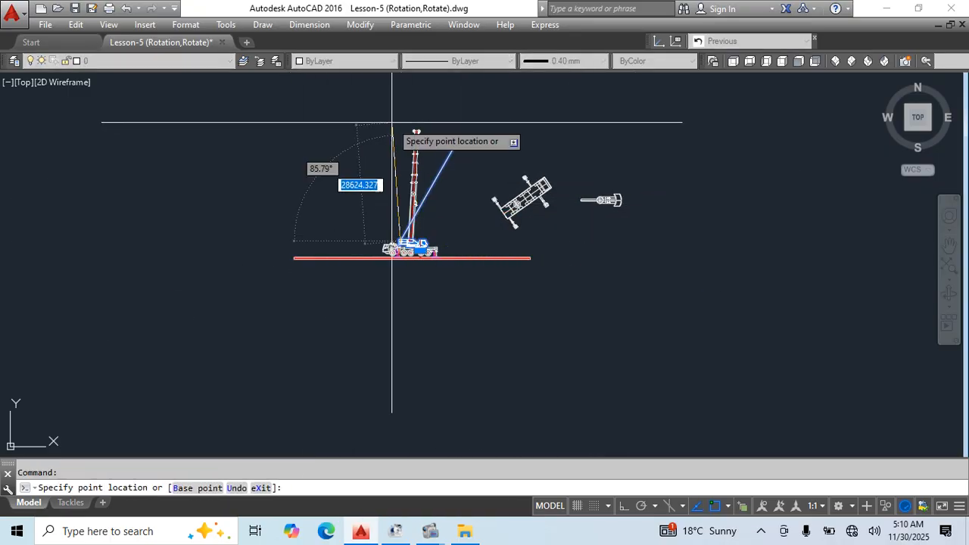
pyautogui.scroll(5, 423, 151)
pyautogui.press('Escape')
pyautogui.scroll(-8, 571, 231)
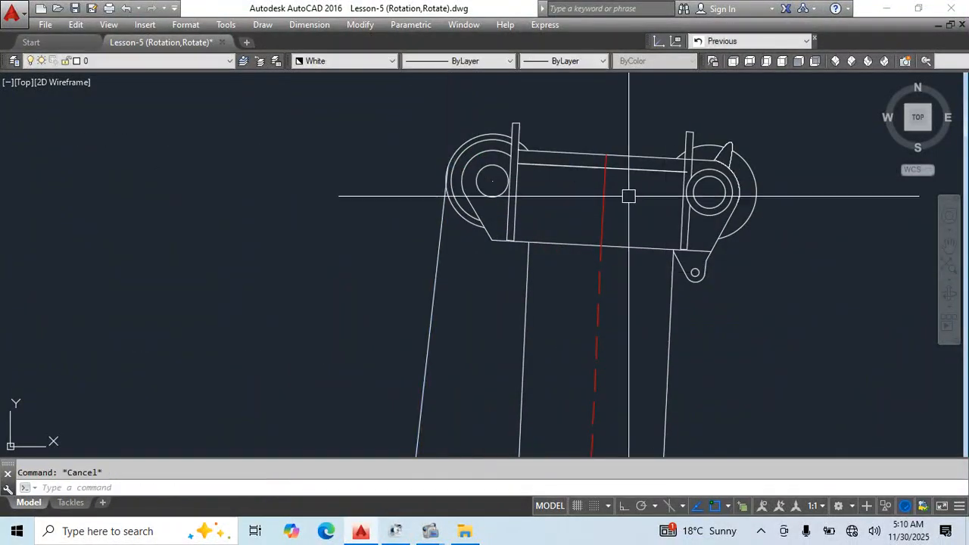
pyautogui.scroll(3, 508, 246)
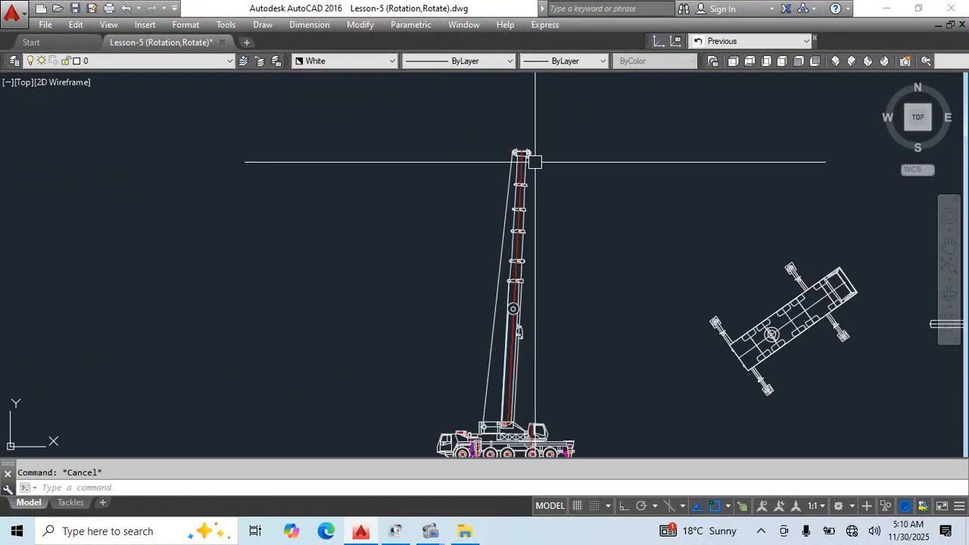
pyautogui.moveTo(521, 196); pyautogui.dragTo(504, 187, button='middle')
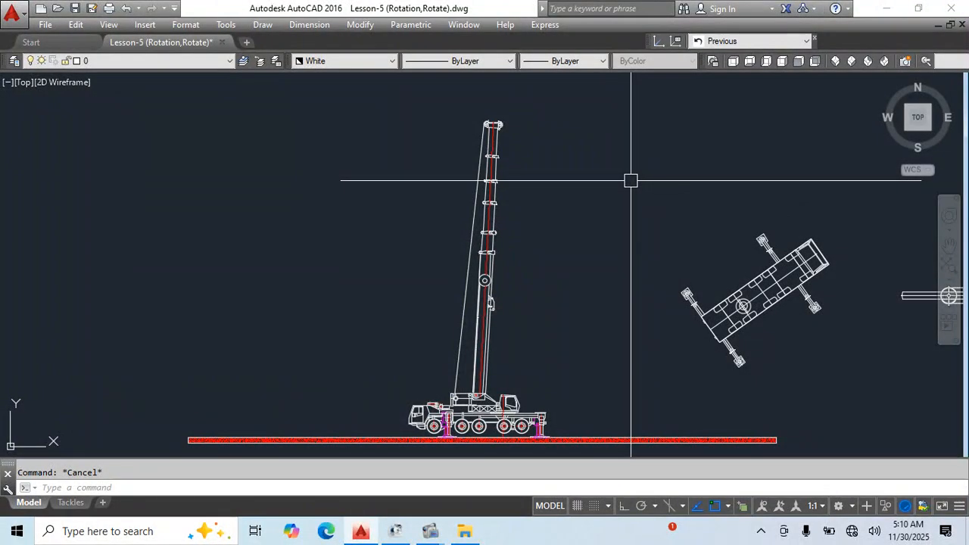
pyautogui.moveTo(532, 357)
pyautogui.mouseDown(button='middle')
pyautogui.moveTo(470, 307)
pyautogui.moveTo(445, 346)
pyautogui.mouseUp(button='middle')
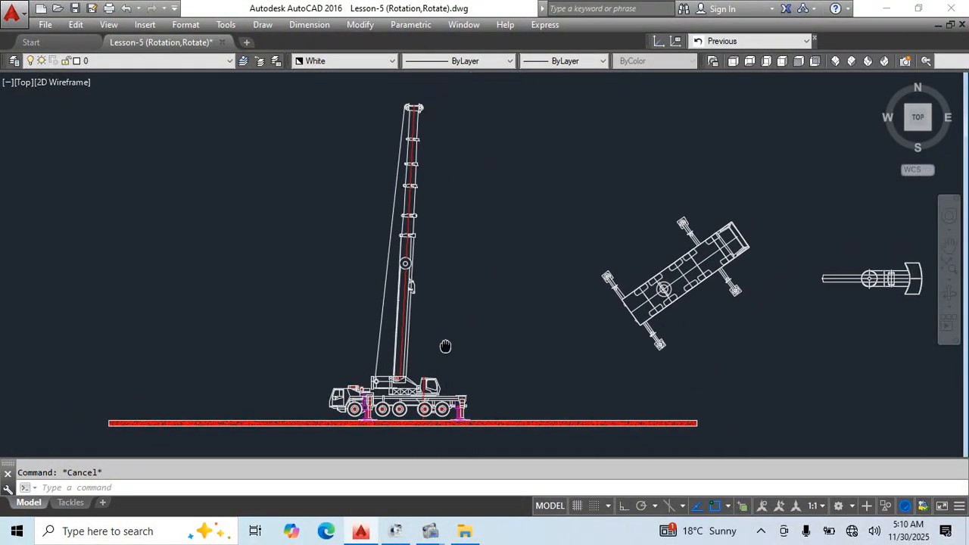
pyautogui.click(425, 191)
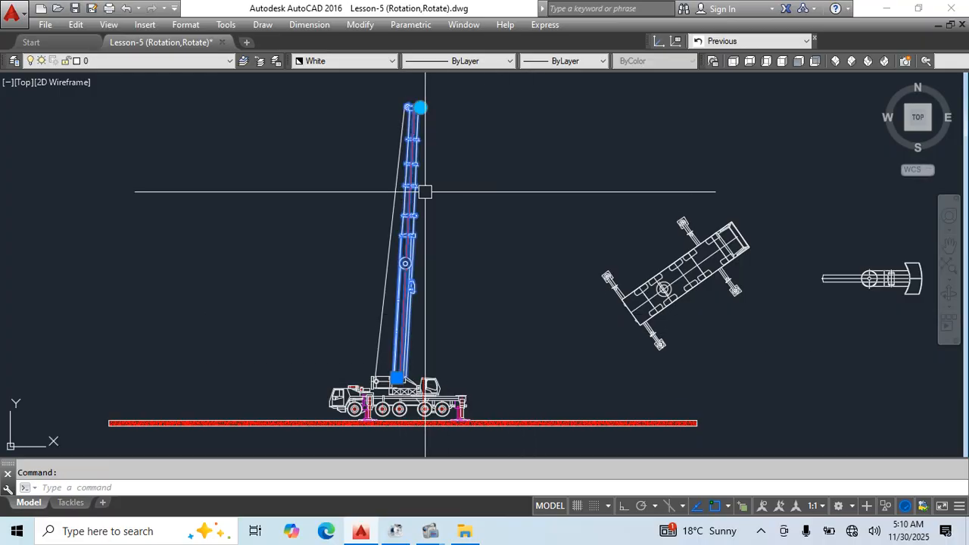
pyautogui.click(420, 108)
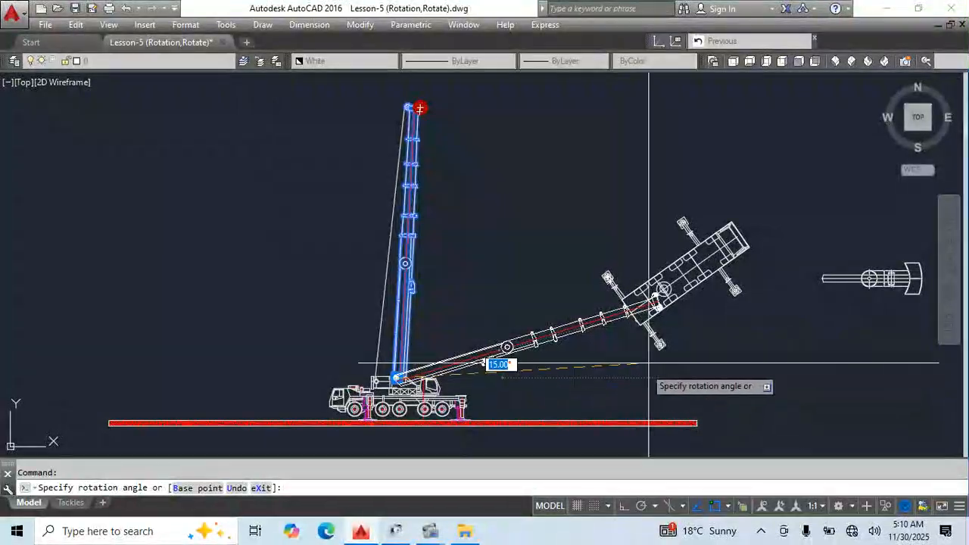
pyautogui.press('Escape')
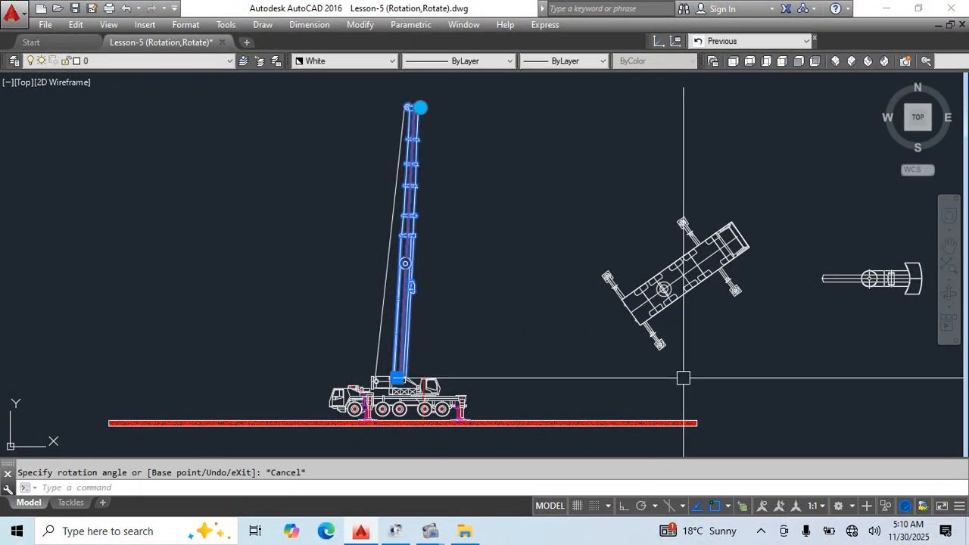
pyautogui.moveTo(683, 374); pyautogui.dragTo(469, 331, button='middle')
pyautogui.press('Escape')
pyautogui.moveTo(614, 280); pyautogui.dragTo(488, 318, button='middle')
pyautogui.scroll(2, 497, 305)
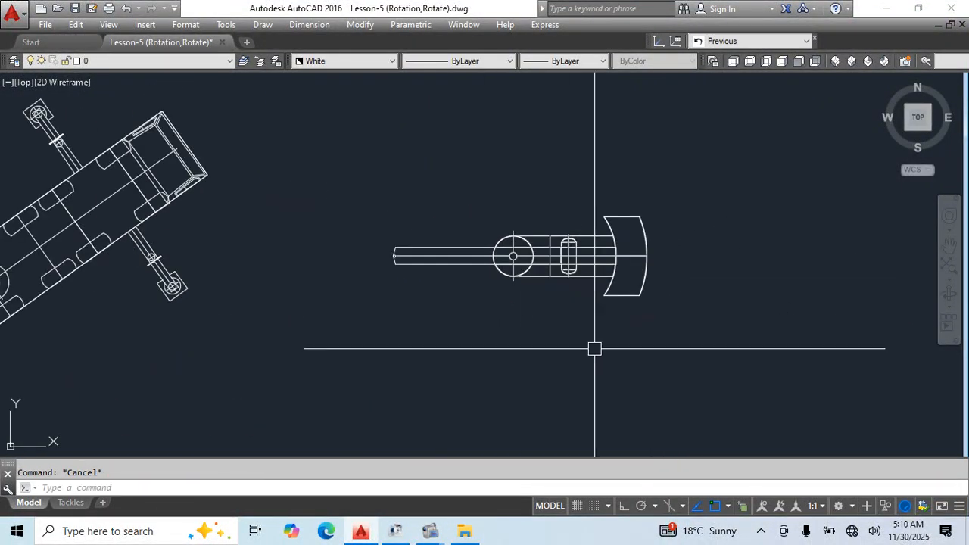
pyautogui.click(603, 275)
pyautogui.scroll(-1, 532, 315)
pyautogui.moveTo(576, 381); pyautogui.dragTo(528, 321, button='middle')
pyautogui.press('Escape')
# Draw two small circles as aiming targets in the empty space east of the plan-view boom, one upper and one lower.
pyautogui.moveTo(601, 358); pyautogui.dragTo(475, 358, button='middle')
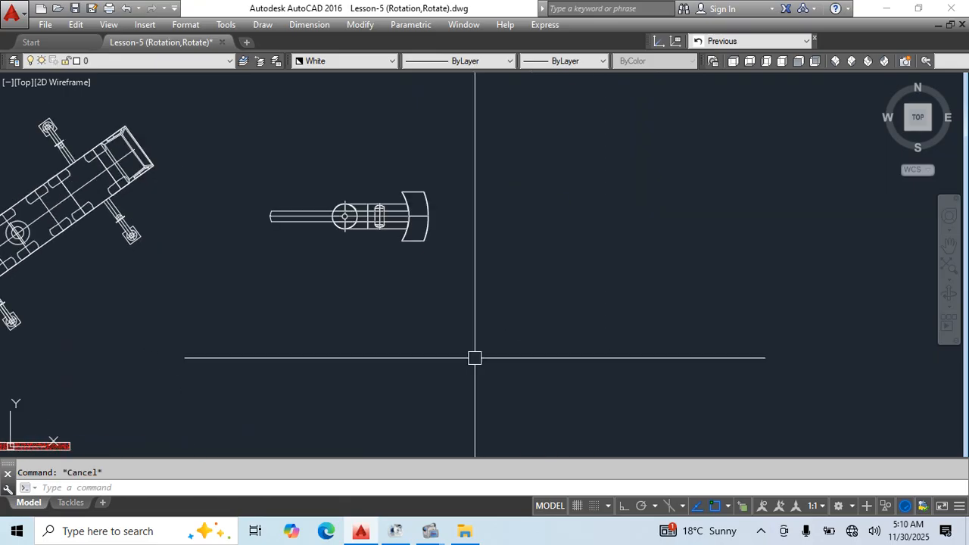
pyautogui.write('c')
pyautogui.press('space')
pyautogui.click(627, 341)
pyautogui.click(629, 350)
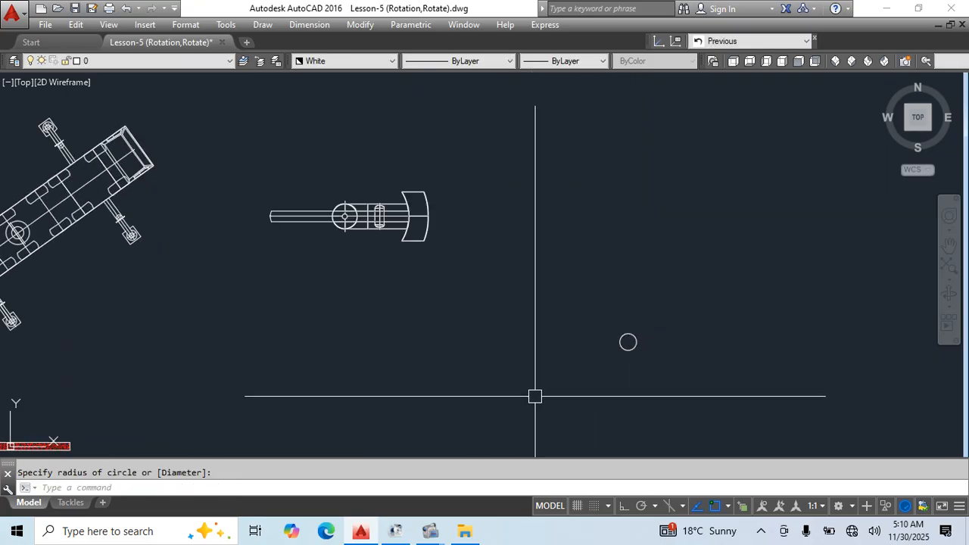
pyautogui.write('c')
pyautogui.press('space')
pyautogui.click(572, 149)
pyautogui.click(576, 155)
pyautogui.press('Escape')
# Rotate the plan-view boom block with its rotation grip so it points at the centre of the lower target circle.
pyautogui.click(342, 213)
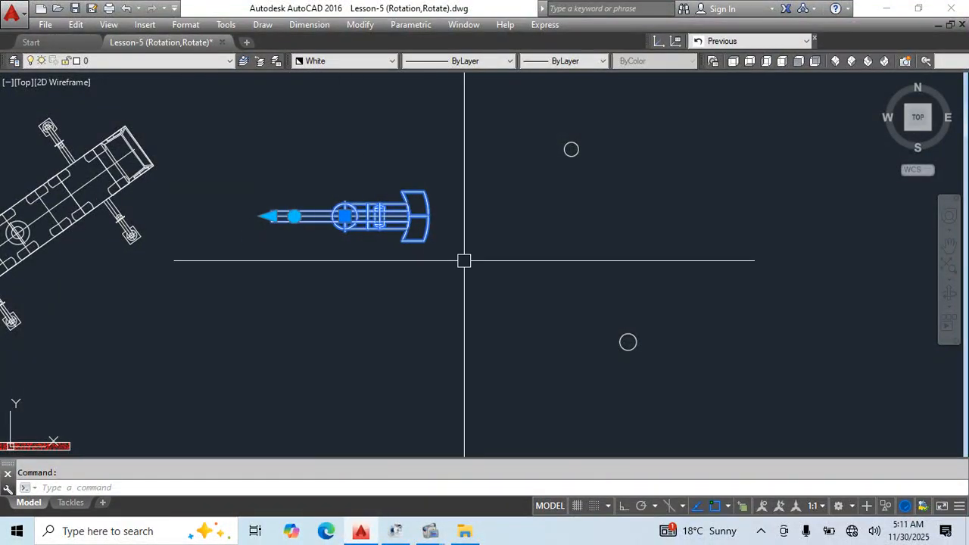
pyautogui.moveTo(469, 281); pyautogui.dragTo(513, 283, button='middle')
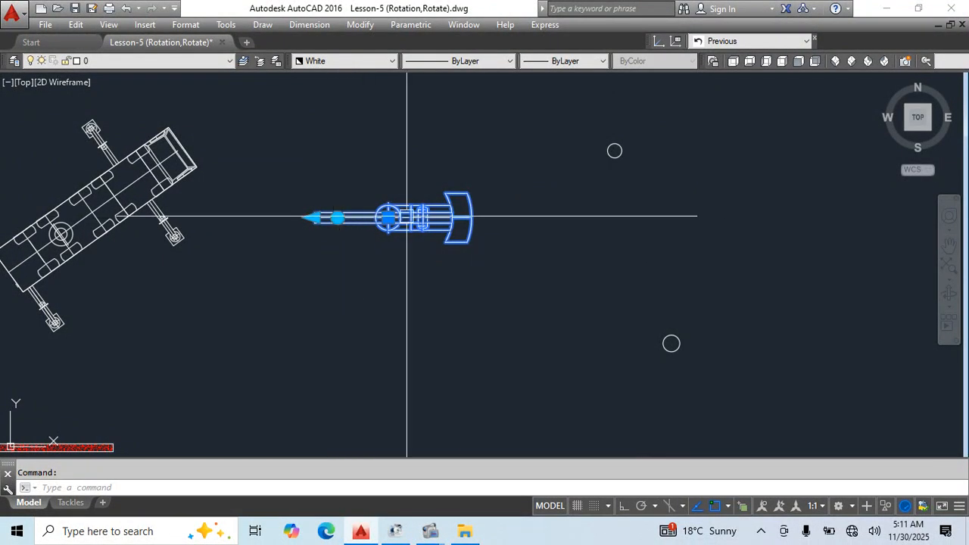
pyautogui.scroll(4, 408, 216)
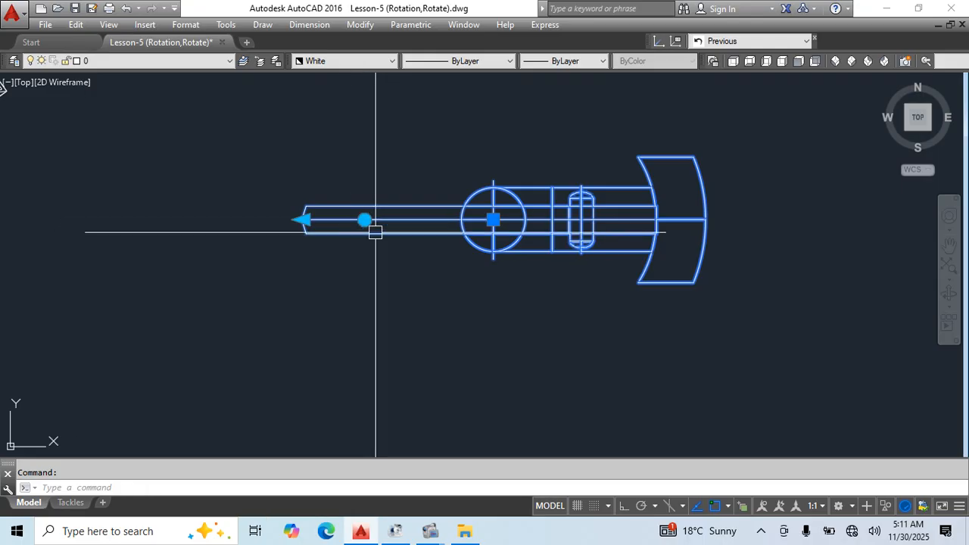
pyautogui.scroll(-4, 375, 233)
pyautogui.moveTo(406, 277); pyautogui.dragTo(363, 233, button='middle')
pyautogui.click(332, 183)
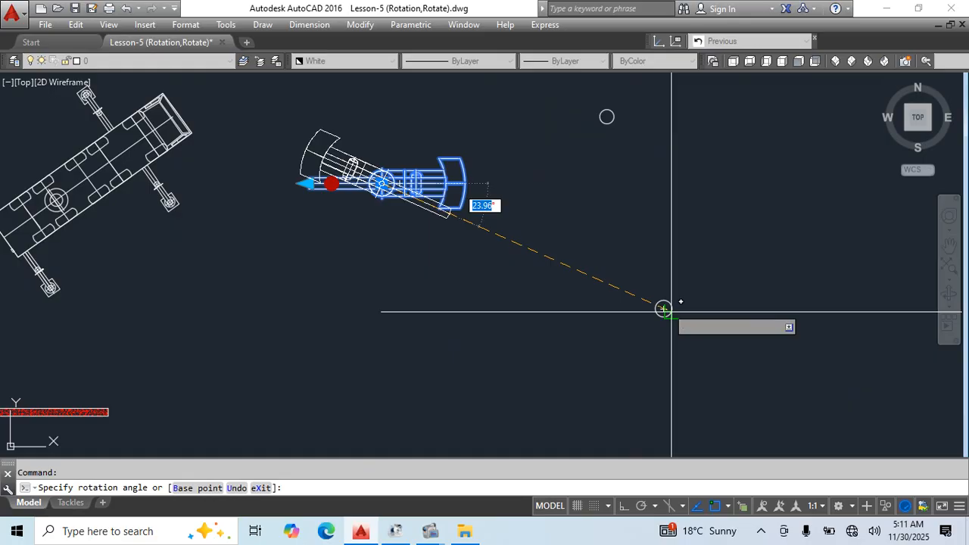
pyautogui.click(663, 308)
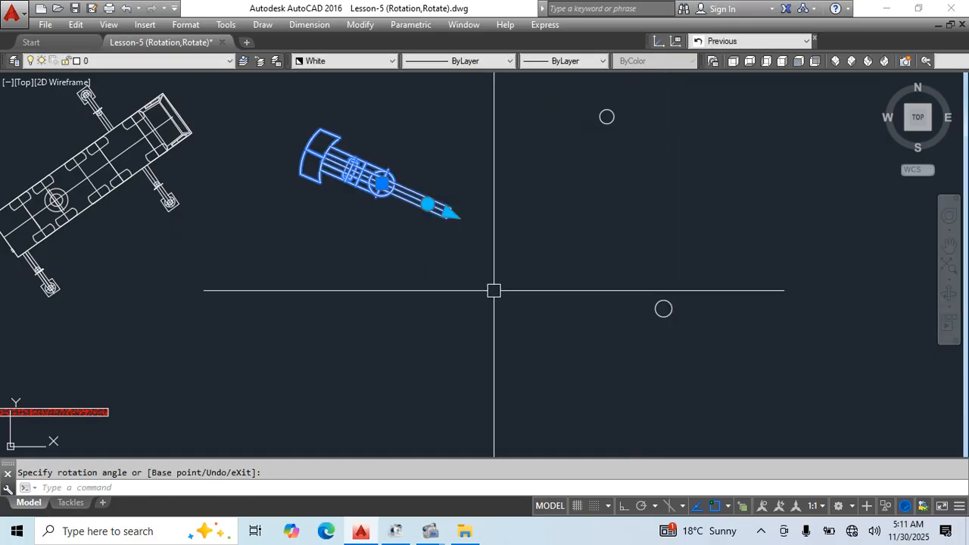
# Extend the plan-view boom with its stretch grip until its tip reaches the lower target circle.
pyautogui.click(450, 213)
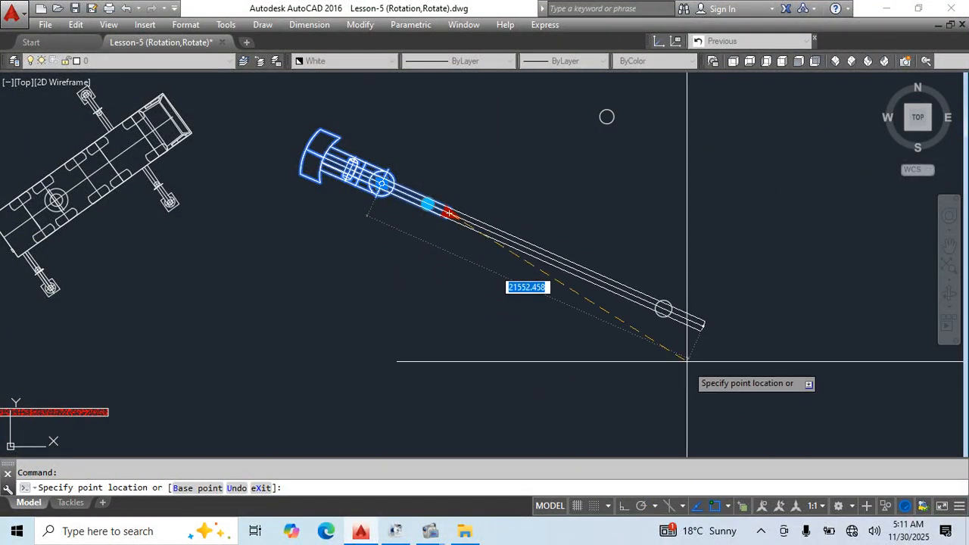
pyautogui.press('Escape')
pyautogui.press('Escape')
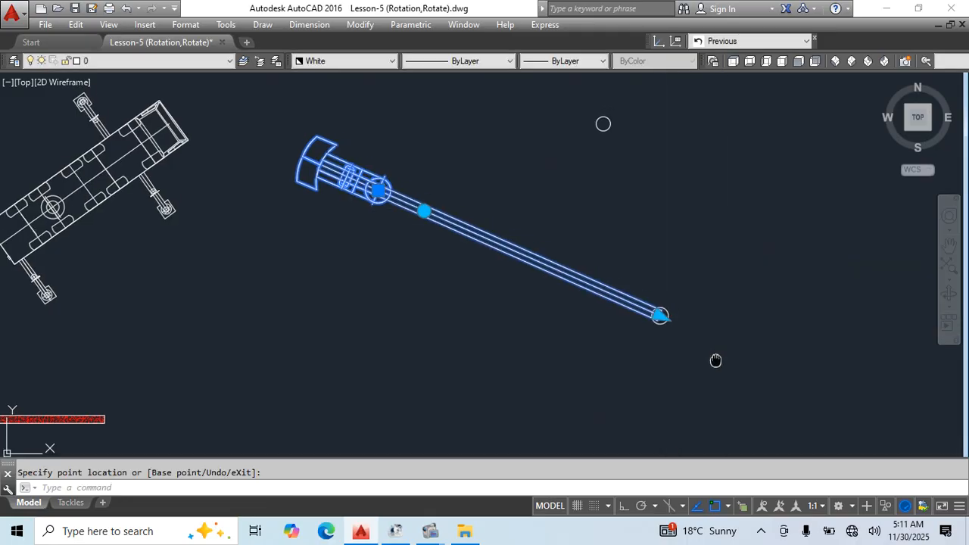
# Copy the extended plan-view boom in place, using its turntable centre as both base point and second point.
pyautogui.click(479, 268)
pyautogui.moveTo(474, 306); pyautogui.dragTo(496, 341, button='middle')
pyautogui.write('co')
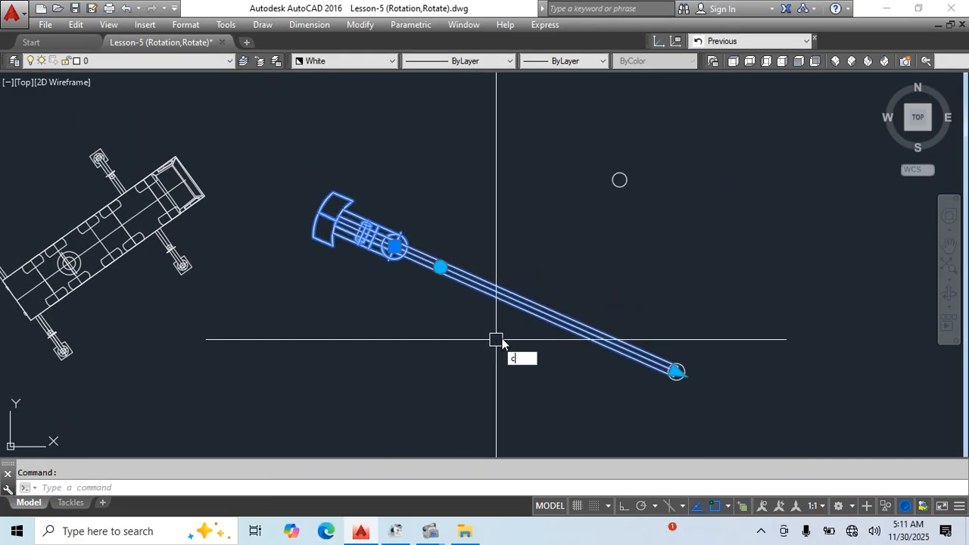
pyautogui.press('Return')
pyautogui.scroll(6, 389, 262)
pyautogui.click(398, 188)
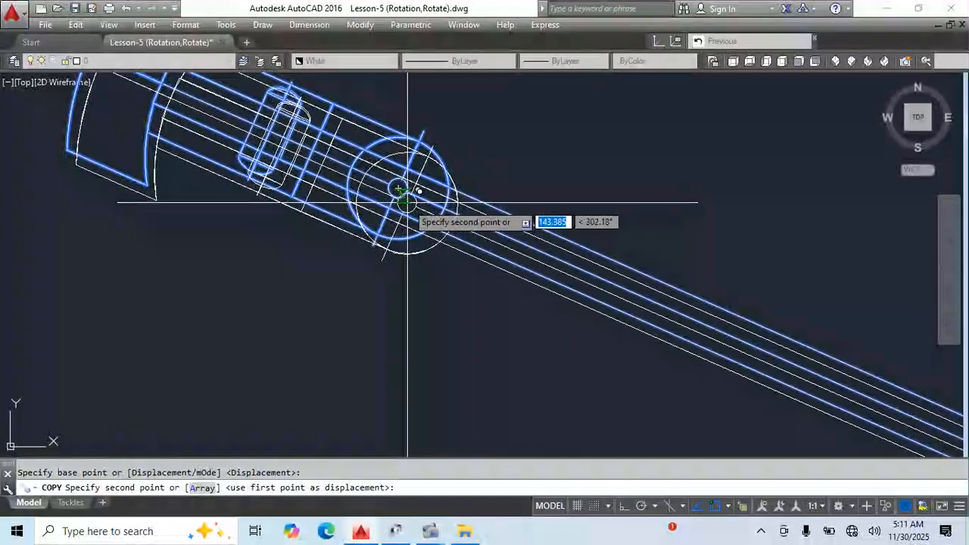
pyautogui.click(398, 189)
pyautogui.press('Escape')
pyautogui.scroll(-3, 475, 319)
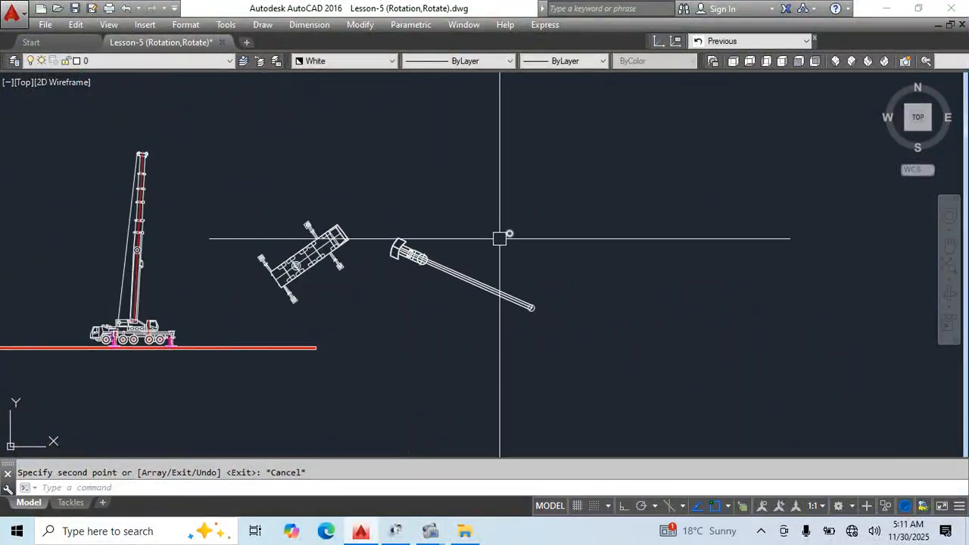
pyautogui.scroll(2, 499, 239)
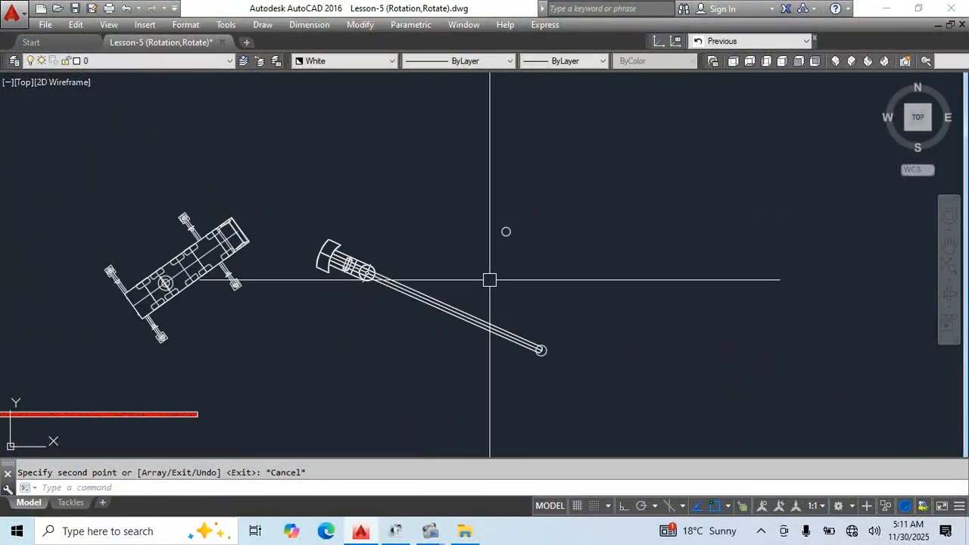
# Shorten one of the two overlapping plan-view booms with its stretch grip.
pyautogui.click(395, 286)
pyautogui.scroll(3, 513, 229)
pyautogui.scroll(-3, 513, 247)
pyautogui.press('Escape')
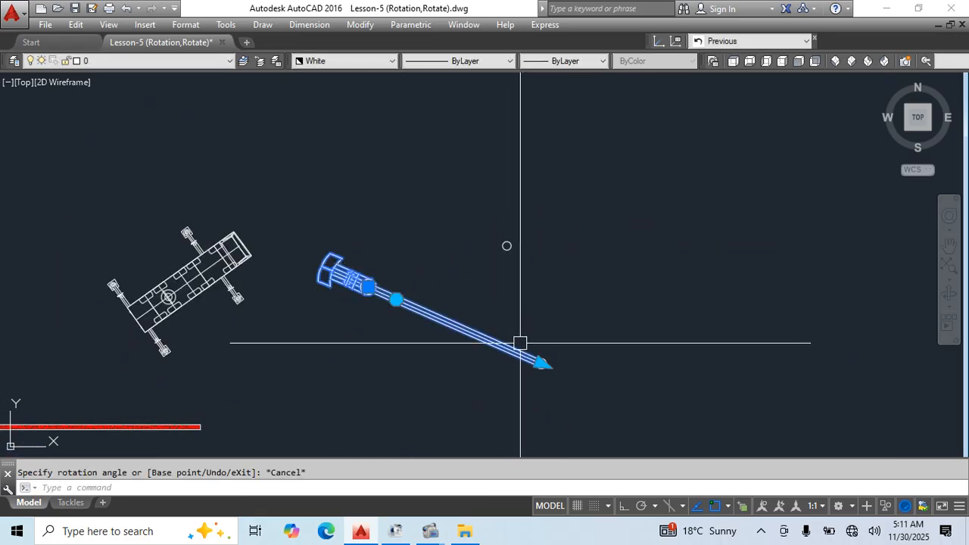
pyautogui.click(537, 366)
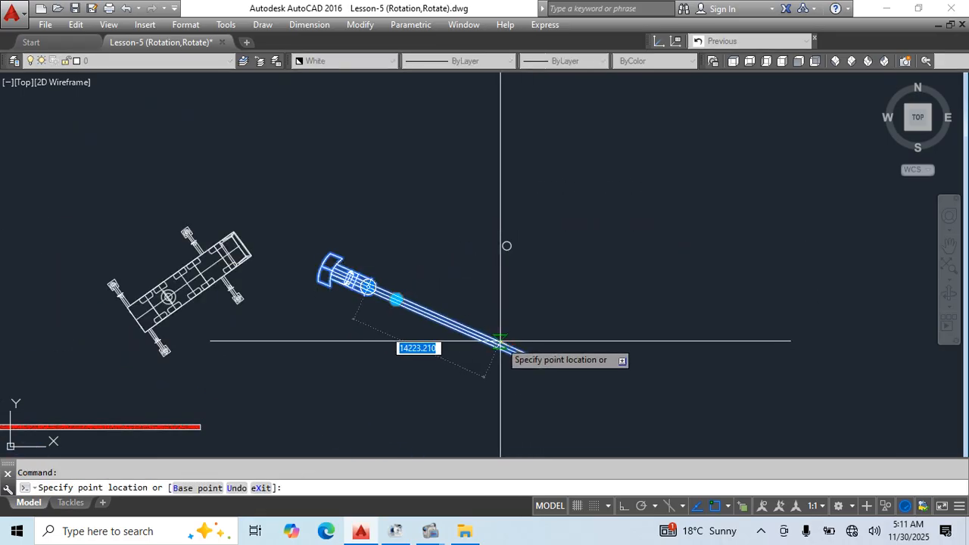
pyautogui.press('Escape')
# Draw a construction circle centred on the boom's turntable and passing through the centre of the upper target circle.
pyautogui.write('c')
pyautogui.press('Return')
pyautogui.scroll(8, 382, 302)
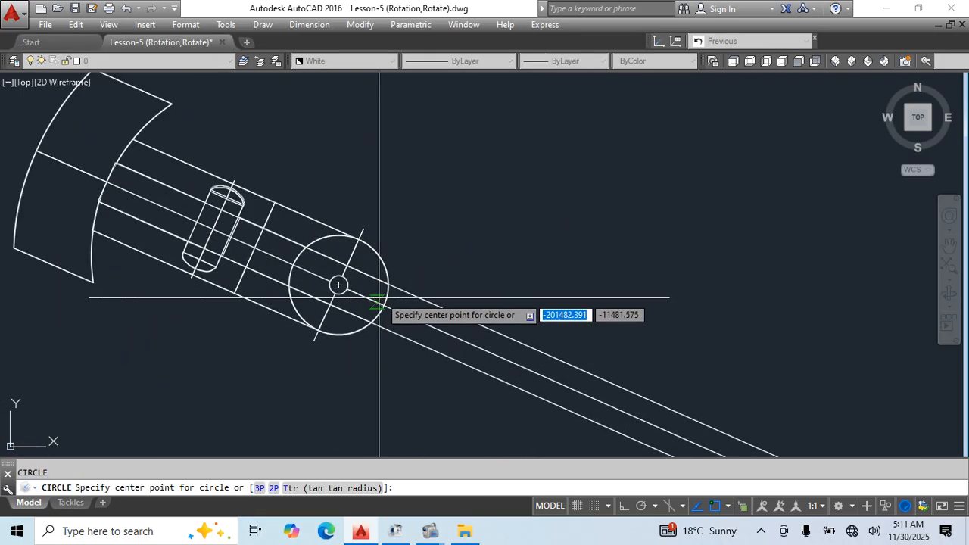
pyautogui.click(339, 285)
pyautogui.scroll(6, 510, 275)
pyautogui.press('Escape')
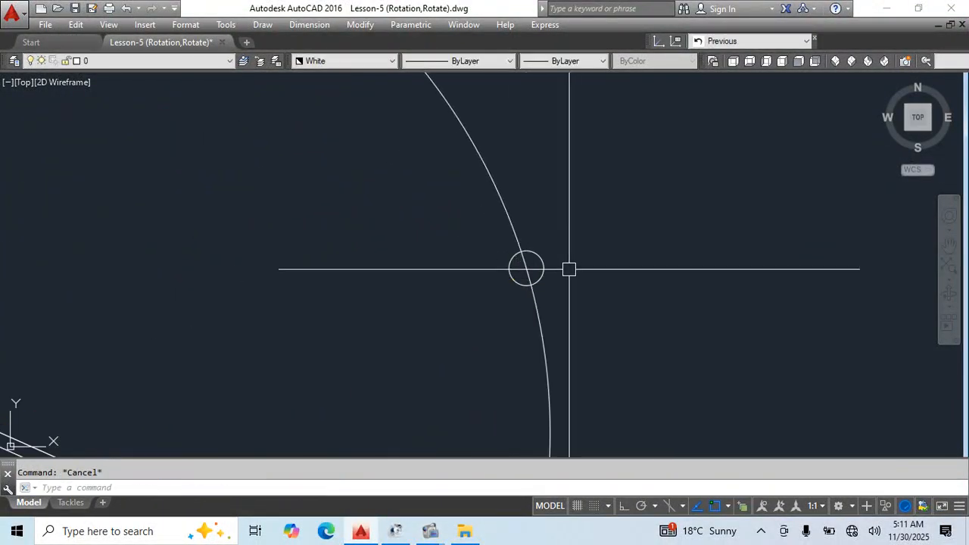
# Stretch the tip of the shortened boom onto the point where its centreline meets the construction circle.
pyautogui.scroll(-5, 551, 346)
pyautogui.scroll(3, 532, 341)
pyautogui.click(536, 342)
pyautogui.scroll(3, 530, 335)
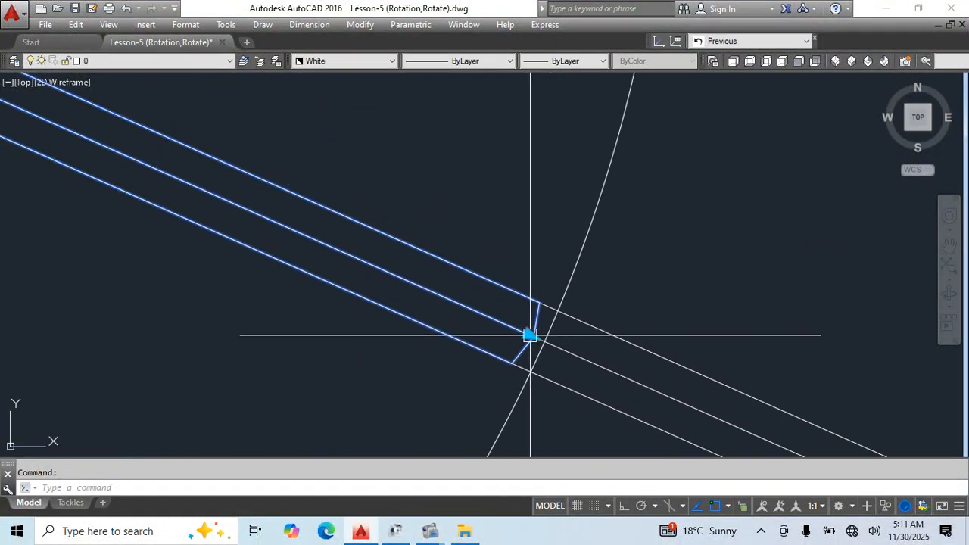
pyautogui.click(530, 334)
pyautogui.press('Escape')
# Rotate the shortened boom with its rotation grip so its tip lands on the centre of the upper target circle.
pyautogui.scroll(-5, 545, 341)
pyautogui.scroll(3, 502, 303)
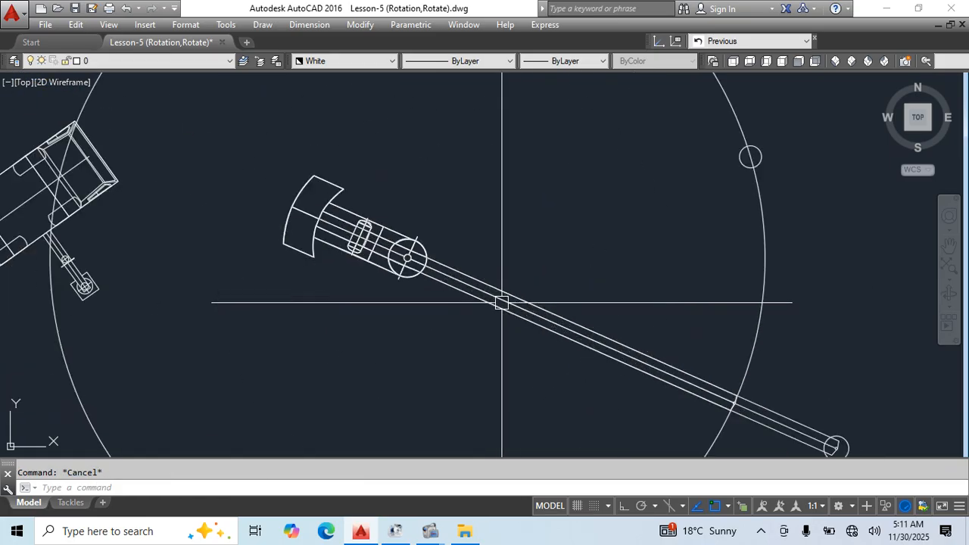
pyautogui.click(478, 289)
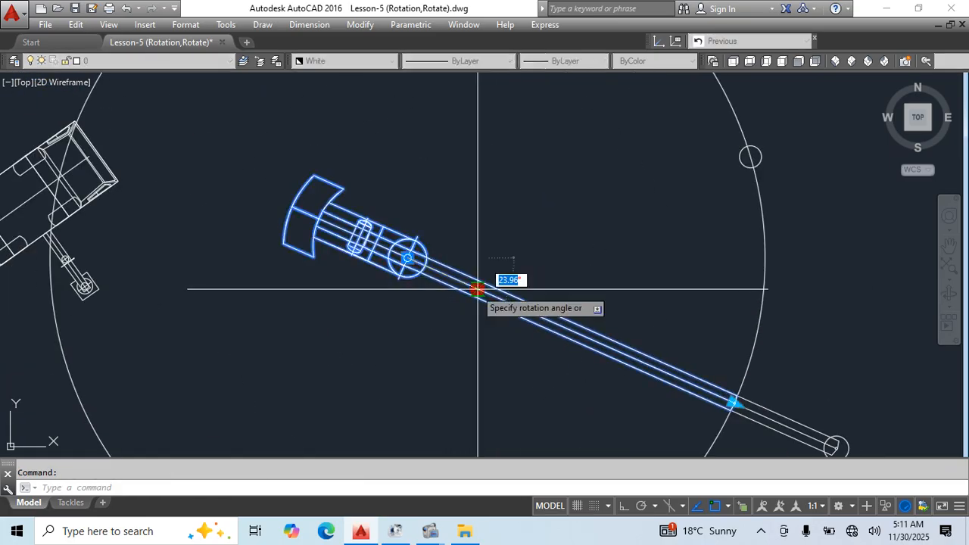
pyautogui.click(750, 157)
pyautogui.press('Escape')
pyautogui.moveTo(759, 288); pyautogui.dragTo(674, 310, button='middle')
pyautogui.scroll(-4, 583, 269)
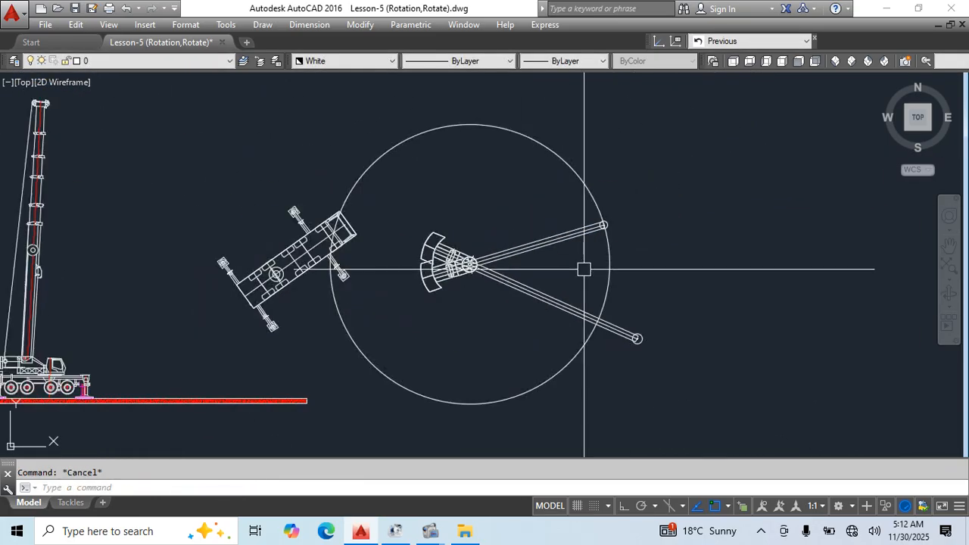
pyautogui.moveTo(718, 299); pyautogui.dragTo(725, 309, button='middle')
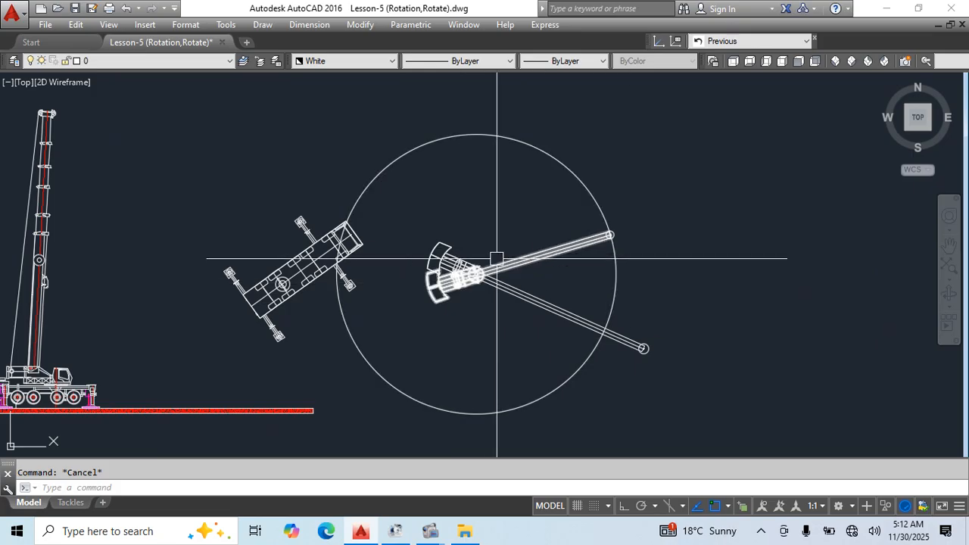
# Delete the large construction circle around the boom turntable.
pyautogui.click(641, 280)
pyautogui.click(603, 279)
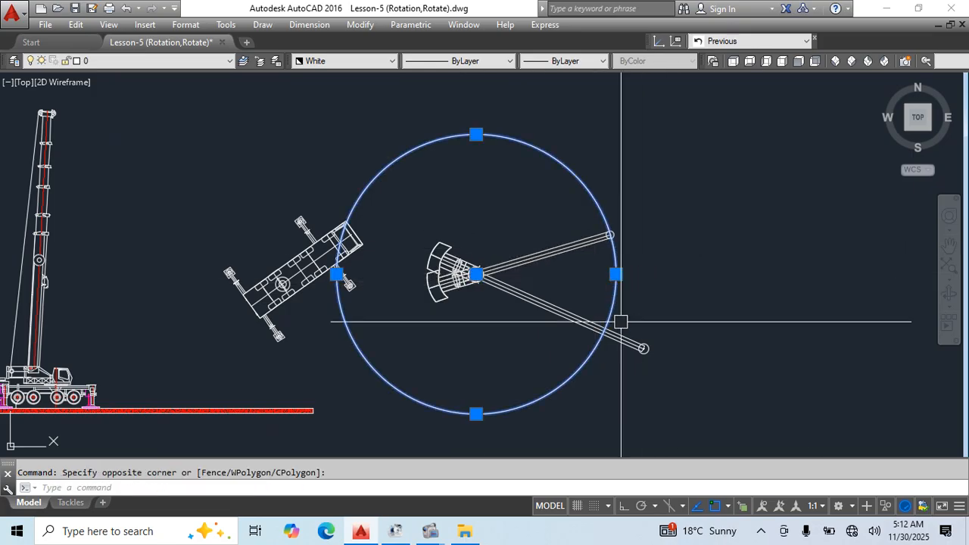
pyautogui.press('Delete')
# Rotate the upper plan-view boom clockwise past the other boom to a steep downward direction and lengthen it with its stretch grip.
pyautogui.scroll(4, 621, 347)
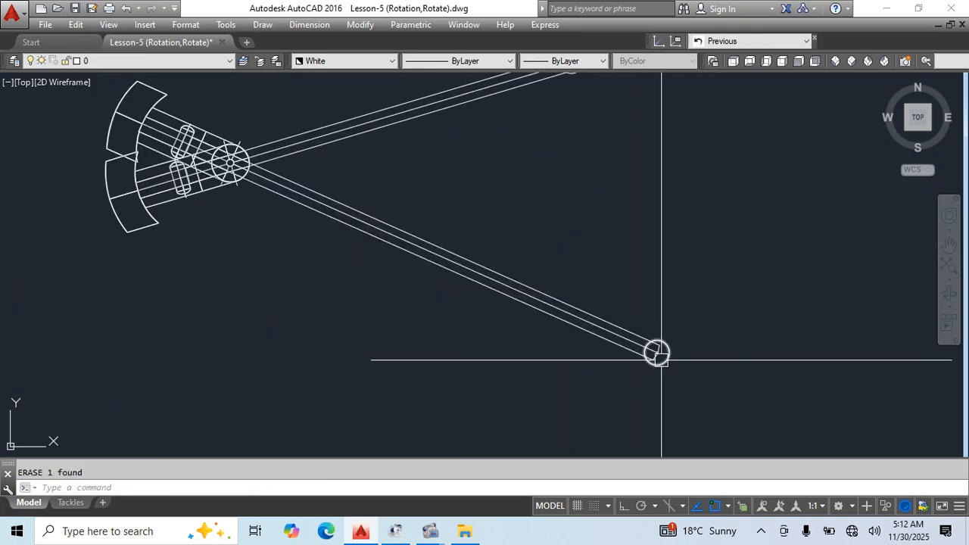
pyautogui.moveTo(551, 298); pyautogui.dragTo(604, 343, button='middle')
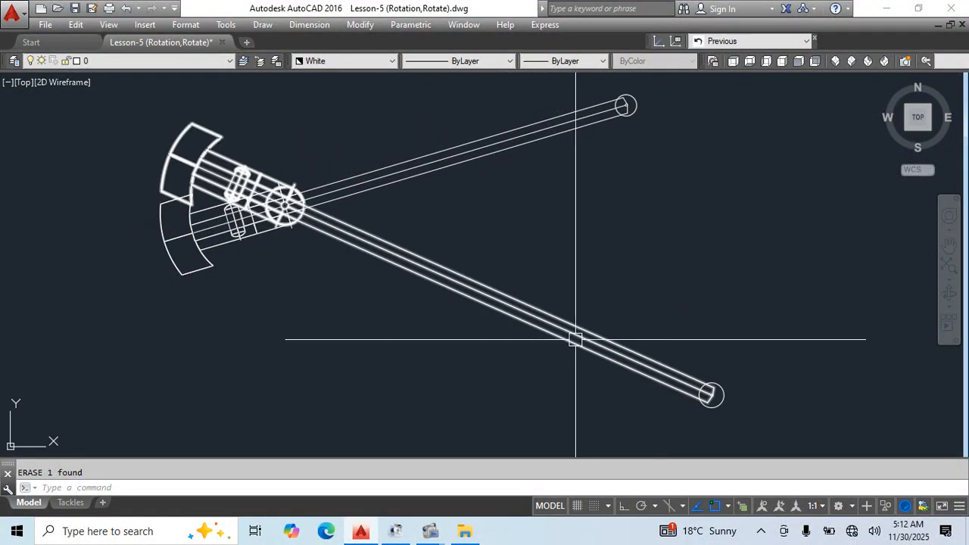
pyautogui.scroll(-2, 571, 143)
pyautogui.click(580, 134)
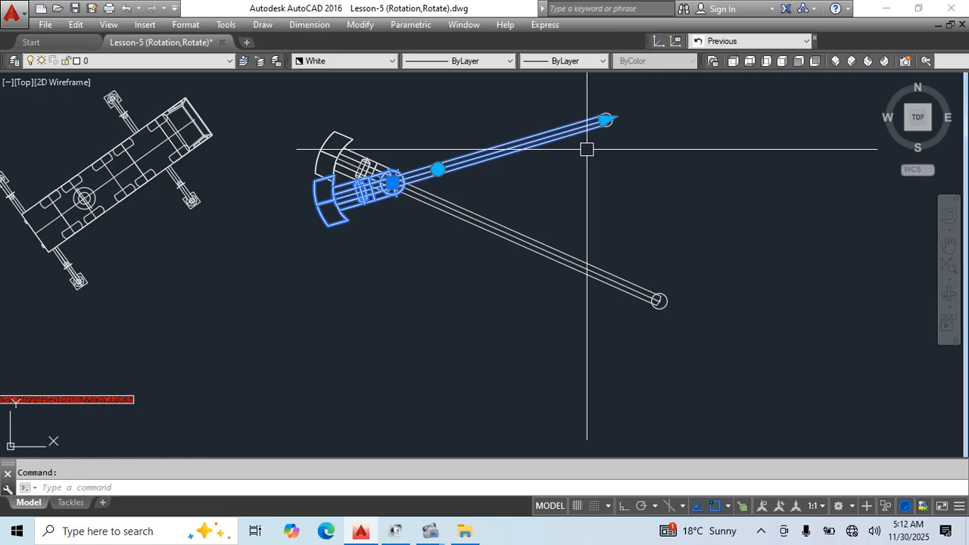
pyautogui.click(439, 169)
pyautogui.click(504, 370)
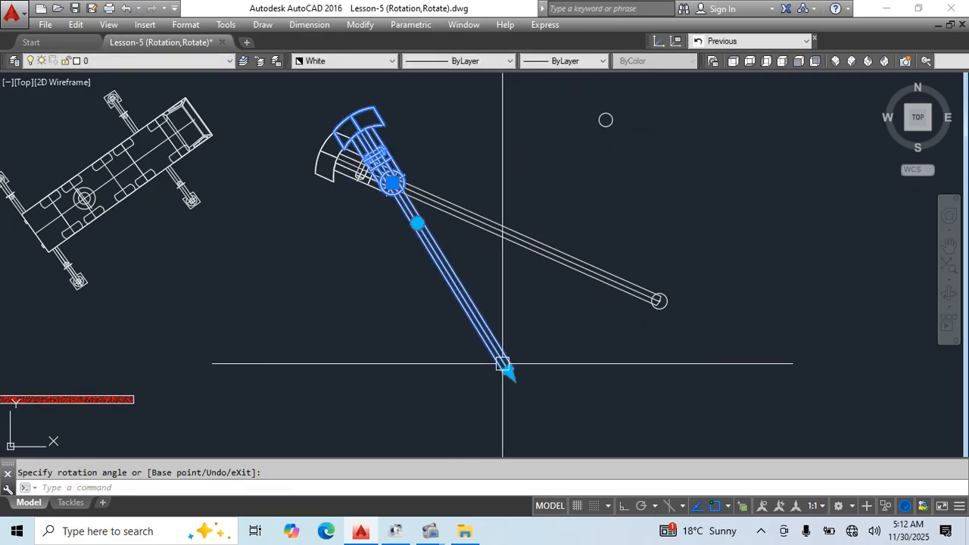
pyautogui.click(509, 372)
pyautogui.click(538, 419)
pyautogui.press('Escape')
# Delete the upper target circle.
pyautogui.scroll(-4, 550, 201)
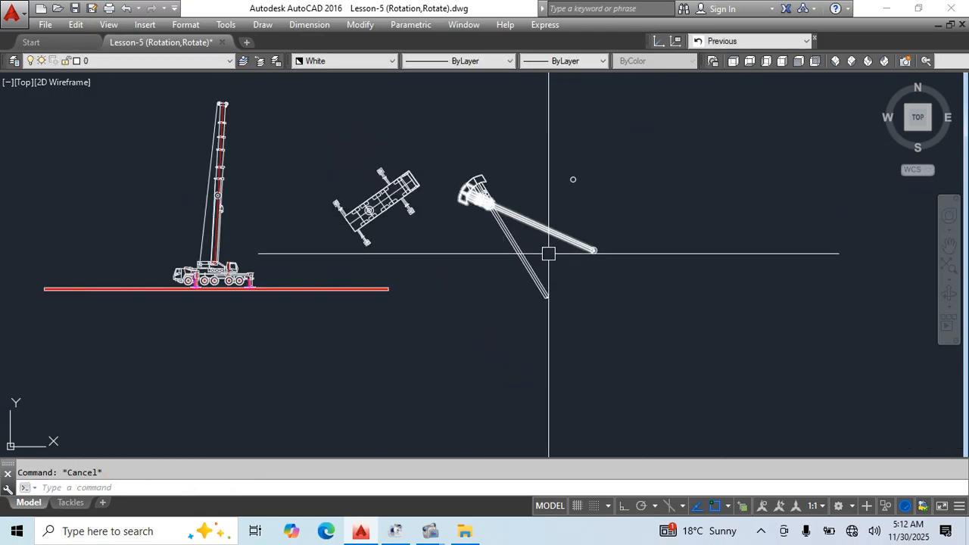
pyautogui.moveTo(548, 255); pyautogui.dragTo(615, 340, button='middle')
pyautogui.scroll(2, 618, 271)
pyautogui.click(652, 246)
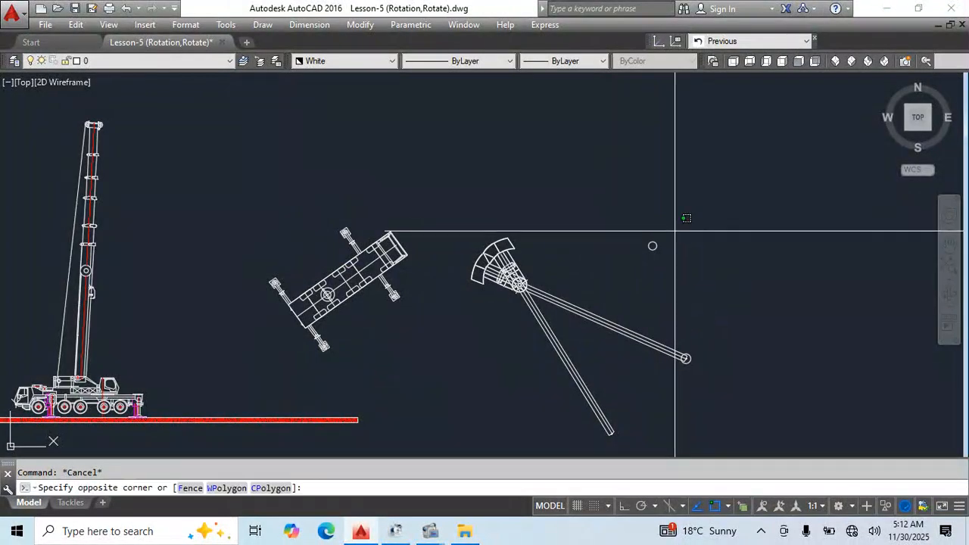
# Select the two plan-view booms together and examine their rotation and stretch grips.
pyautogui.moveTo(629, 314); pyautogui.dragTo(620, 308, button='middle')
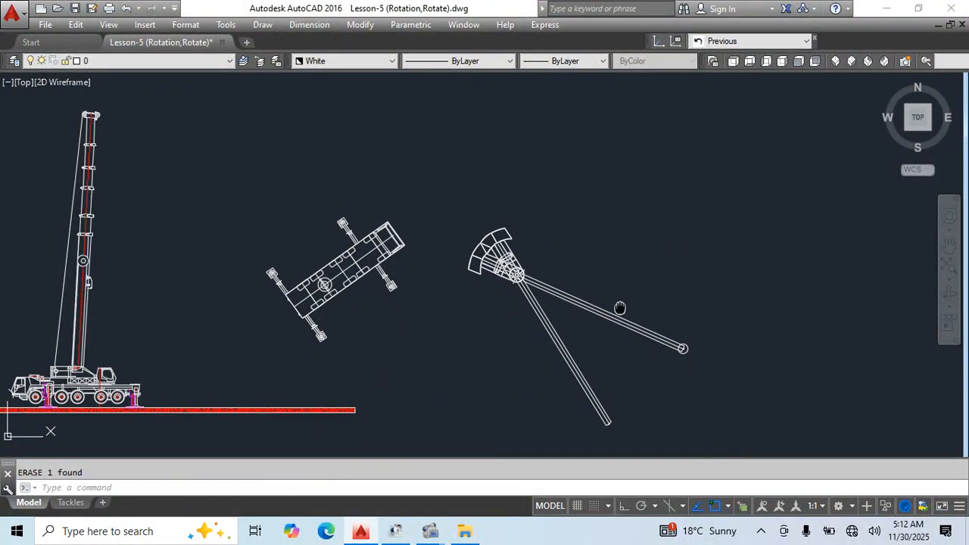
pyautogui.click(557, 253)
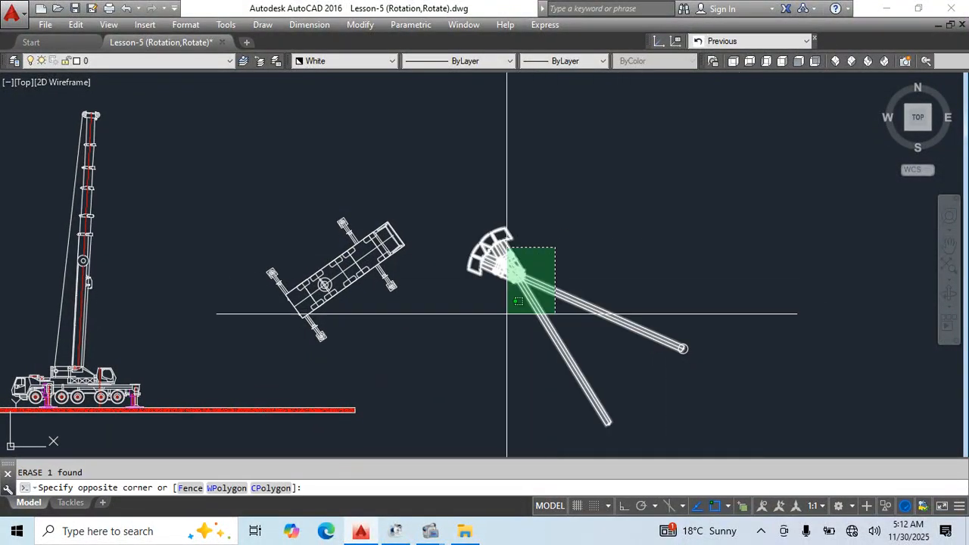
pyautogui.click(510, 314)
pyautogui.scroll(2, 536, 286)
pyautogui.scroll(-2, 537, 287)
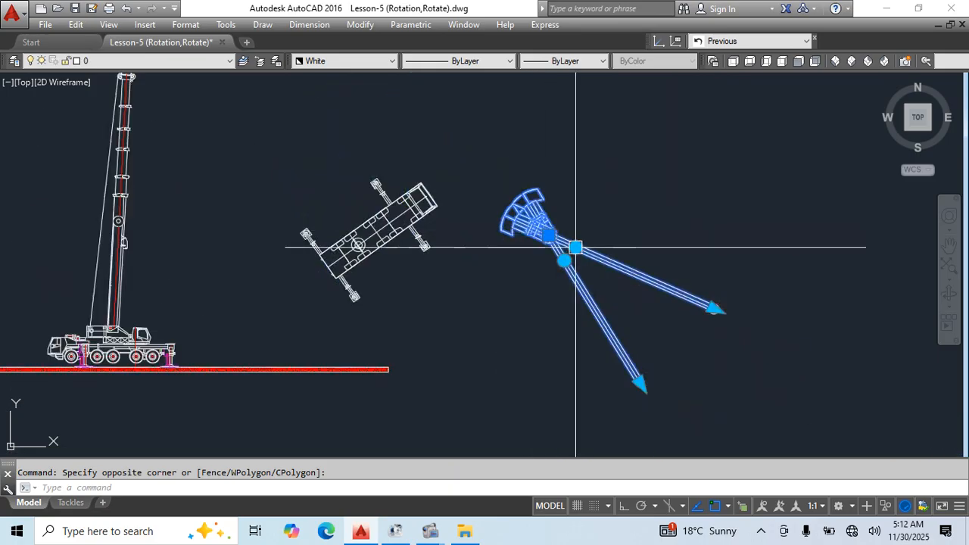
pyautogui.click(638, 222)
pyautogui.click(693, 291)
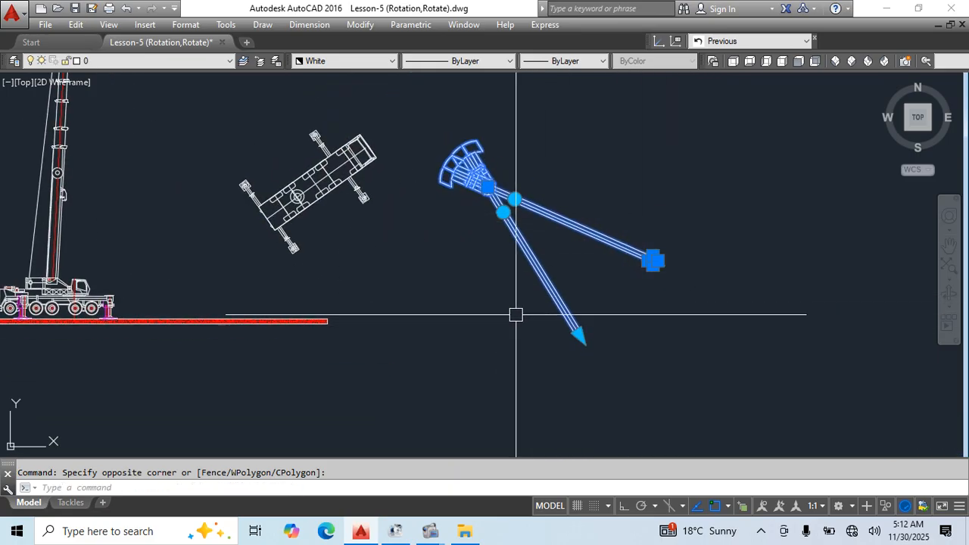
pyautogui.click(588, 333)
pyautogui.press('Escape')
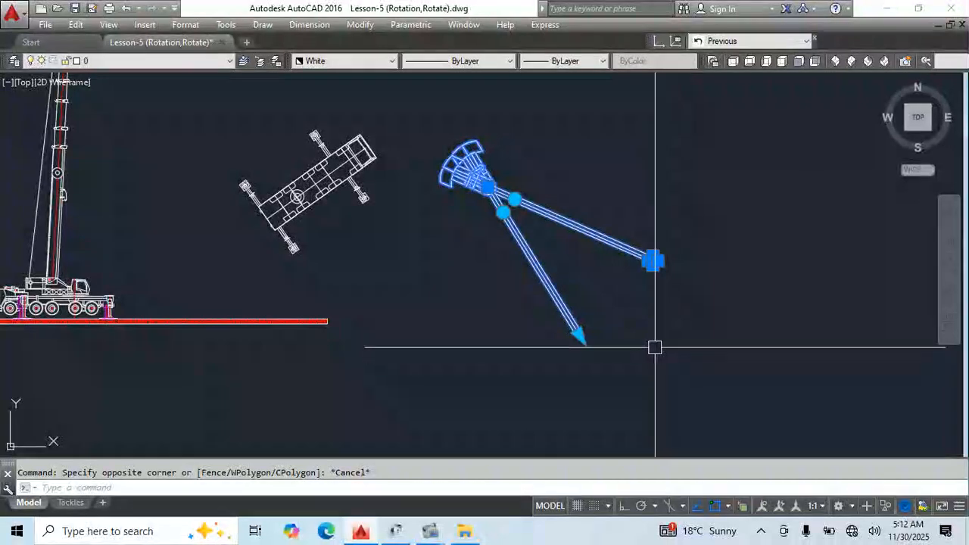
pyautogui.scroll(-3, 606, 318)
pyautogui.press('Escape')
# Reset the plan-view chassis block to its default state.
pyautogui.scroll(3, 432, 281)
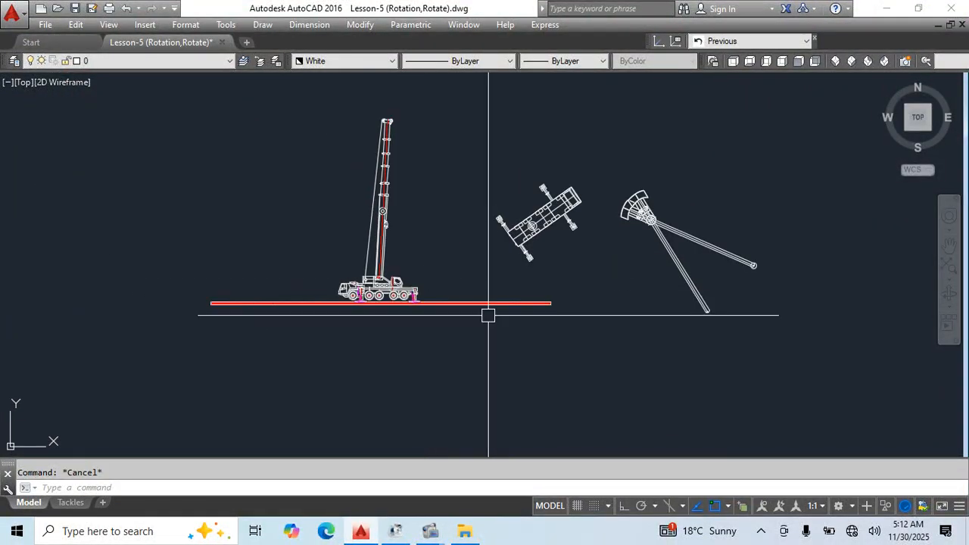
pyautogui.click(454, 261)
pyautogui.rightClick(454, 261)
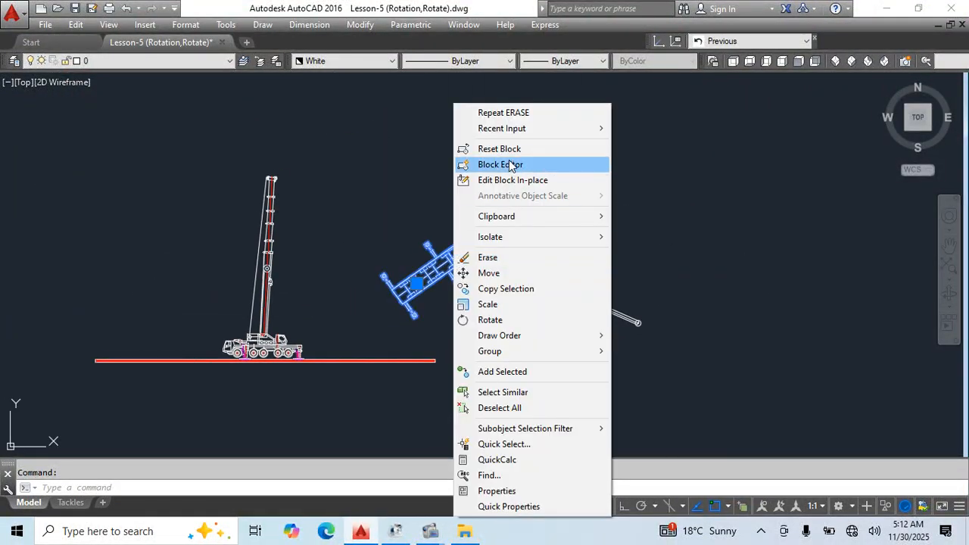
pyautogui.click(500, 147)
pyautogui.click(577, 293)
pyautogui.press('Escape')
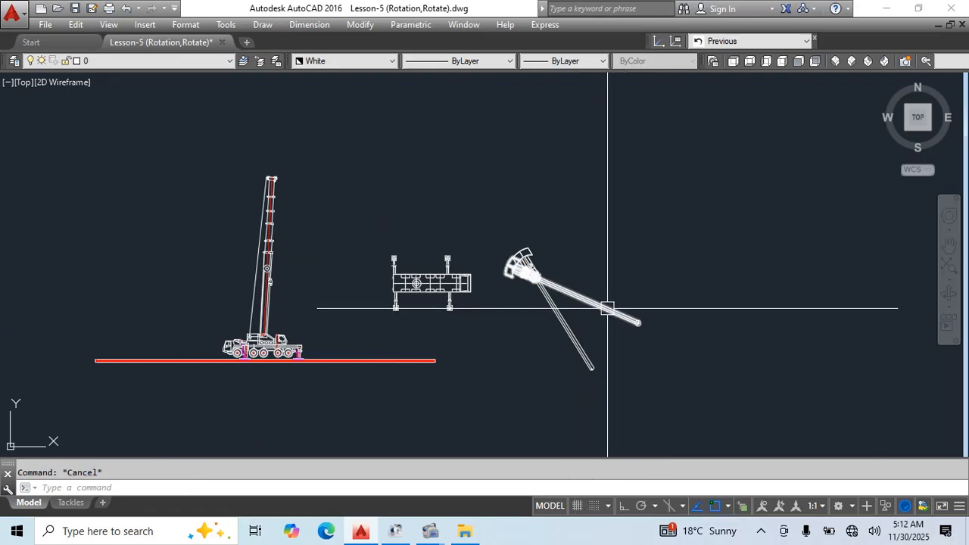
# Erase the plan-view boom whose tip lies on the remaining target circle.
pyautogui.click(607, 307)
pyautogui.write('e')
pyautogui.press('space')
# Reset the remaining plan-view boom block to its default state and delete the small target circle.
pyautogui.click(532, 267)
pyautogui.rightClick(532, 268)
pyautogui.click(579, 149)
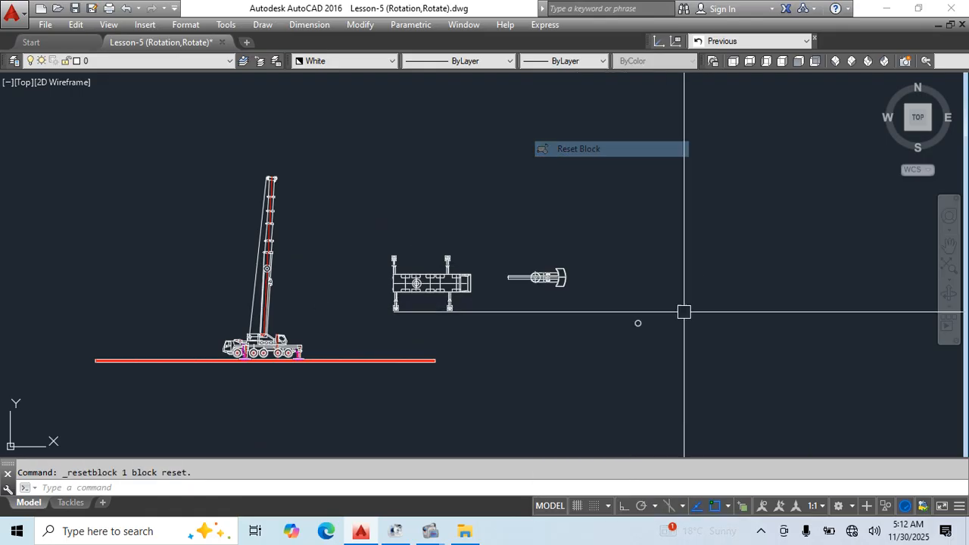
pyautogui.click(641, 326)
pyautogui.press('Escape')
pyautogui.click(269, 241)
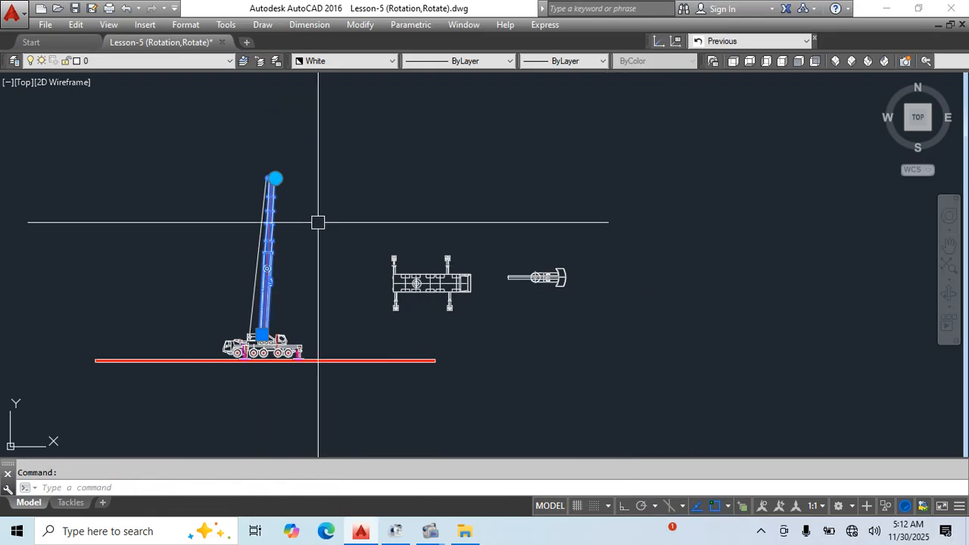
pyautogui.press('Escape')
pyautogui.moveTo(405, 216); pyautogui.dragTo(452, 205, button='middle')
pyautogui.click(312, 248)
pyautogui.moveTo(359, 283); pyautogui.dragTo(371, 271, button='middle')
pyautogui.write('c')
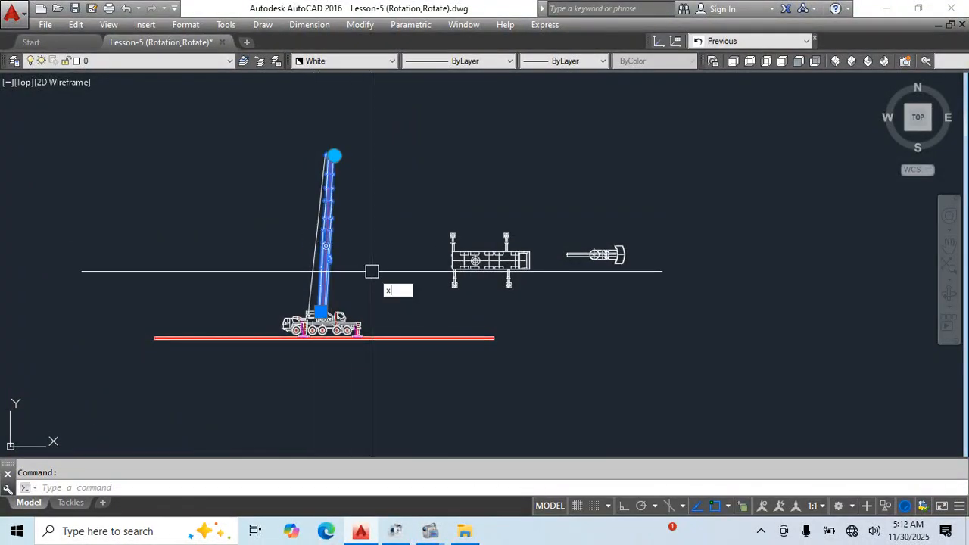
pyautogui.press('Escape')
# Explode the plan-view chassis block and check its separated parts by selecting them.
pyautogui.click(482, 270)
pyautogui.write('x')
pyautogui.press('Return')
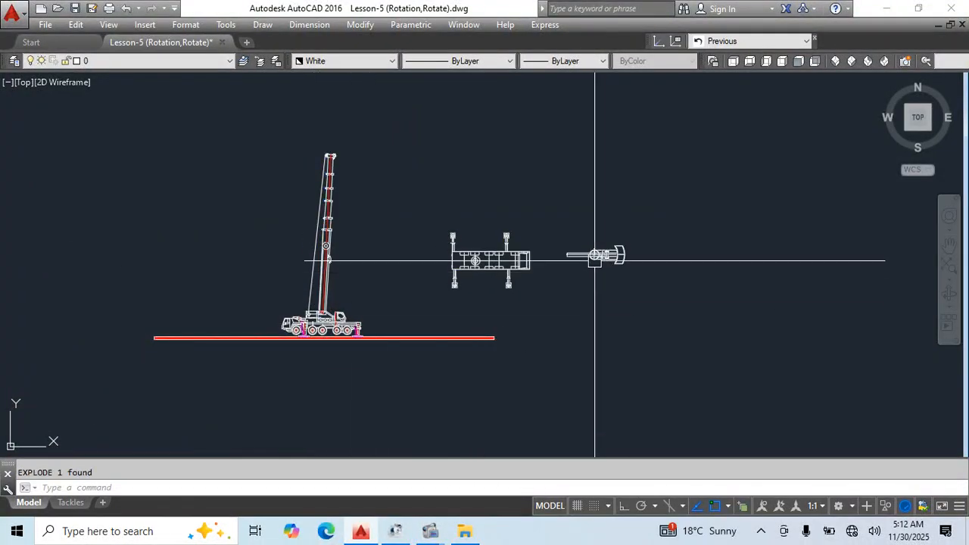
pyautogui.scroll(2, 559, 253)
pyautogui.click(477, 261)
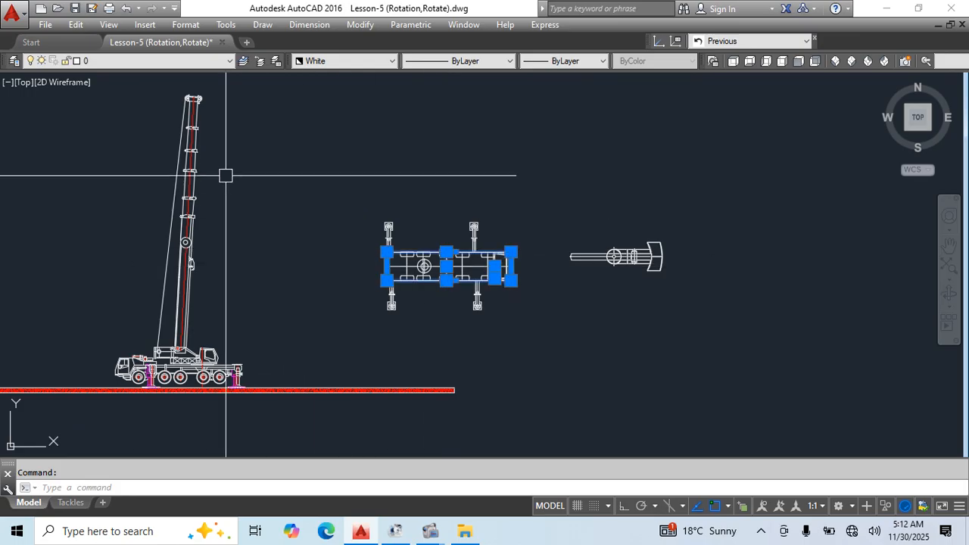
pyautogui.click(188, 217)
pyautogui.click(203, 269)
pyautogui.press('Escape')
pyautogui.press('Escape')
# Define all plan-view chassis geometry as a block named Crane Top View with its base point at the turntable's centre.
pyautogui.moveTo(417, 346); pyautogui.dragTo(359, 357, button='middle')
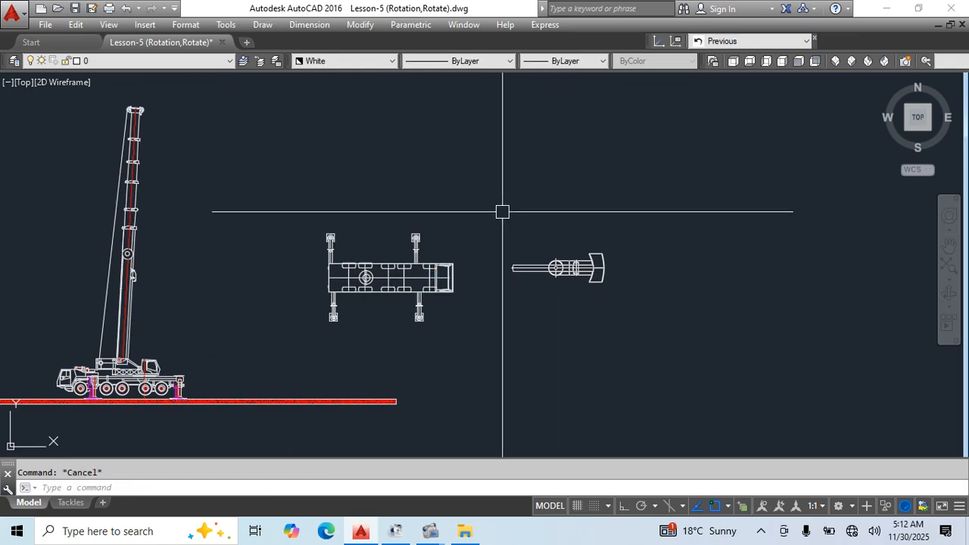
pyautogui.click(296, 206)
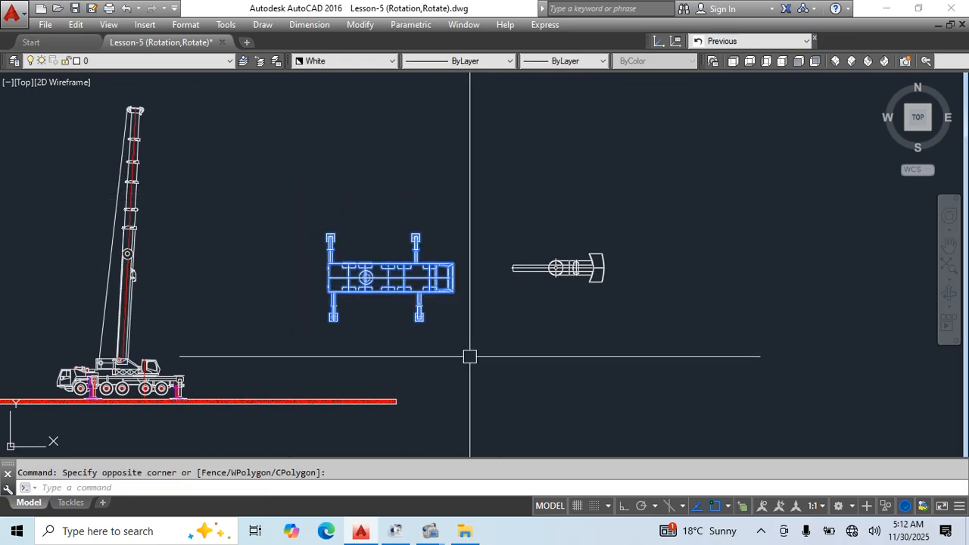
pyautogui.click(469, 357)
pyautogui.write('b')
pyautogui.press('Return')
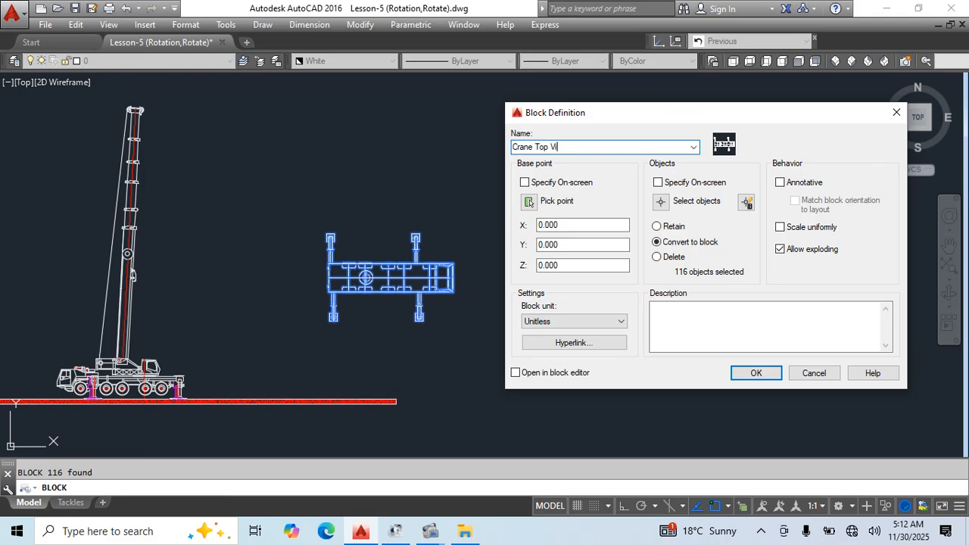
pyautogui.click(532, 201)
pyautogui.scroll(8, 346, 277)
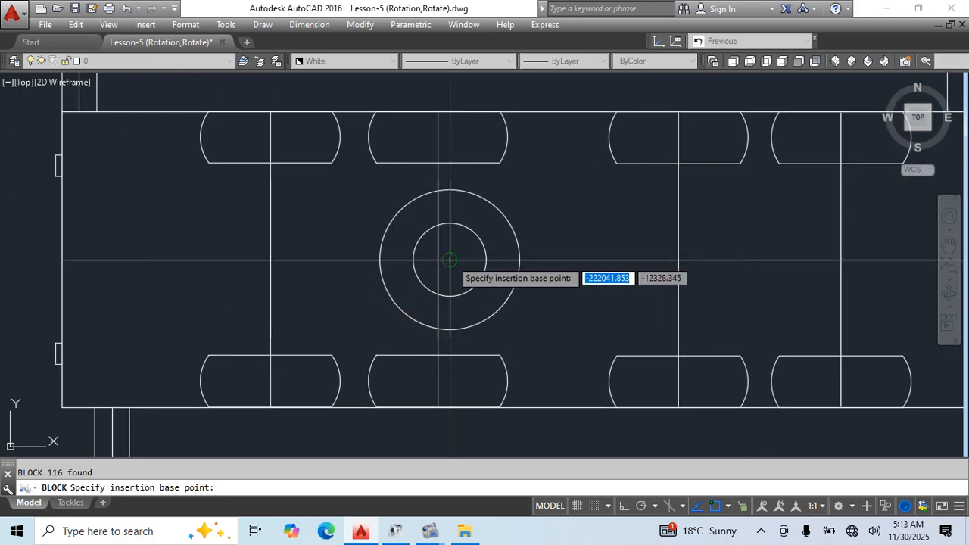
pyautogui.click(449, 262)
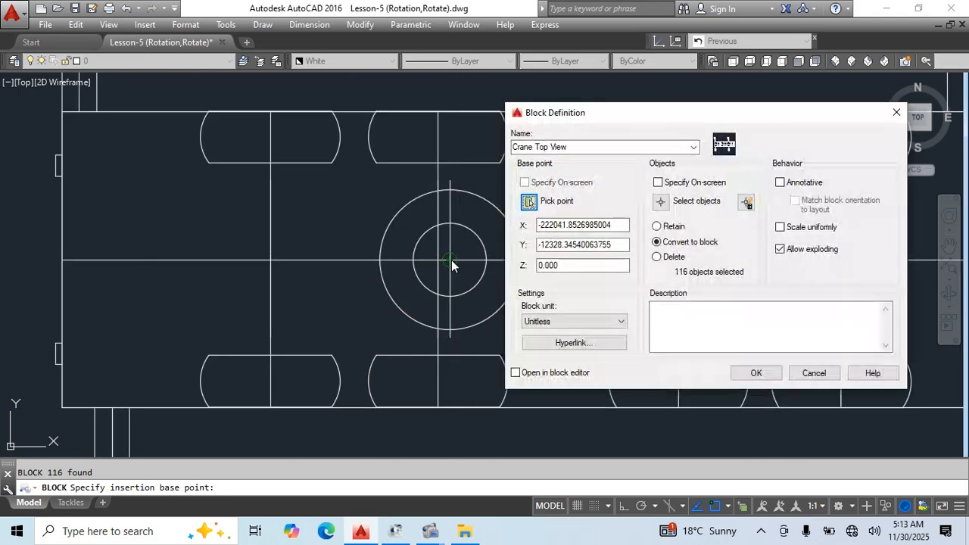
pyautogui.click(770, 378)
# Move the Crane Top View block by its base-point grip a short distance up and left in the drawing.
pyautogui.scroll(-8, 443, 268)
pyautogui.moveTo(535, 348); pyautogui.dragTo(497, 348, button='middle')
pyautogui.click(448, 289)
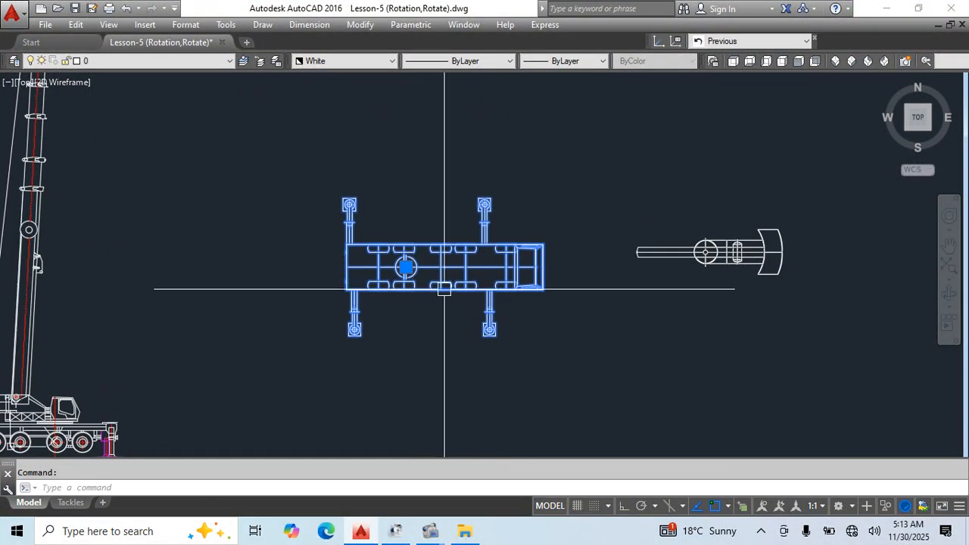
pyautogui.click(406, 267)
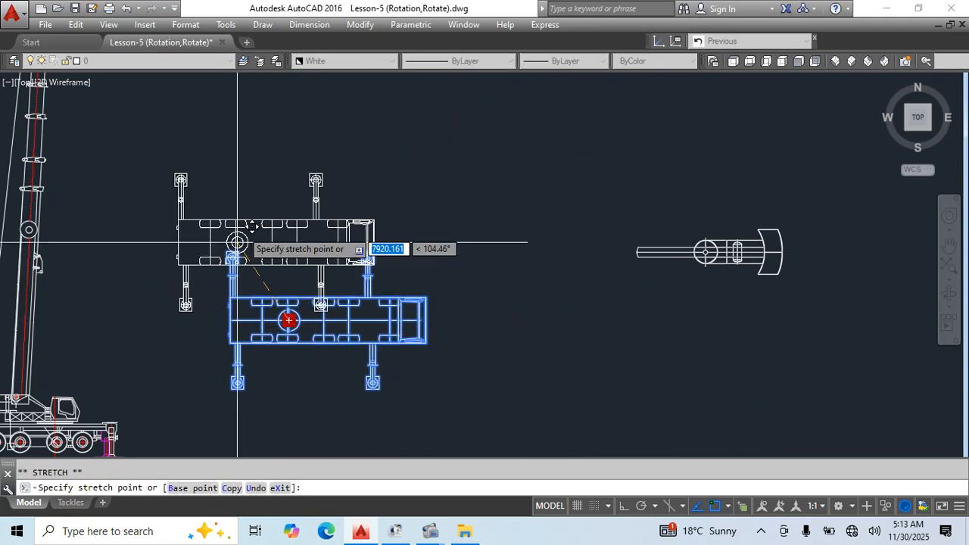
pyautogui.click(368, 187)
pyautogui.press('Escape')
pyautogui.moveTo(378, 205); pyautogui.dragTo(379, 247, button='middle')
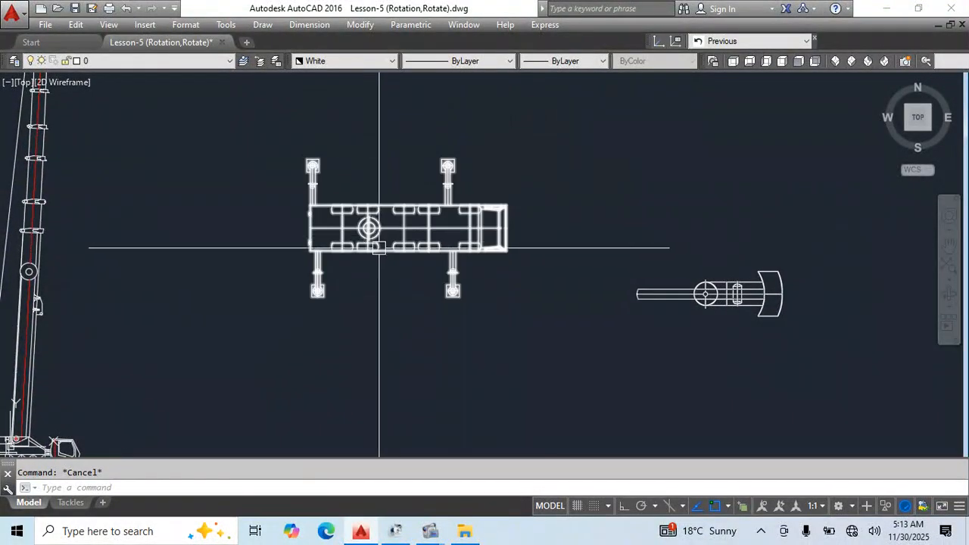
# Draw a circle of radius 15000 centred on the chassis turntable.
pyautogui.click(378, 232)
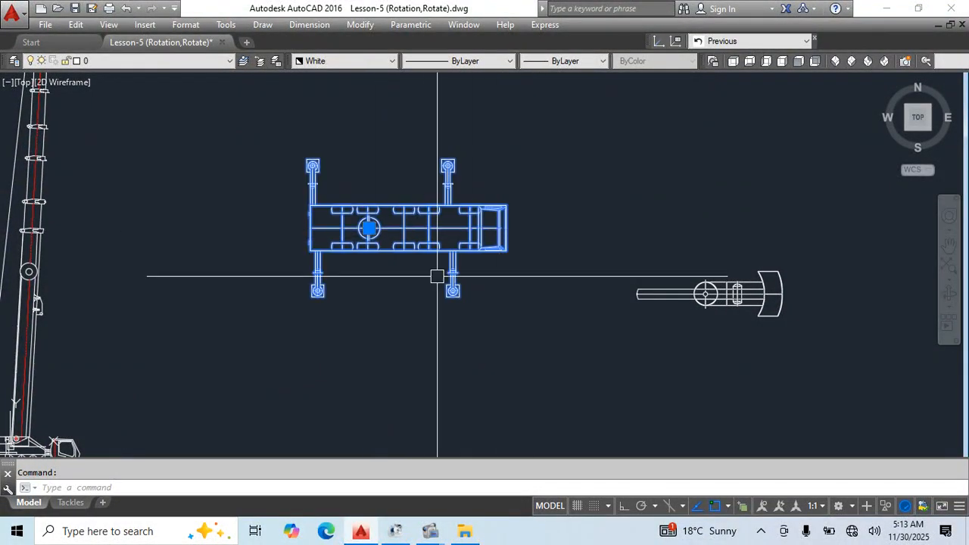
pyautogui.press('Escape')
pyautogui.write('c')
pyautogui.press('Return')
pyautogui.scroll(6, 353, 240)
pyautogui.click(354, 240)
pyautogui.scroll(-8, 456, 249)
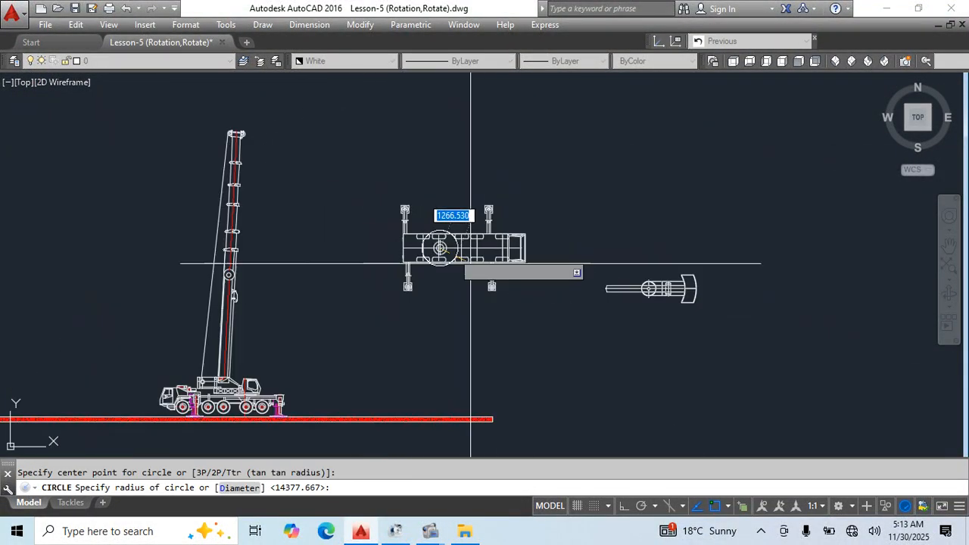
pyautogui.write('15000')
pyautogui.press('Return')
pyautogui.press('Escape')
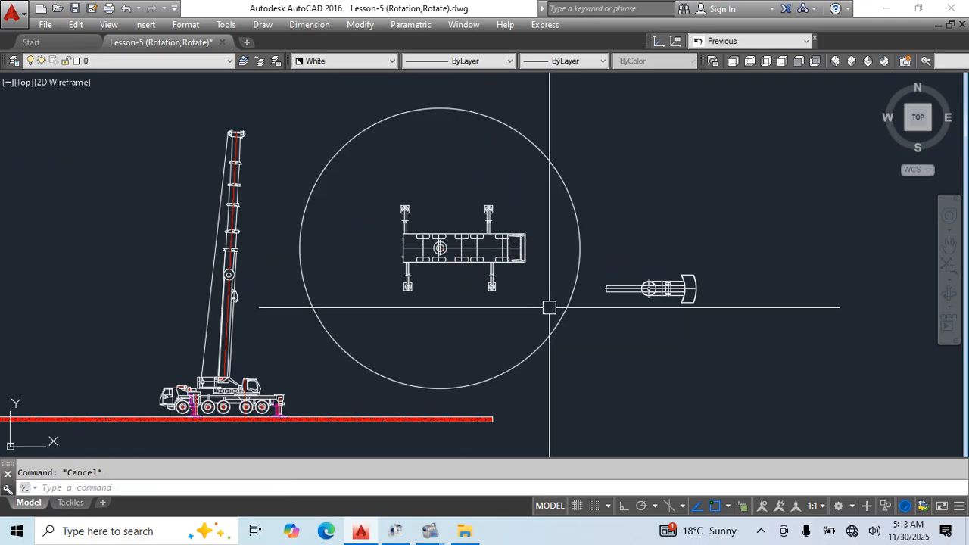
# Draw a small rectangle inside the circle, just above the upper corner of the chassis cab.
pyautogui.write('rec')
pyautogui.press('Return')
pyautogui.scroll(5, 524, 223)
pyautogui.click(512, 184)
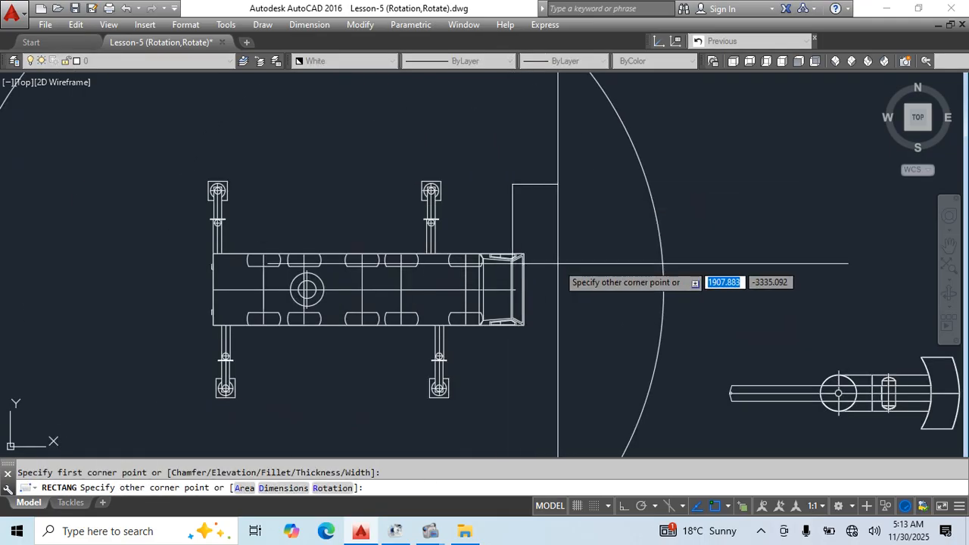
pyautogui.click(573, 252)
pyautogui.click(525, 298)
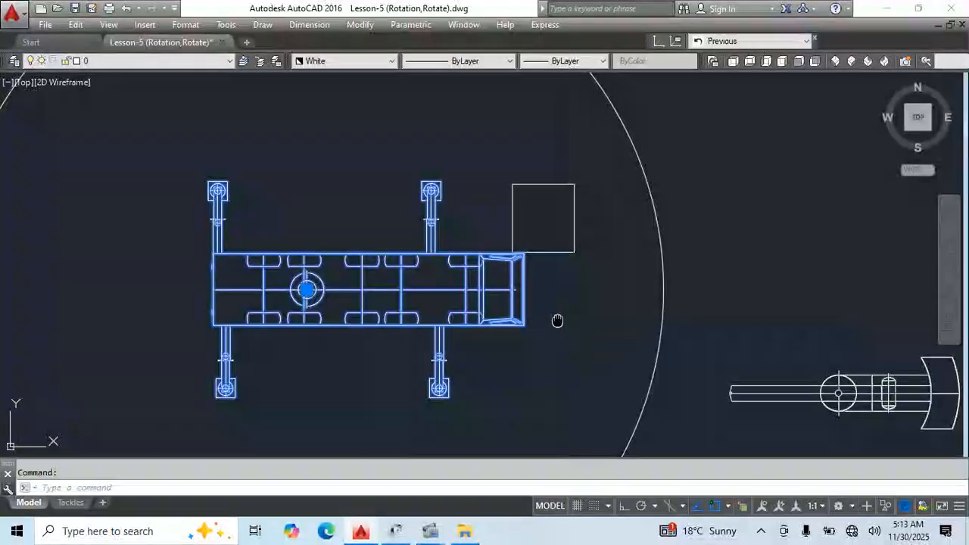
pyautogui.write('ro')
pyautogui.press('Return')
pyautogui.scroll(6, 306, 268)
pyautogui.click(317, 260)
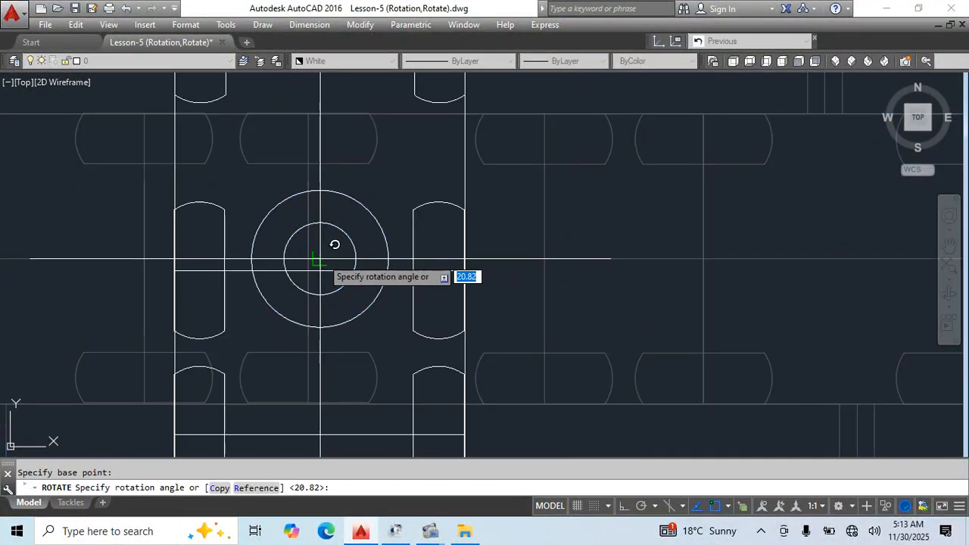
pyautogui.scroll(-4, 335, 262)
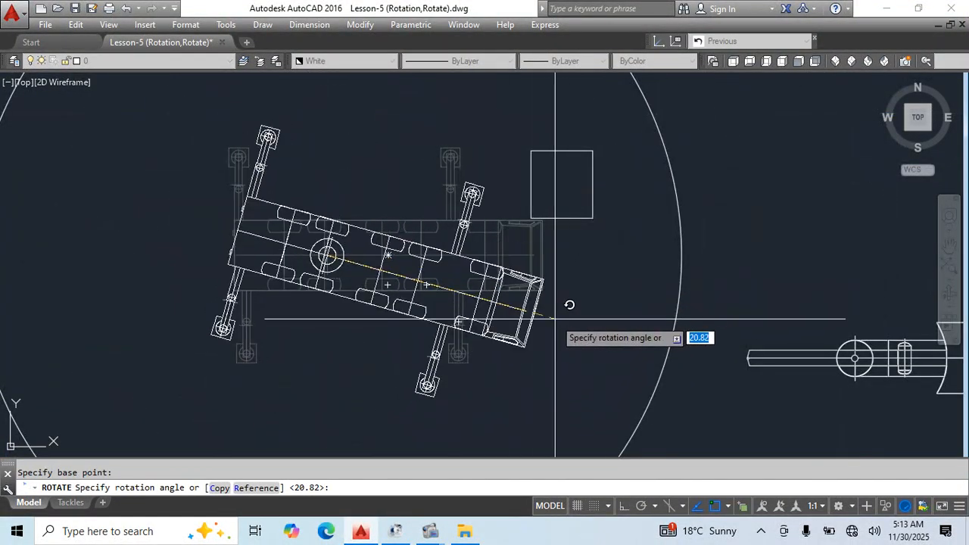
pyautogui.press('Escape')
# Open Crane Top View for block editing and add a rotation parameter centred on the turntable, with its radius reaching the cab front and default angle 0.
pyautogui.doubleClick(457, 223)
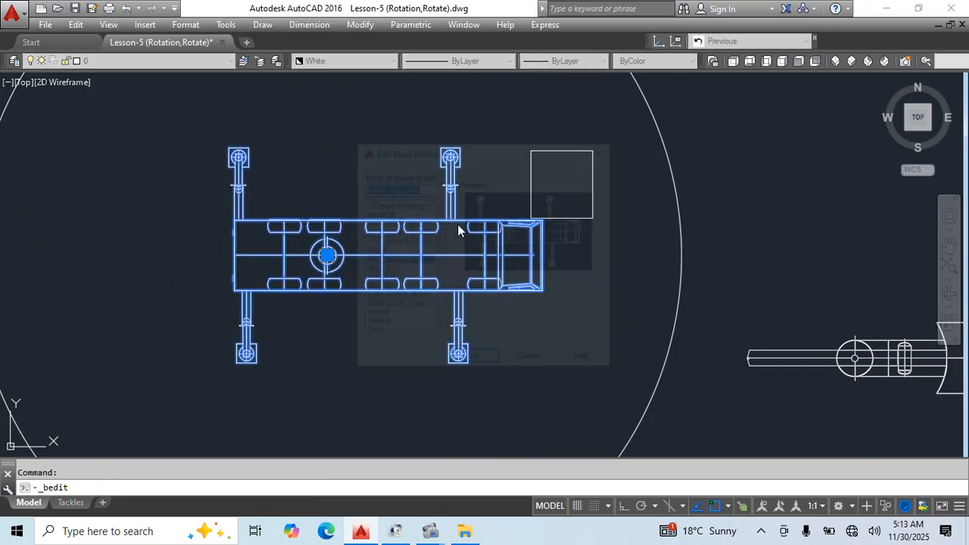
pyautogui.click(474, 361)
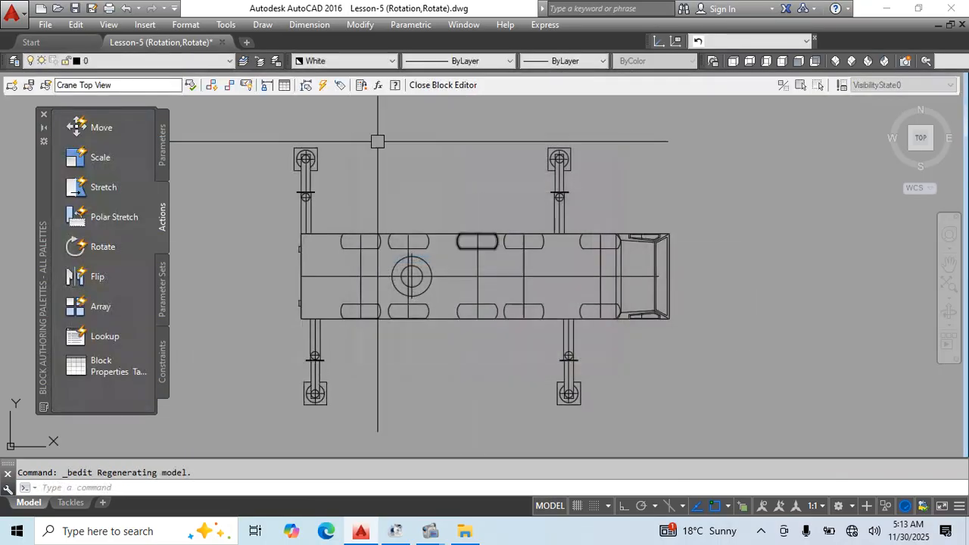
pyautogui.click(162, 144)
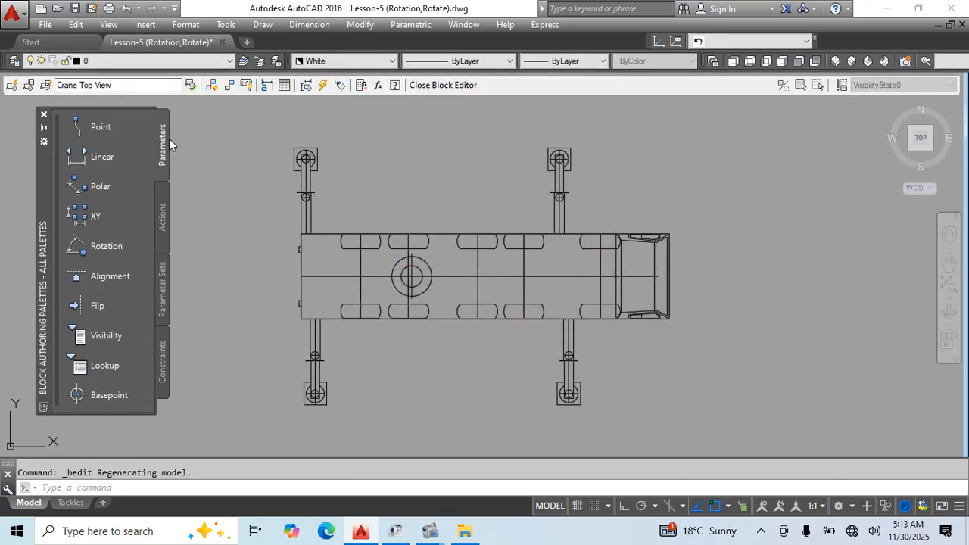
pyautogui.click(102, 247)
pyautogui.scroll(4, 401, 252)
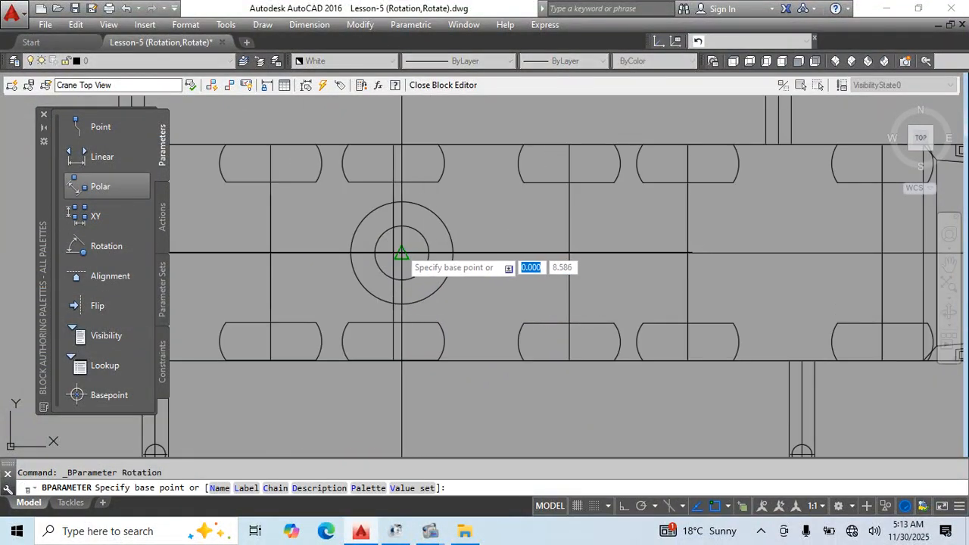
pyautogui.click(401, 252)
pyautogui.scroll(-4, 423, 281)
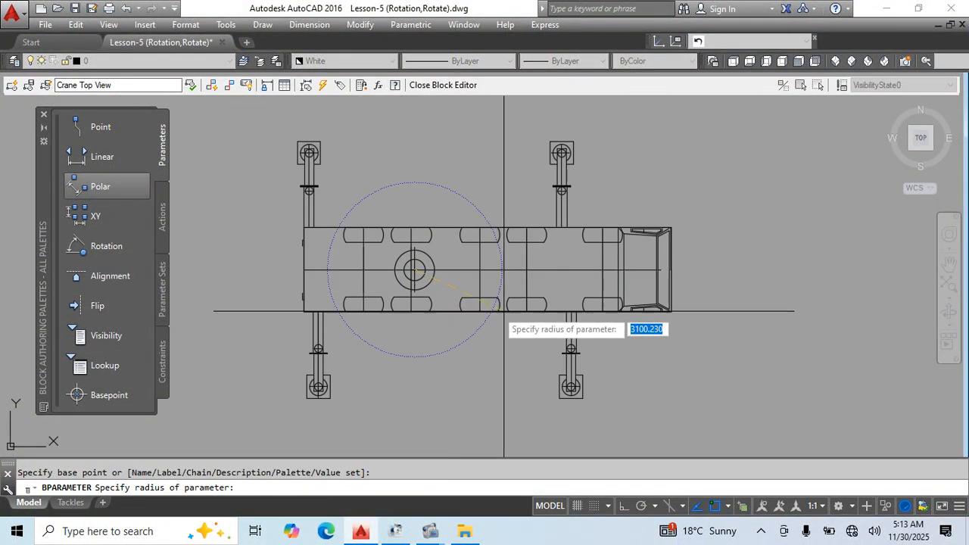
pyautogui.click(690, 270)
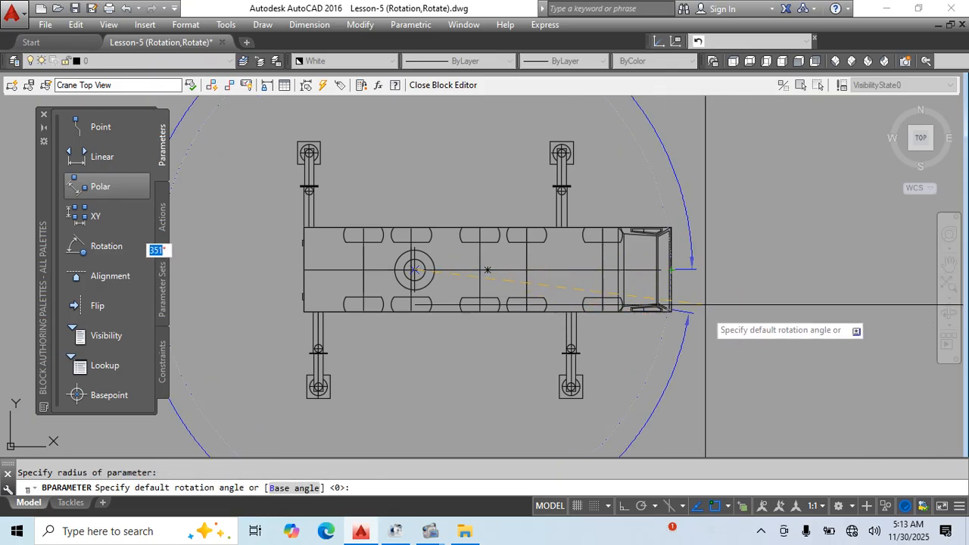
pyautogui.scroll(2, 692, 286)
pyautogui.click(660, 263)
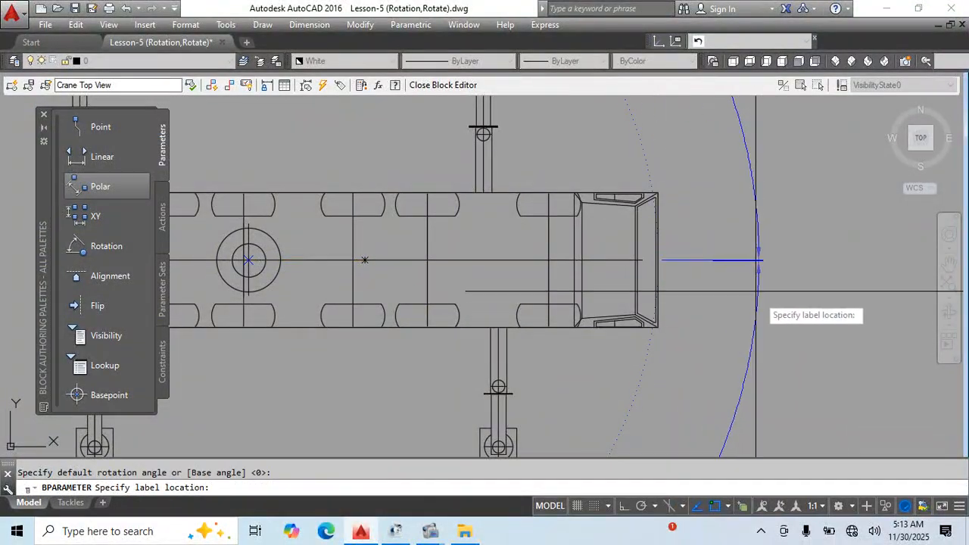
pyautogui.click(659, 266)
pyautogui.scroll(-5, 681, 318)
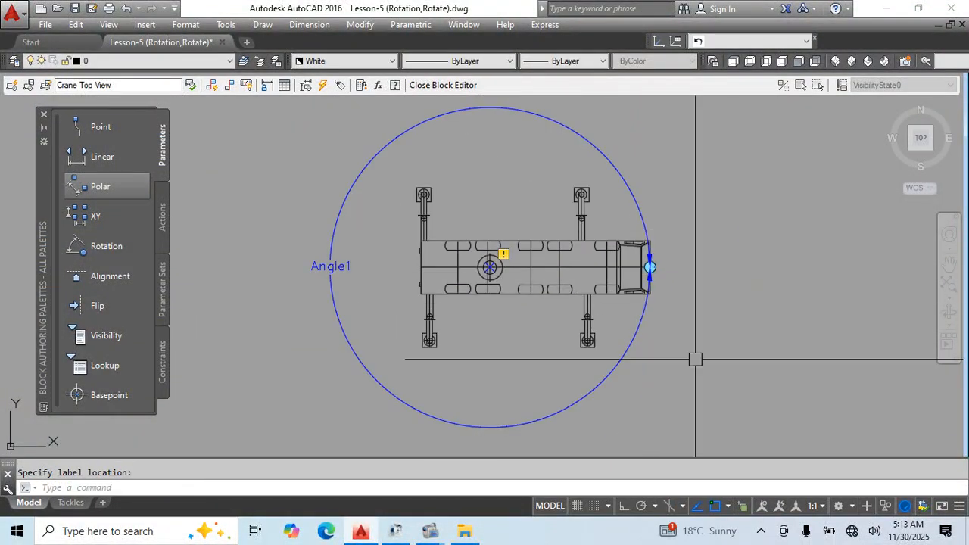
pyautogui.moveTo(695, 360); pyautogui.dragTo(691, 378, button='middle')
pyautogui.click(162, 217)
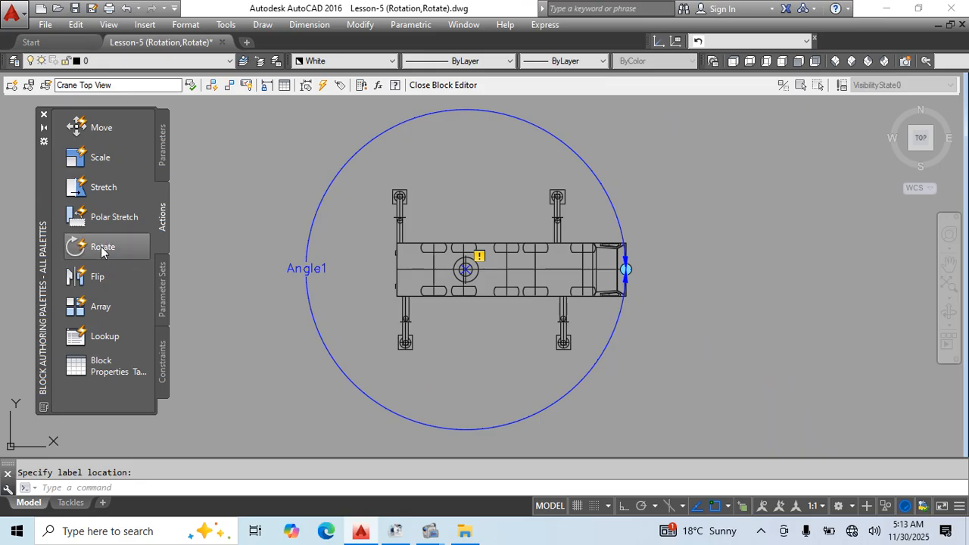
pyautogui.click(106, 247)
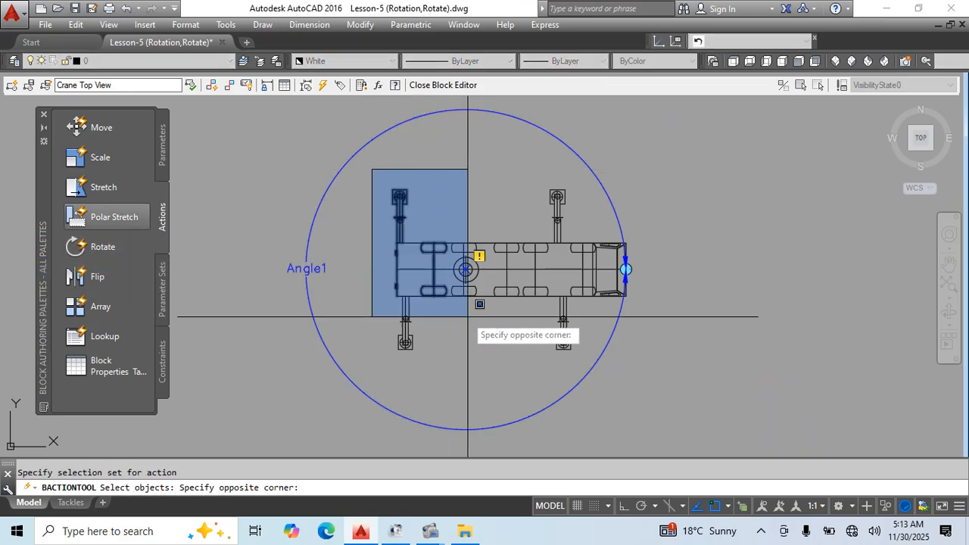
pyautogui.click(353, 203)
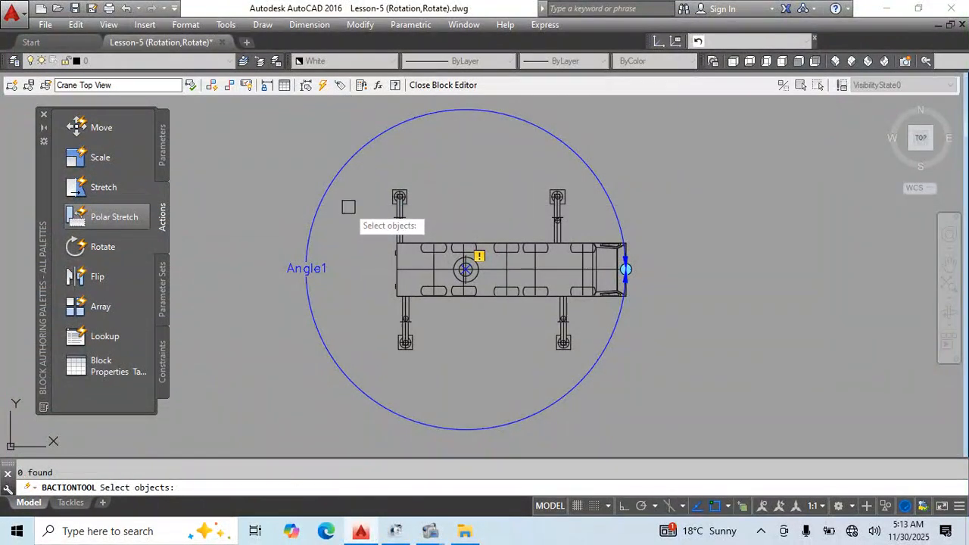
pyautogui.press('Escape')
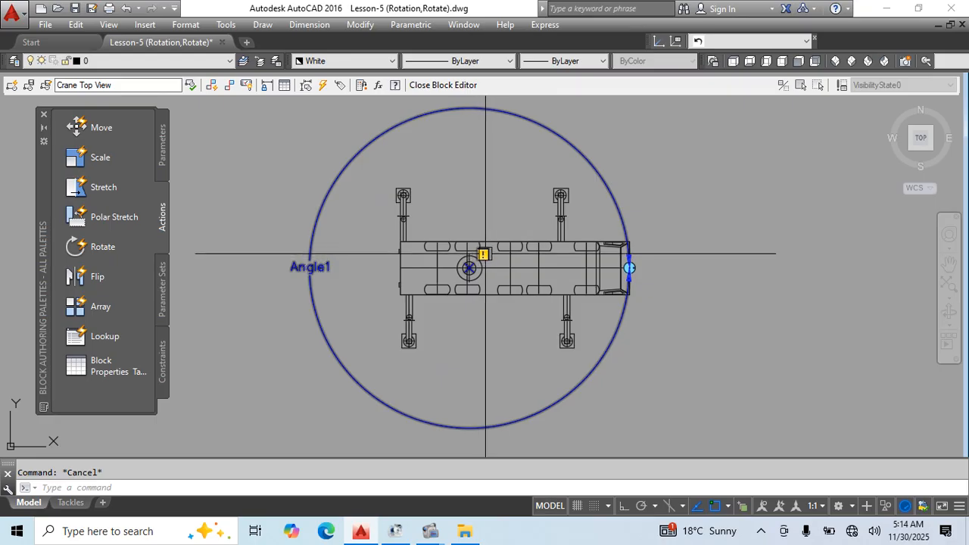
# Add a Rotate action to the Angle1 parameter covering only the cab, front wheels and front outriggers, and save and close the block editor.
pyautogui.scroll(3, 486, 254)
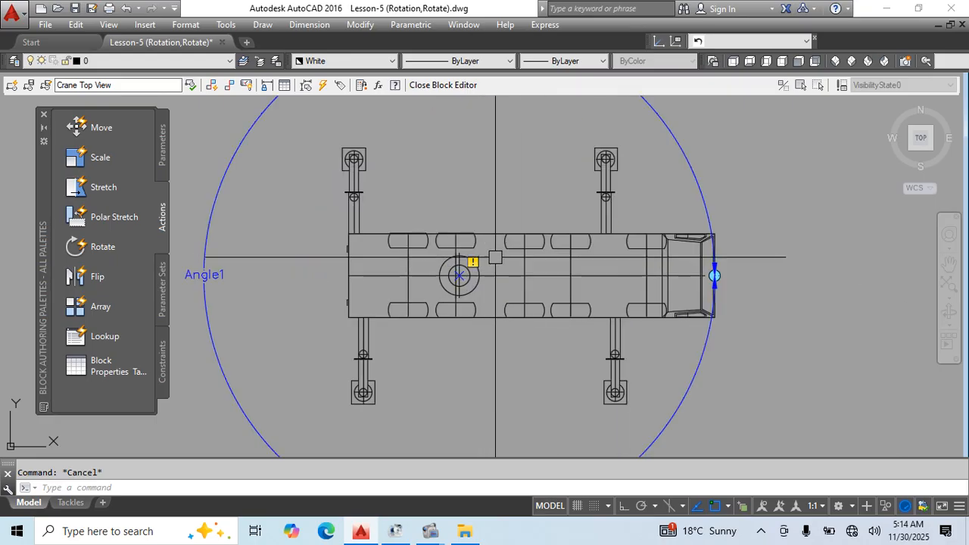
pyautogui.scroll(-4, 486, 251)
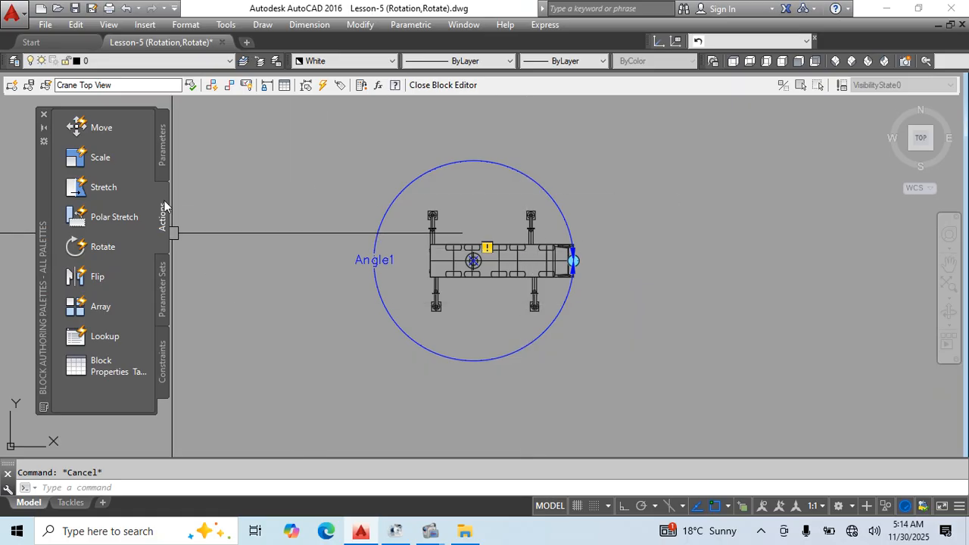
pyautogui.click(103, 246)
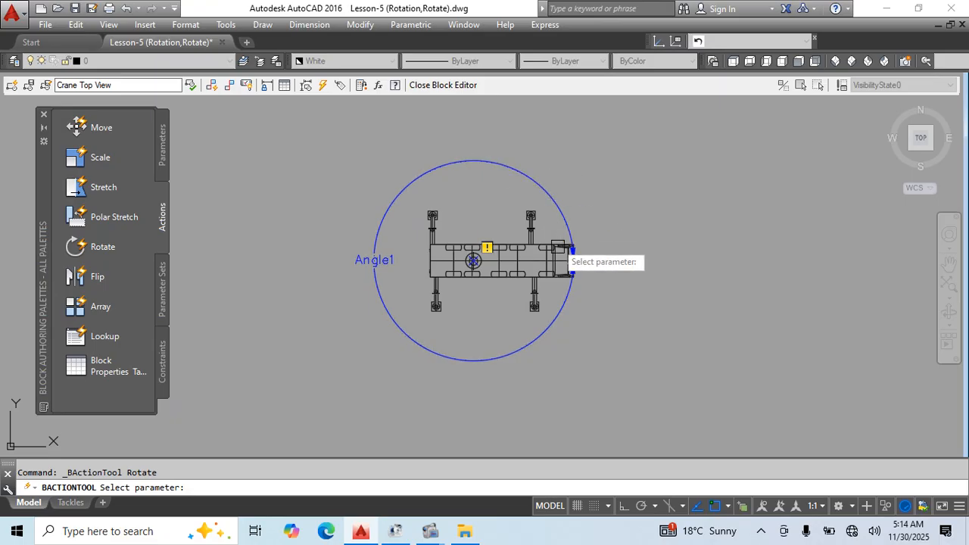
pyautogui.click(389, 309)
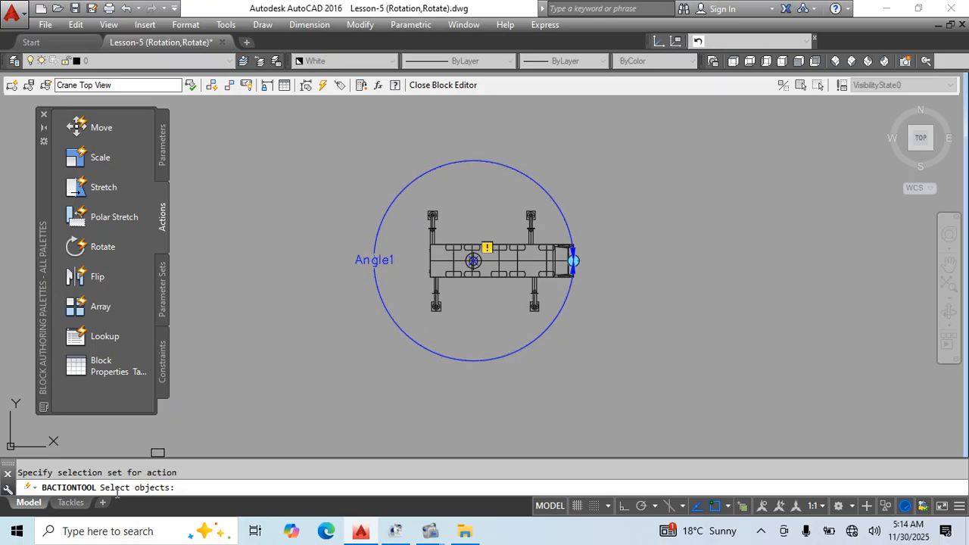
pyautogui.scroll(3, 541, 257)
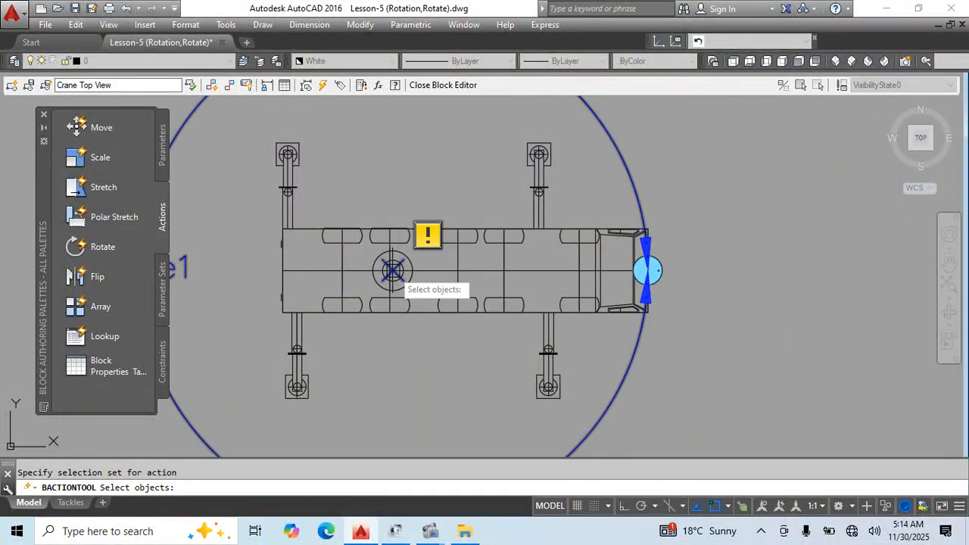
pyautogui.scroll(-2, 480, 253)
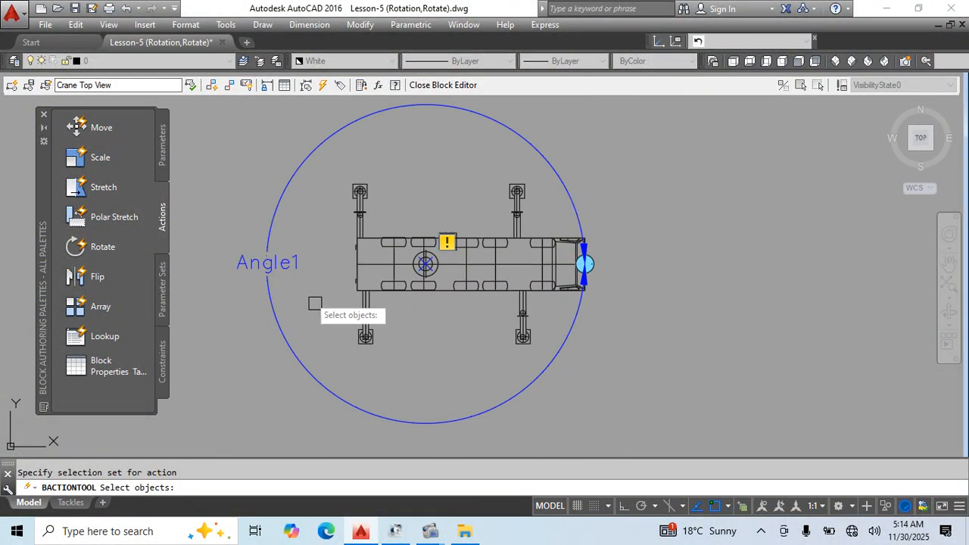
pyautogui.click(341, 152)
pyautogui.click(452, 153)
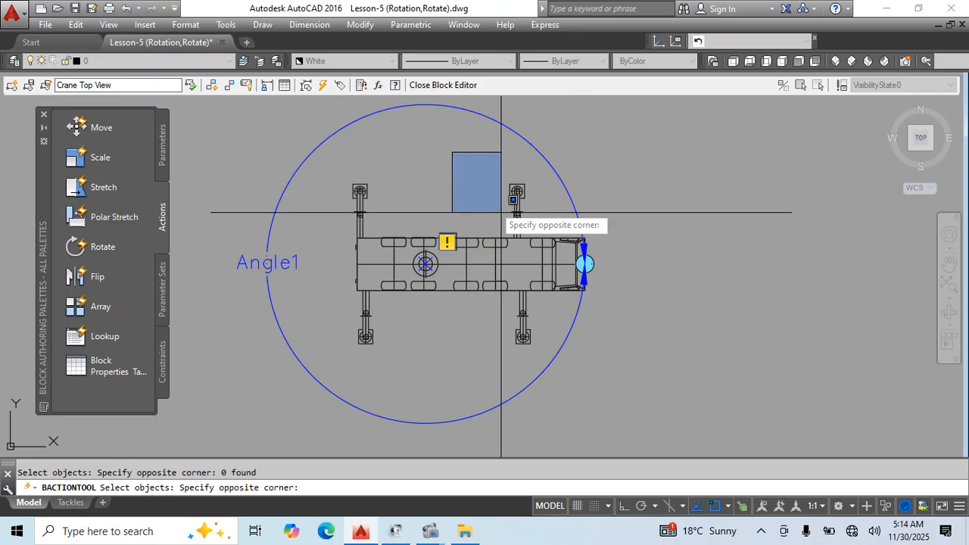
pyautogui.click(711, 382)
pyautogui.press('Return')
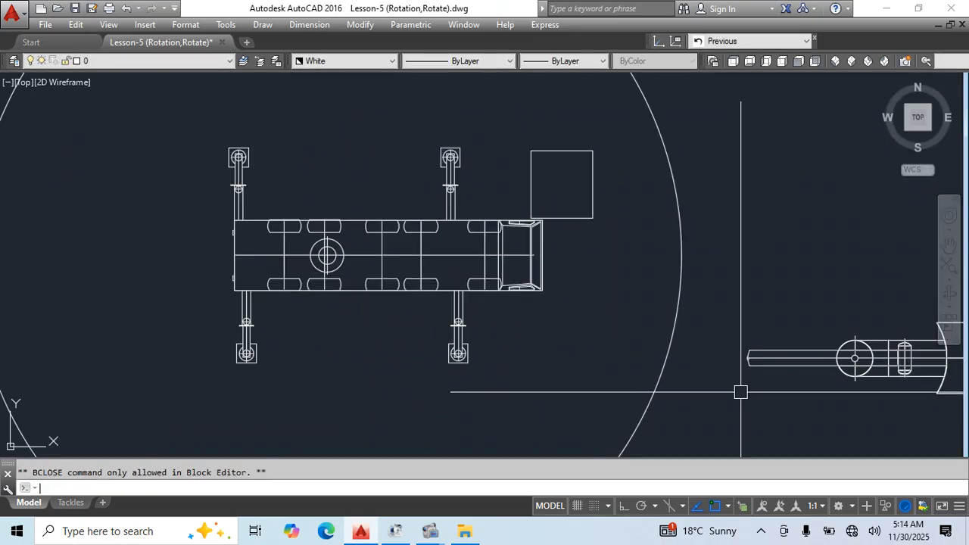
# Test the Crane Top View block by its rotation grip, swinging it well below horizontal and back to a shallow downward angle.
pyautogui.scroll(-2, 519, 270)
pyautogui.click(534, 265)
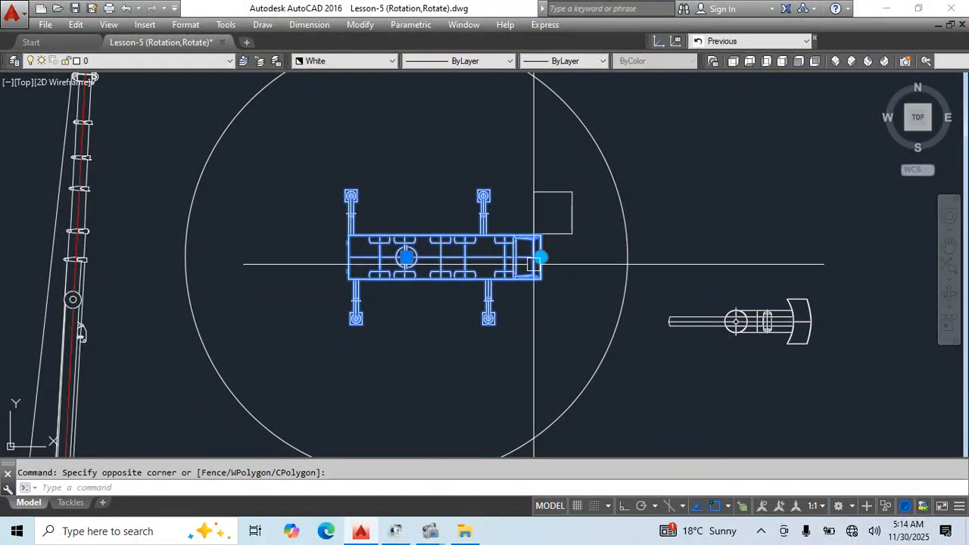
pyautogui.click(539, 259)
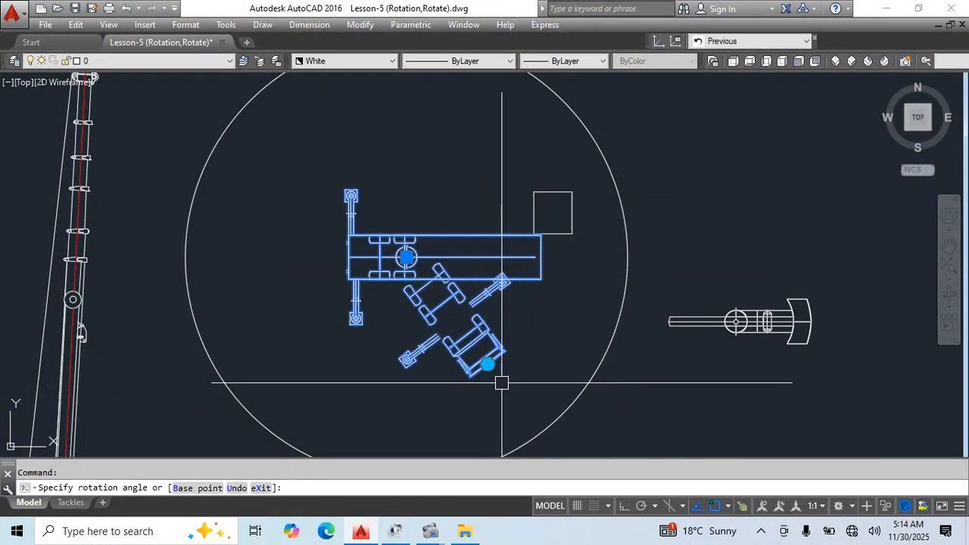
pyautogui.click(492, 351)
pyautogui.press('Escape')
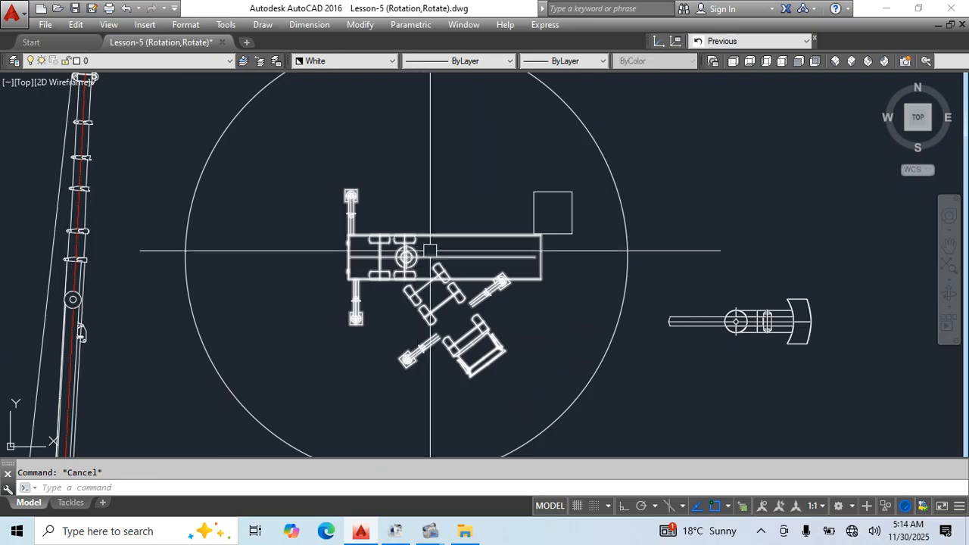
pyautogui.click(487, 365)
pyautogui.click(487, 364)
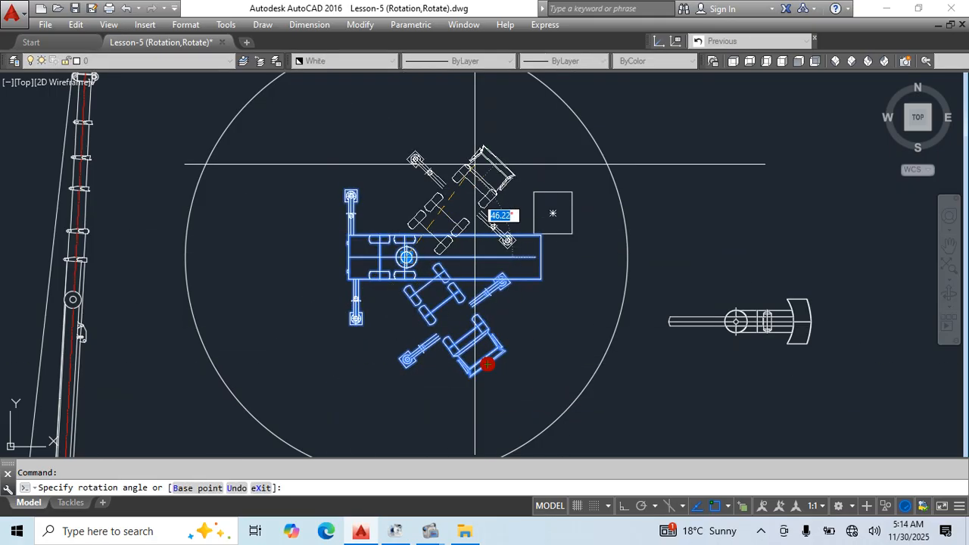
pyautogui.click(575, 296)
pyautogui.press('Escape')
# Try moving the Crane Top View block by its base-point grip and undo the move.
pyautogui.click(411, 260)
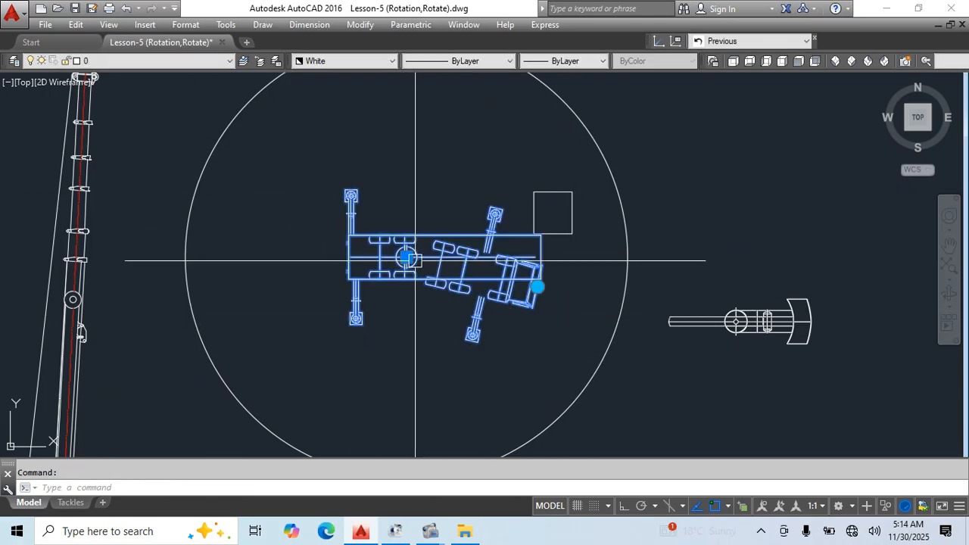
pyautogui.click(406, 257)
pyautogui.press('Escape')
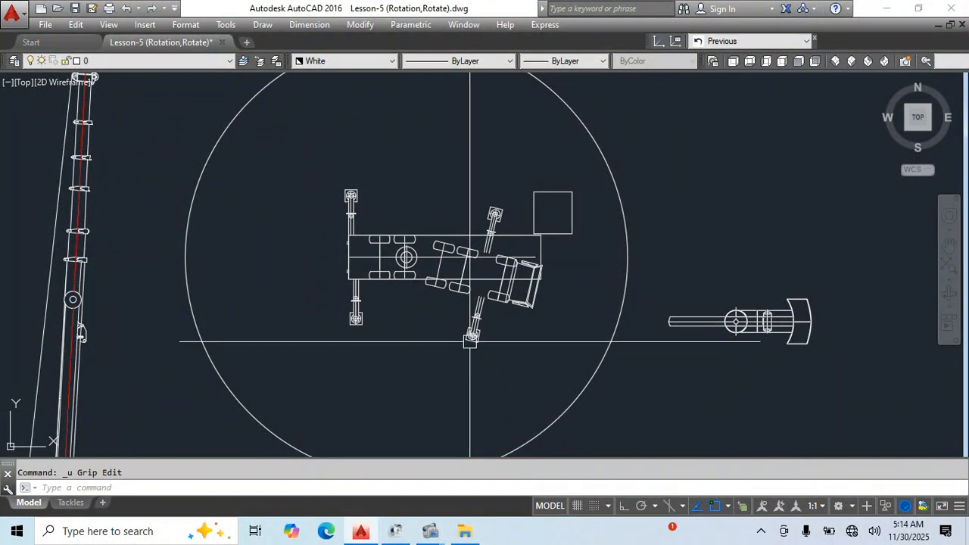
# Reopen Crane Top View for block editing and add another Rotate action to Angle1, selecting the whole chassis with all wheels and outriggers.
pyautogui.doubleClick(470, 341)
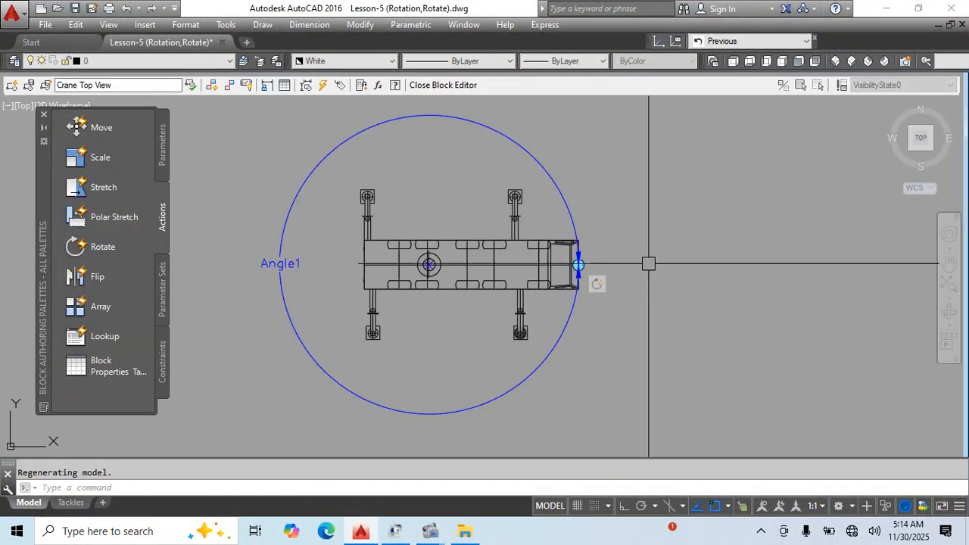
pyautogui.rightClick(606, 288)
pyautogui.press('Escape')
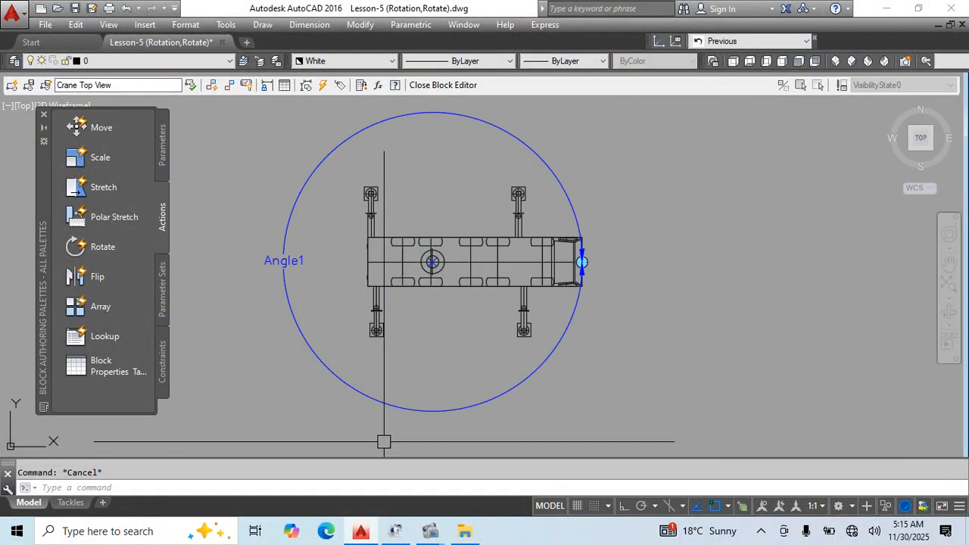
pyautogui.click(99, 250)
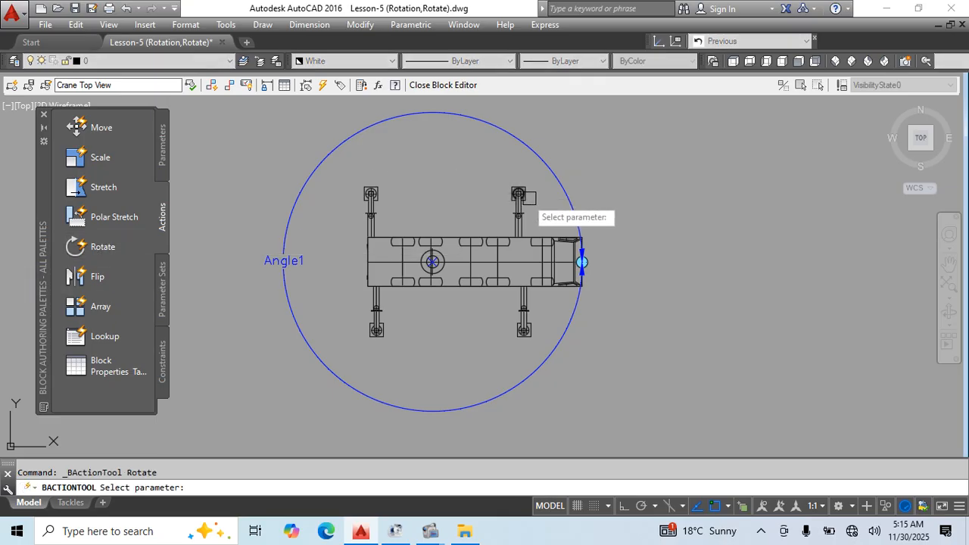
pyautogui.click(567, 190)
pyautogui.click(294, 155)
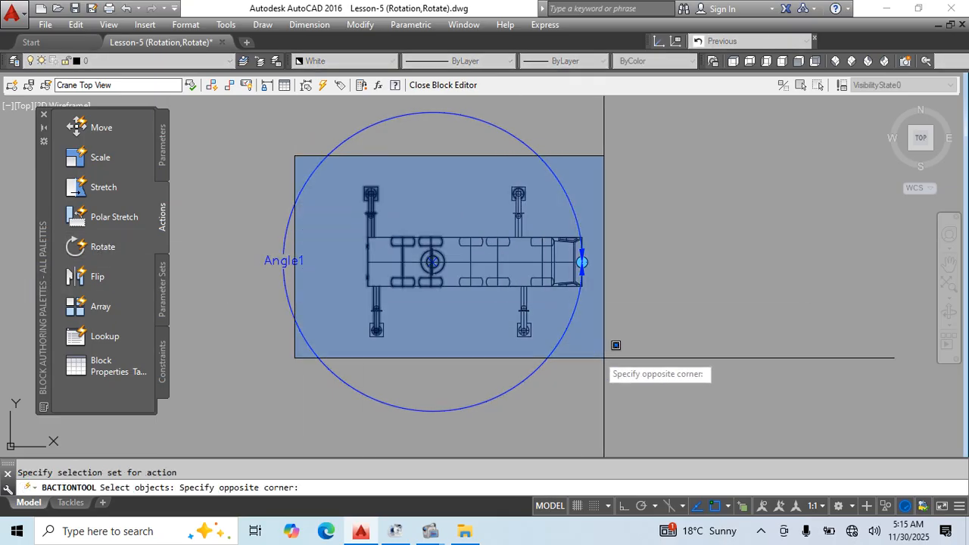
pyautogui.click(618, 345)
pyautogui.press('Return')
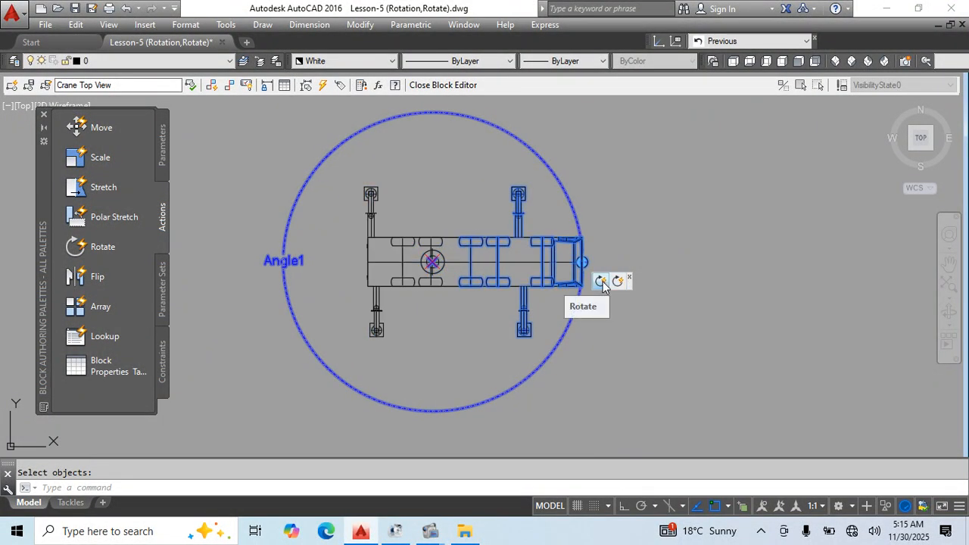
# Close the block editor and save the changes to Crane Top View.
pyautogui.write('bc')
pyautogui.press('Return')
pyautogui.press('Return')
pyautogui.press('Return')
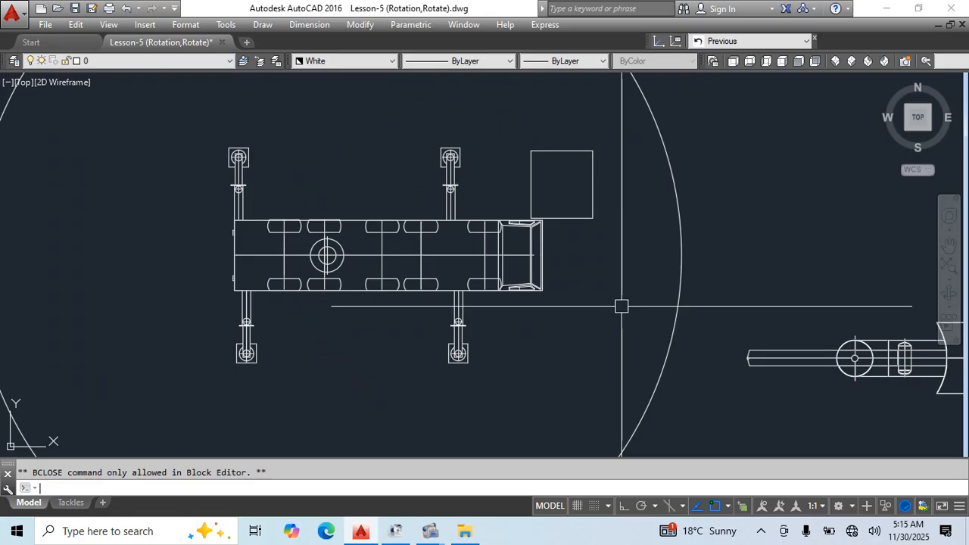
# Preview turning the Crane Top View block around its turntable with the rotation grip, and cancel the rotation.
pyautogui.click(542, 252)
pyautogui.click(542, 256)
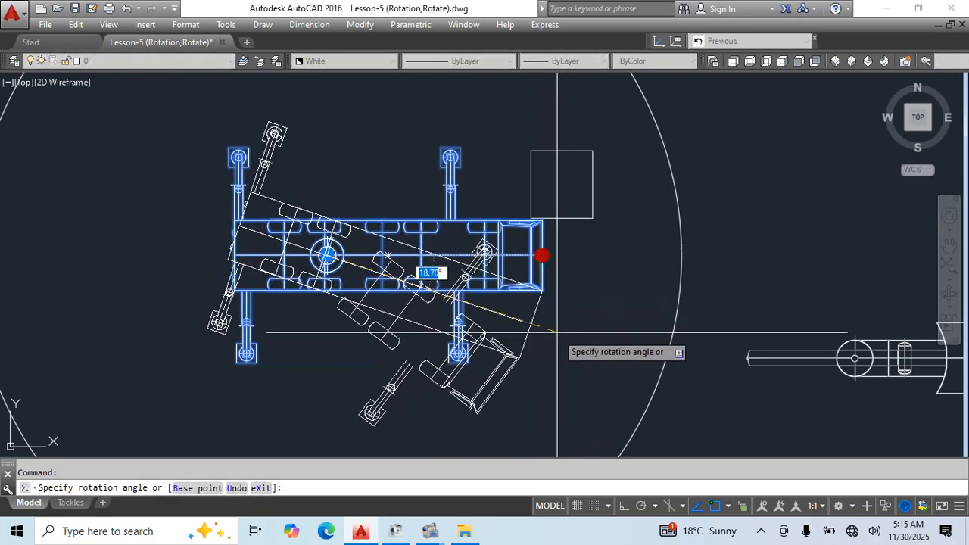
pyautogui.scroll(-4, 564, 348)
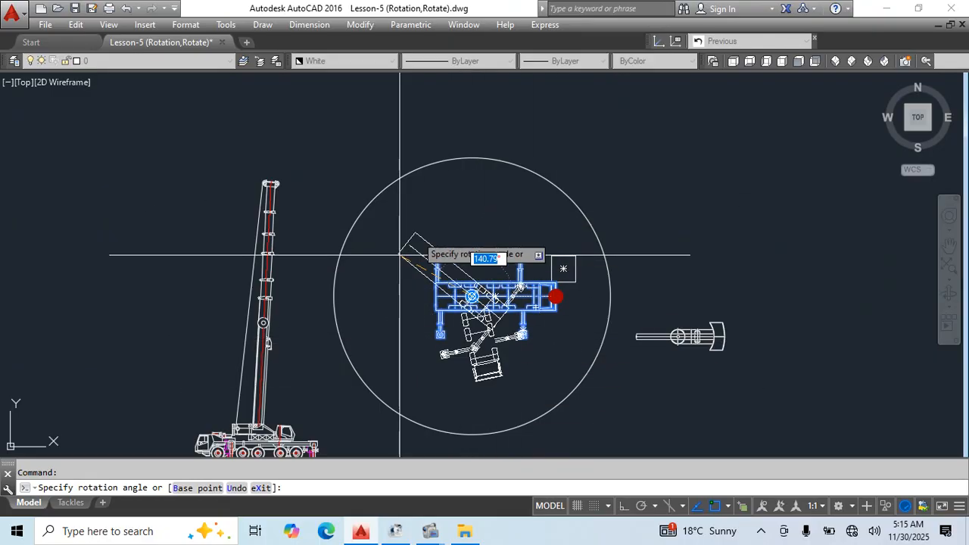
pyautogui.press('Escape')
pyautogui.scroll(2, 556, 325)
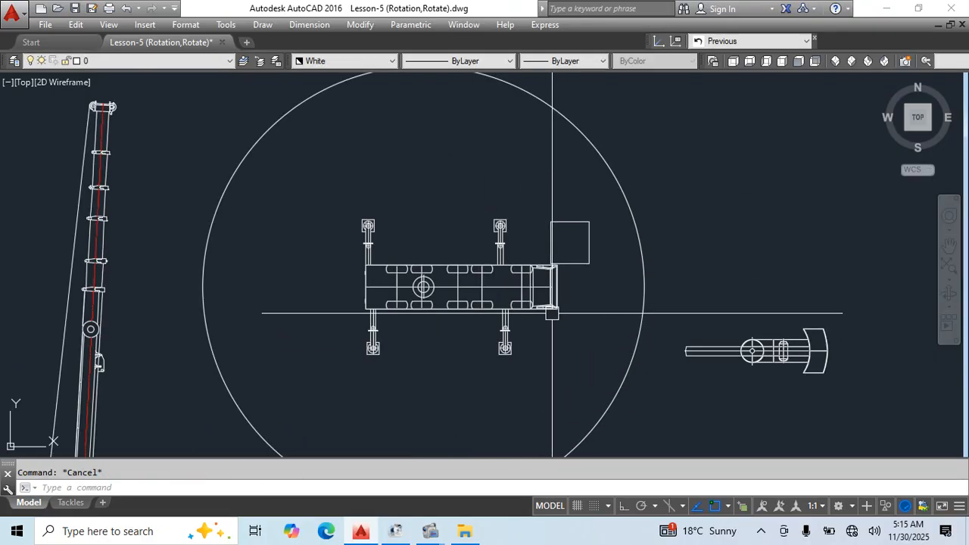
# Reopen Crane Top View for block editing and delete the existing rotation parameter around the chassis together with its Rotate actions.
pyautogui.scroll(-2, 566, 301)
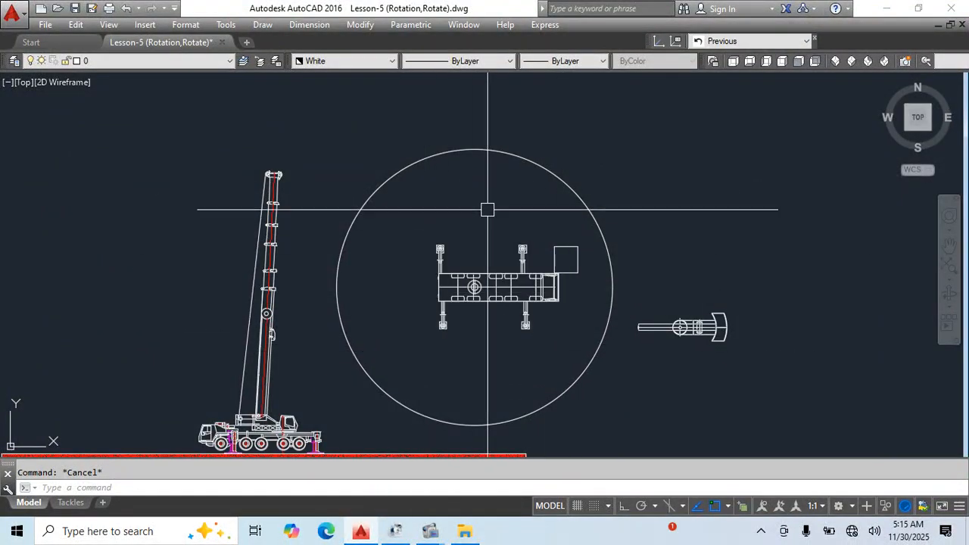
pyautogui.doubleClick(521, 296)
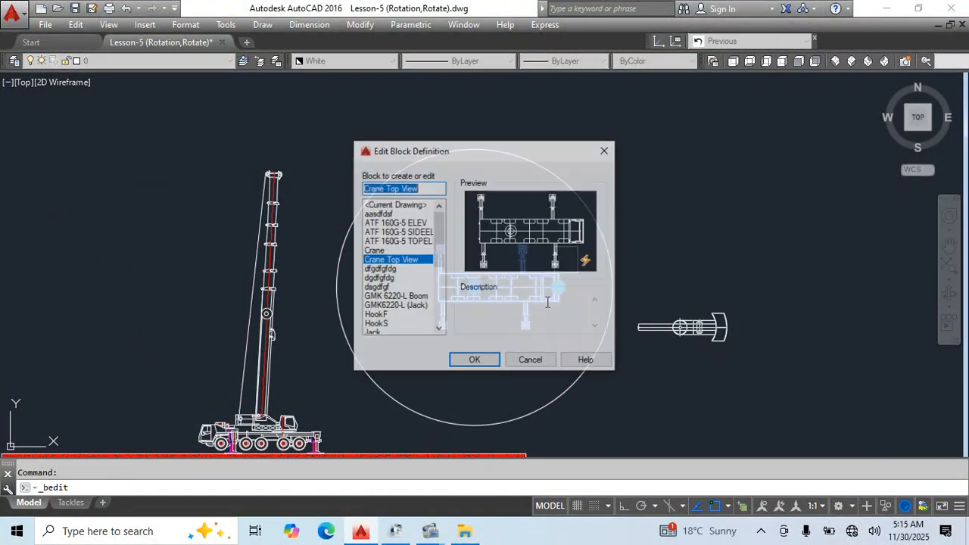
pyautogui.click(490, 363)
pyautogui.scroll(3, 649, 299)
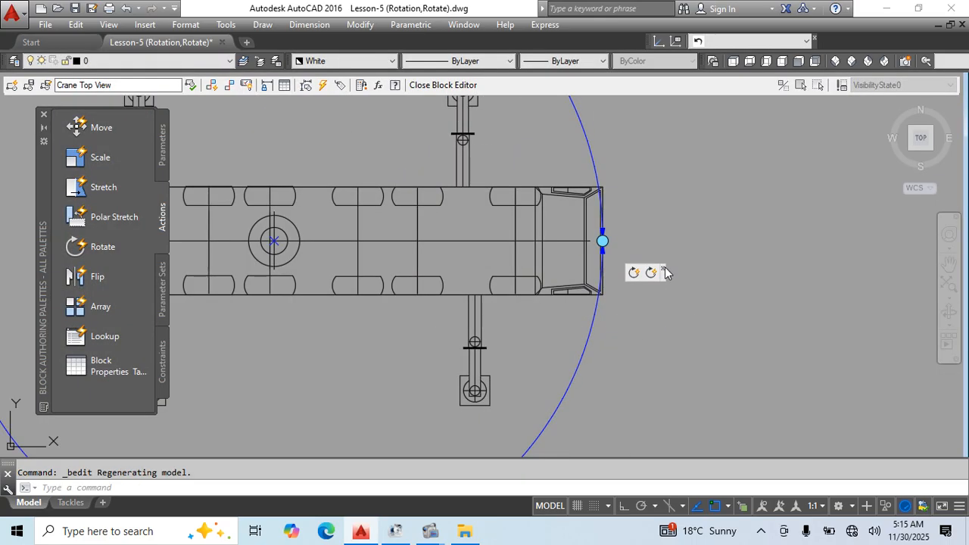
pyautogui.scroll(-5, 658, 273)
pyautogui.press('Escape')
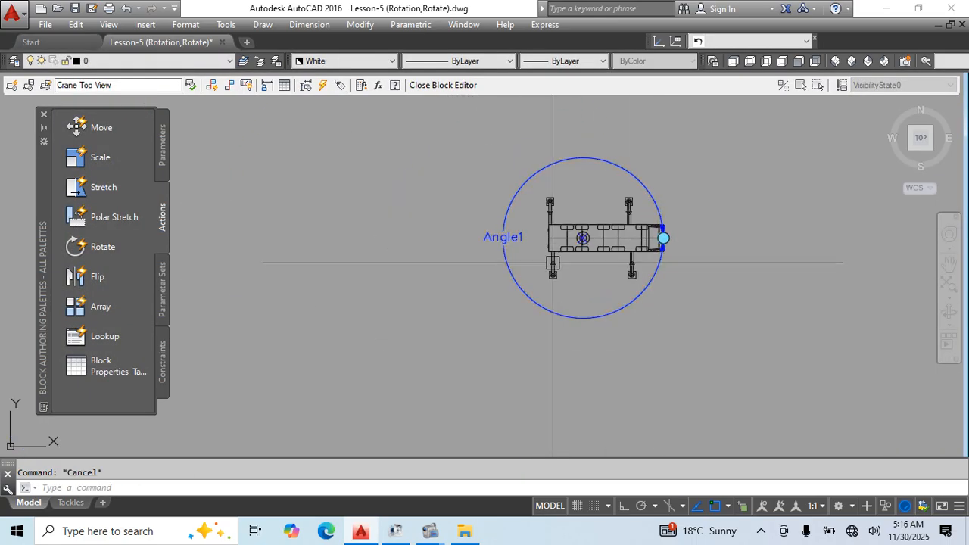
pyautogui.click(533, 254)
pyautogui.click(453, 305)
pyautogui.press('Delete')
pyautogui.middleClick(470, 259)
pyautogui.middleClick(470, 259)
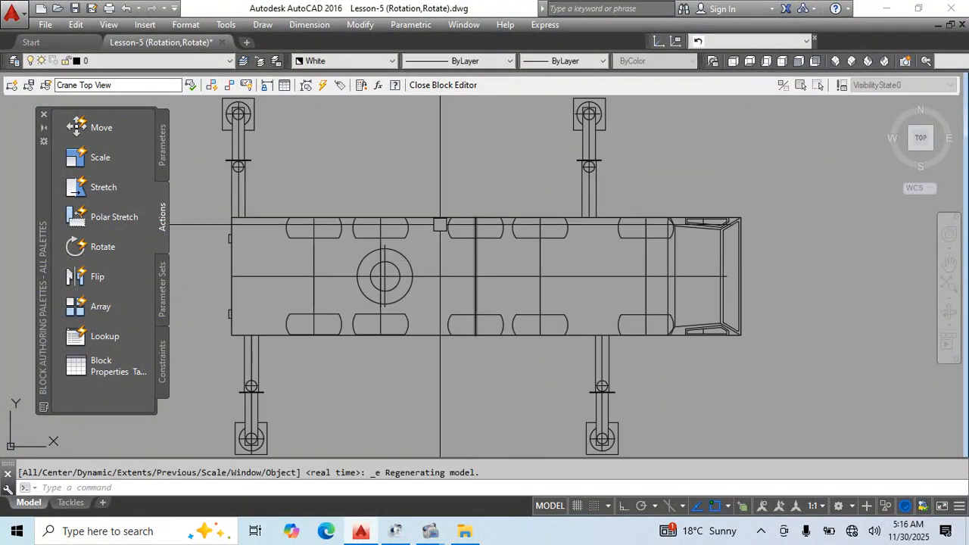
# Add a Rotation parameter centred on the turntable, with its radius reaching the cab front and its default angle along the chassis centreline.
pyautogui.scroll(-2, 439, 227)
pyautogui.click(161, 147)
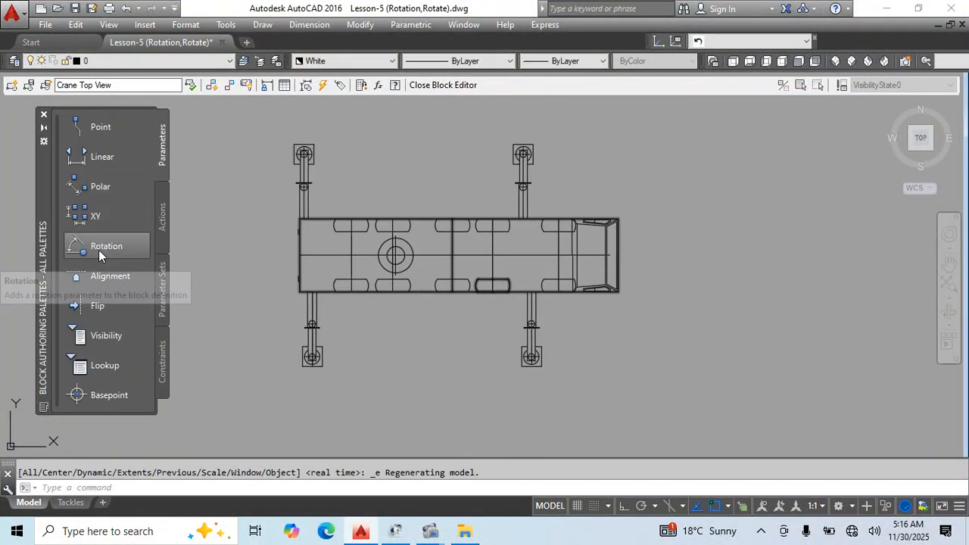
pyautogui.click(106, 246)
pyautogui.scroll(2, 401, 291)
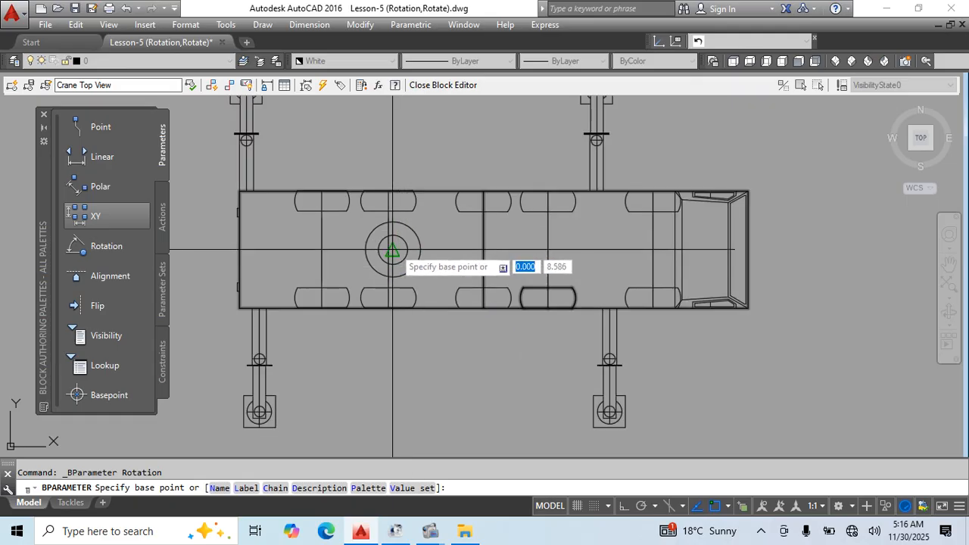
pyautogui.click(392, 249)
pyautogui.click(759, 249)
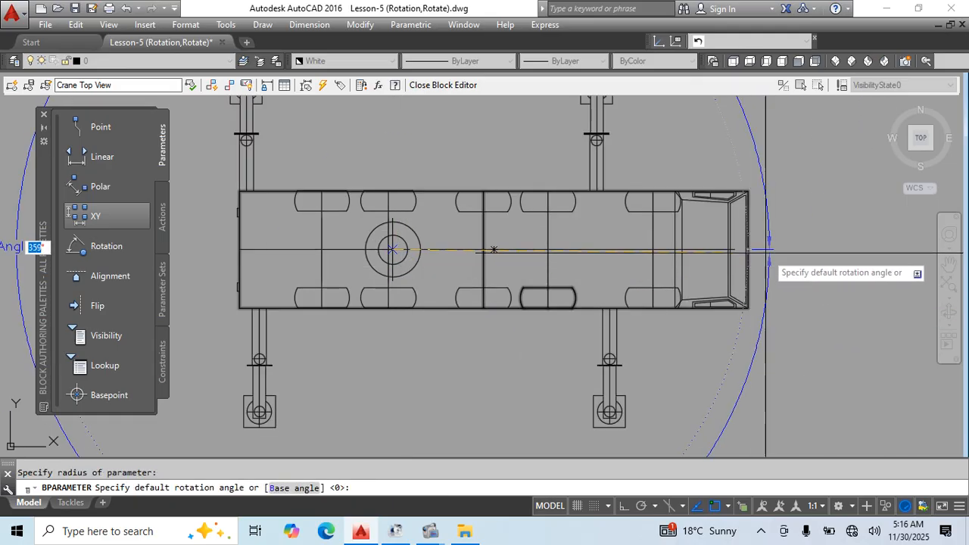
pyautogui.click(761, 249)
pyautogui.click(747, 250)
pyautogui.scroll(-3, 693, 292)
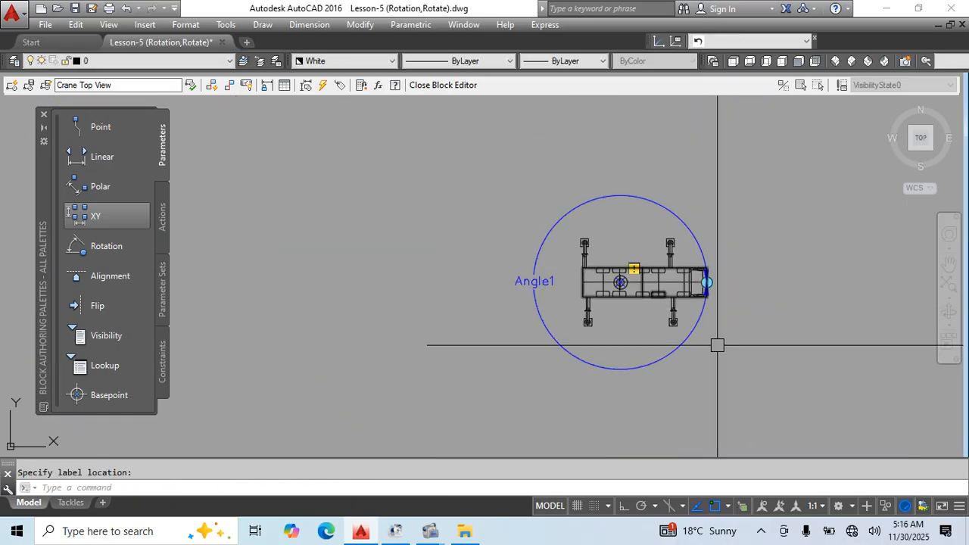
pyautogui.moveTo(716, 345); pyautogui.dragTo(707, 344, button='middle')
# Add a Rotate action to the Angle1 parameter, selecting the front part of the chassis with the cab and front outriggers.
pyautogui.click(161, 220)
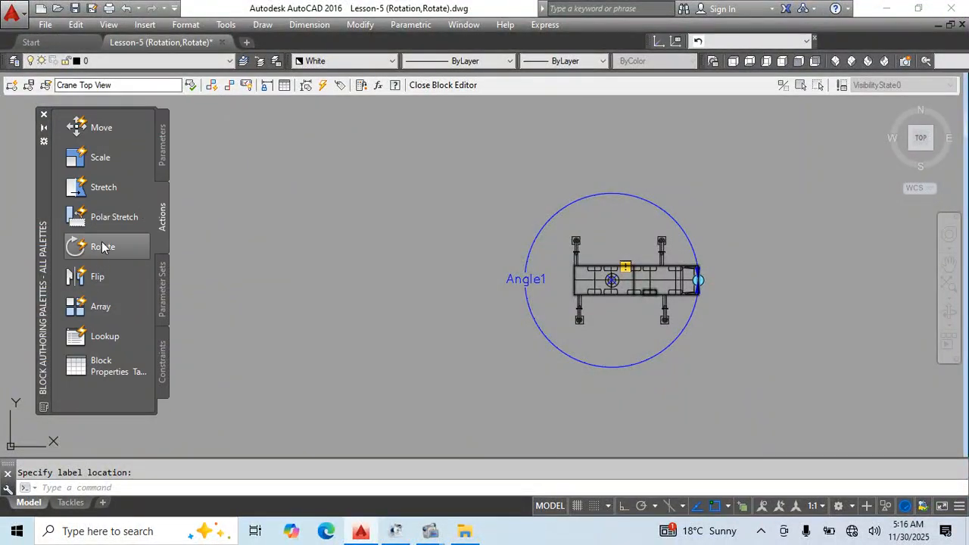
pyautogui.click(103, 246)
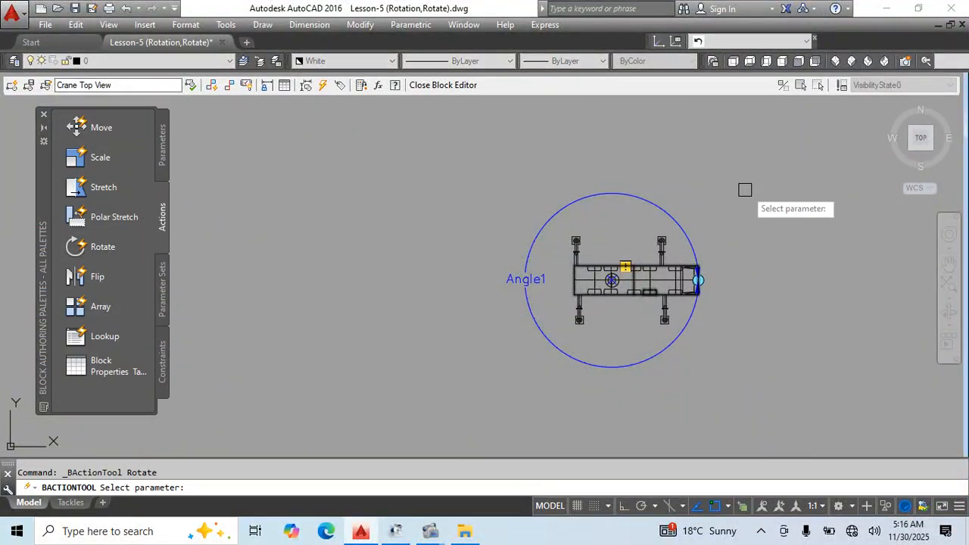
pyautogui.click(651, 200)
pyautogui.click(793, 345)
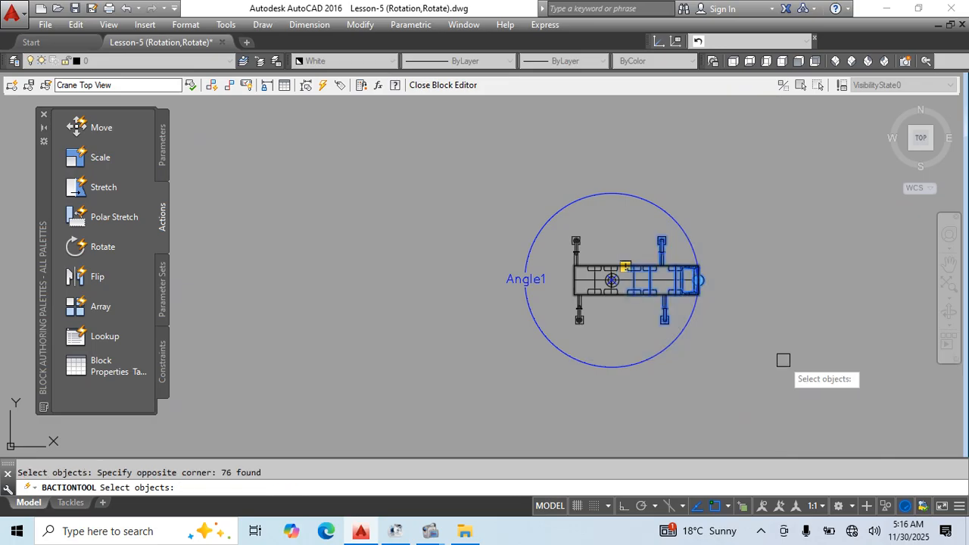
pyautogui.press('Return')
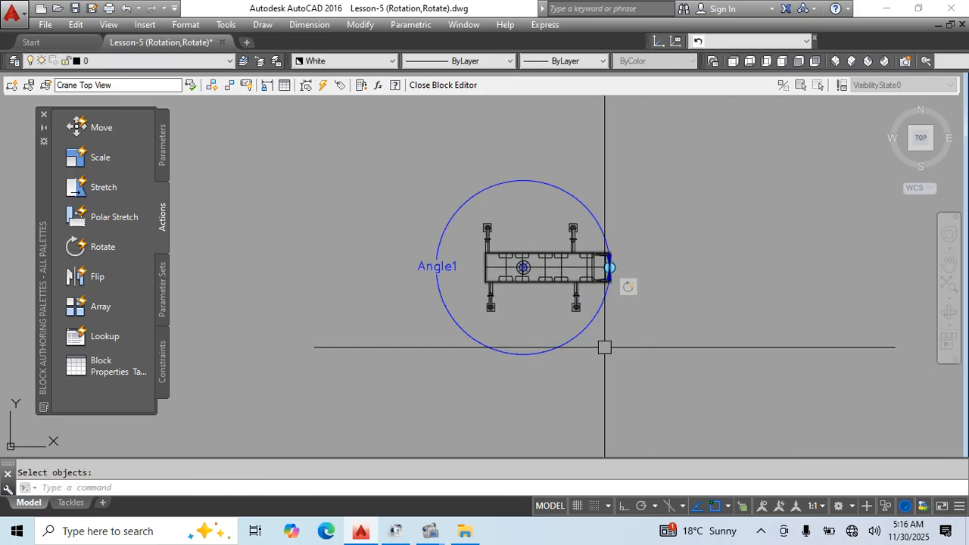
pyautogui.scroll(3, 603, 346)
pyautogui.moveTo(604, 346); pyautogui.dragTo(646, 363, button='middle')
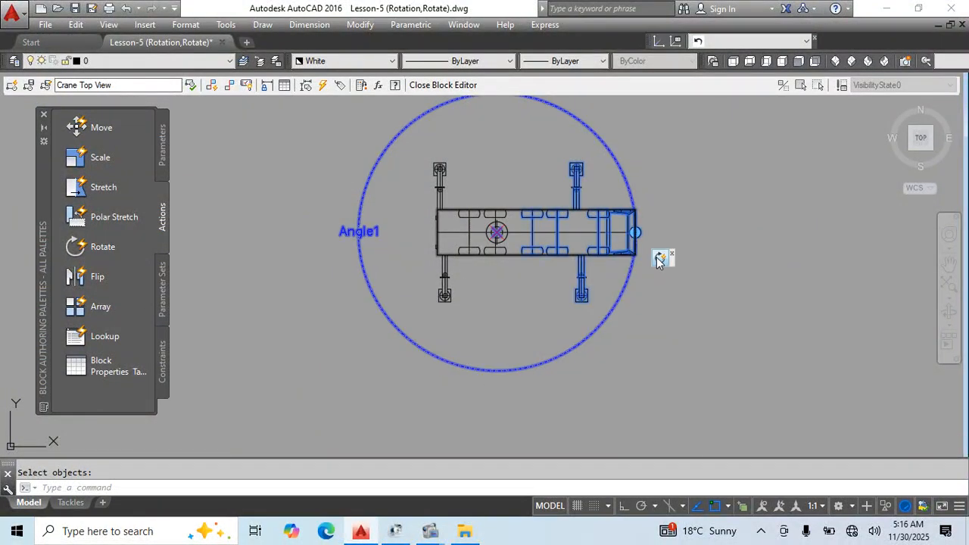
# Modify the Rotate action's selection set to add the rest of the chassis, including the remaining wheels and outriggers.
pyautogui.rightClick(658, 260)
pyautogui.moveTo(681, 290)
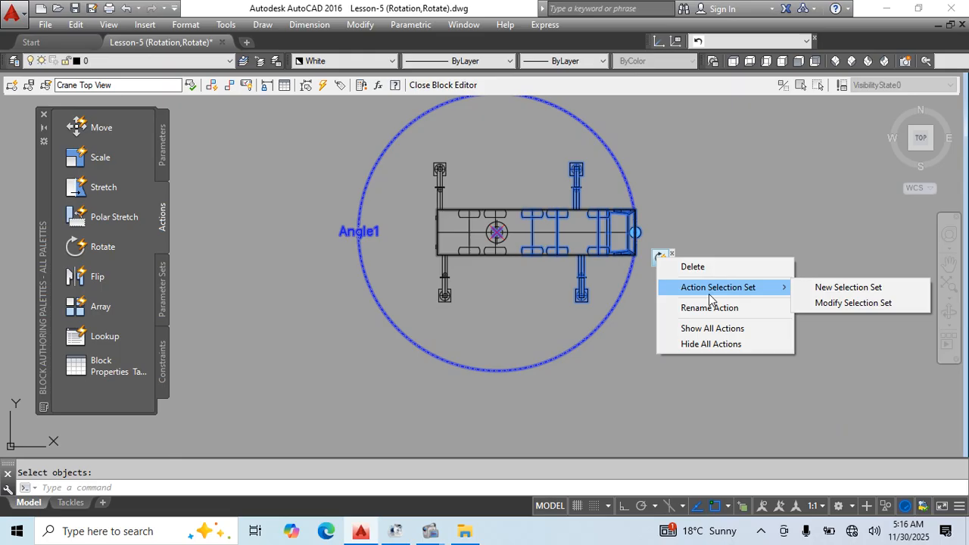
pyautogui.click(827, 305)
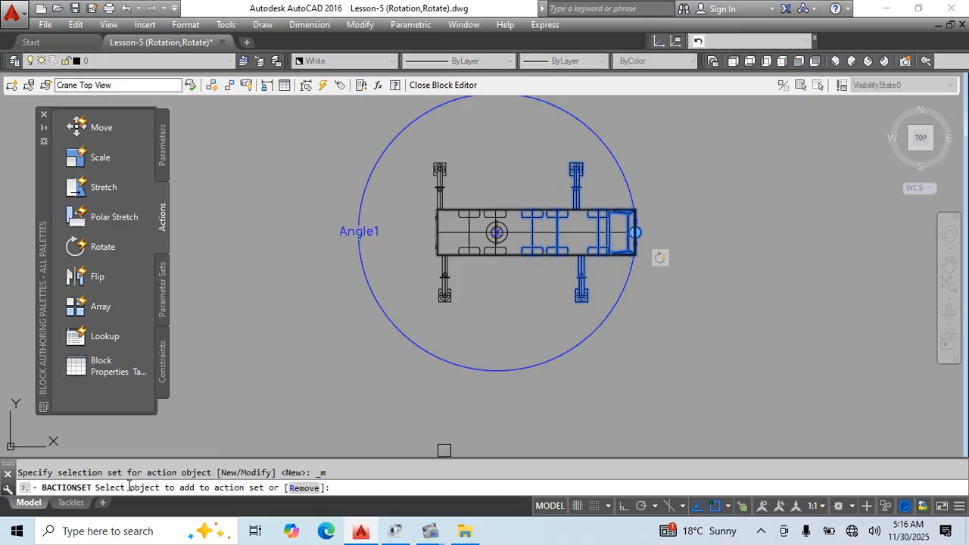
pyautogui.click(335, 134)
pyautogui.click(763, 356)
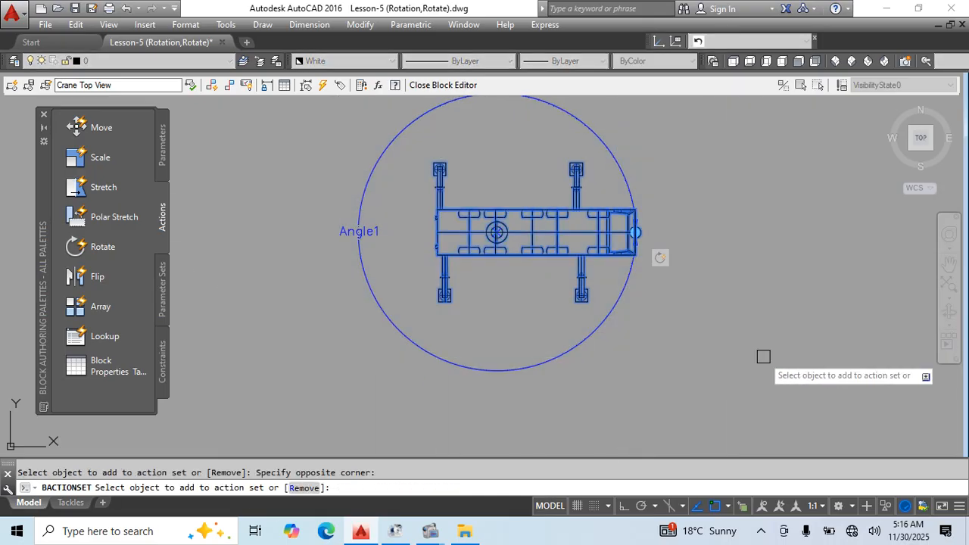
pyautogui.press('Return')
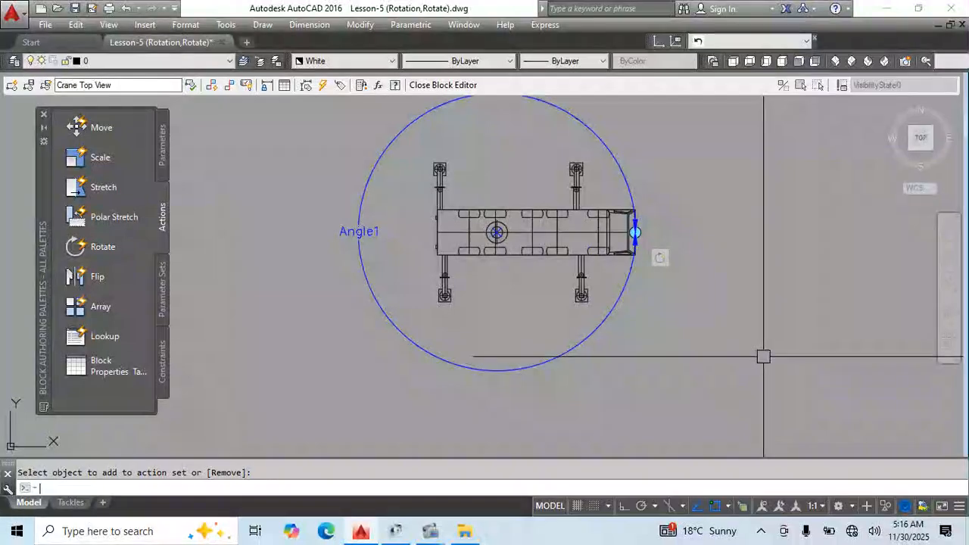
# Close the block editor and save the new rotation parameter and action in Crane Top View.
pyautogui.write('bc')
pyautogui.press('Return')
pyautogui.press('Return')
pyautogui.press('Return')
# Preview turning the Crane Top View chassis about half a turn with its rotation grip, and cancel the rotation.
pyautogui.click(514, 302)
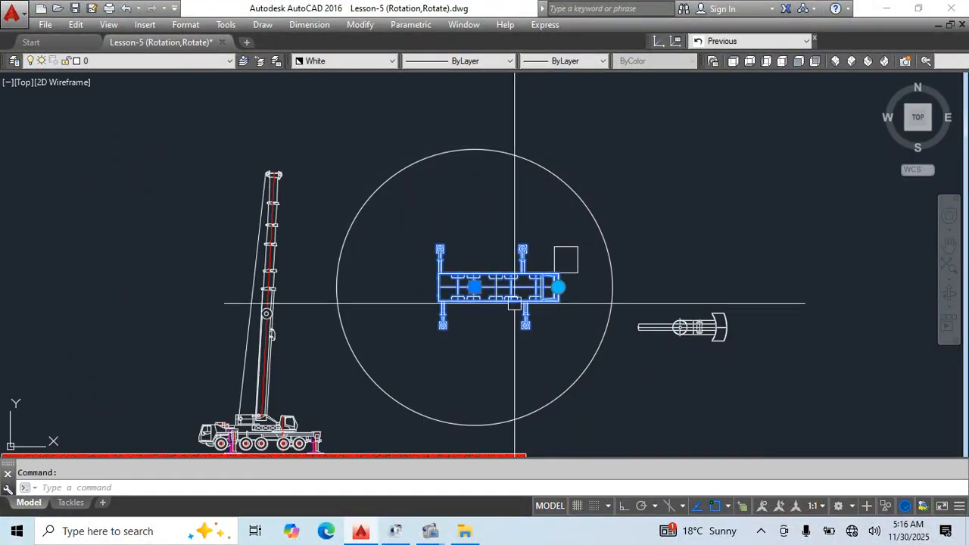
pyautogui.click(568, 287)
pyautogui.click(572, 287)
pyautogui.click(558, 287)
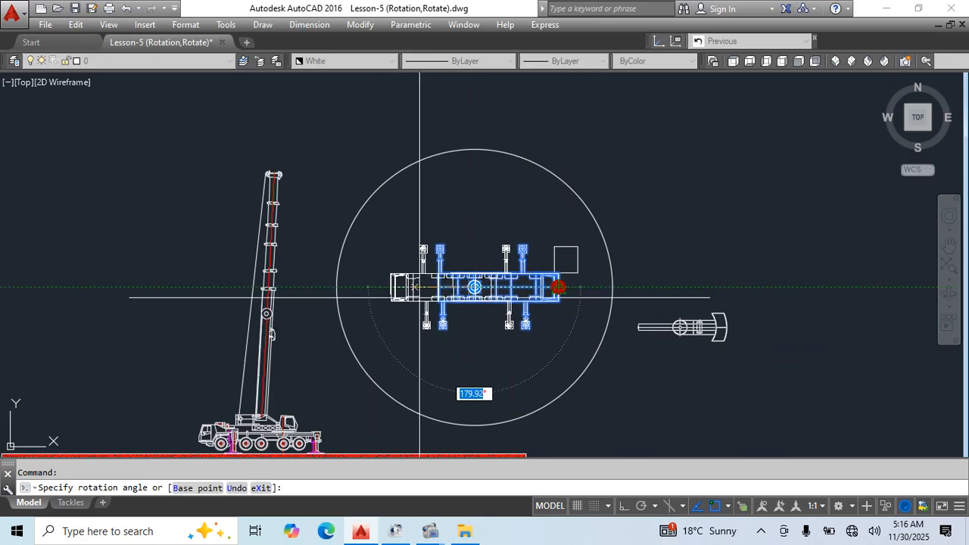
pyautogui.press('Escape')
pyautogui.press('Escape')
# Define the side-view crane's telescopic boom as a block named Boom, with its base point at the centre of the lower pivot pin.
pyautogui.moveTo(565, 368); pyautogui.dragTo(696, 322, button='middle')
pyautogui.click(404, 212)
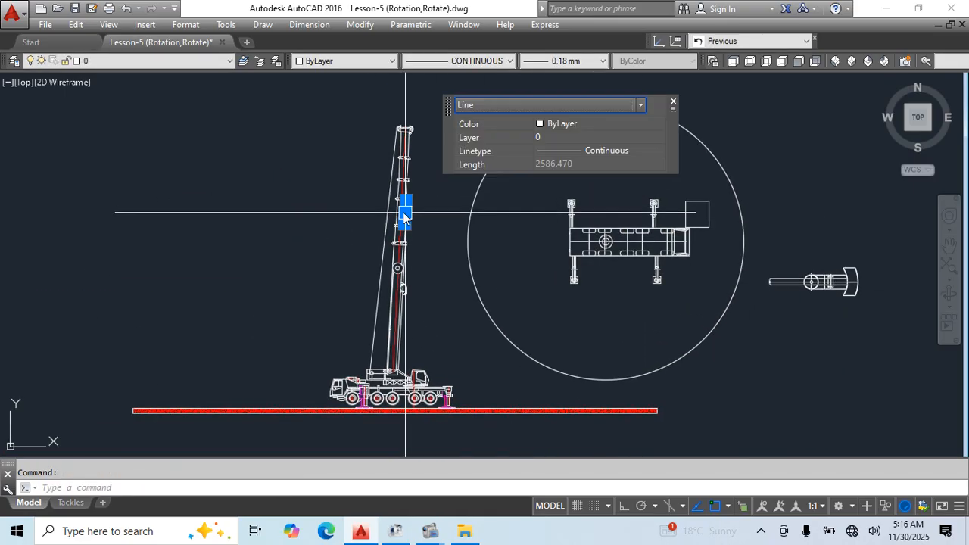
pyautogui.press('Escape')
pyautogui.click(375, 108)
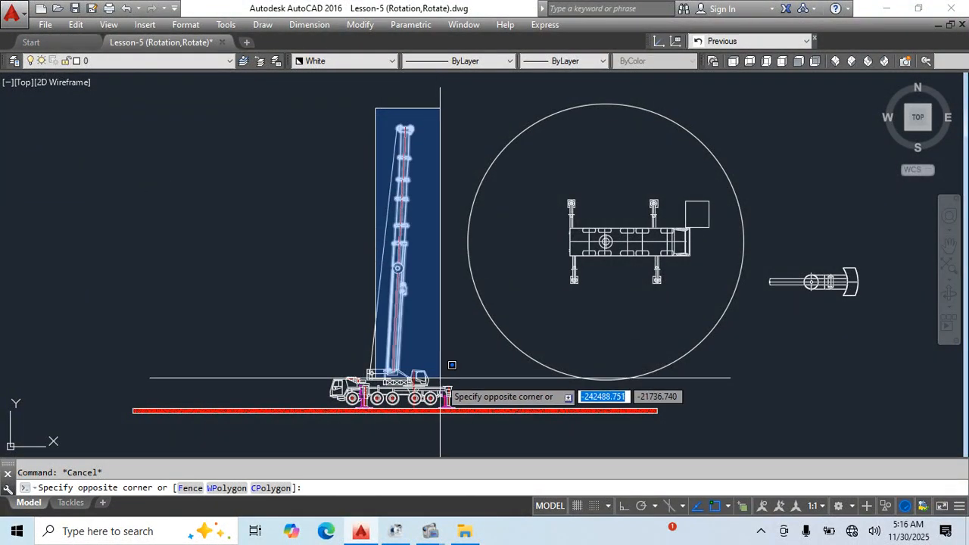
pyautogui.click(444, 379)
pyautogui.write('b')
pyautogui.press('Return')
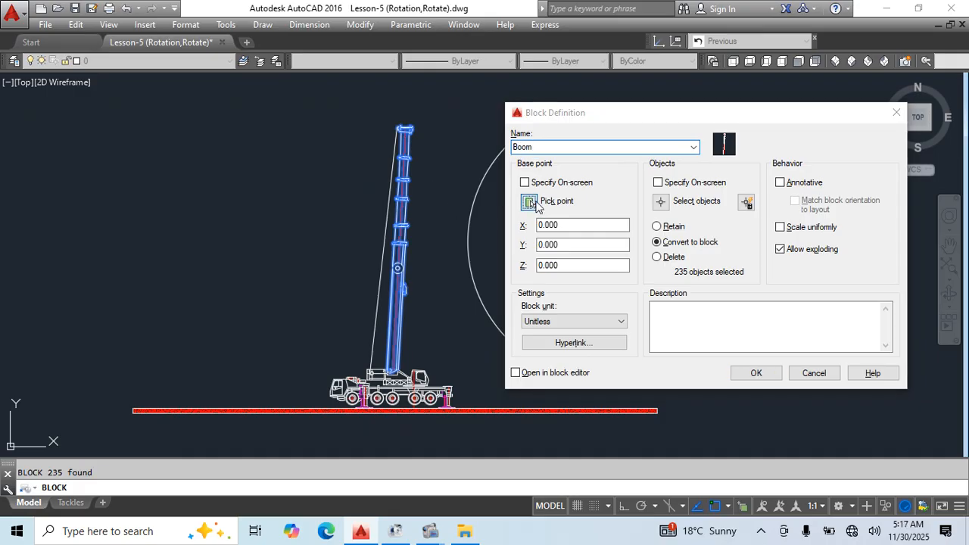
pyautogui.click(530, 203)
pyautogui.scroll(6, 383, 363)
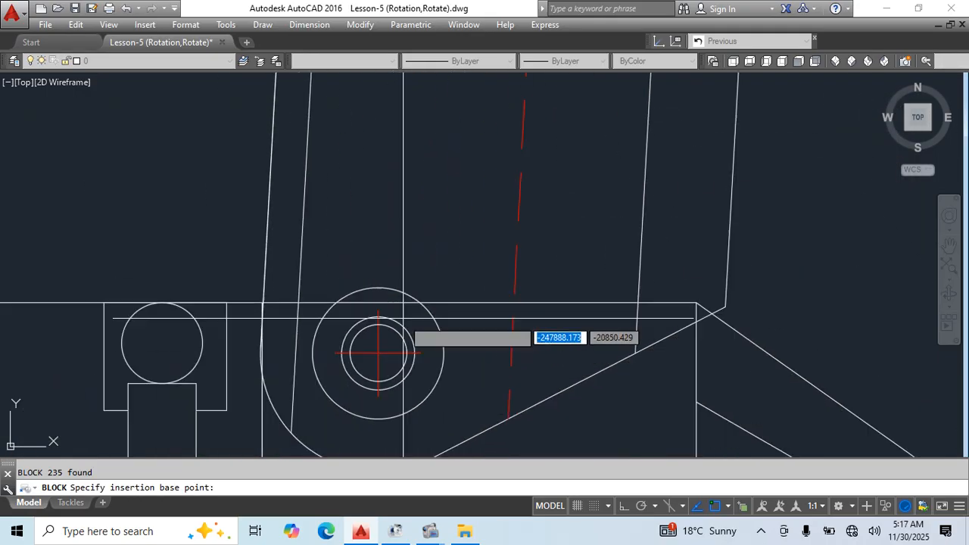
pyautogui.click(378, 353)
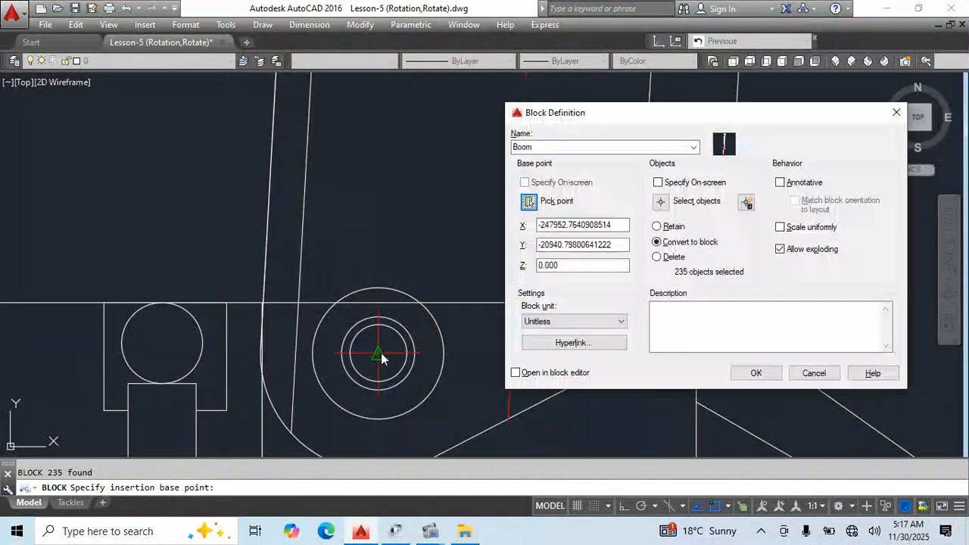
pyautogui.click(755, 373)
# Open the Boom block of the side-view crane for block editing.
pyautogui.scroll(-5, 549, 311)
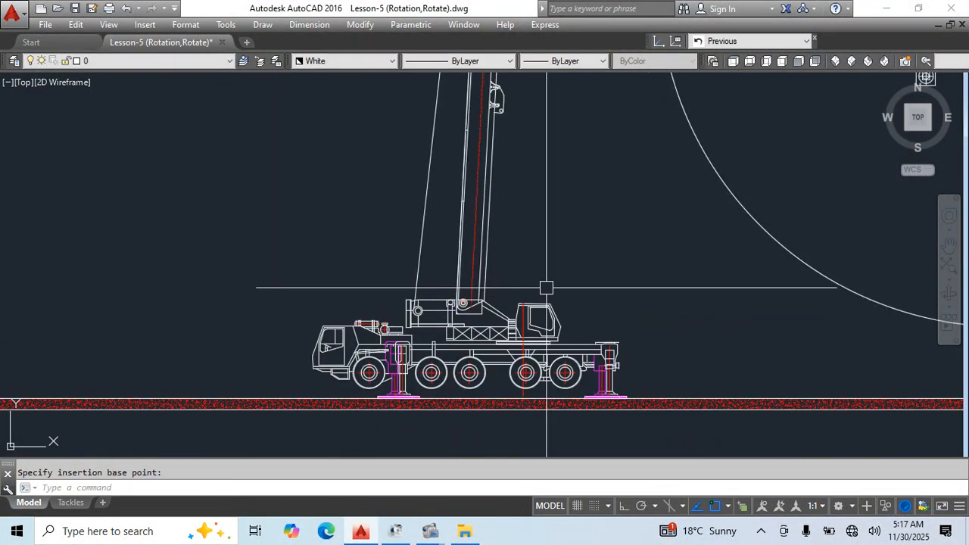
pyautogui.scroll(-6, 546, 288)
pyautogui.scroll(3, 480, 267)
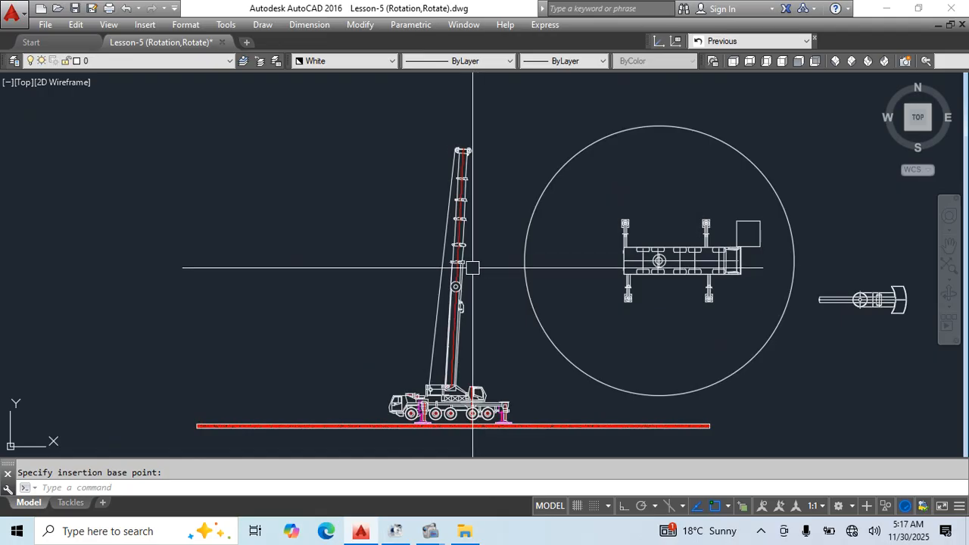
pyautogui.click(463, 268)
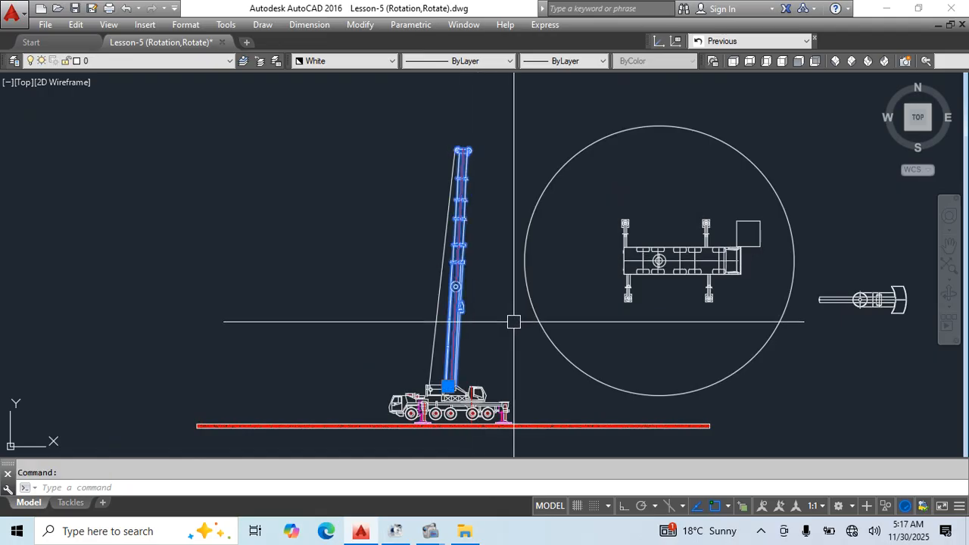
pyautogui.doubleClick(469, 209)
pyautogui.click(470, 357)
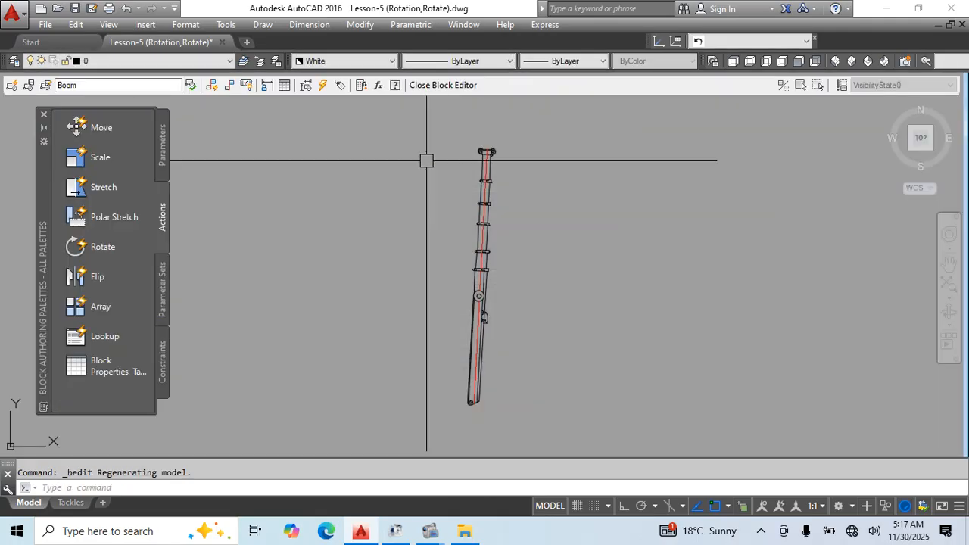
# Add a Rotation parameter based at the boom's lower pivot, with its radius reaching the tip pulley and its default angle along the boom.
pyautogui.click(163, 148)
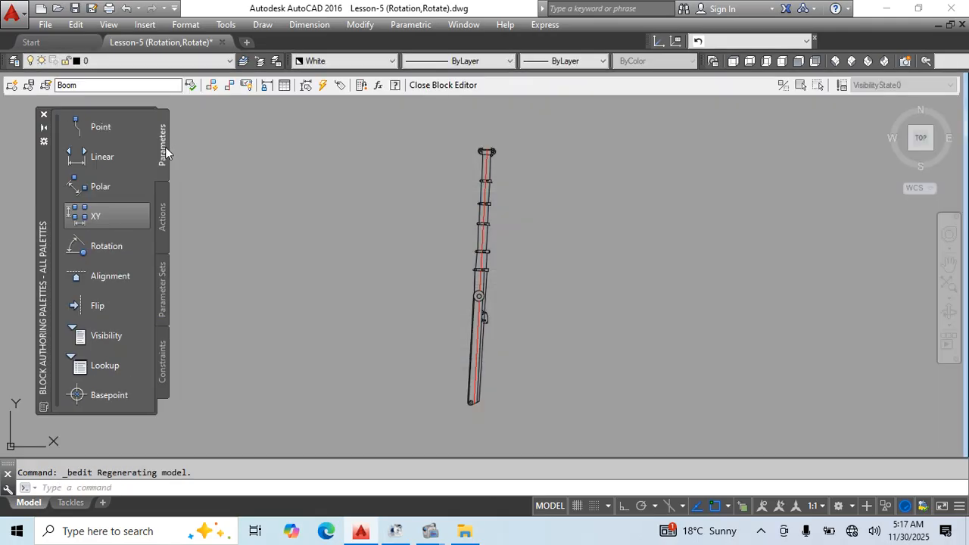
pyautogui.click(103, 252)
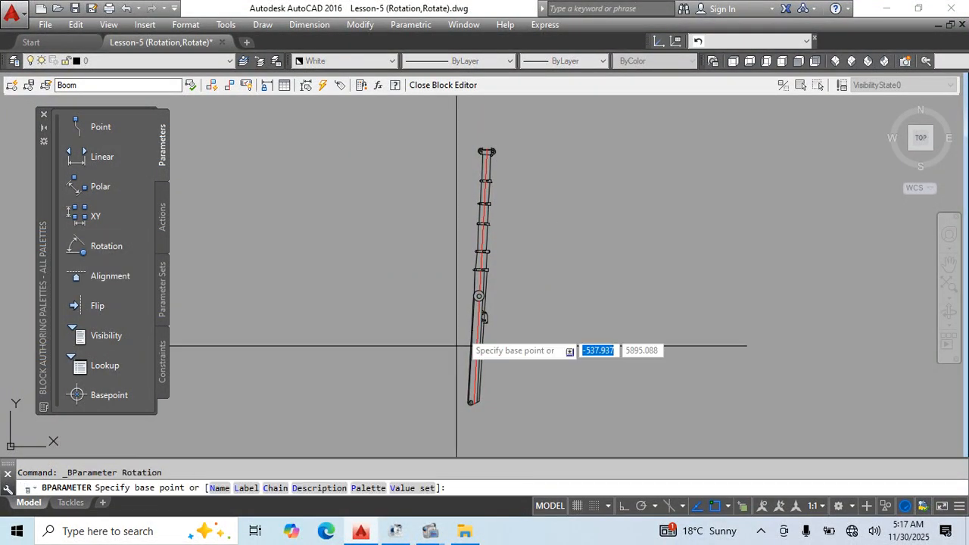
pyautogui.scroll(5, 473, 302)
pyautogui.click(544, 318)
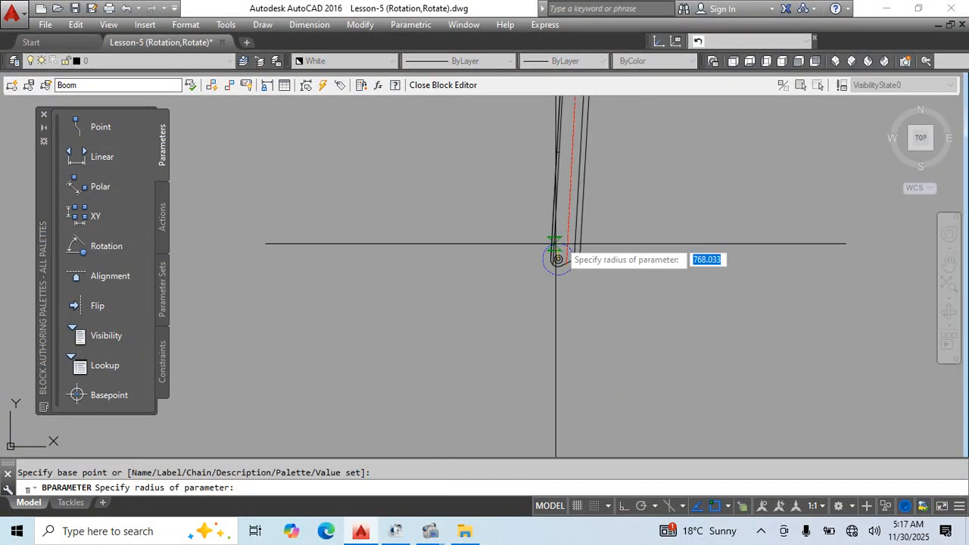
pyautogui.scroll(-5, 684, 186)
pyautogui.scroll(7, 534, 243)
pyautogui.scroll(4, 514, 201)
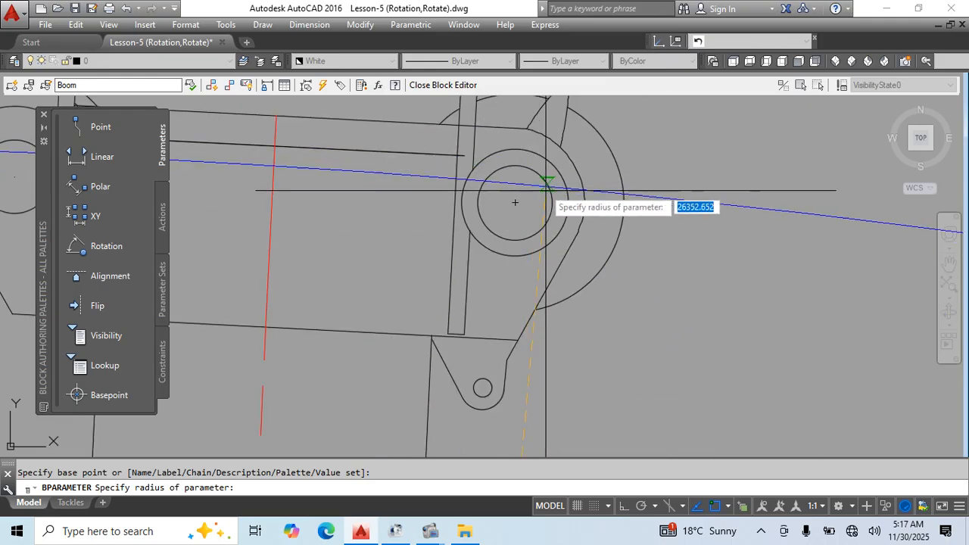
pyautogui.click(551, 214)
pyautogui.click(515, 202)
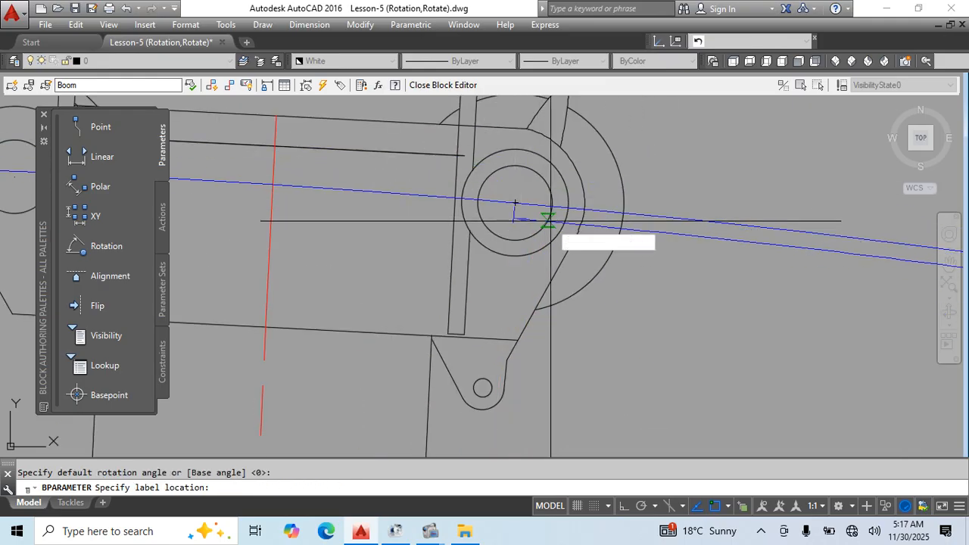
pyautogui.click(516, 202)
pyautogui.scroll(-8, 618, 233)
pyautogui.scroll(-3, 517, 274)
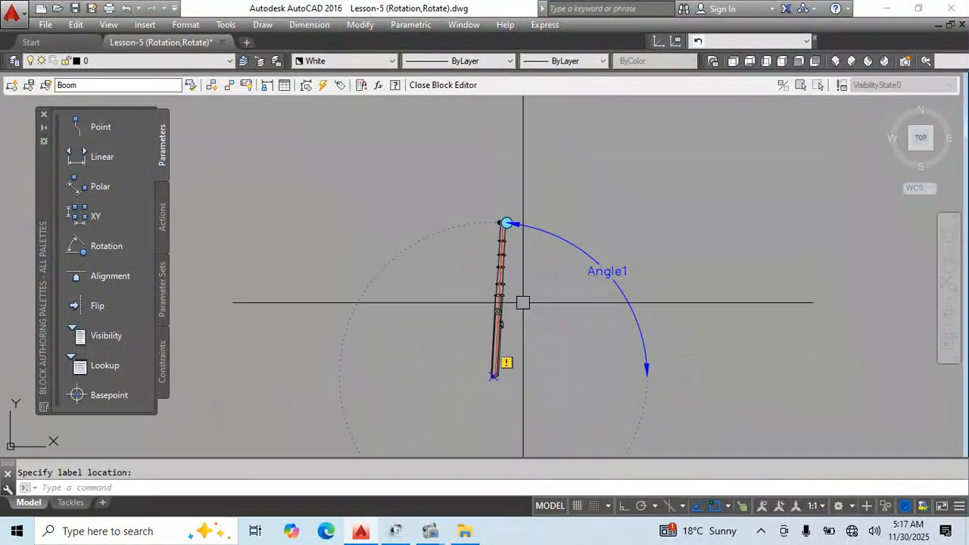
# Add a Rotate action to the Angle1 parameter covering all boom objects, and close the block editor.
pyautogui.click(162, 219)
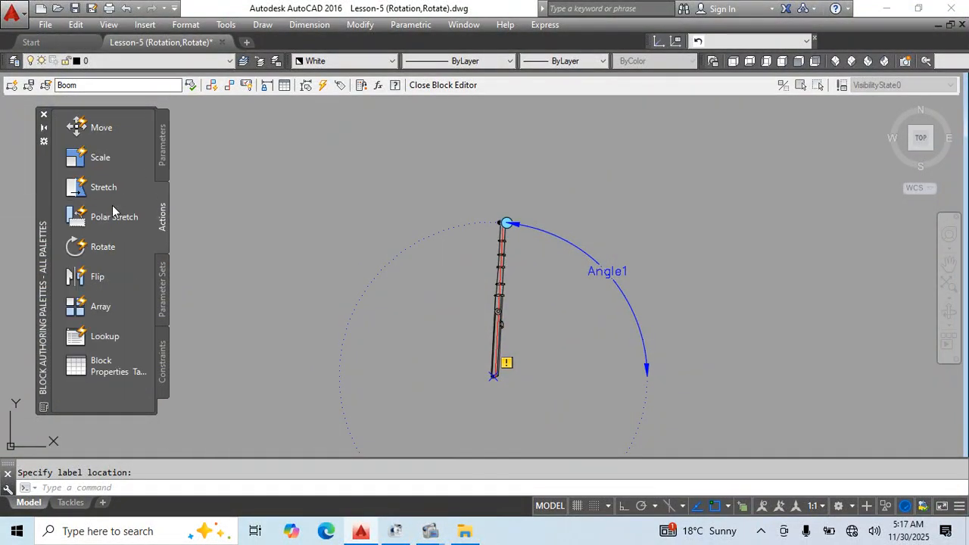
pyautogui.click(103, 248)
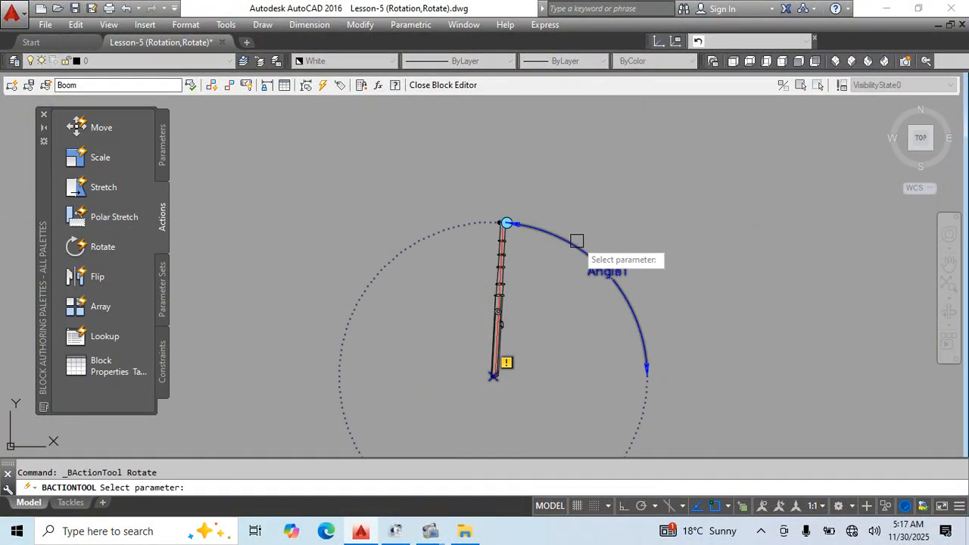
pyautogui.click(411, 185)
pyautogui.click(528, 382)
pyautogui.press('Return')
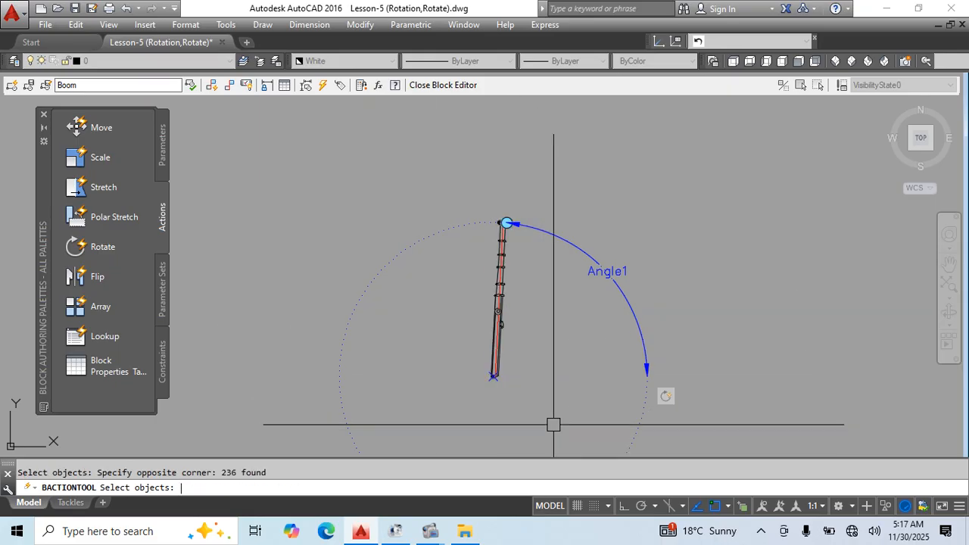
pyautogui.press('Return')
pyautogui.press('Return')
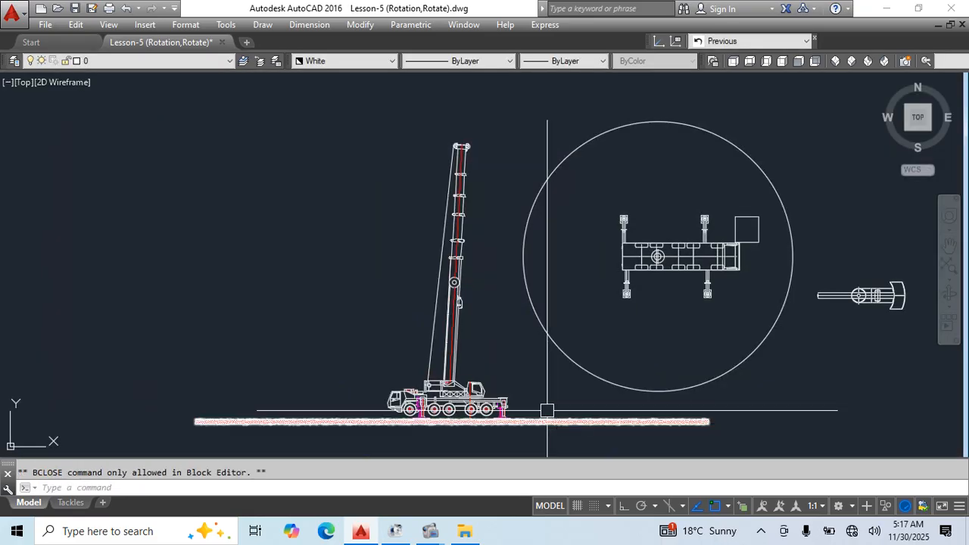
# Test the boom's rotation grip by swinging the boom down through the chassis to below the ground line.
pyautogui.click(467, 146)
pyautogui.click(467, 146)
pyautogui.scroll(-3, 631, 249)
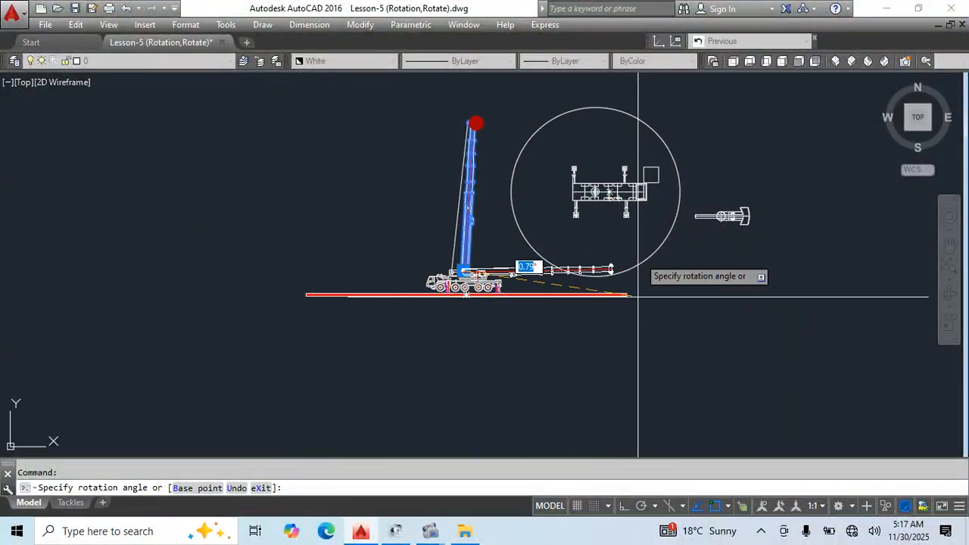
pyautogui.click(610, 337)
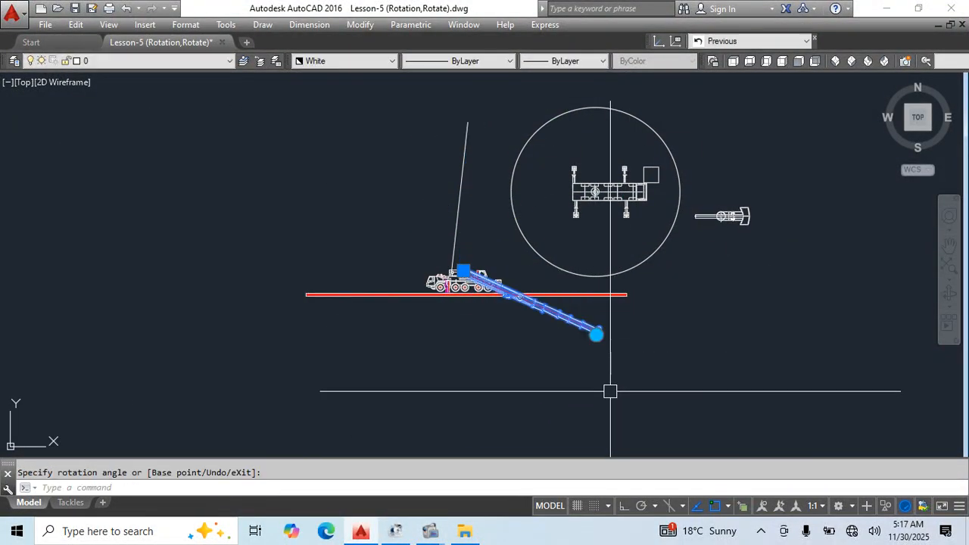
pyautogui.click(597, 333)
pyautogui.click(486, 416)
pyautogui.scroll(4, 486, 416)
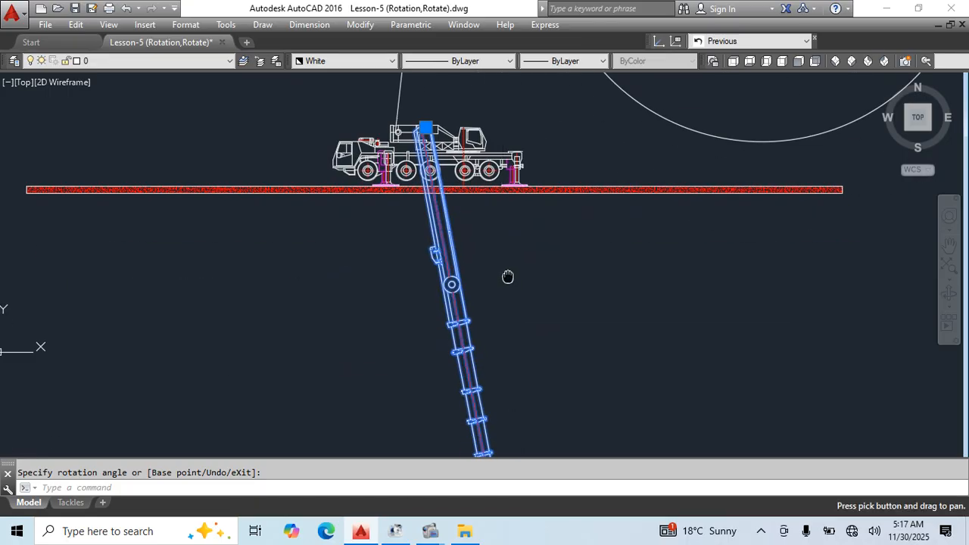
# Cancel a further boom rotation and reset the Boom block to its default position.
pyautogui.scroll(-4, 515, 318)
pyautogui.click(502, 384)
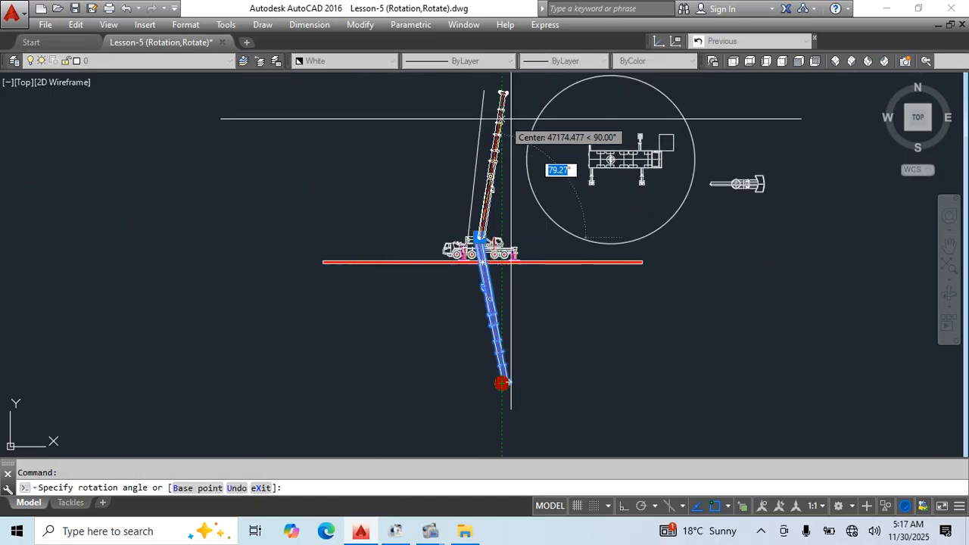
pyautogui.press('Escape')
pyautogui.rightClick(495, 327)
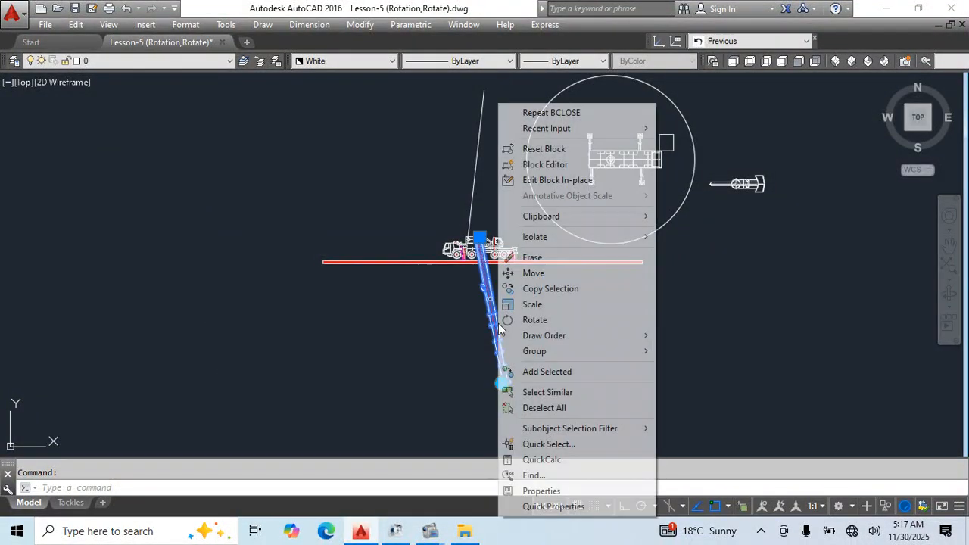
pyautogui.click(568, 146)
pyautogui.moveTo(566, 238); pyautogui.dragTo(550, 257, button='middle')
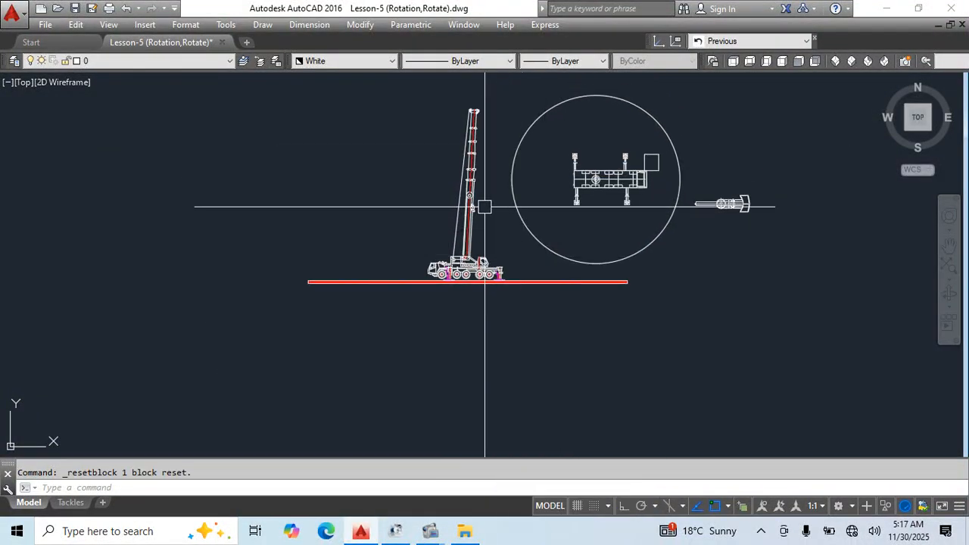
# Try tilting the boom slightly forward with its rotation grip, and undo the rotation.
pyautogui.click(477, 126)
pyautogui.scroll(4, 477, 121)
pyautogui.click(518, 128)
pyautogui.press('Escape')
pyautogui.press('Escape')
pyautogui.scroll(-4, 518, 129)
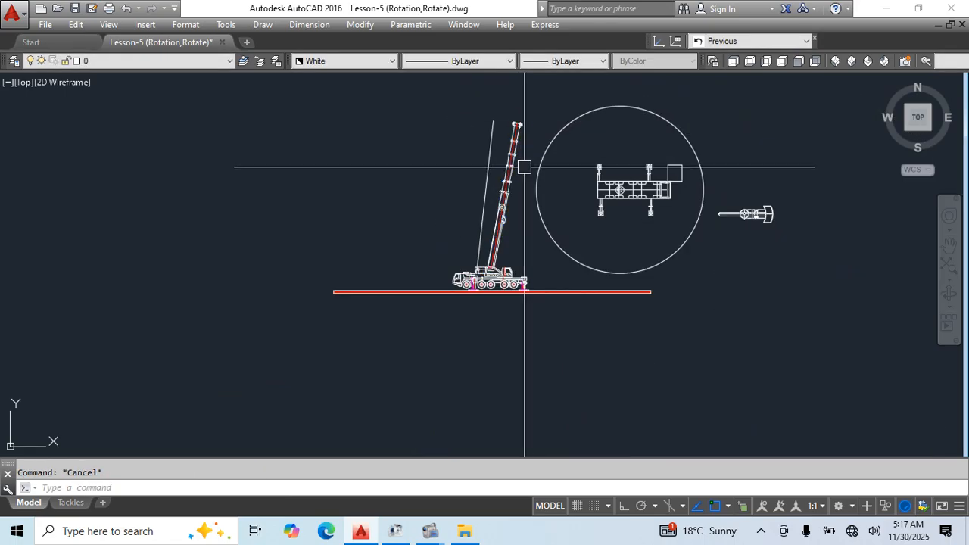
pyautogui.hotkey('ctrl', 'z')
pyautogui.hotkey('ctrl', 'z')
pyautogui.hotkey('ctrl', 'z')
pyautogui.hotkey('ctrl', 'z')
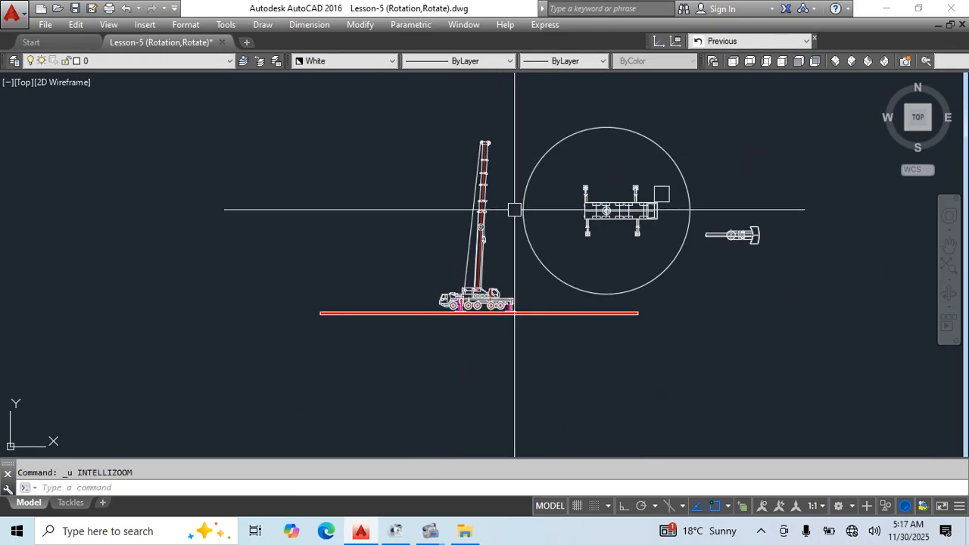
# Reopen the Boom block in the block editor.
pyautogui.moveTo(468, 136); pyautogui.dragTo(469, 193, button='middle')
pyautogui.scroll(2, 464, 173)
pyautogui.moveTo(477, 257); pyautogui.dragTo(482, 260, button='middle')
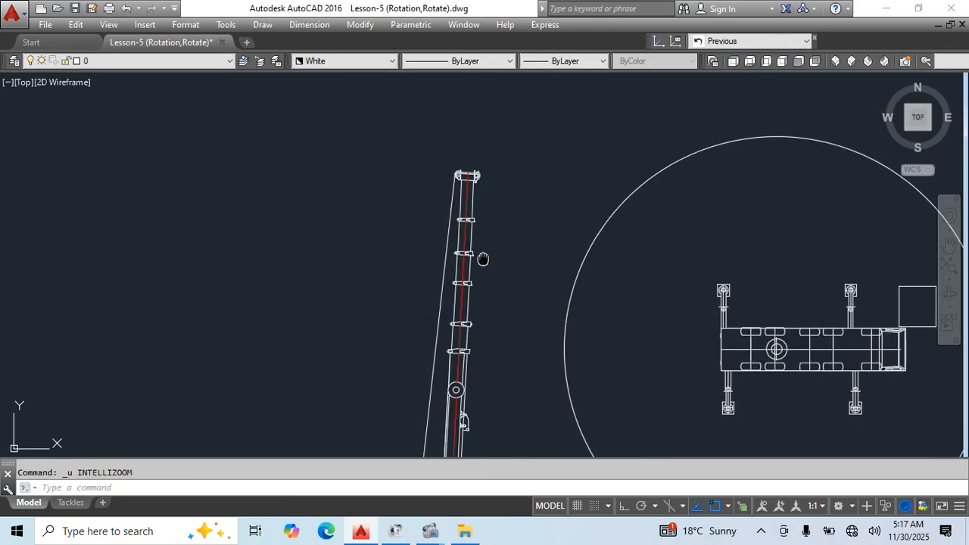
pyautogui.scroll(1, 477, 198)
pyautogui.doubleClick(475, 179)
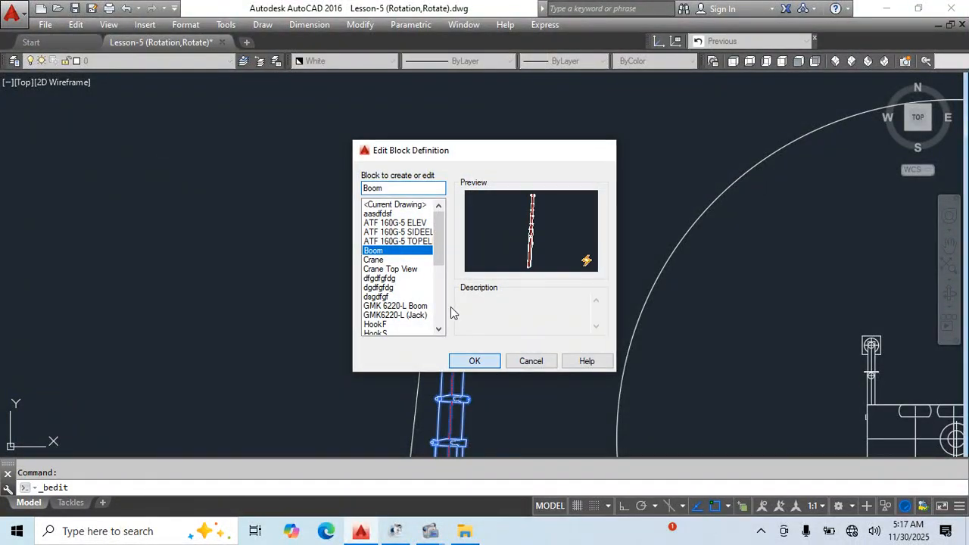
pyautogui.click(475, 360)
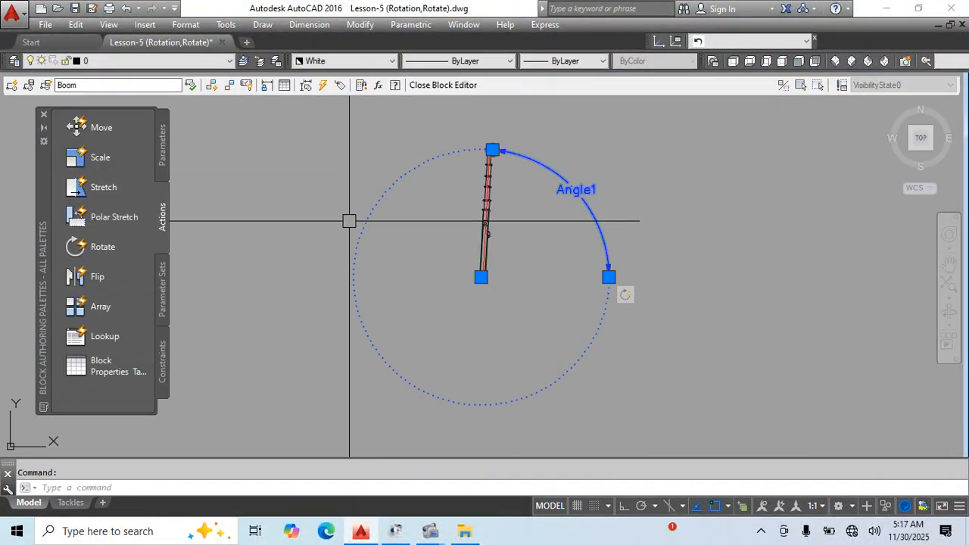
# Limit the Angle1 rotation parameter to a minimum of 5° and a maximum of 85°, and close the block editor.
pyautogui.hotkey('ctrl', '1')
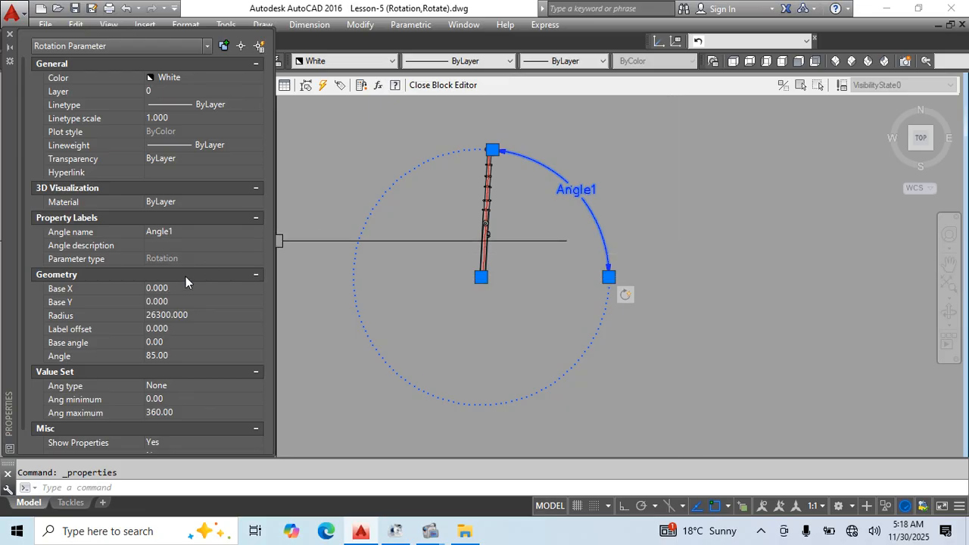
pyautogui.scroll(-2, 198, 238)
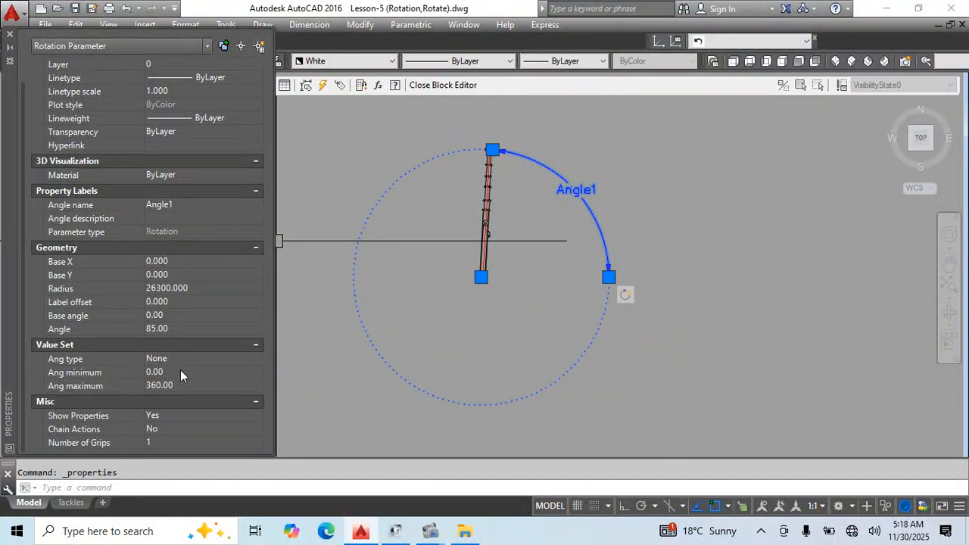
pyautogui.click(181, 371)
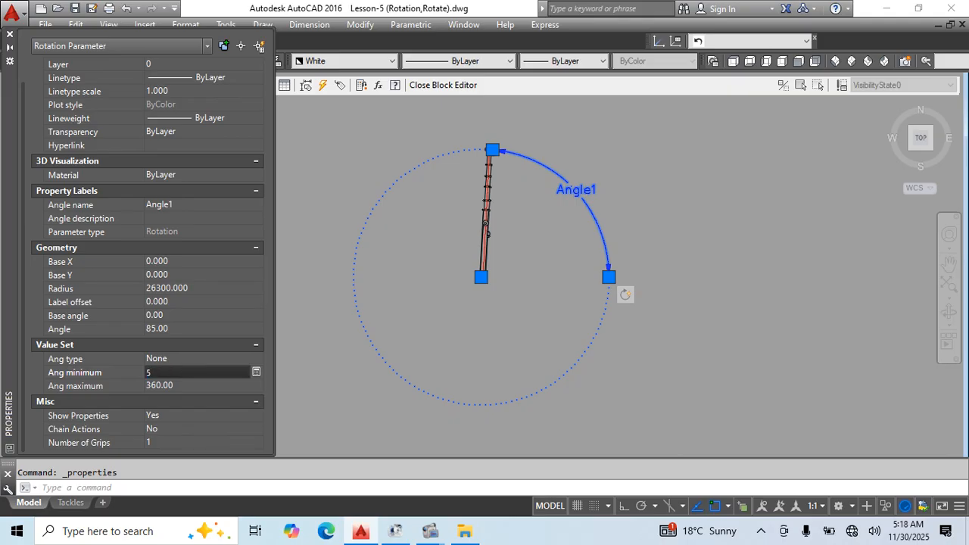
pyautogui.click(176, 384)
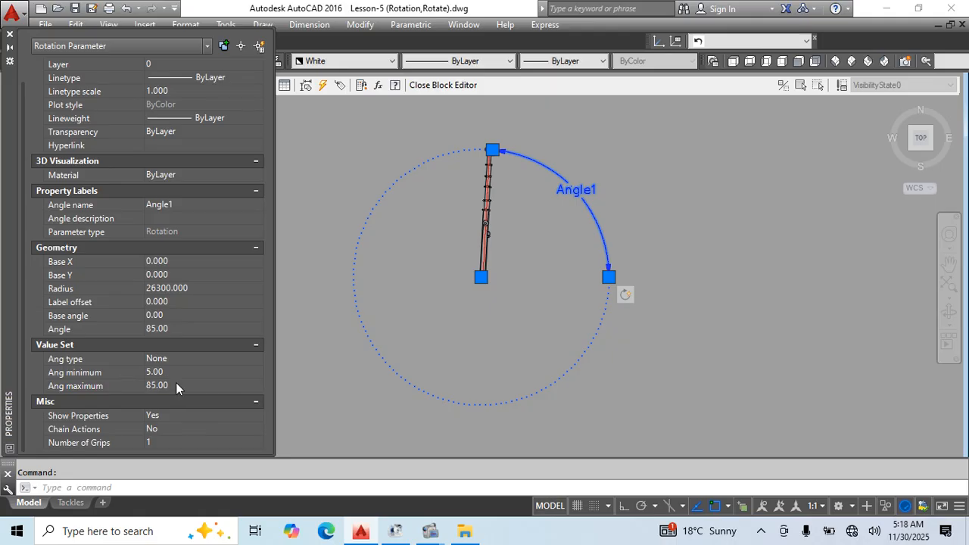
pyautogui.press('Return')
pyautogui.press('Return')
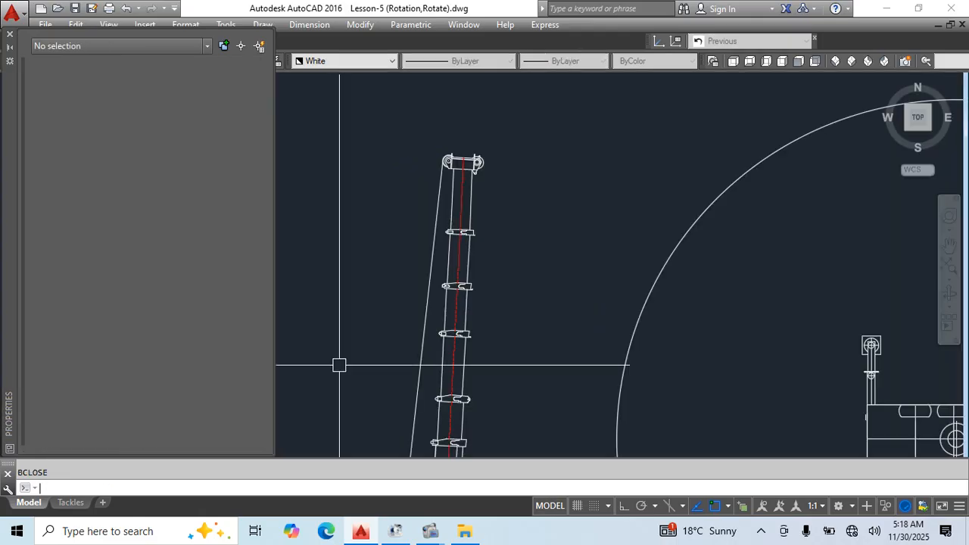
pyautogui.click(9, 34)
# Swing the boom with its rotation grip to roughly halfway between vertical and horizontal.
pyautogui.scroll(-2, 201, 154)
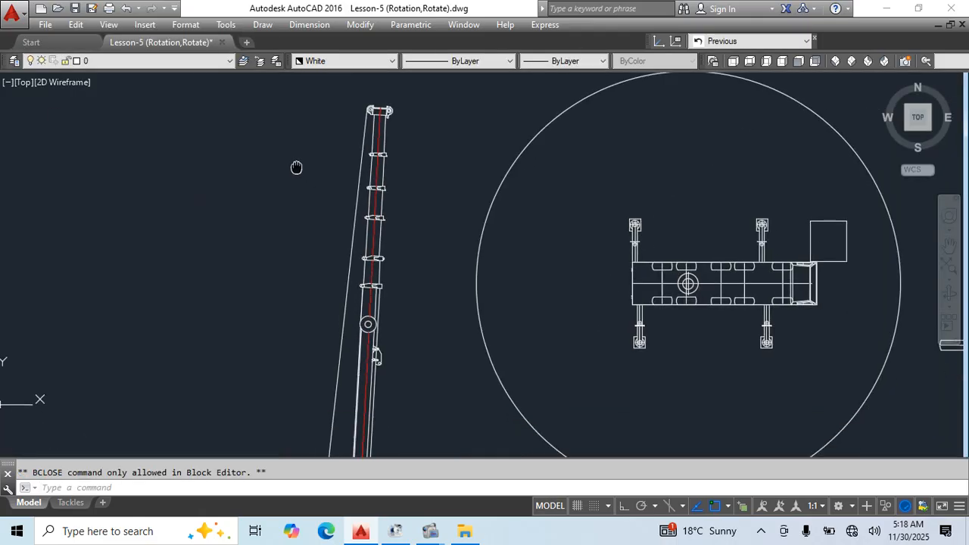
pyautogui.click(385, 102)
pyautogui.click(386, 102)
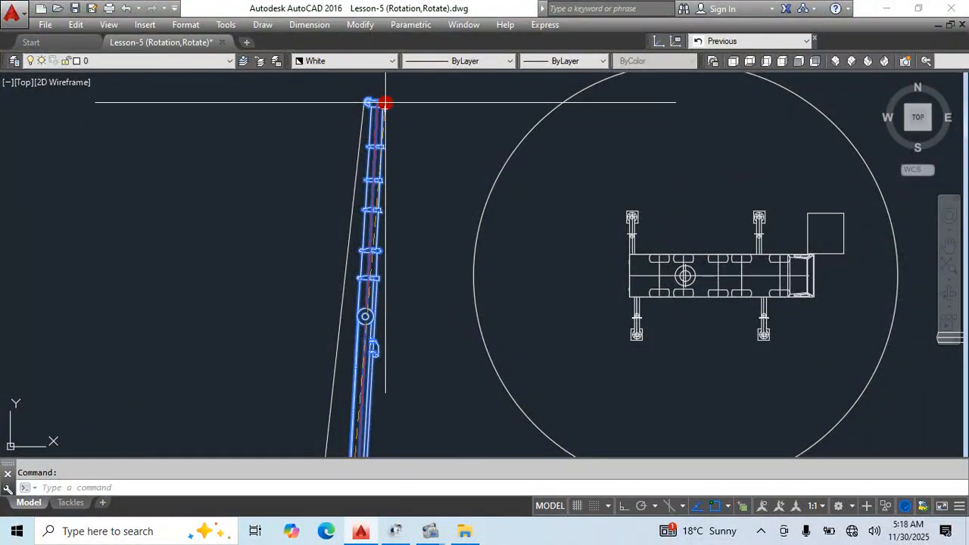
pyautogui.press('space')
pyautogui.press('space')
pyautogui.scroll(-3, 501, 181)
pyautogui.click(523, 214)
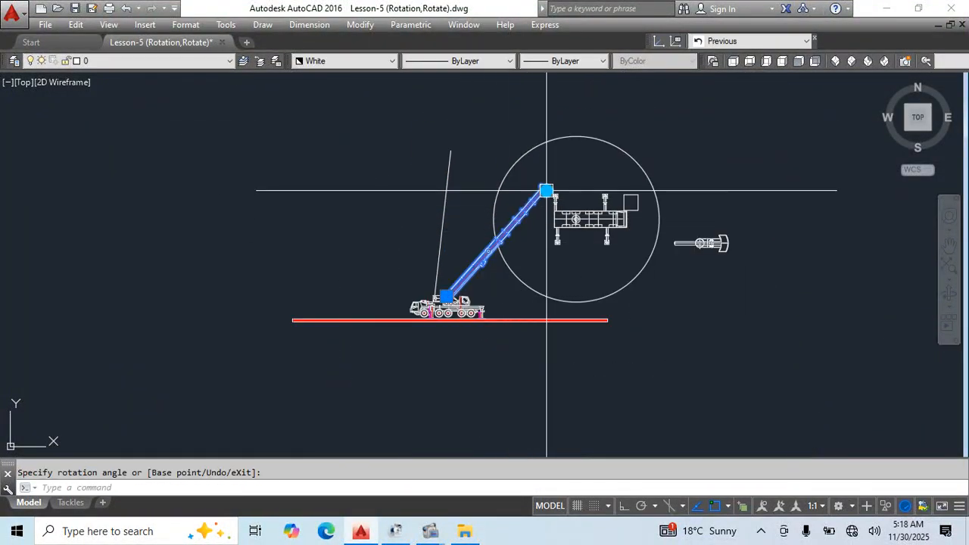
# Lower the boom with its rotation grip to its 5° minimum angle.
pyautogui.click(545, 190)
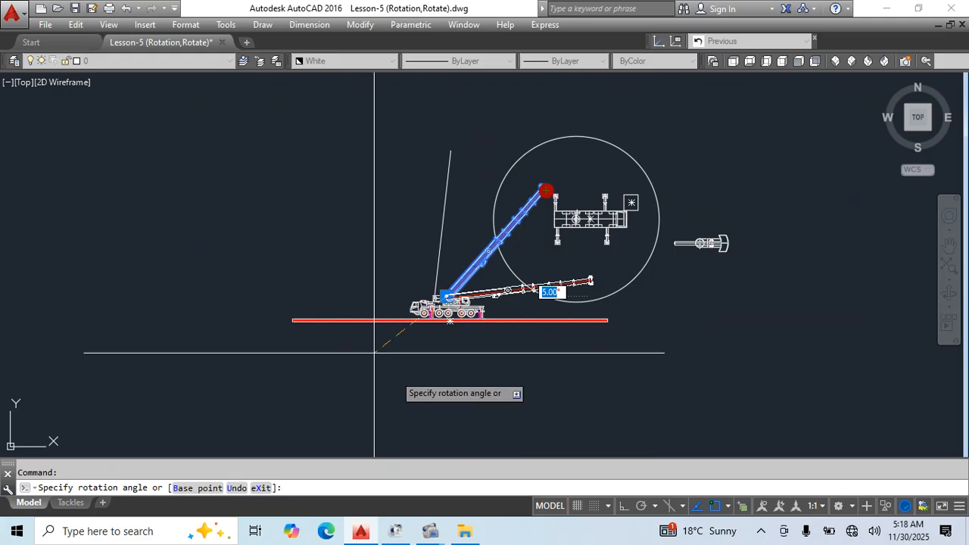
pyautogui.scroll(4, 587, 314)
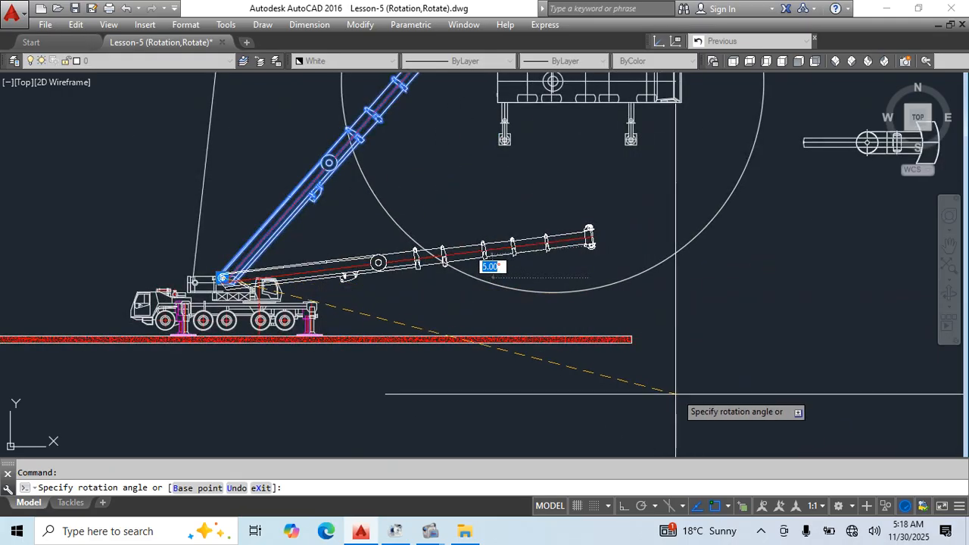
pyautogui.click(616, 275)
# Try to rotate the boom below its minimum angle with the rotation grip.
pyautogui.click(591, 245)
pyautogui.click(598, 256)
pyautogui.click(591, 244)
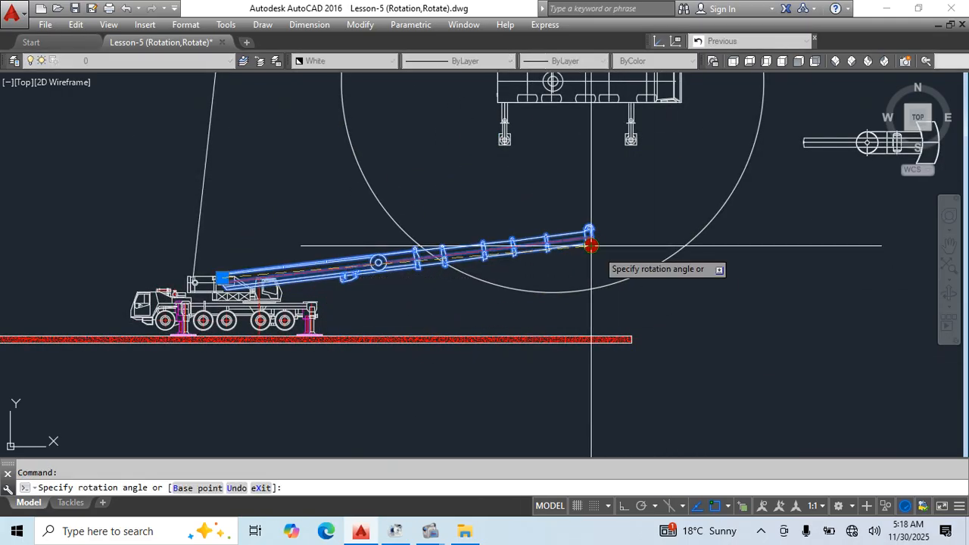
pyautogui.click(621, 262)
pyautogui.click(591, 245)
pyautogui.click(619, 399)
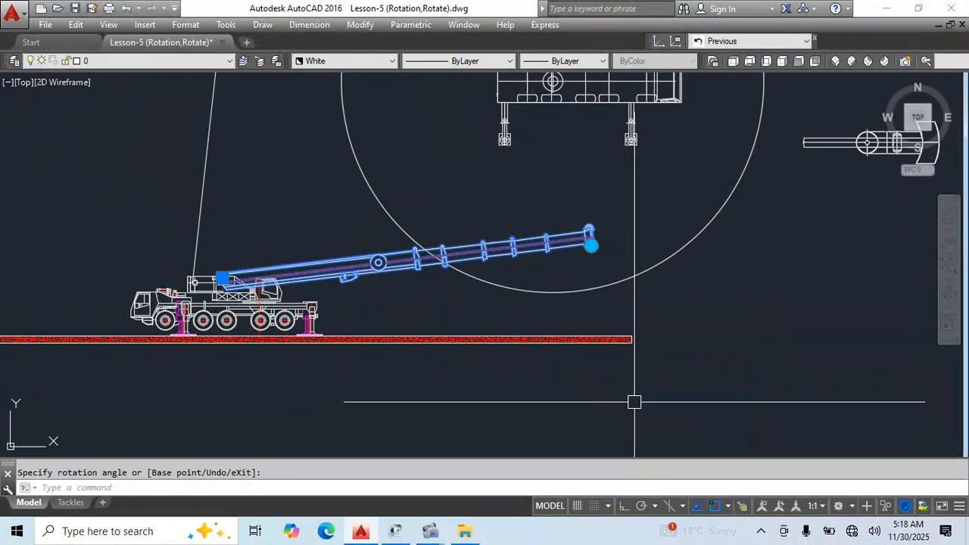
pyautogui.moveTo(616, 315); pyautogui.dragTo(634, 346, button='middle')
pyautogui.moveTo(545, 322); pyautogui.dragTo(556, 349, button='middle')
pyautogui.click(621, 302)
pyautogui.click(651, 352)
# Examine the lowered boom's position above the crane's cab and chassis.
pyautogui.moveTo(688, 369); pyautogui.dragTo(683, 303, button='middle')
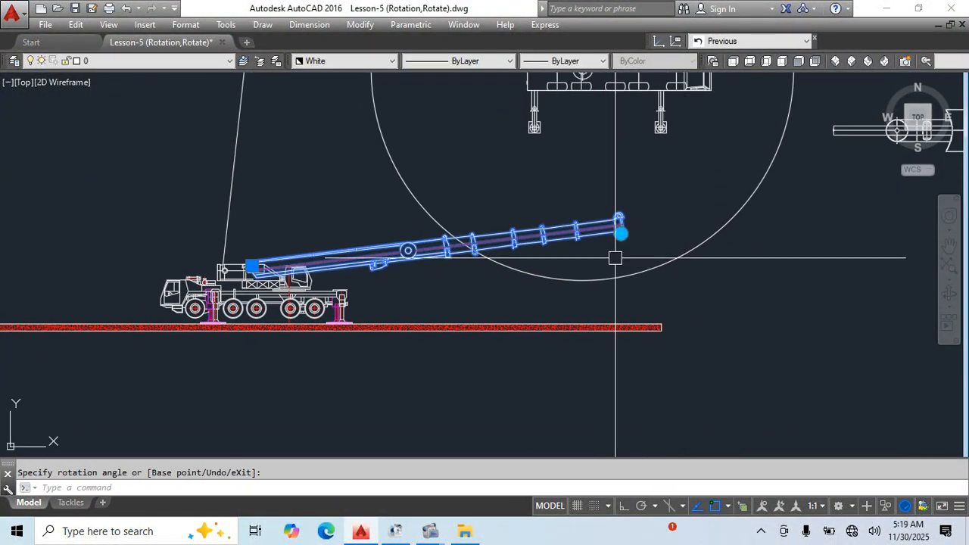
pyautogui.scroll(2, 636, 259)
pyautogui.moveTo(406, 320); pyautogui.dragTo(687, 295, button='middle')
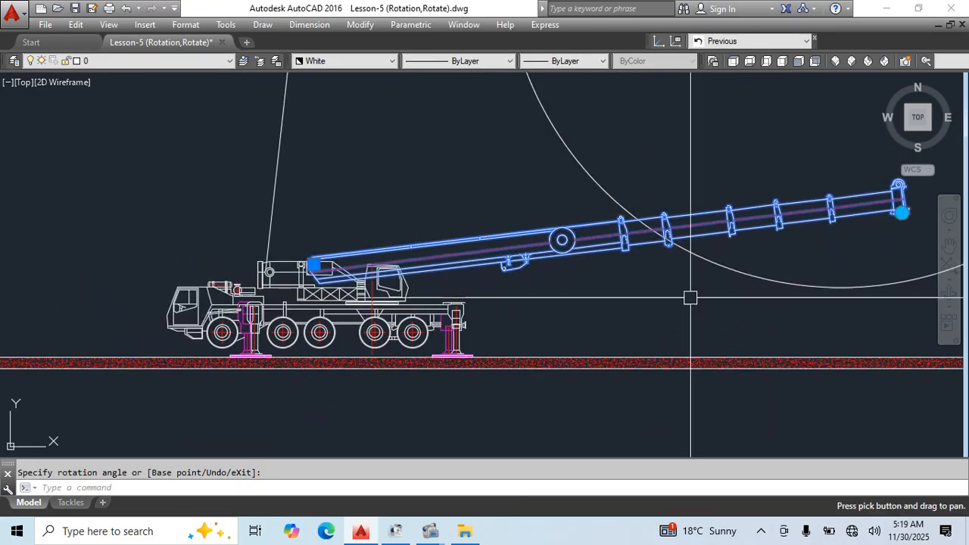
pyautogui.scroll(2, 217, 283)
pyautogui.scroll(-2, 228, 273)
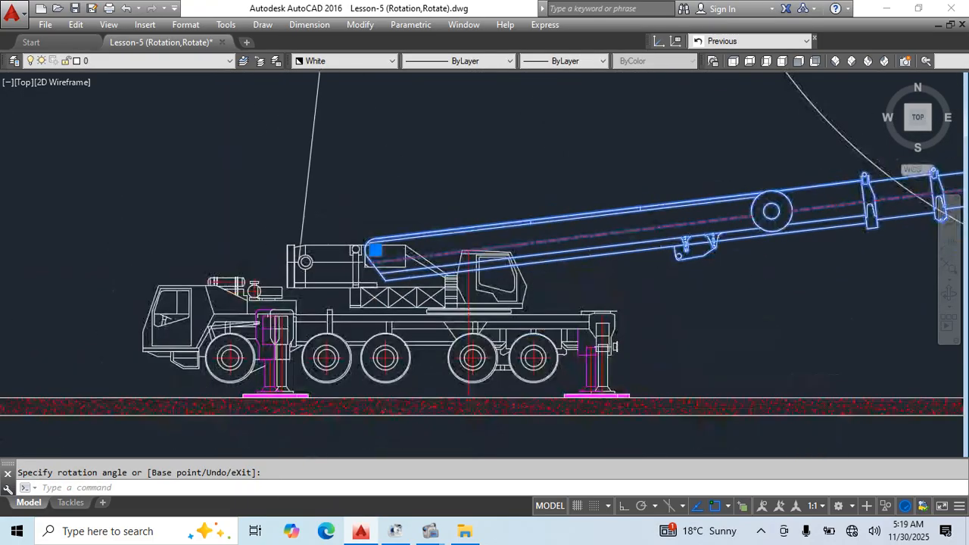
pyautogui.moveTo(539, 295); pyautogui.dragTo(407, 300, button='middle')
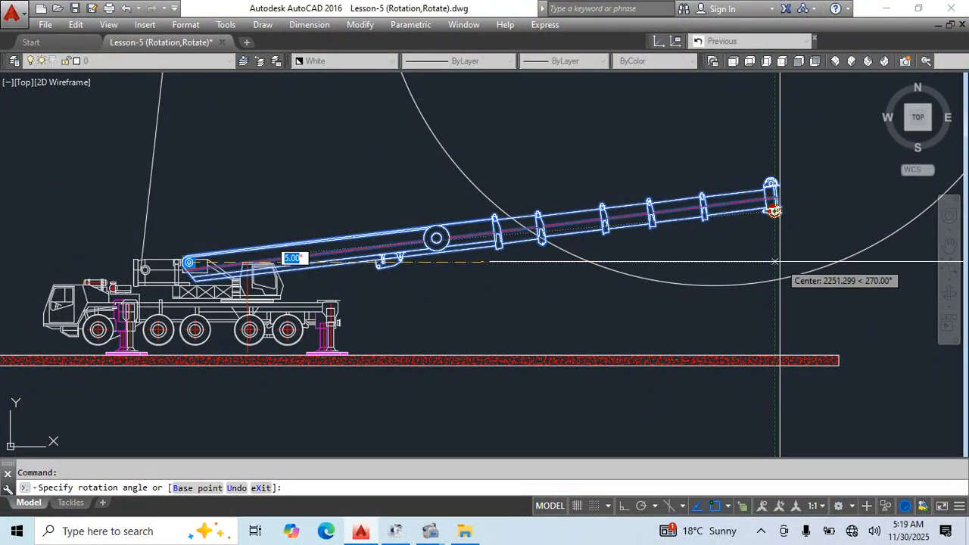
pyautogui.press('Escape')
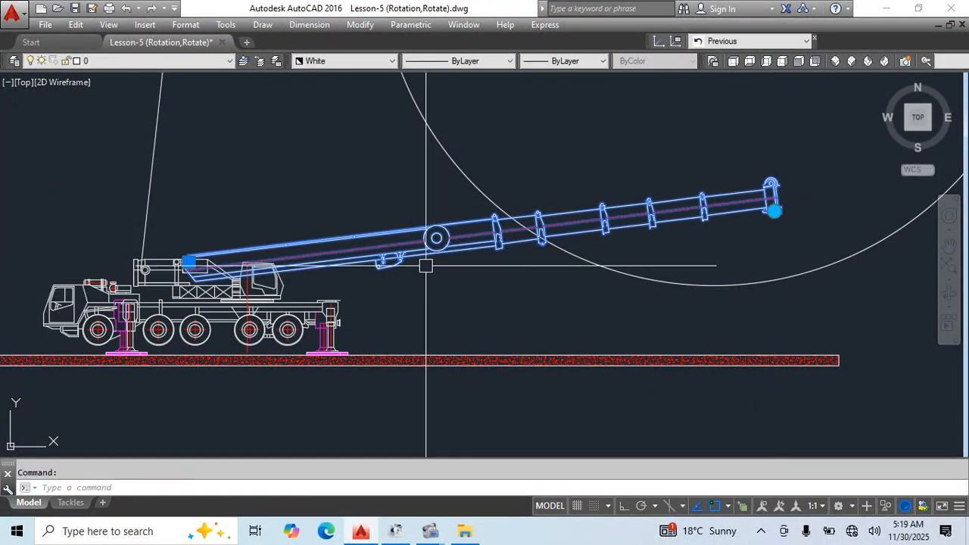
pyautogui.moveTo(343, 299); pyautogui.dragTo(481, 284, button='middle')
pyautogui.write('mi')
pyautogui.press('Return')
pyautogui.scroll(3, 382, 290)
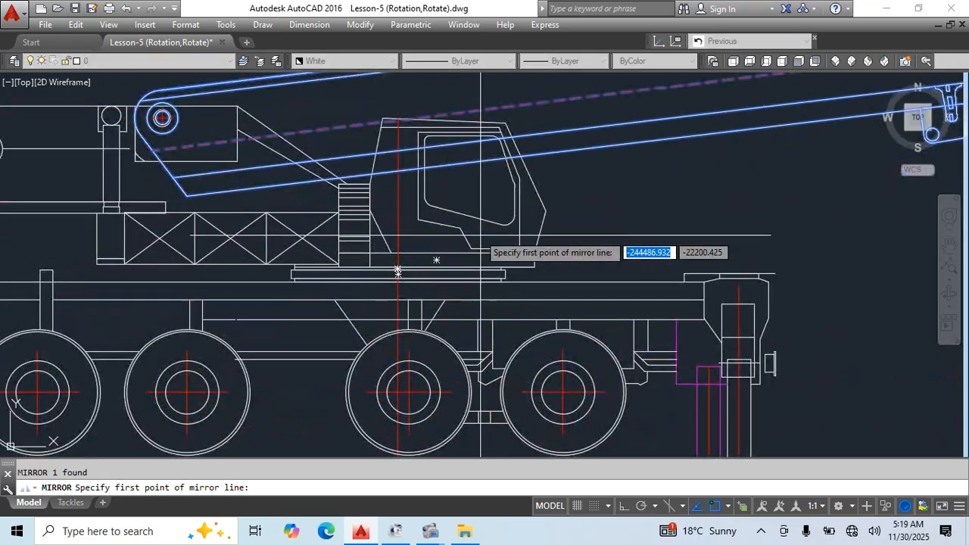
pyautogui.press('Escape')
# Mirror the boom and the crane's upper structure about the turntable's vertical centreline, keeping the originals.
pyautogui.click(557, 194)
pyautogui.click(502, 145)
pyautogui.moveTo(535, 208); pyautogui.dragTo(587, 208, button='middle')
pyautogui.write('mi')
pyautogui.press('Return')
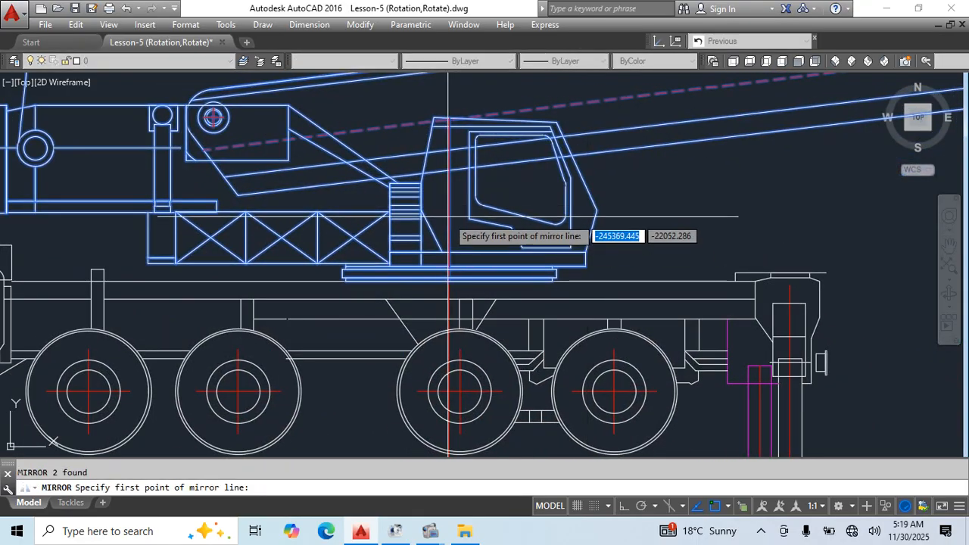
pyautogui.click(449, 281)
pyautogui.click(453, 241)
pyautogui.scroll(-5, 525, 277)
pyautogui.press('Escape')
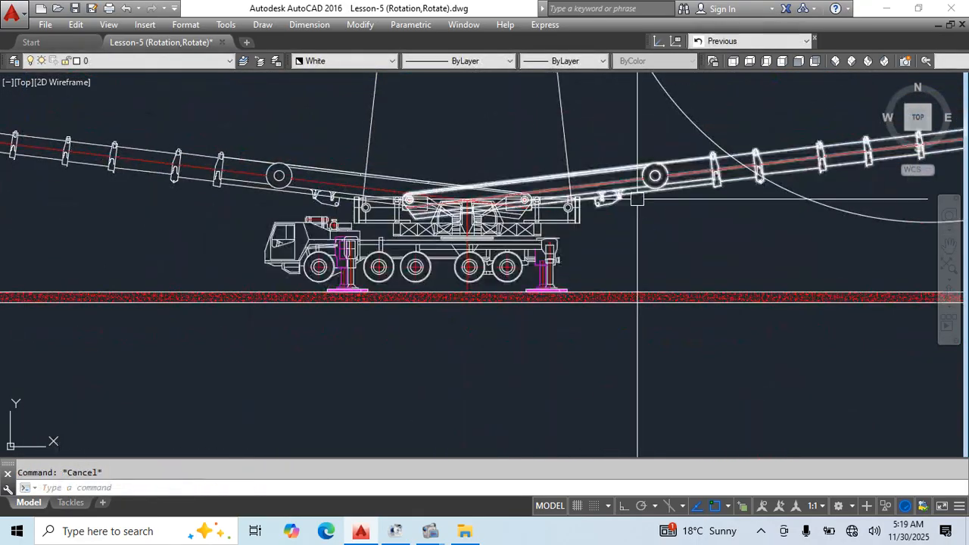
# Erase the right-facing original boom and upper structure, and inspect the mirrored boom over the cab.
pyautogui.write('e')
pyautogui.press('Return')
pyautogui.moveTo(469, 272); pyautogui.dragTo(535, 285, button='middle')
pyautogui.click(348, 202)
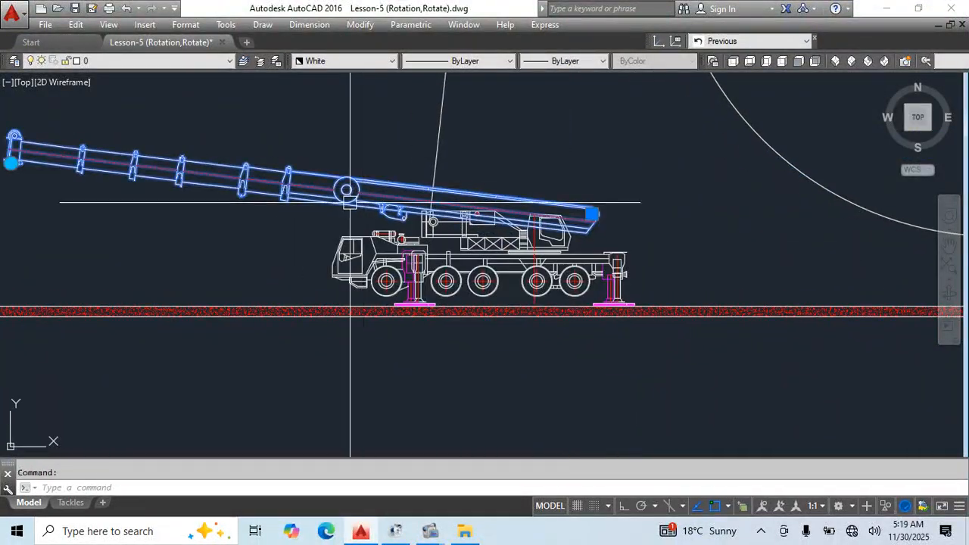
pyautogui.moveTo(349, 202); pyautogui.dragTo(575, 255, button='middle')
pyautogui.scroll(2, 583, 314)
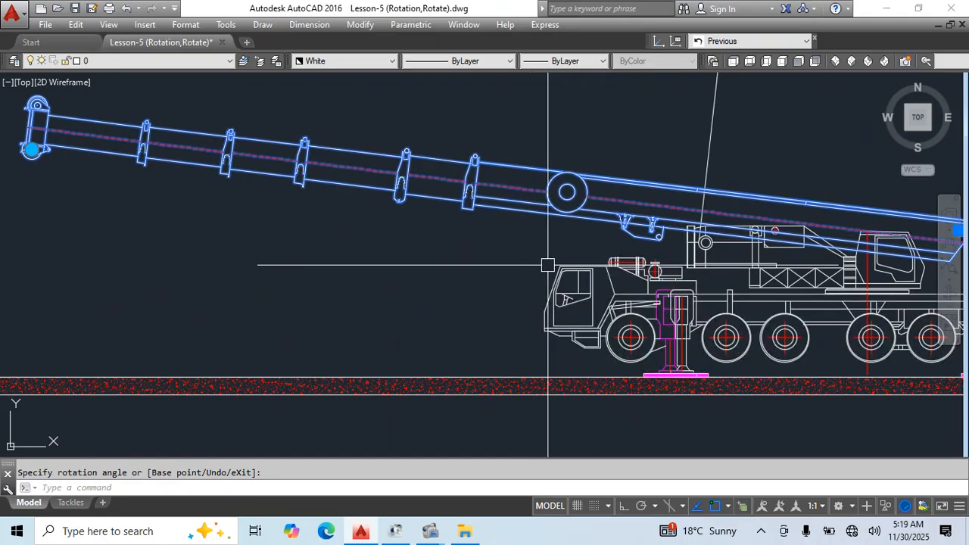
pyautogui.scroll(-1, 586, 261)
pyautogui.moveTo(602, 262); pyautogui.dragTo(540, 271, button='middle')
pyautogui.press('Escape')
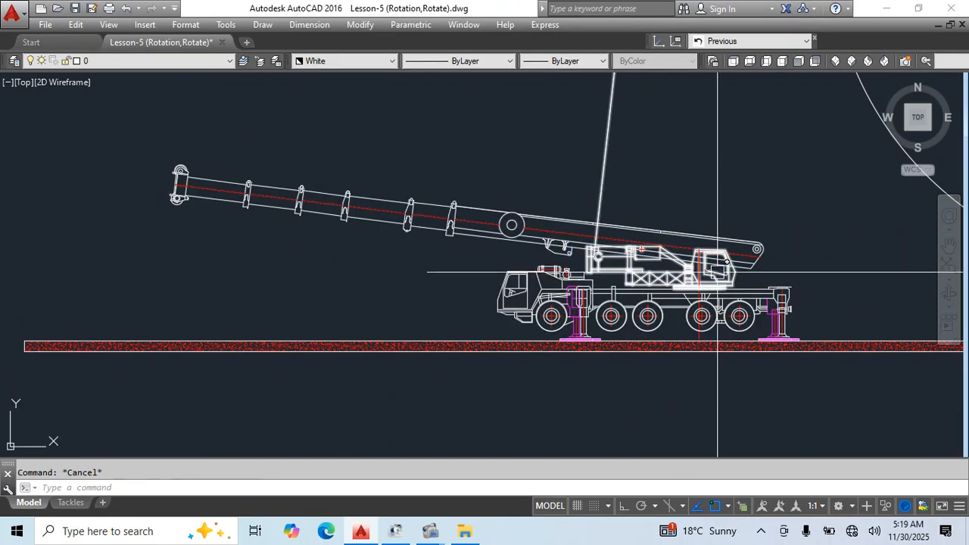
# Undo the erase, the mirror of the boom and upper structure, and the view changes before them.
pyautogui.hotkey('ctrl', 'z')
pyautogui.hotkey('ctrl', 'z')
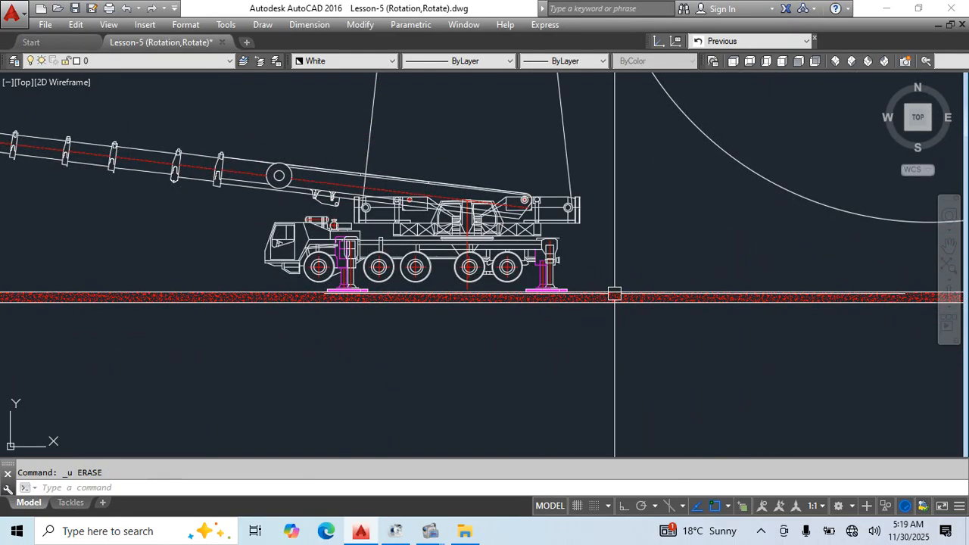
pyautogui.hotkey('ctrl', 'z')
pyautogui.hotkey('ctrl', 'z')
pyautogui.hotkey('ctrl', 'z')
pyautogui.hotkey('ctrl', 'z')
pyautogui.hotkey('ctrl', 'z')
pyautogui.hotkey('ctrl', 'z')
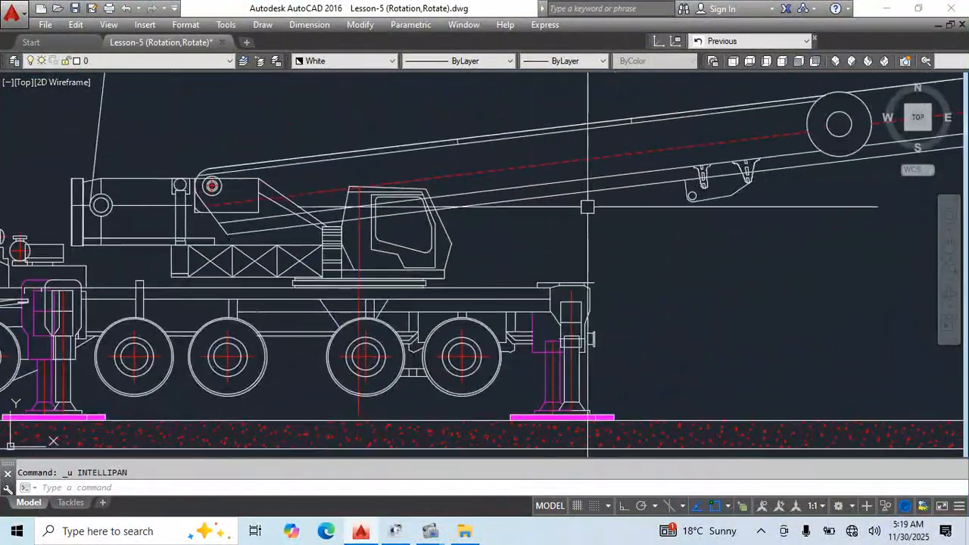
# Reset the side-view boom block to its default raised position.
pyautogui.doubleClick(588, 198)
pyautogui.press('Escape')
pyautogui.rightClick(671, 106)
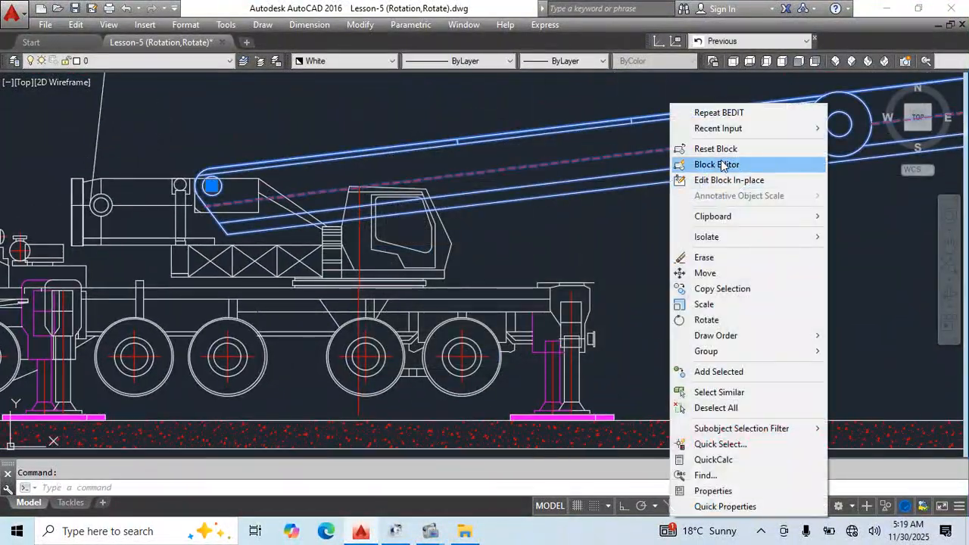
pyautogui.click(715, 148)
# Edit the Boom block, set its rotation parameter's minimum angle to 0, and close the Block Editor.
pyautogui.scroll(-3, 493, 296)
pyautogui.doubleClick(452, 210)
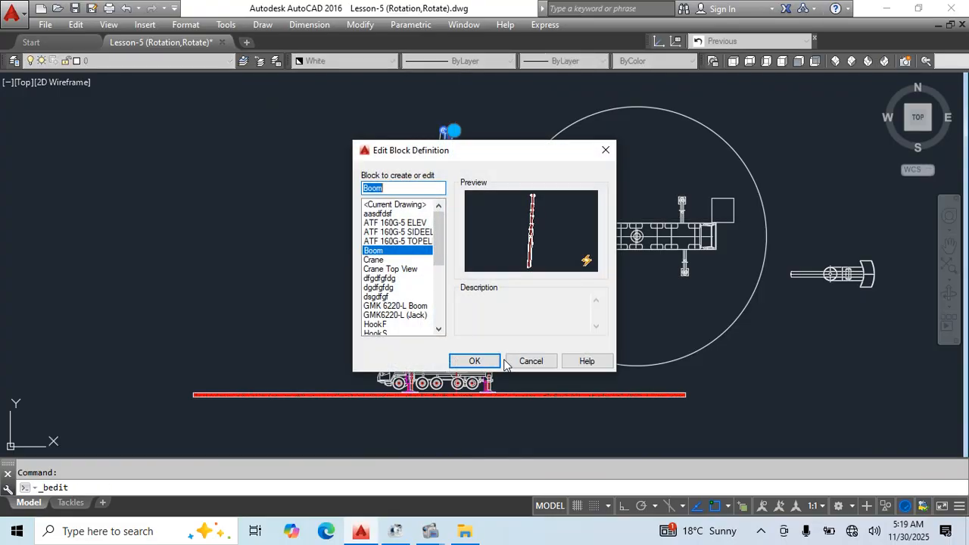
pyautogui.click(475, 361)
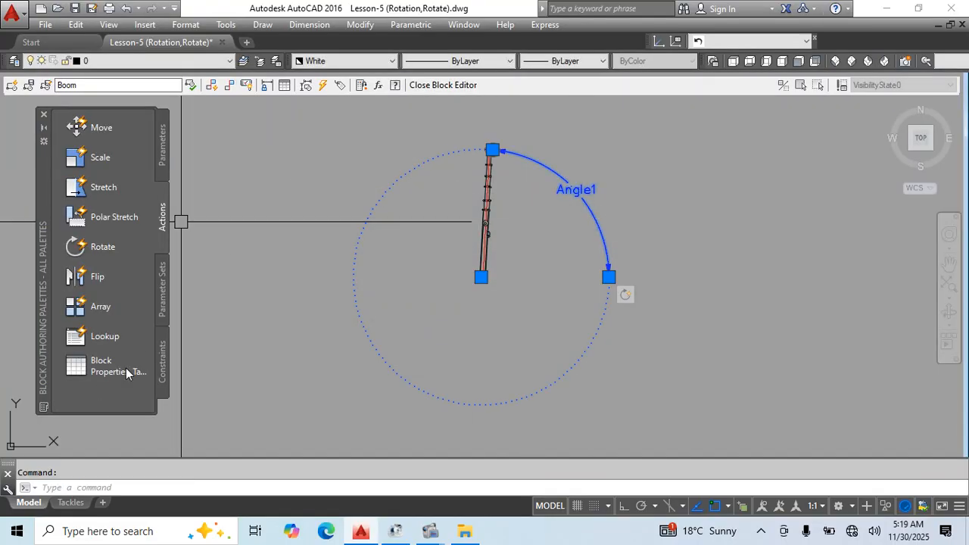
pyautogui.hotkey('ctrl', '1')
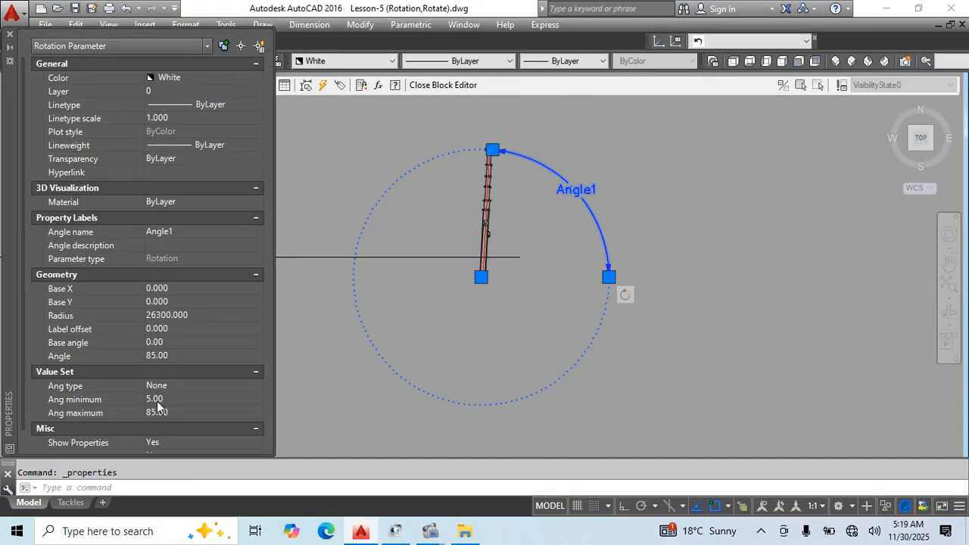
pyautogui.write('0')
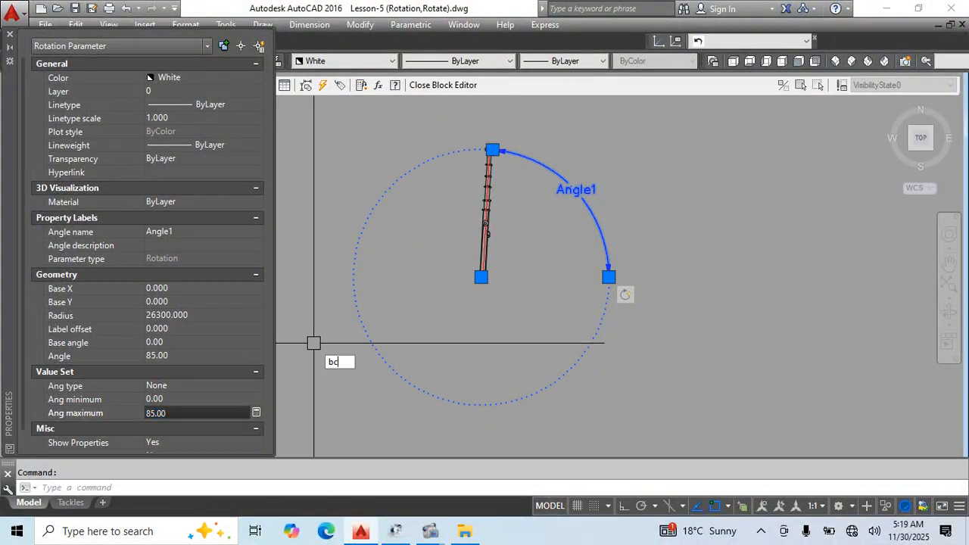
pyautogui.press('Return')
pyautogui.press('Return')
# Lower the side-view boom with its rotation grip to the 0° minimum angle.
pyautogui.click(452, 131)
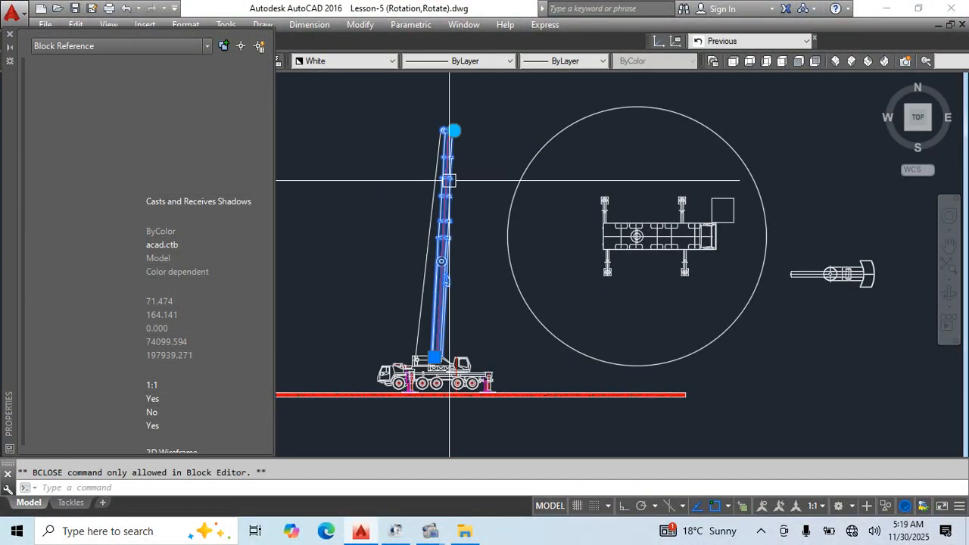
pyautogui.click(453, 131)
pyautogui.scroll(2, 535, 414)
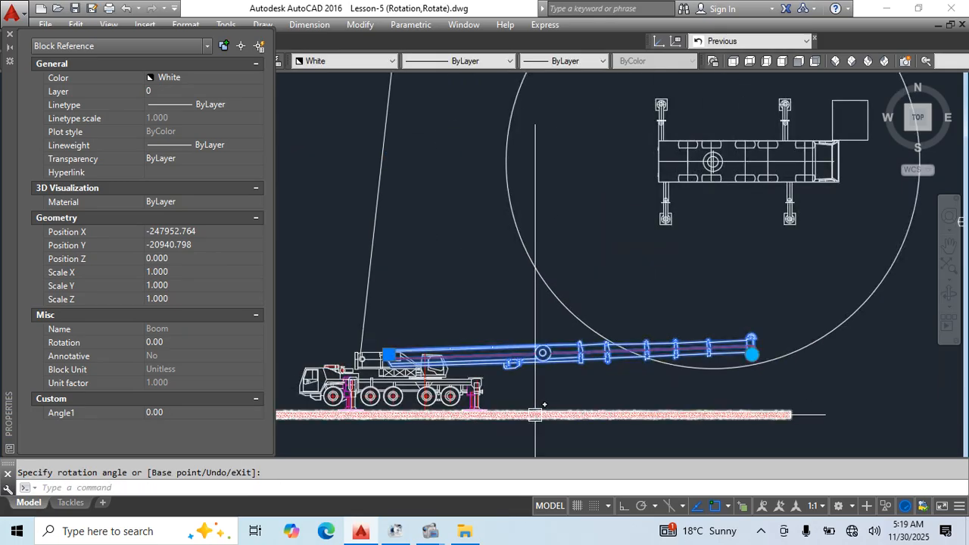
pyautogui.moveTo(535, 415); pyautogui.dragTo(521, 348, button='middle')
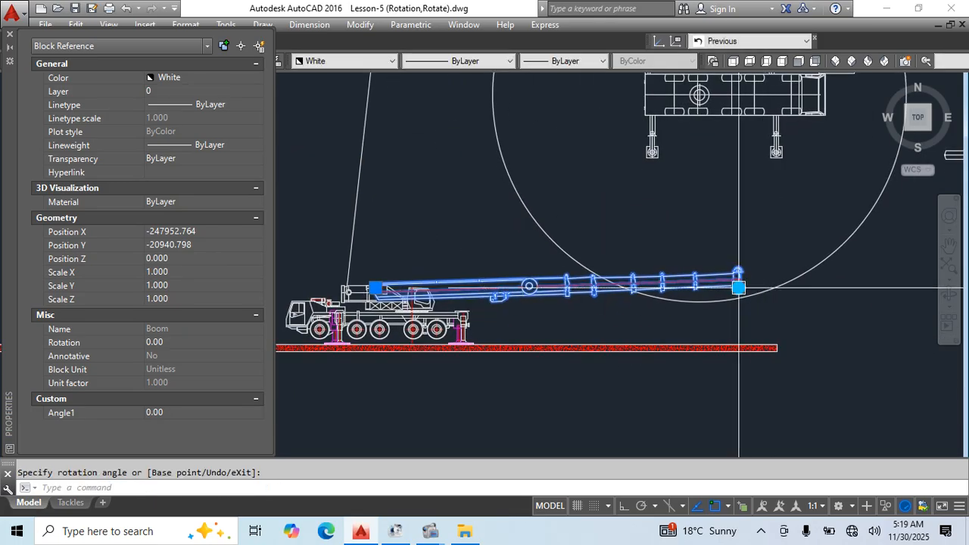
# Examine the boom at its lowest angle, comparing its tip pulley with its pivot on the upper structure.
pyautogui.scroll(5, 730, 303)
pyautogui.scroll(-5, 726, 324)
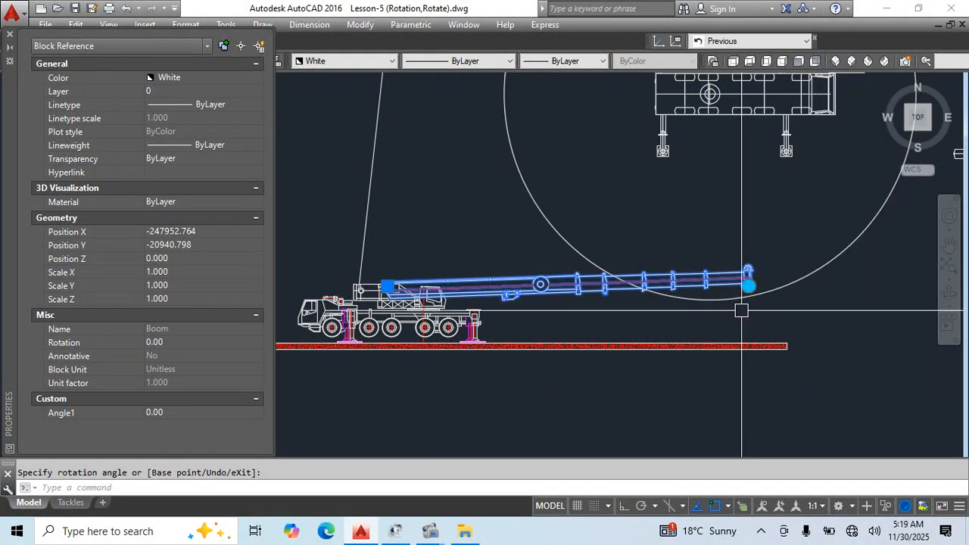
pyautogui.scroll(2, 741, 309)
pyautogui.scroll(-1, 552, 333)
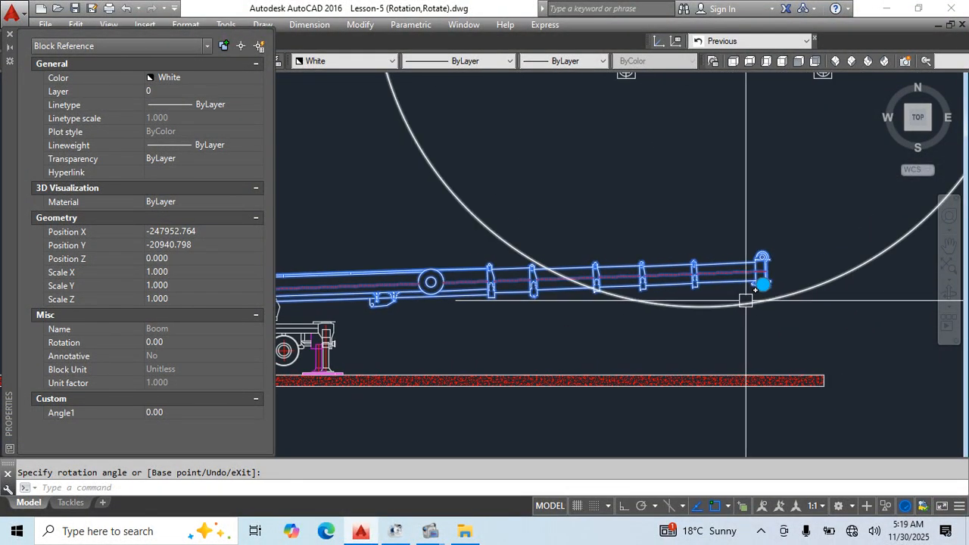
pyautogui.scroll(-1, 759, 287)
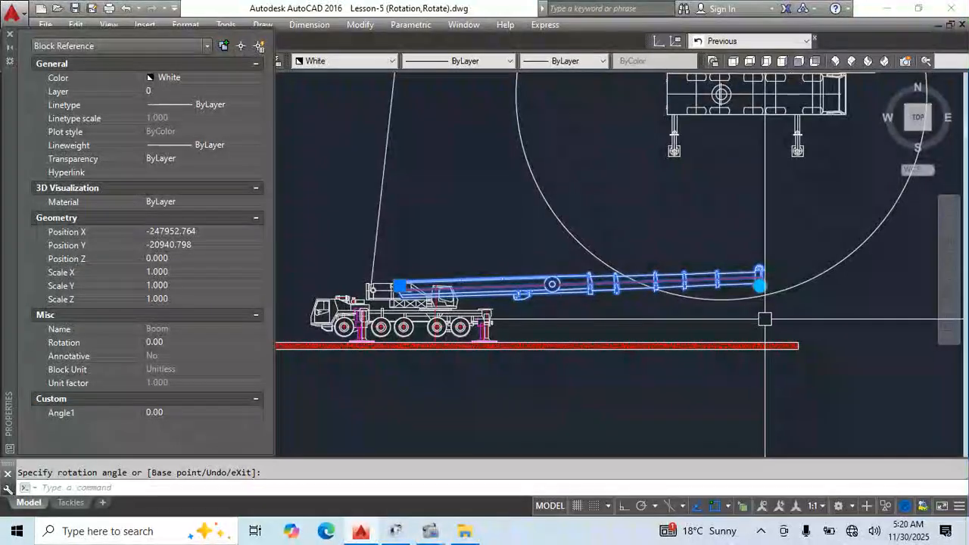
pyautogui.scroll(6, 765, 282)
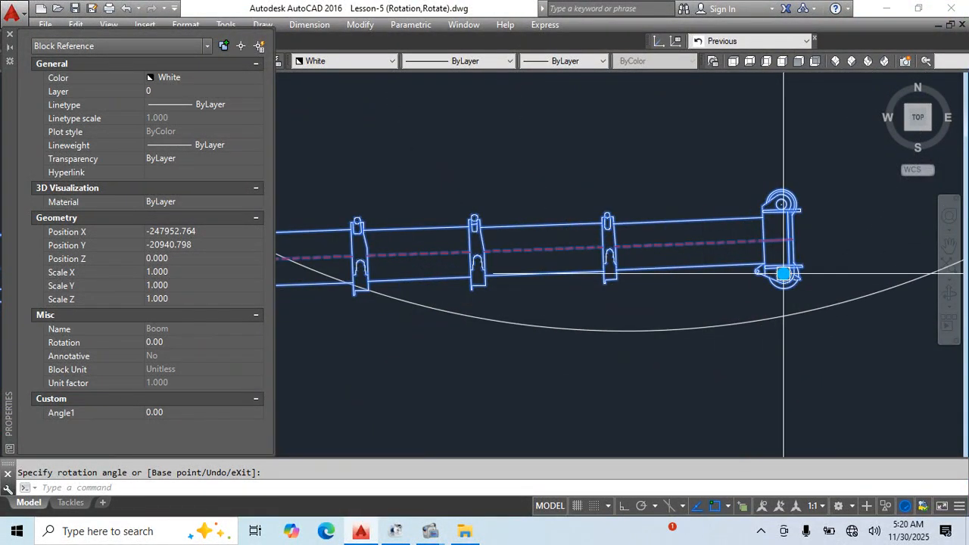
pyautogui.scroll(-4, 781, 277)
pyautogui.scroll(-3, 691, 272)
pyautogui.scroll(3, 487, 276)
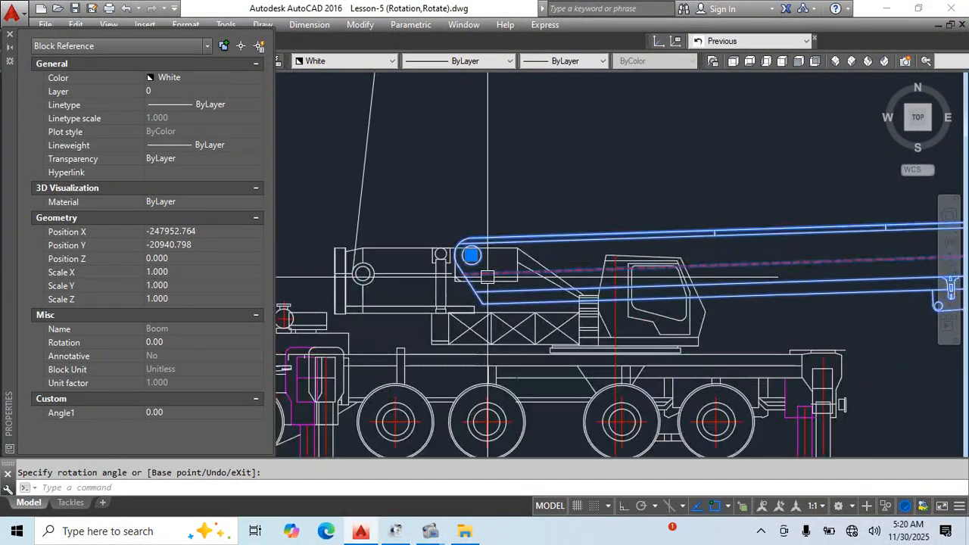
pyautogui.scroll(-2, 519, 293)
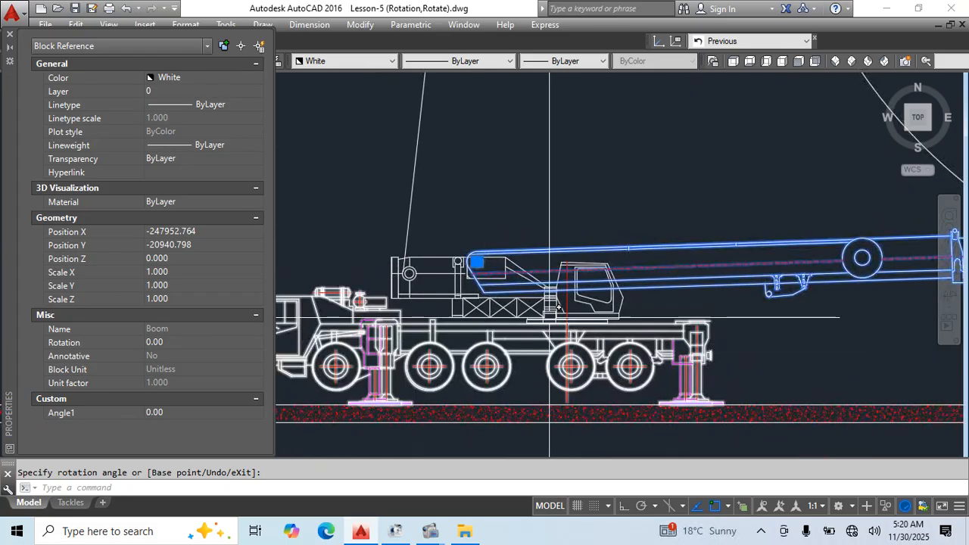
pyautogui.scroll(2, 442, 244)
pyautogui.press('Escape')
pyautogui.scroll(-2, 448, 249)
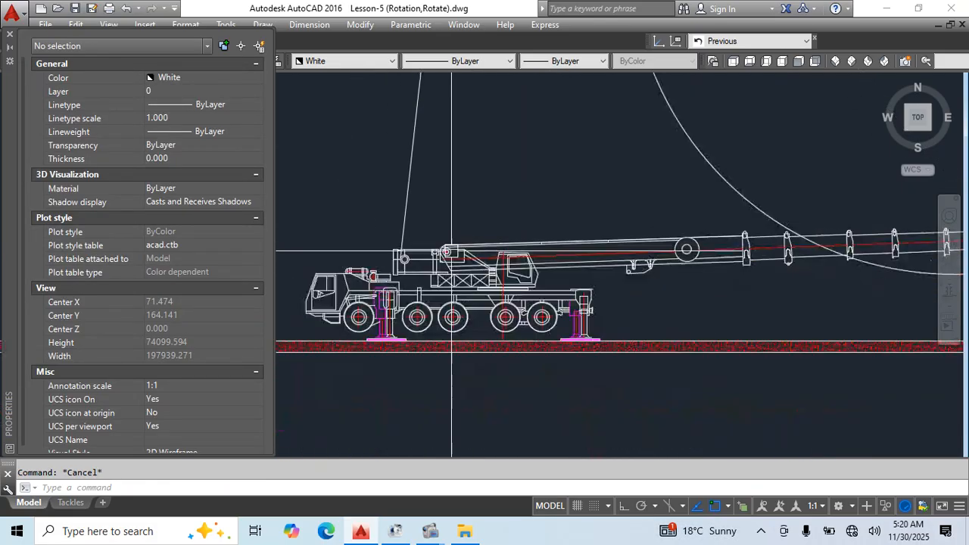
pyautogui.moveTo(548, 290); pyautogui.dragTo(372, 287, button='middle')
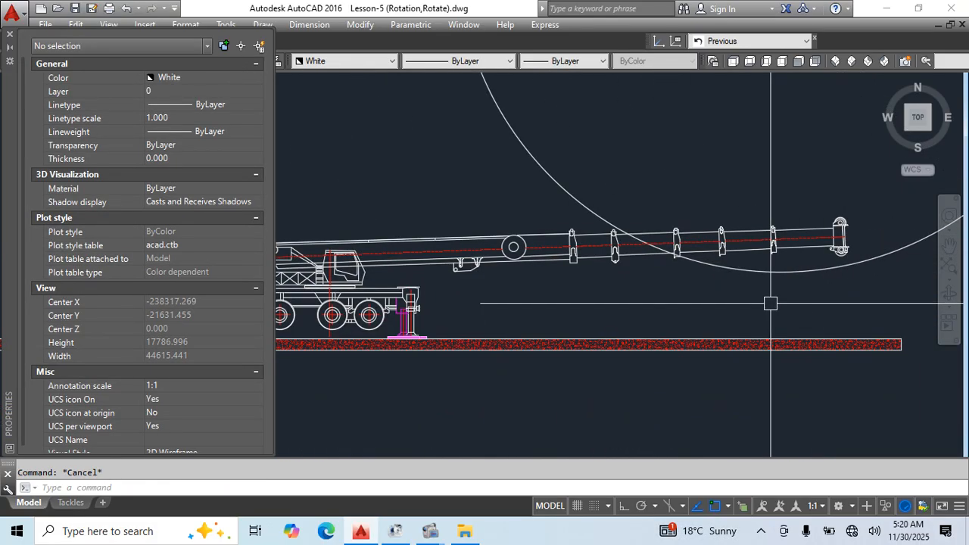
# Draw a horizontal construction line through the centre of the boom tip's lower pulley.
pyautogui.write('xl')
pyautogui.press('Return')
pyautogui.scroll(5, 846, 259)
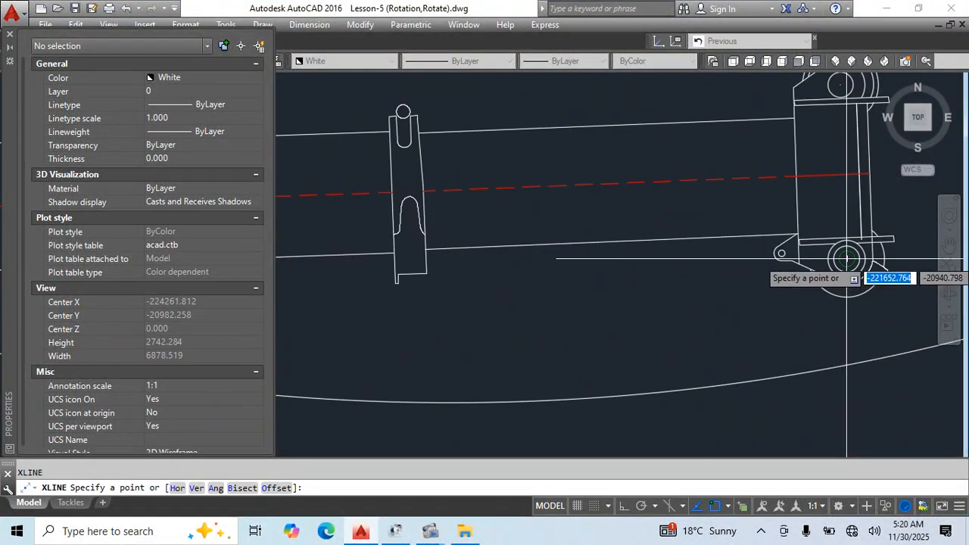
pyautogui.click(846, 259)
pyautogui.click(622, 506)
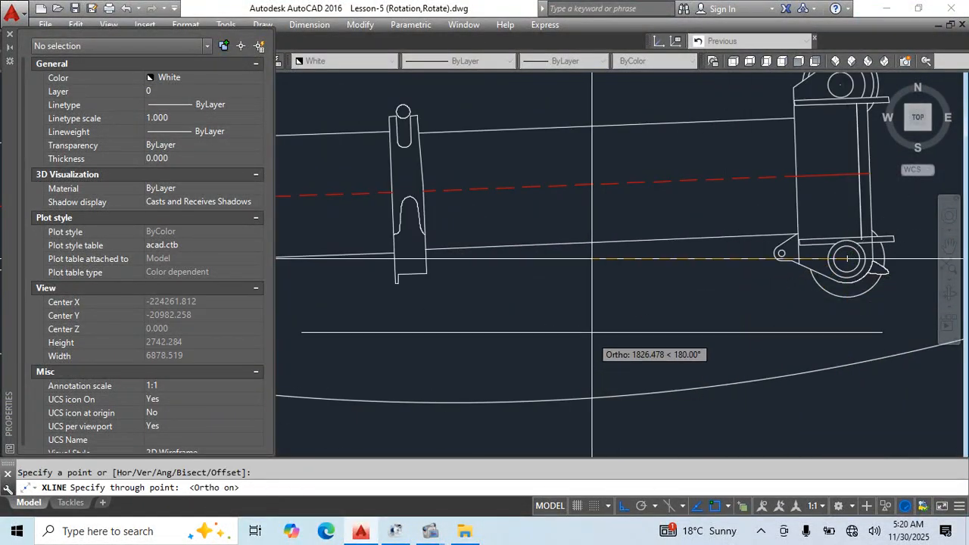
pyautogui.click(587, 380)
pyautogui.press('Escape')
# Check the horizontal construction line's alignment with the boom's pivot centre and tip pulley.
pyautogui.click(957, 254)
pyautogui.click(797, 277)
pyautogui.scroll(-5, 796, 276)
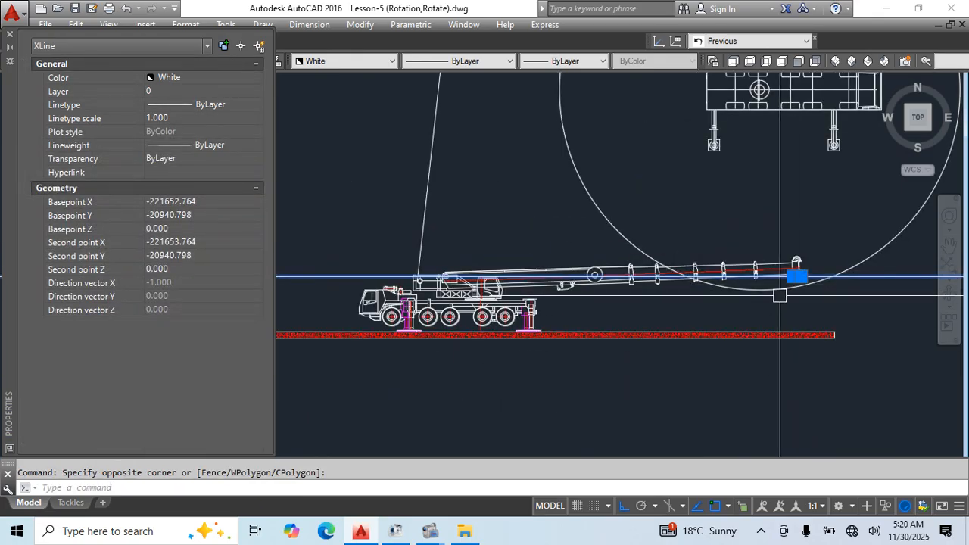
pyautogui.scroll(6, 454, 240)
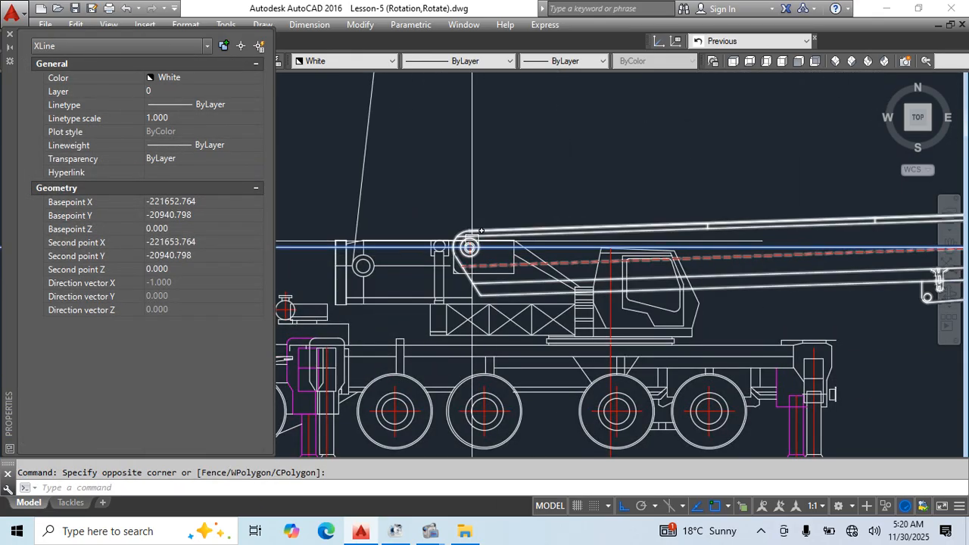
pyautogui.scroll(-3, 611, 254)
pyautogui.scroll(6, 547, 321)
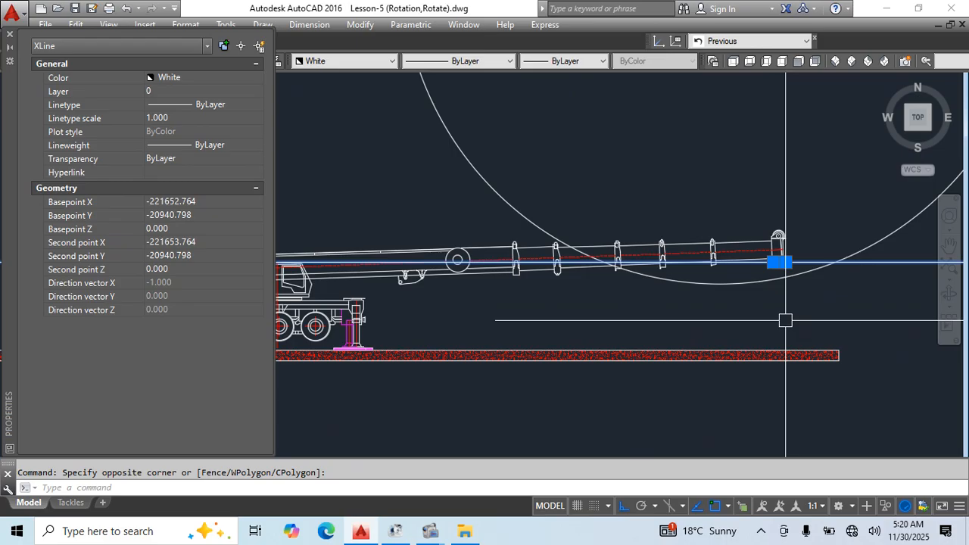
pyautogui.scroll(-6, 617, 310)
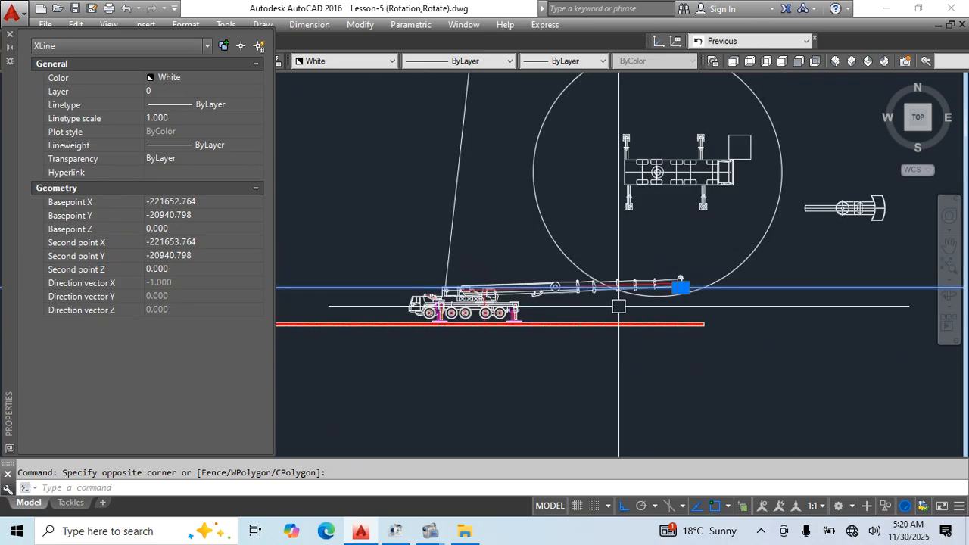
# Delete the horizontal construction line running through the boom's tip and pivot.
pyautogui.press('Escape')
pyautogui.click(728, 285)
pyautogui.click(707, 318)
pyautogui.press('space')
pyautogui.press('Escape')
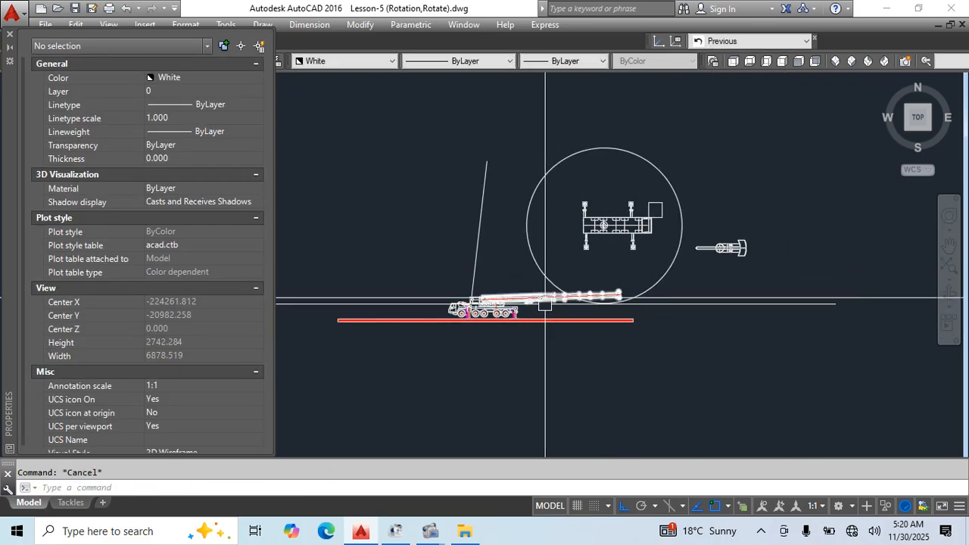
pyautogui.click(545, 300)
pyautogui.rightClick(545, 302)
pyautogui.press('Escape')
pyautogui.press('Escape')
pyautogui.scroll(2, 579, 307)
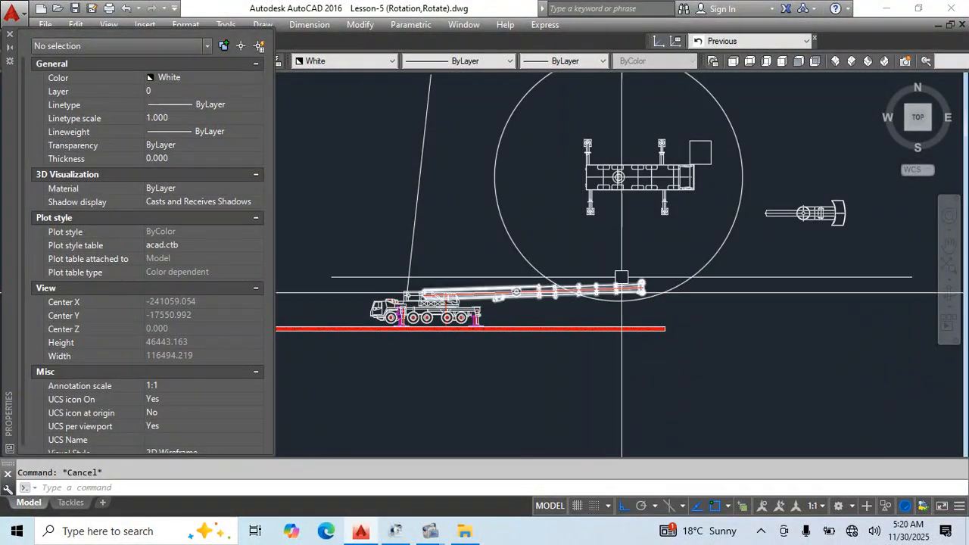
pyautogui.click(733, 293)
pyautogui.press('Delete')
# Reset the lowered boom block to its default position.
pyautogui.click(633, 283)
pyautogui.rightClick(633, 283)
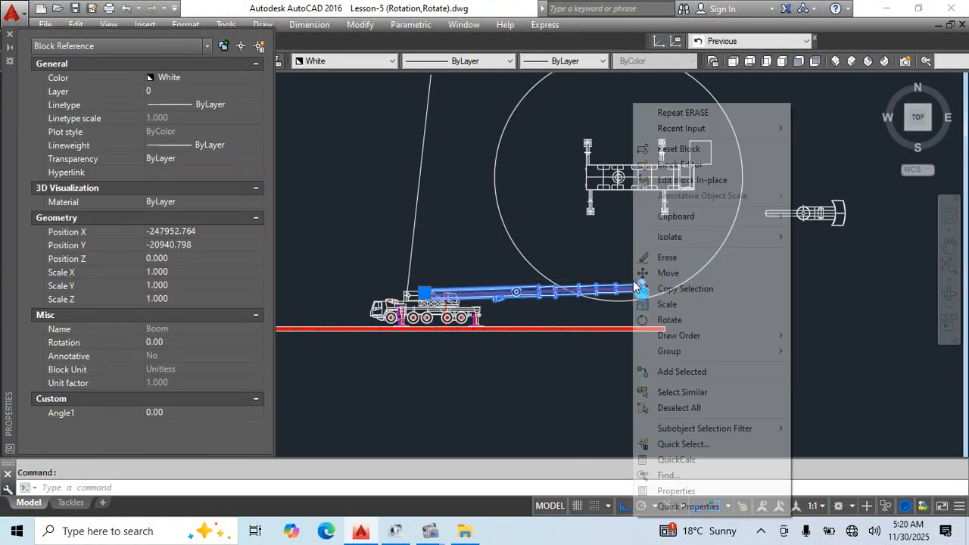
pyautogui.click(681, 148)
pyautogui.moveTo(494, 244); pyautogui.dragTo(528, 340, button='middle')
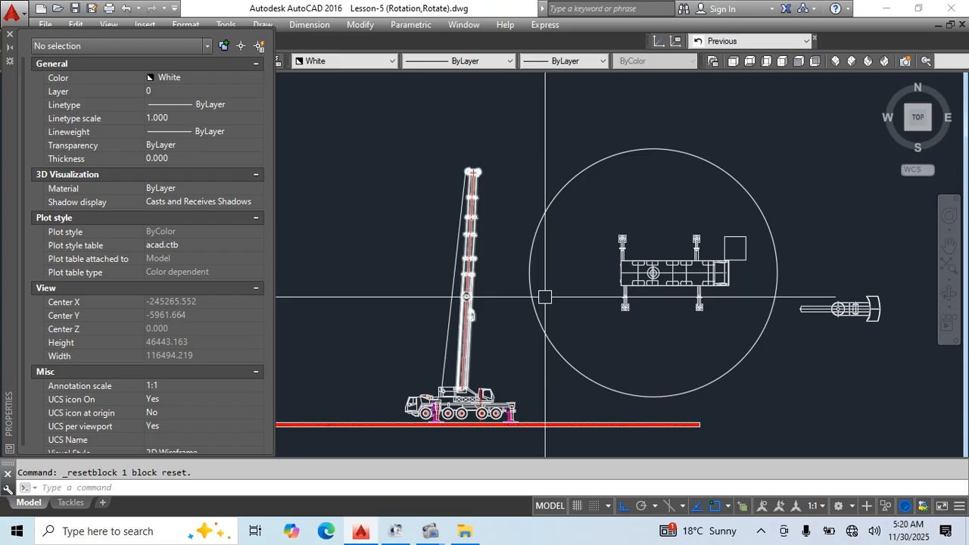
# Turn Ortho off and rotate the top-view crane chassis slightly clockwise about its turntable centre with the rotation grip.
pyautogui.click(725, 241)
pyautogui.scroll(5, 727, 257)
pyautogui.moveTo(659, 298); pyautogui.dragTo(584, 296, button='middle')
pyautogui.click(584, 277)
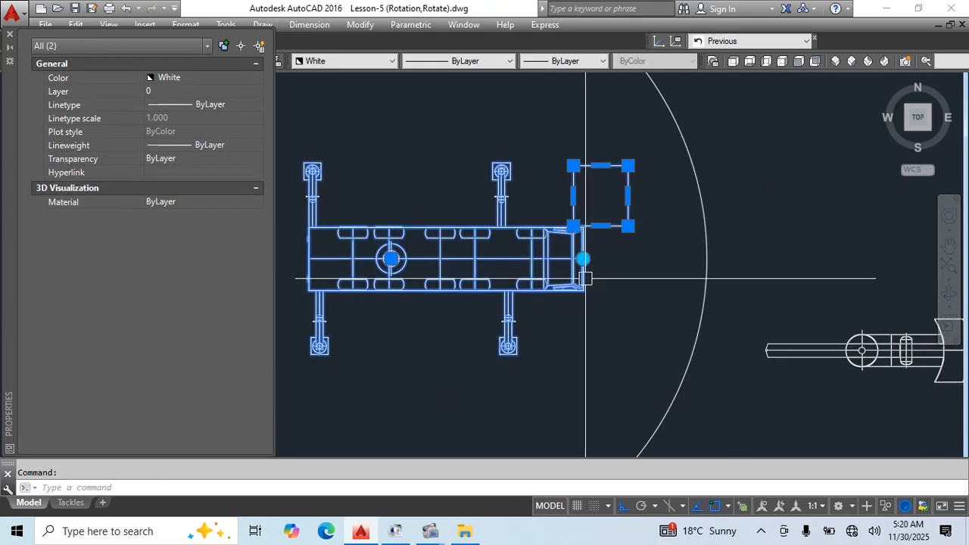
pyautogui.click(583, 259)
pyautogui.click(624, 509)
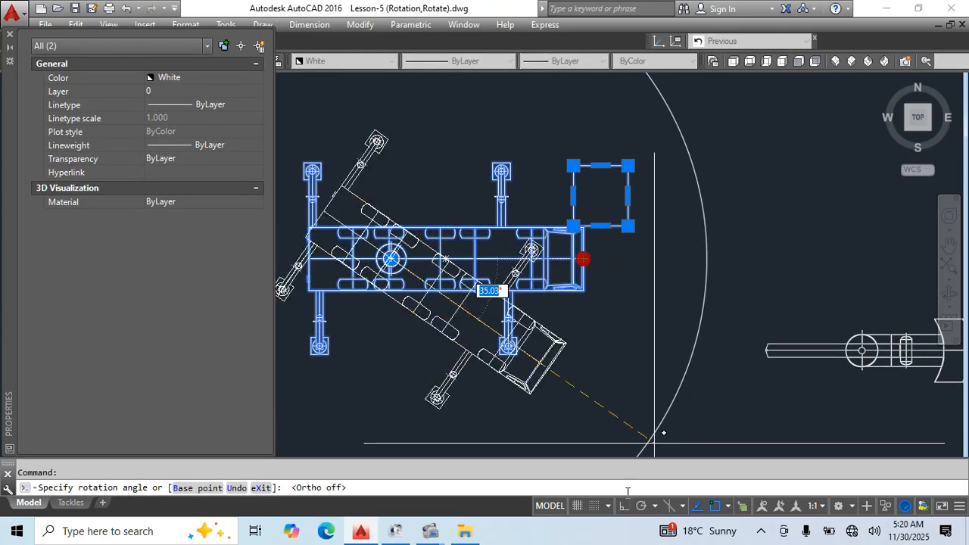
pyautogui.click(645, 333)
pyautogui.press('Escape')
# Hide the object properties display to clear the space around the top-view chassis and the separate upper structure.
pyautogui.scroll(-2, 741, 403)
pyautogui.moveTo(740, 403); pyautogui.dragTo(560, 362, button='middle')
pyautogui.click(633, 337)
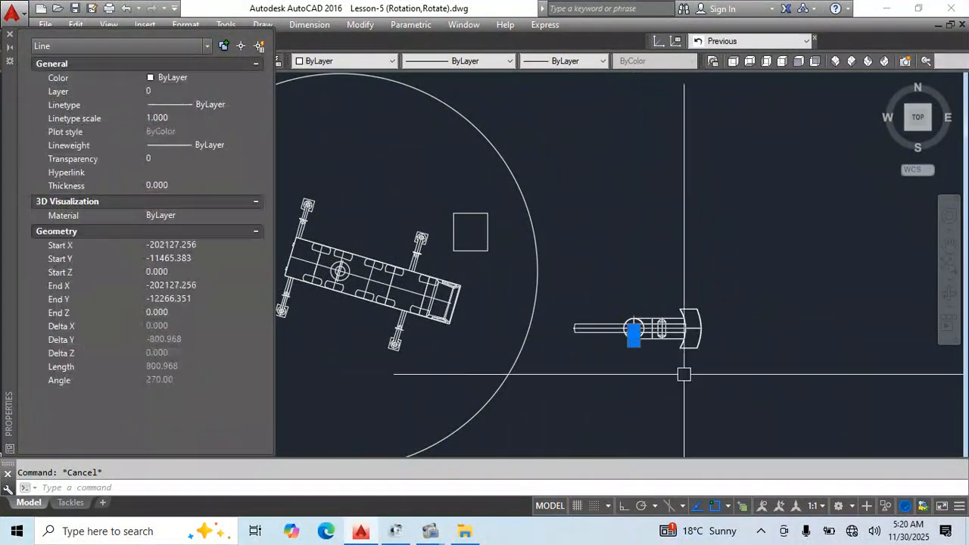
pyautogui.press('Escape')
pyautogui.moveTo(677, 372); pyautogui.dragTo(673, 372, button='middle')
pyautogui.click(9, 35)
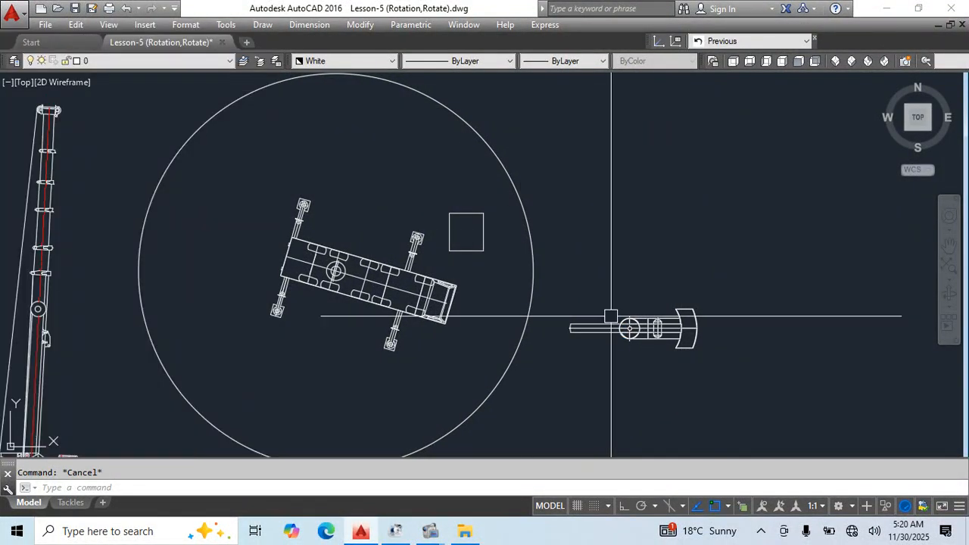
# Define the separate upper structure as the block "Slew" with its base point at the turntable centre, redefining the existing block.
pyautogui.moveTo(691, 332); pyautogui.dragTo(593, 284, button='middle')
pyautogui.click(440, 201)
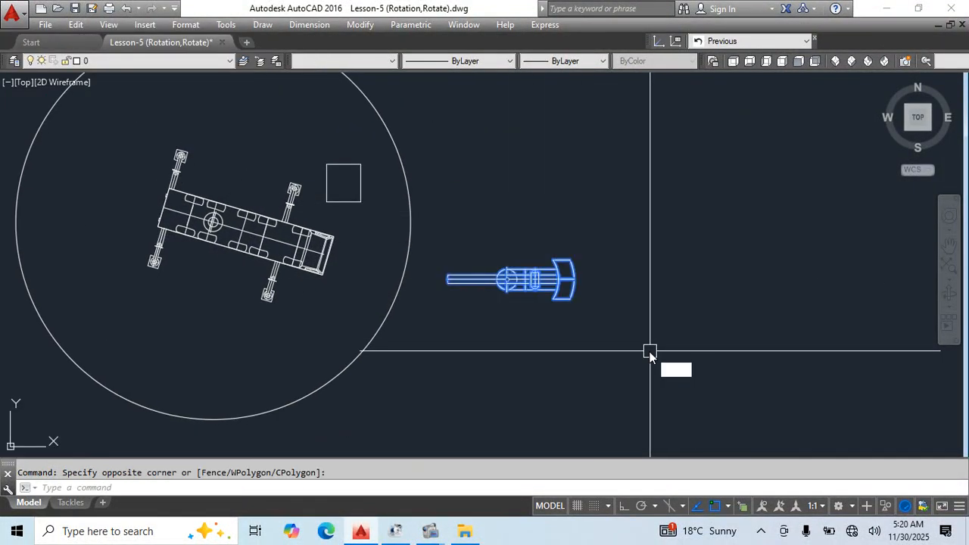
pyautogui.click(650, 352)
pyautogui.write('b')
pyautogui.press('Return')
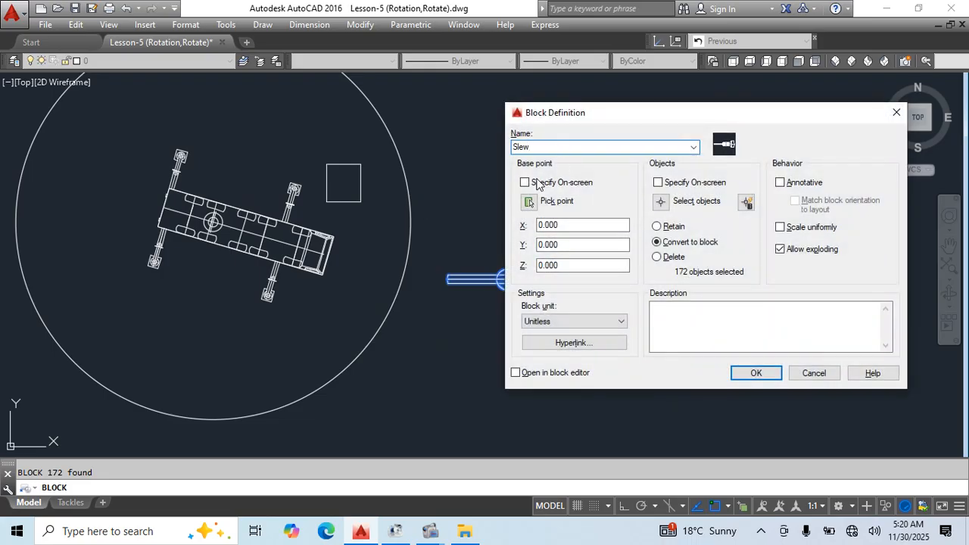
pyautogui.click(532, 205)
pyautogui.scroll(8, 500, 276)
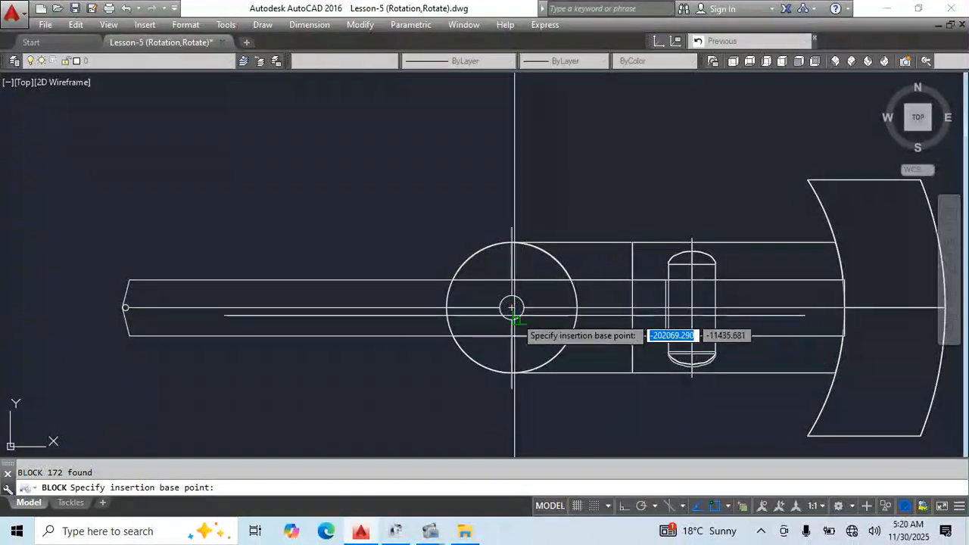
pyautogui.click(510, 306)
pyautogui.click(754, 374)
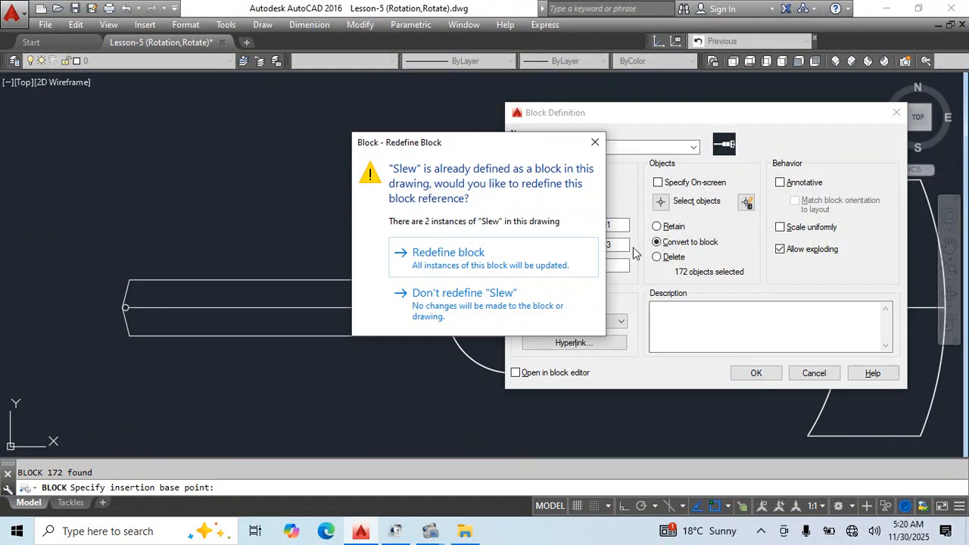
pyautogui.click(467, 258)
pyautogui.scroll(-6, 500, 255)
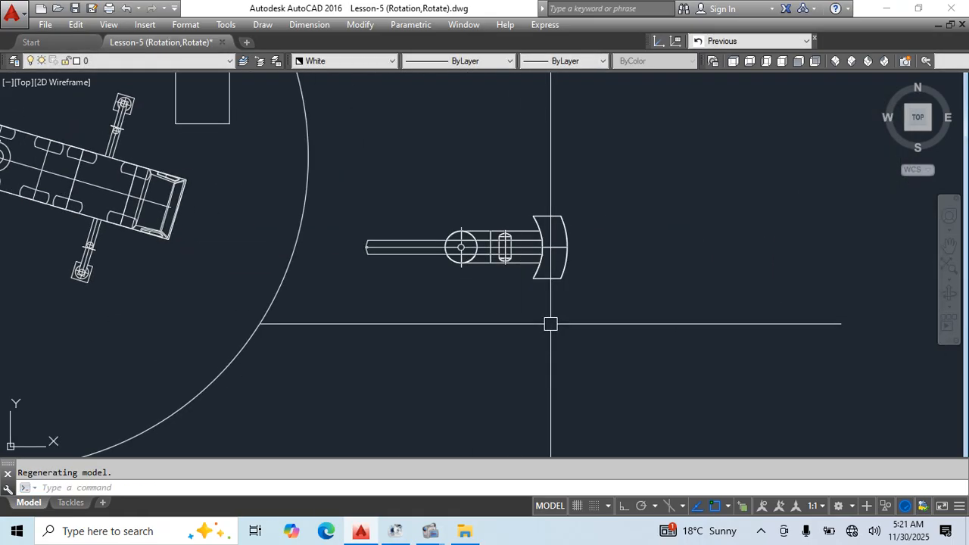
pyautogui.click(499, 235)
pyautogui.press('Escape')
pyautogui.moveTo(516, 273); pyautogui.dragTo(478, 273, button='middle')
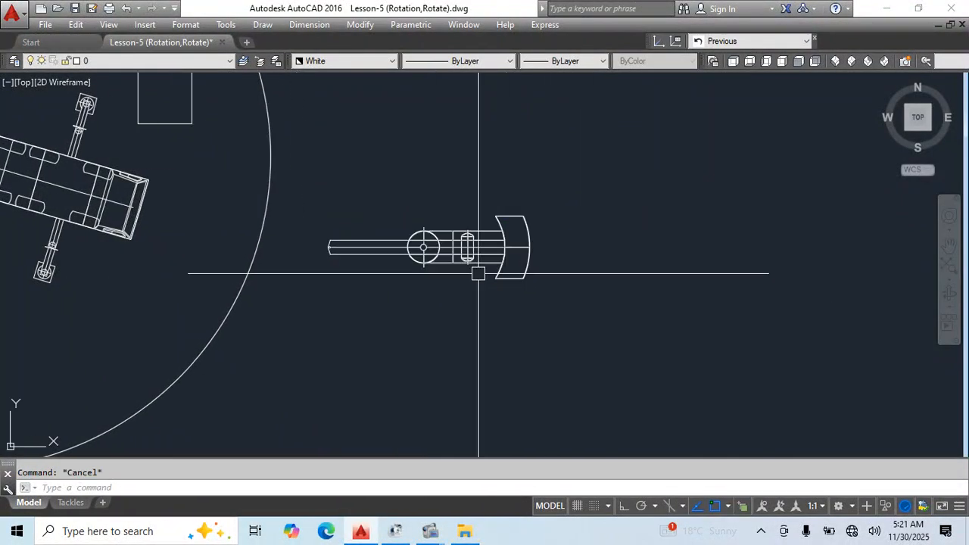
# Copy the Slew block to the empty area up and to the right of the original.
pyautogui.click(485, 253)
pyautogui.scroll(-5, 530, 324)
pyautogui.moveTo(541, 325); pyautogui.dragTo(386, 298, button='middle')
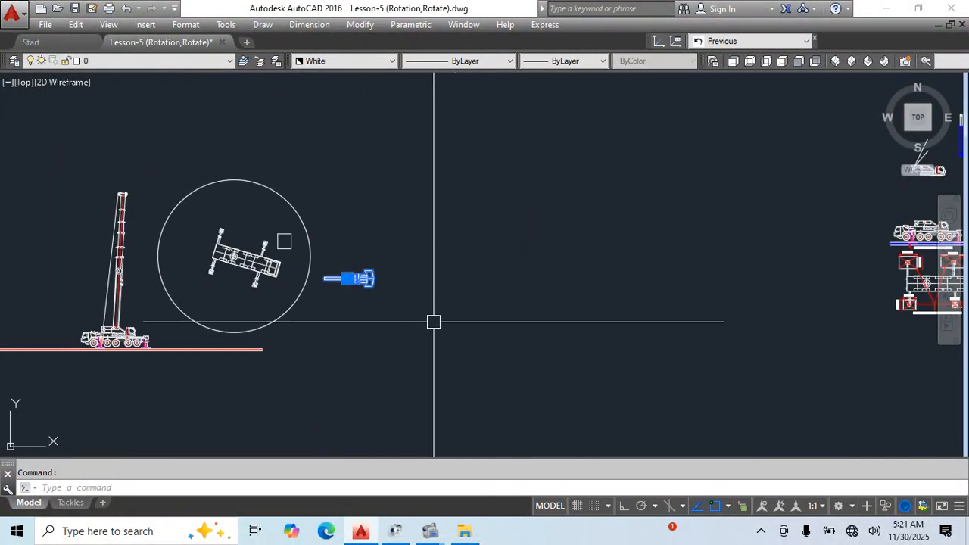
pyautogui.moveTo(433, 321); pyautogui.dragTo(429, 334, button='middle')
pyautogui.write('co')
pyautogui.press('Return')
pyautogui.click(389, 312)
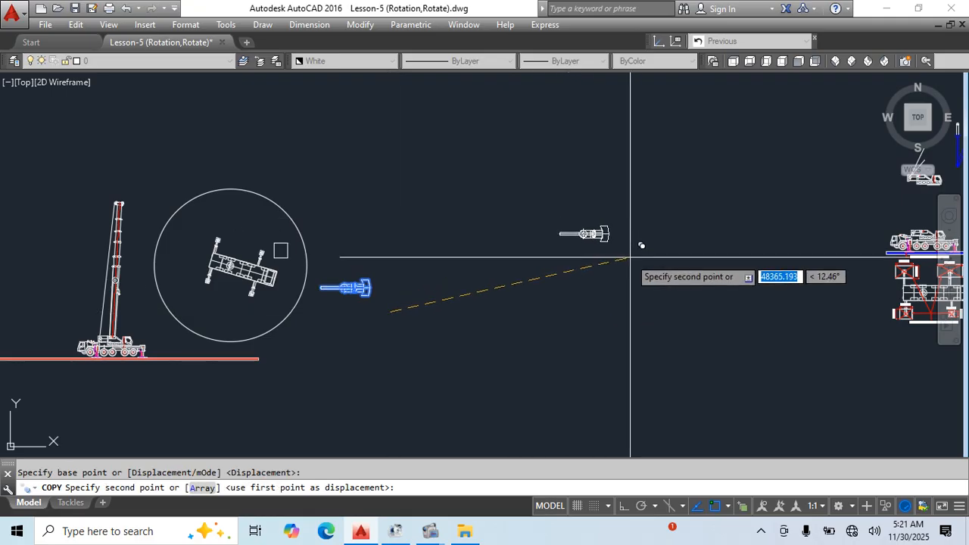
pyautogui.click(630, 253)
pyautogui.press('Escape')
pyautogui.scroll(5, 602, 223)
pyautogui.click(593, 228)
pyautogui.press('Escape')
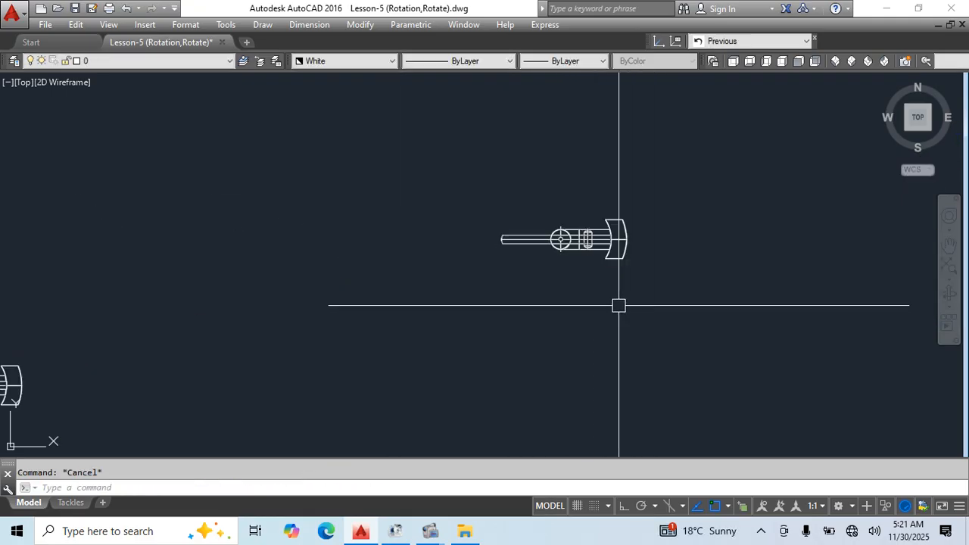
# Draw a circle of about 2779 units radius in the empty area between the two upper-structure blocks.
pyautogui.scroll(-3, 564, 306)
pyautogui.scroll(4, 279, 329)
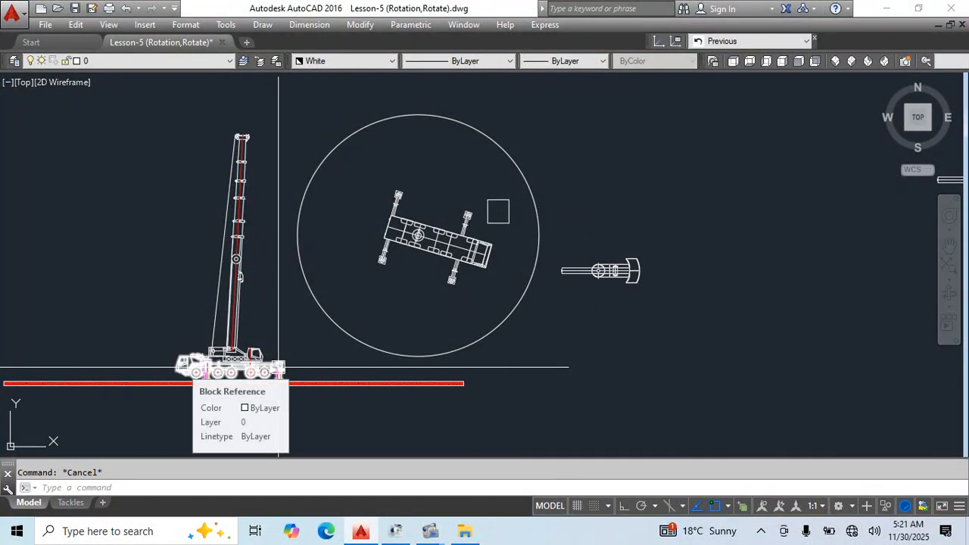
pyautogui.moveTo(708, 408); pyautogui.dragTo(678, 403, button='middle')
pyautogui.moveTo(723, 310); pyautogui.dragTo(668, 307, button='middle')
pyautogui.write('c')
pyautogui.press('Return')
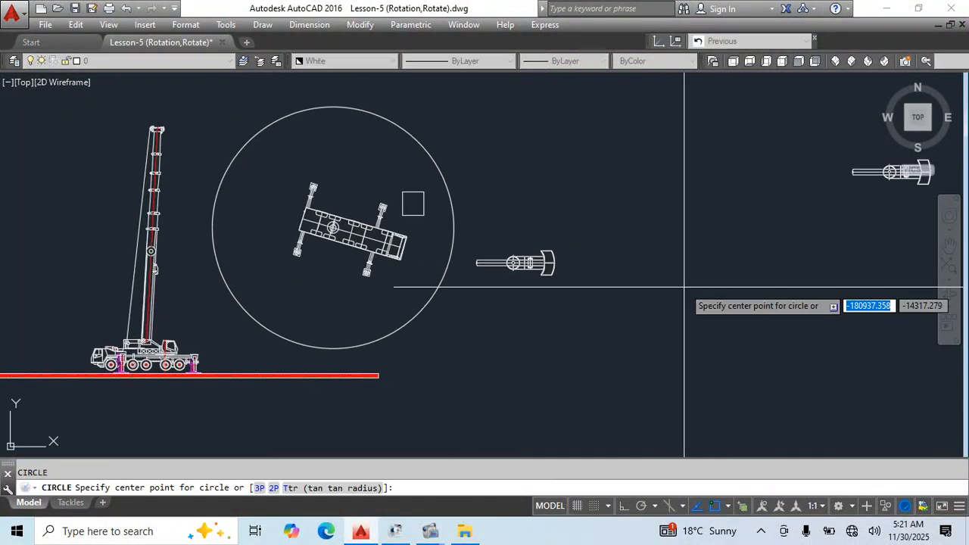
pyautogui.click(684, 287)
pyautogui.click(705, 279)
pyautogui.press('Escape')
pyautogui.click(703, 299)
pyautogui.click(674, 354)
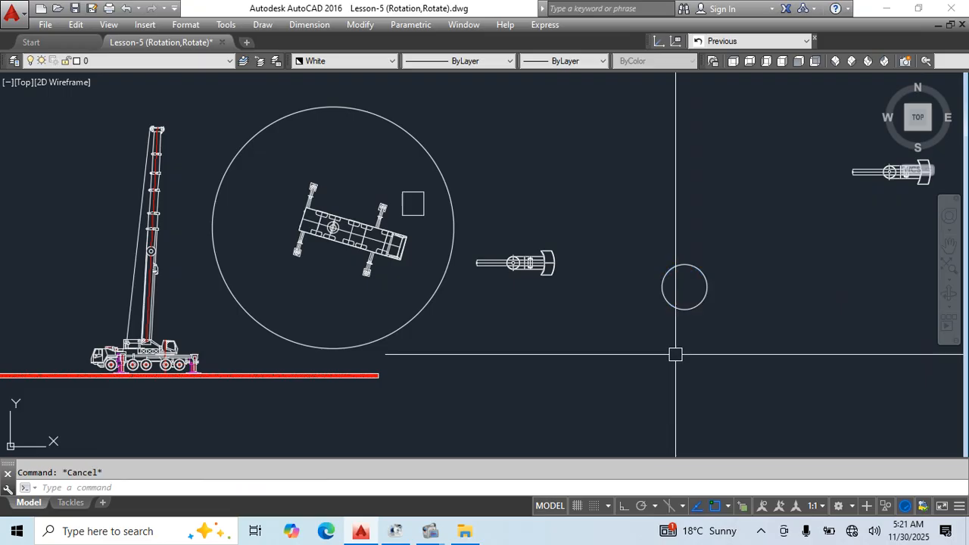
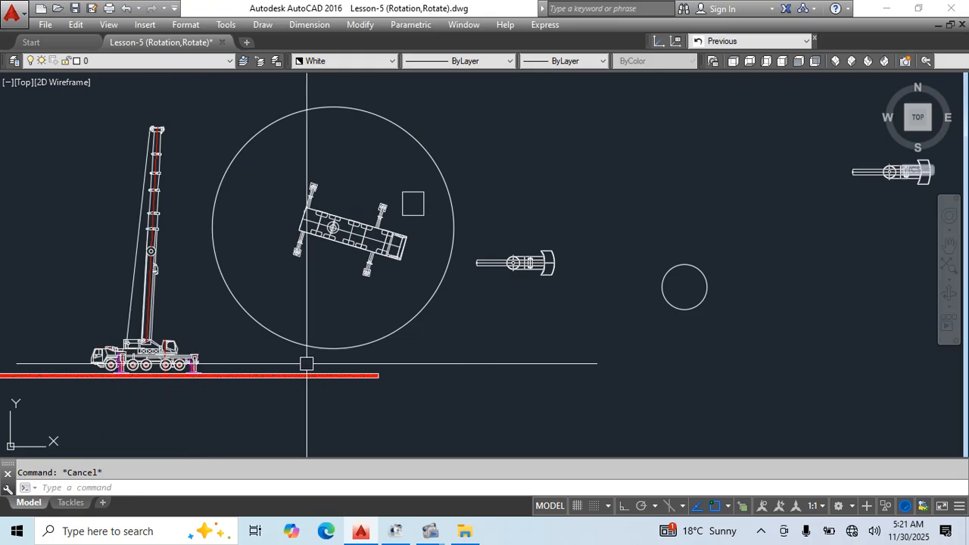
# Erase the circle drawn between the two upper-structure blocks.
pyautogui.moveTo(661, 273); pyautogui.dragTo(582, 292, button='middle')
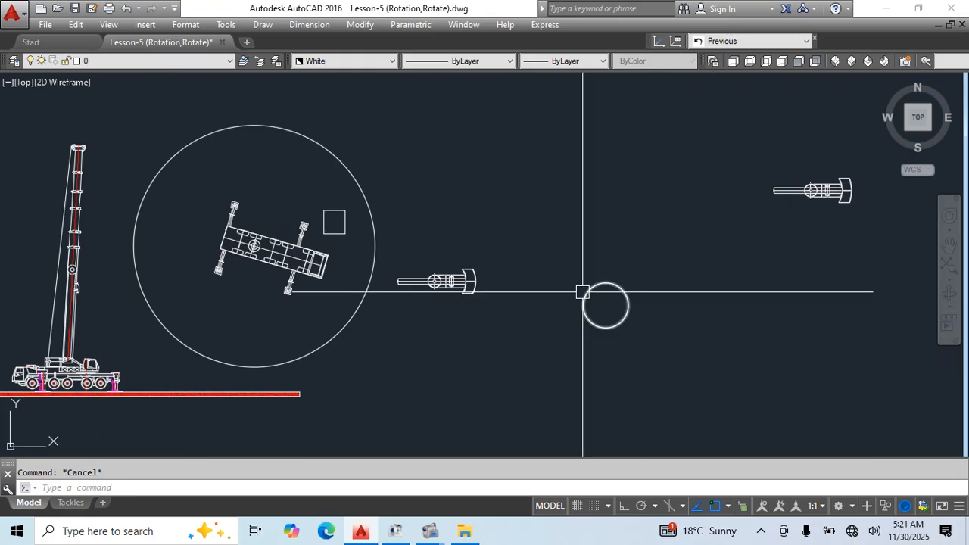
pyautogui.click(569, 271)
pyautogui.click(638, 361)
pyautogui.write('e')
pyautogui.press('Return')
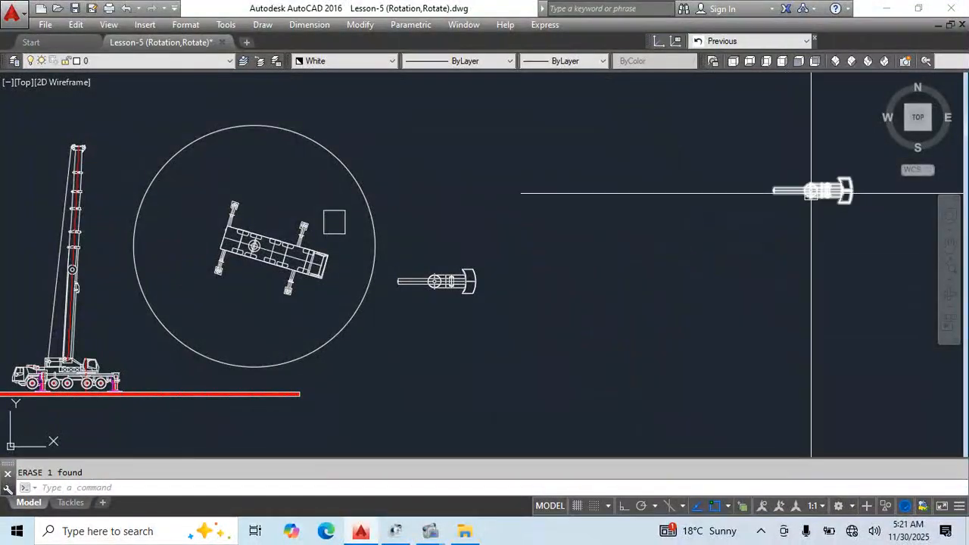
# Erase the copied Slew block, keeping the original beside the chassis.
pyautogui.click(810, 191)
pyautogui.moveTo(811, 192); pyautogui.dragTo(598, 220, button='middle')
pyautogui.press('Escape')
pyautogui.click(249, 313)
pyautogui.press('Escape')
pyautogui.click(669, 195)
pyautogui.click(576, 266)
pyautogui.write('e')
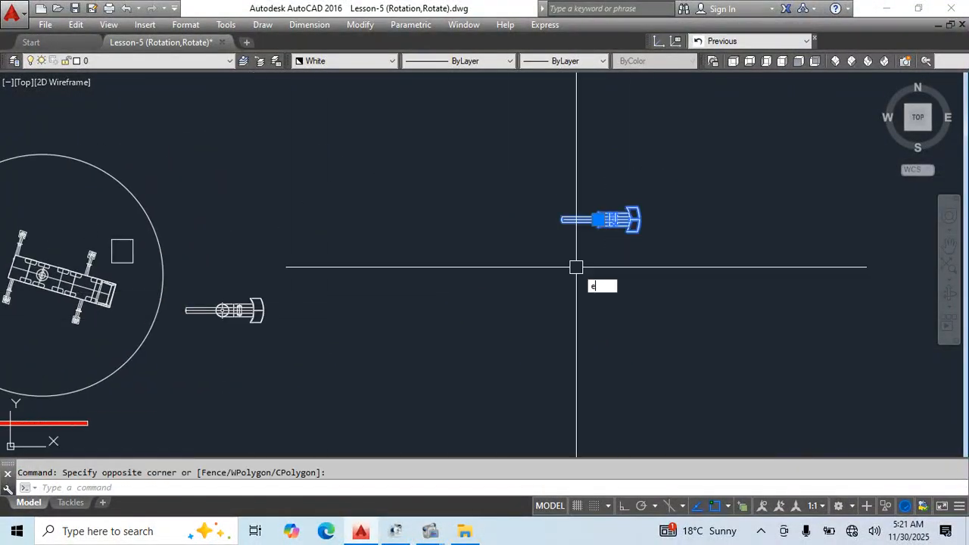
pyautogui.press('Return')
# Open the remaining Slew block for editing in the Block Editor.
pyautogui.moveTo(151, 373); pyautogui.dragTo(433, 344, button='middle')
pyautogui.scroll(2, 481, 298)
pyautogui.click(583, 292)
pyautogui.click(550, 266)
pyautogui.moveTo(562, 326); pyautogui.dragTo(516, 288, button='middle')
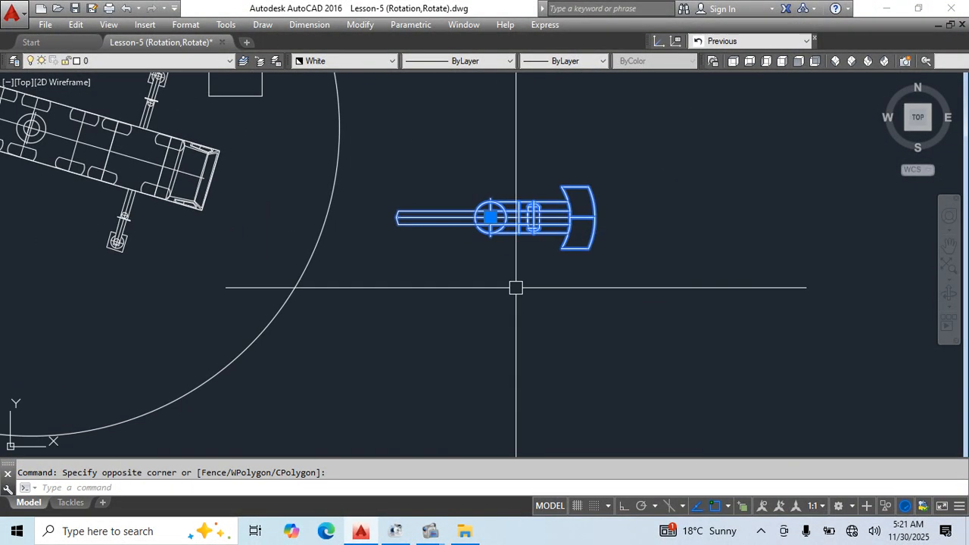
pyautogui.press('Escape')
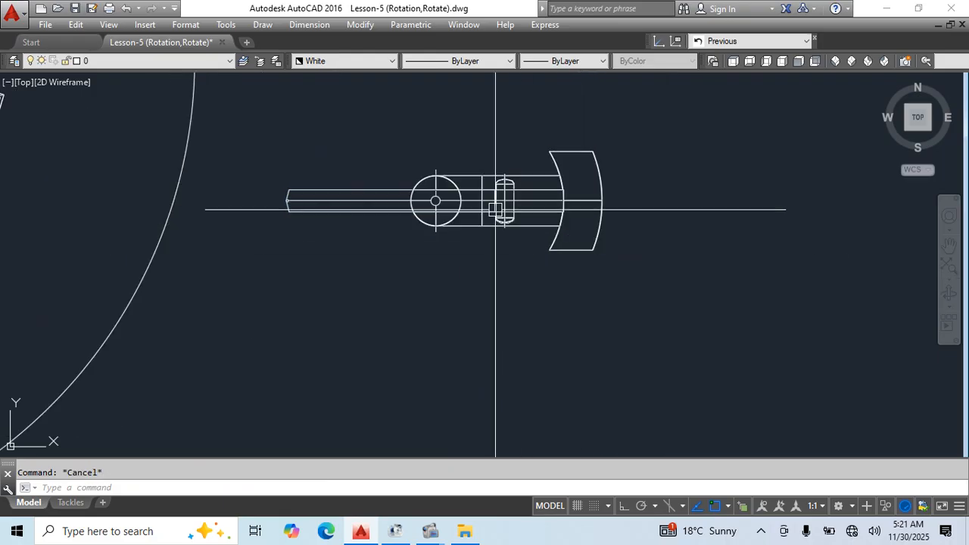
pyautogui.doubleClick(495, 212)
pyautogui.click(472, 358)
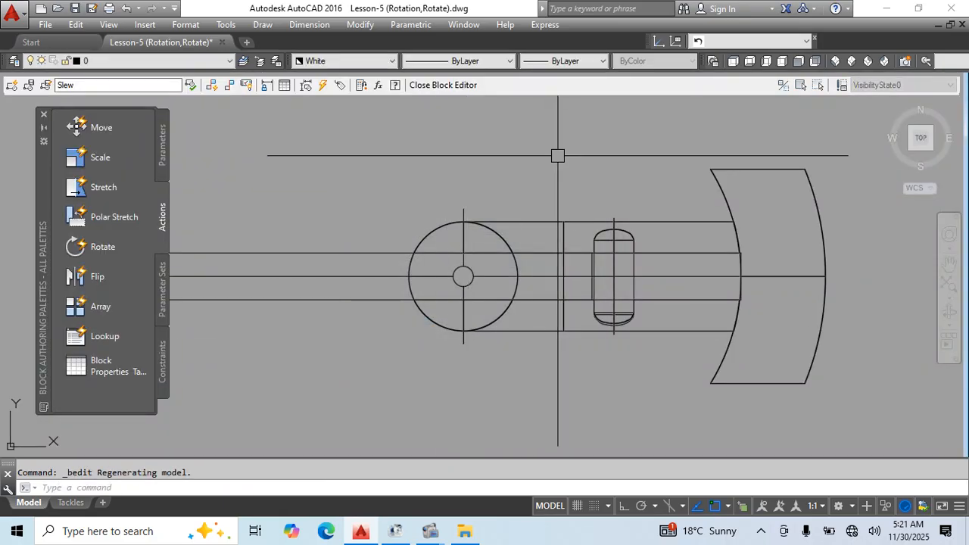
# Add a linear parameter from the turntable centre to the boom tip, with its label below the boom.
pyautogui.scroll(-1, 296, 292)
pyautogui.moveTo(296, 292); pyautogui.dragTo(566, 284, button='middle')
pyautogui.click(159, 141)
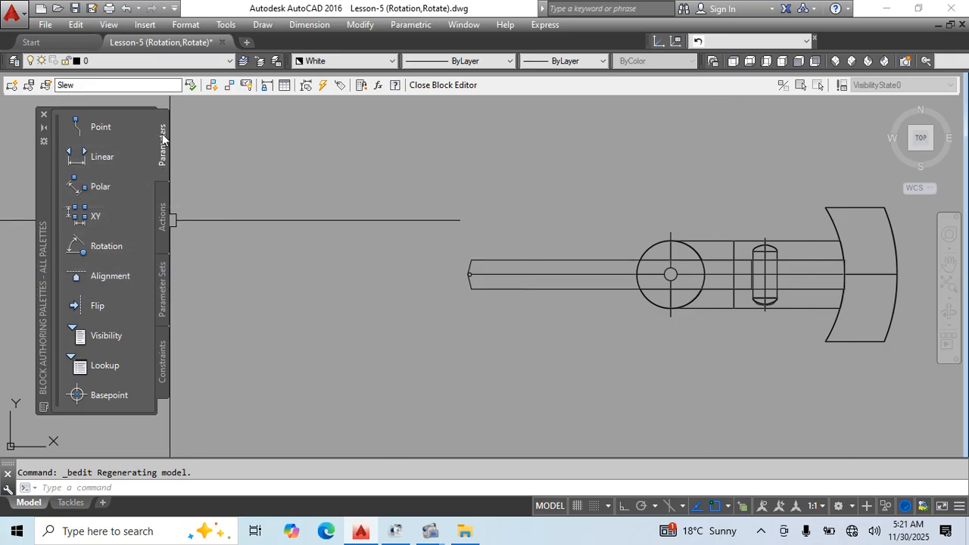
pyautogui.click(95, 157)
pyautogui.scroll(2, 675, 268)
pyautogui.click(662, 283)
pyautogui.scroll(-1, 693, 289)
pyautogui.scroll(-3, 461, 283)
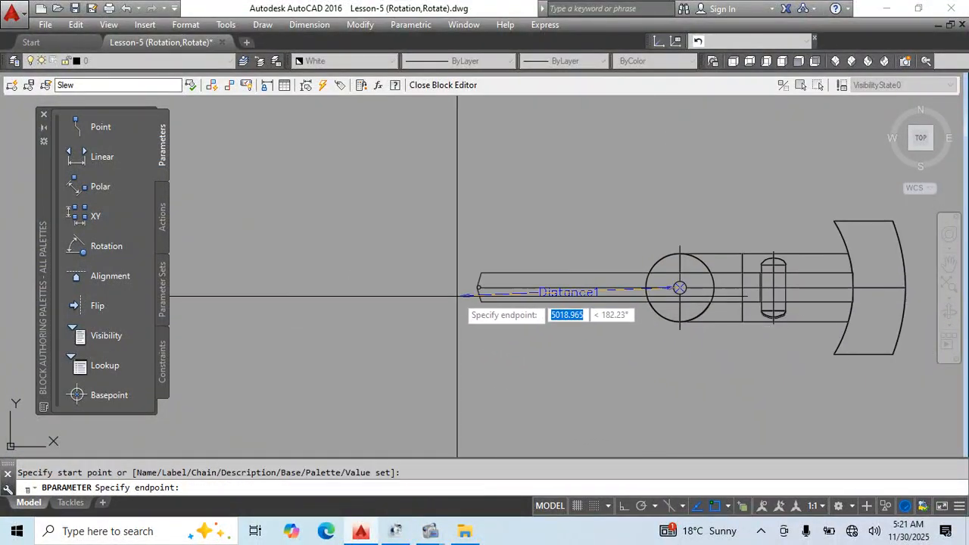
pyautogui.scroll(8, 461, 273)
pyautogui.click(460, 272)
pyautogui.scroll(-2, 464, 258)
pyautogui.scroll(-3, 464, 258)
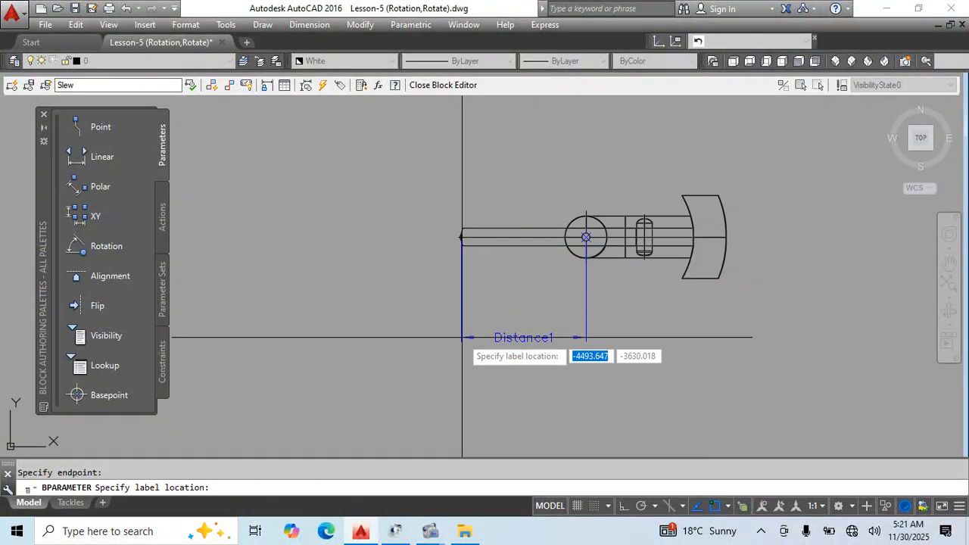
pyautogui.click(485, 313)
# Limit the linear parameter's grip display to 1 grip.
pyautogui.rightClick(546, 309)
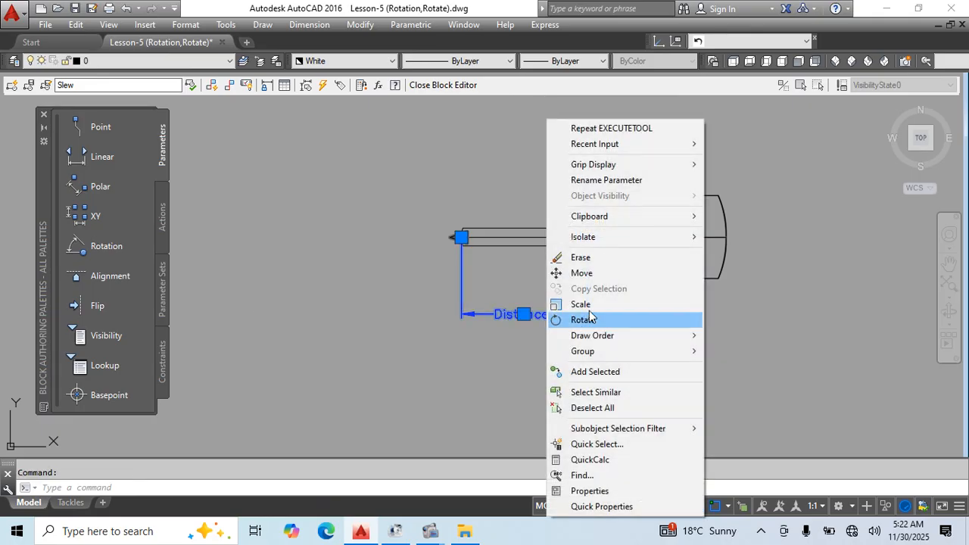
pyautogui.moveTo(606, 173)
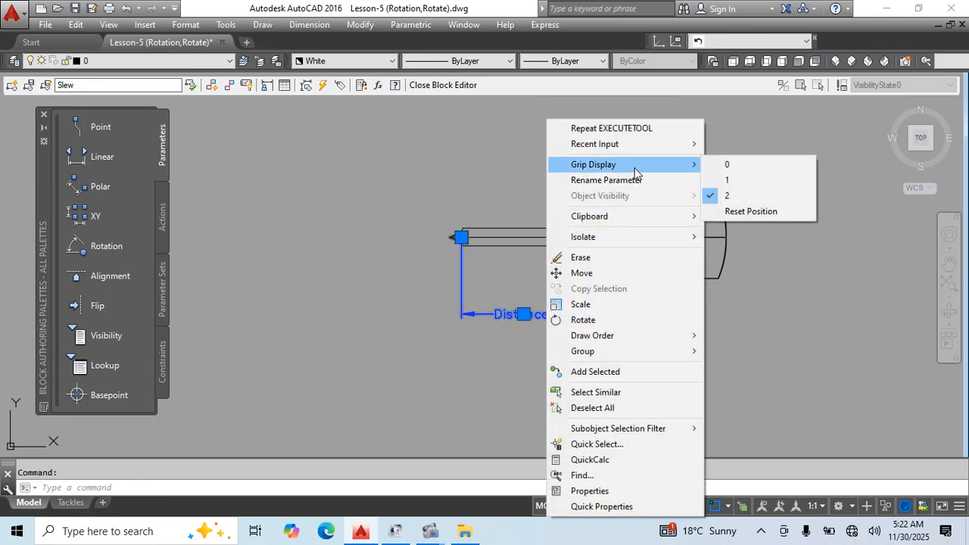
pyautogui.click(725, 182)
# Add a stretch action to the linear parameter's boom-tip point, framing the boom tip and selecting the objects crossing that end.
pyautogui.click(165, 225)
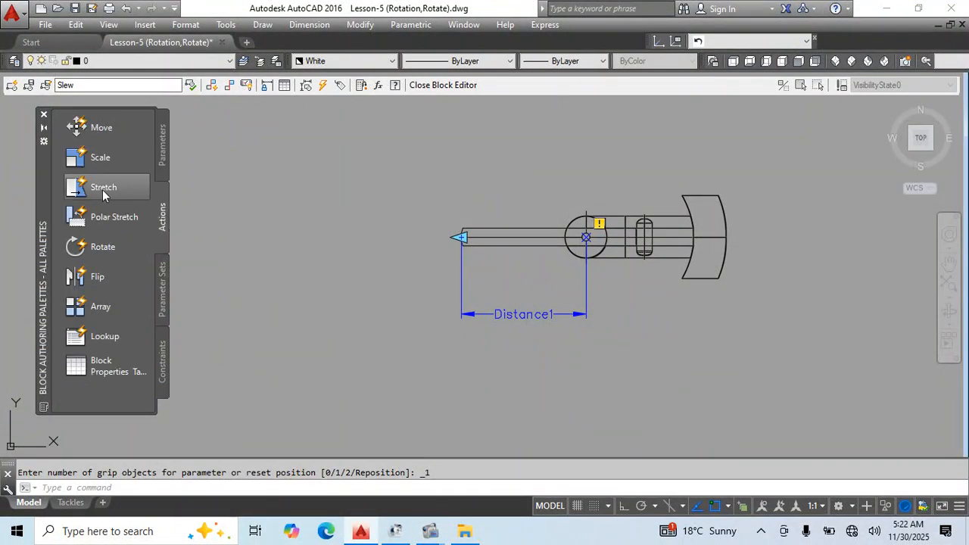
pyautogui.click(104, 187)
pyautogui.click(461, 279)
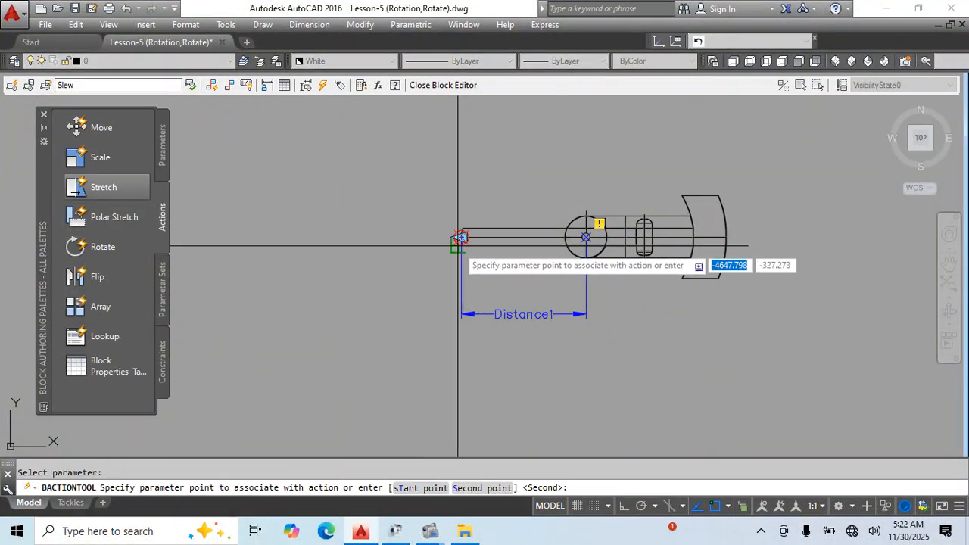
pyautogui.scroll(8, 460, 238)
pyautogui.scroll(-6, 475, 153)
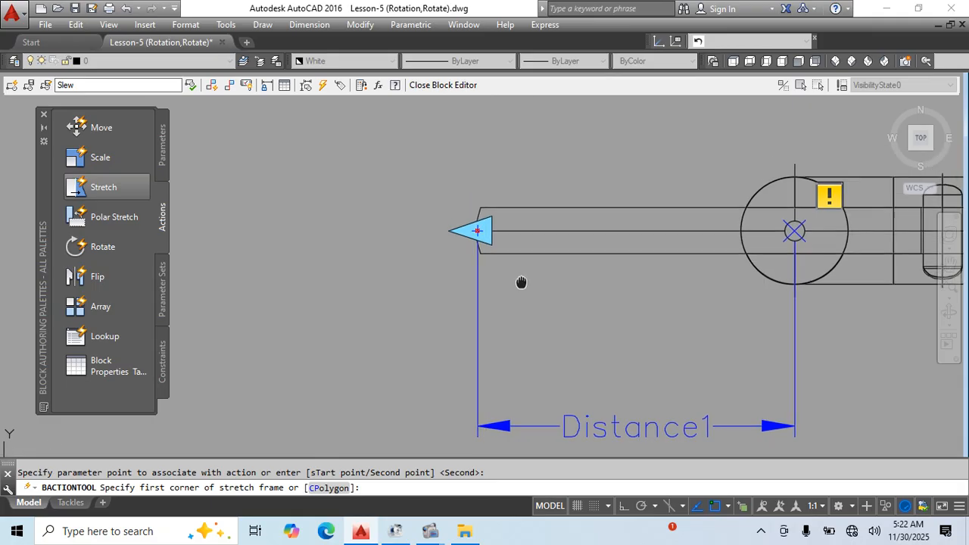
pyautogui.click(565, 154)
pyautogui.click(376, 303)
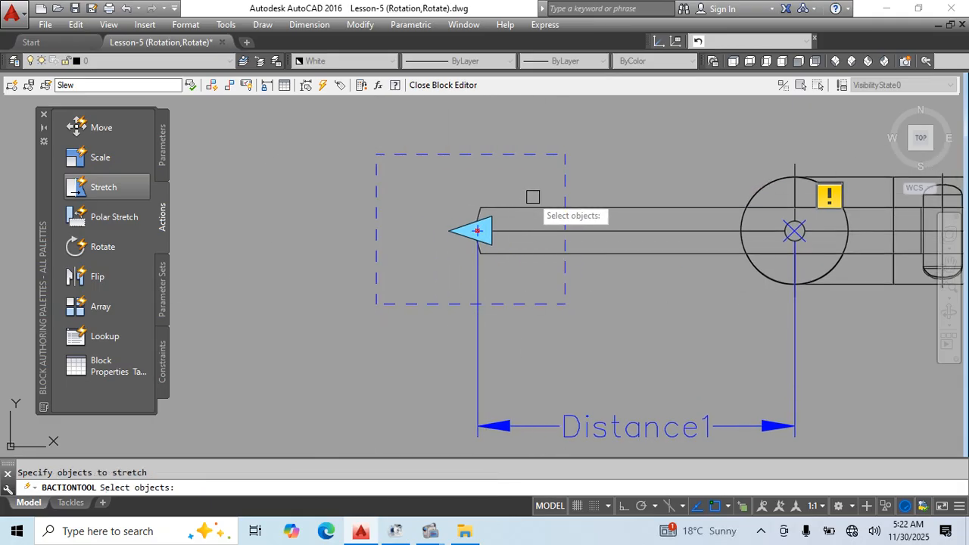
pyautogui.click(551, 188)
pyautogui.click(407, 282)
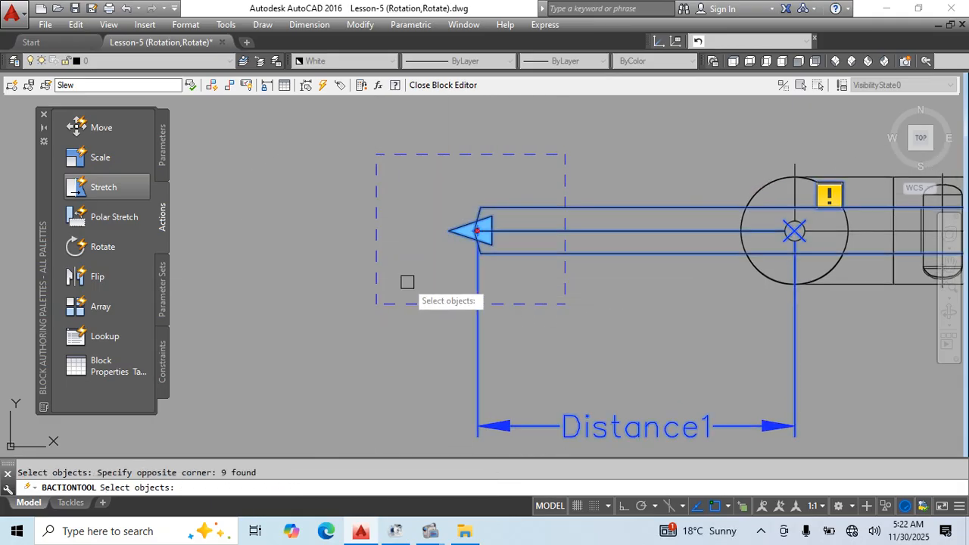
pyautogui.press('Return')
# Close the Block Editor and keep the changes to the Slew block.
pyautogui.scroll(-2, 633, 310)
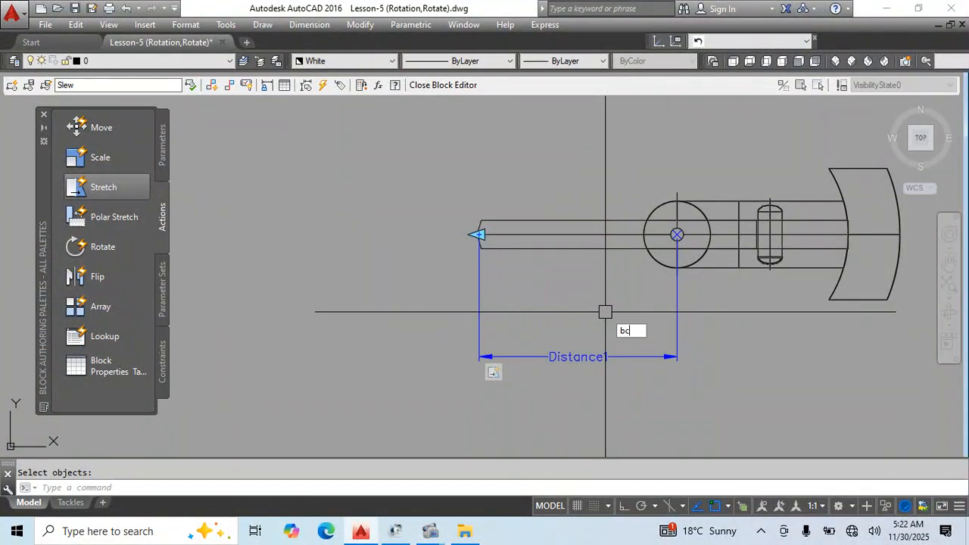
pyautogui.write('bc')
pyautogui.press('Return')
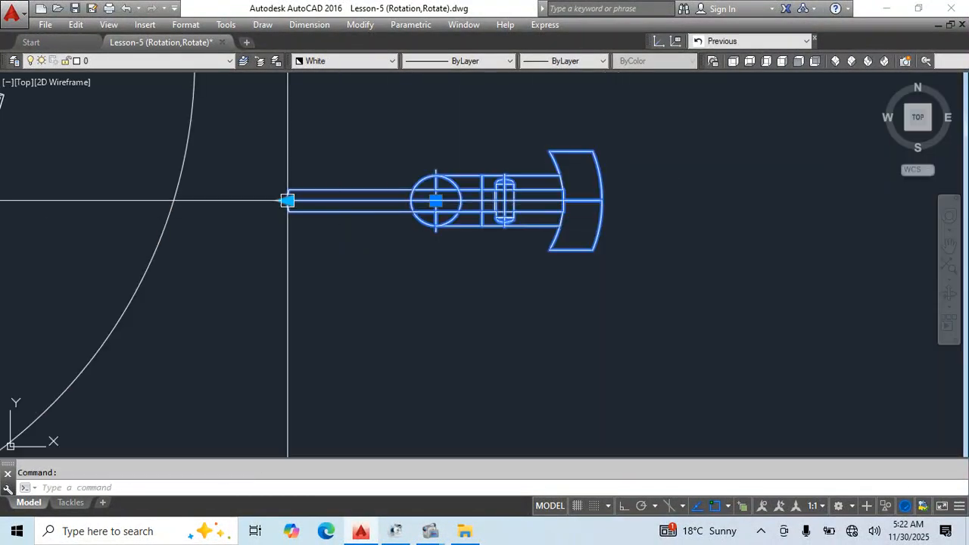
# Try to stretch the Slew block's boom with its linear grip at the tip.
pyautogui.click(287, 199)
pyautogui.scroll(-5, 255, 209)
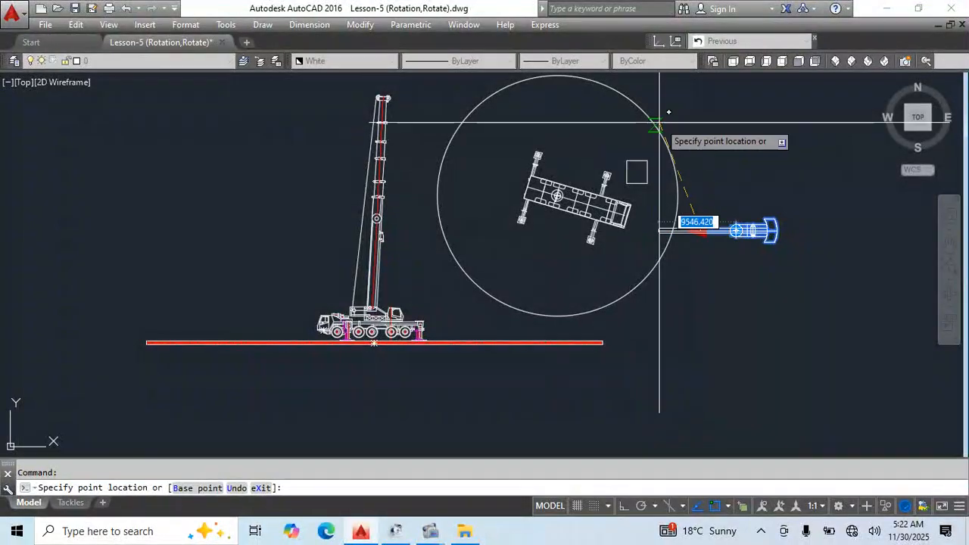
pyautogui.press('Escape')
# Draw two circles, one of about 695 units radius below the Slew block and a larger one up to its right.
pyautogui.scroll(3, 725, 292)
pyautogui.moveTo(605, 279); pyautogui.dragTo(486, 302, button='middle')
pyautogui.write('c')
pyautogui.press('space')
pyautogui.click(441, 359)
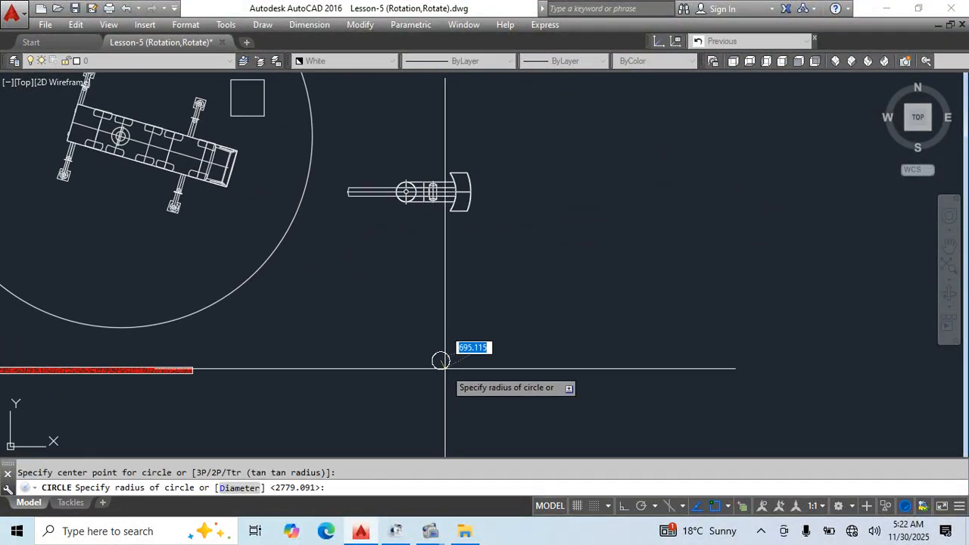
pyautogui.click(444, 368)
pyautogui.scroll(-2, 451, 320)
pyautogui.press('space')
pyautogui.click(685, 160)
pyautogui.click(692, 170)
pyautogui.press('Escape')
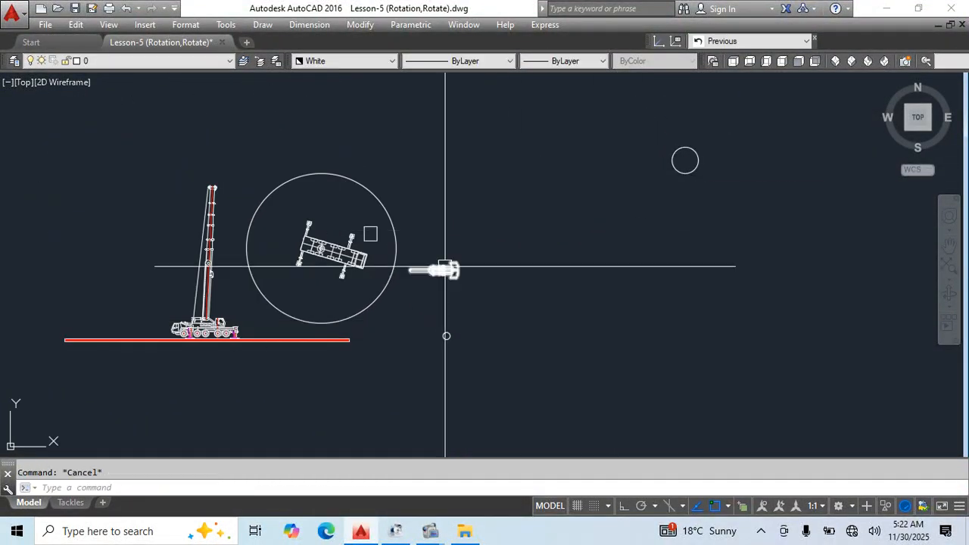
# Rotate the Slew block about its slewing centre by reference so the boom points at the centre of the larger upper circle.
pyautogui.click(446, 268)
pyautogui.scroll(4, 424, 277)
pyautogui.write('ro')
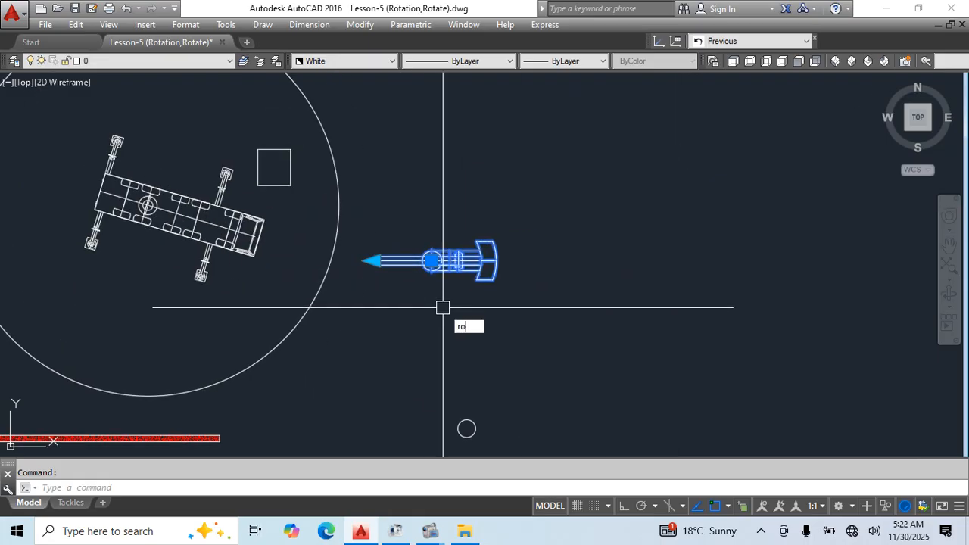
pyautogui.press('space')
pyautogui.scroll(8, 433, 280)
pyautogui.click(404, 238)
pyautogui.write('r')
pyautogui.press('space')
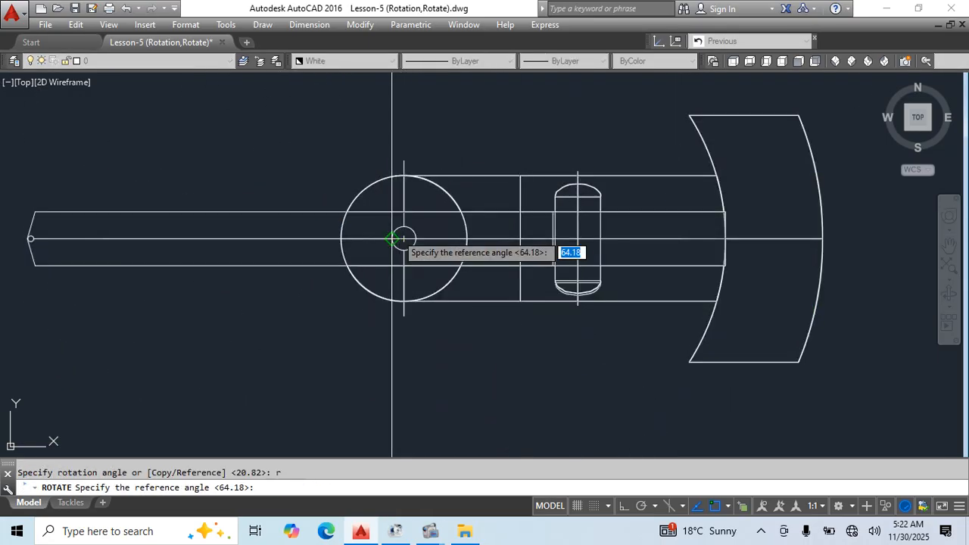
pyautogui.click(404, 238)
pyautogui.click(326, 239)
pyautogui.scroll(-7, 371, 204)
pyautogui.moveTo(567, 183); pyautogui.dragTo(407, 377, button='middle')
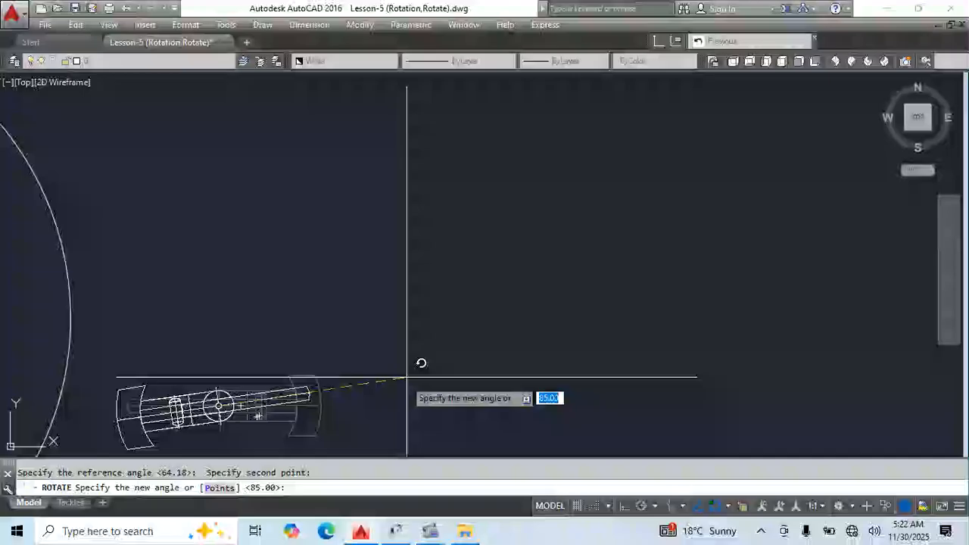
pyautogui.scroll(-6, 428, 341)
pyautogui.click(628, 242)
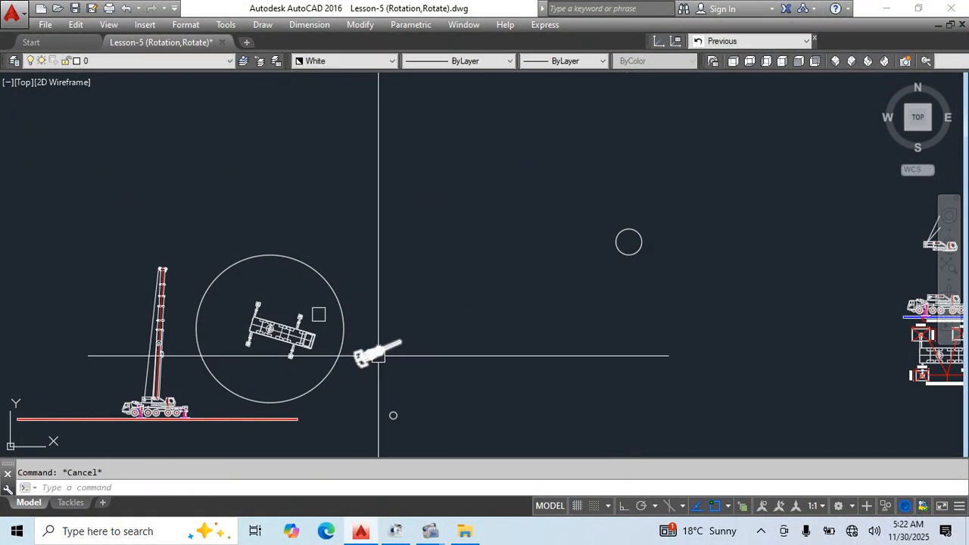
# Stretch the Slew block's boom with its linear grip so the tip reaches the centre of the larger upper circle.
pyautogui.scroll(3, 386, 349)
pyautogui.click(443, 324)
pyautogui.click(400, 339)
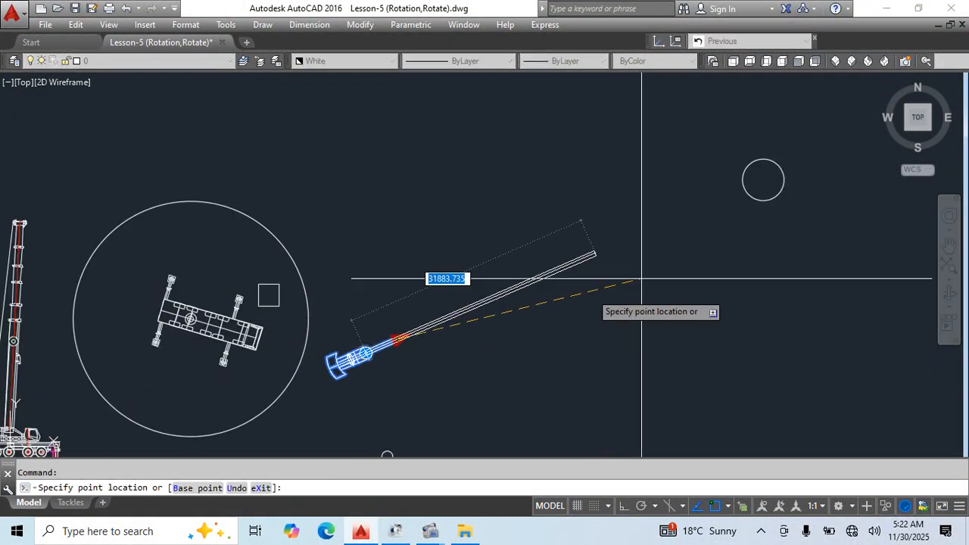
pyautogui.click(763, 181)
pyautogui.press('Escape')
pyautogui.scroll(-2, 588, 279)
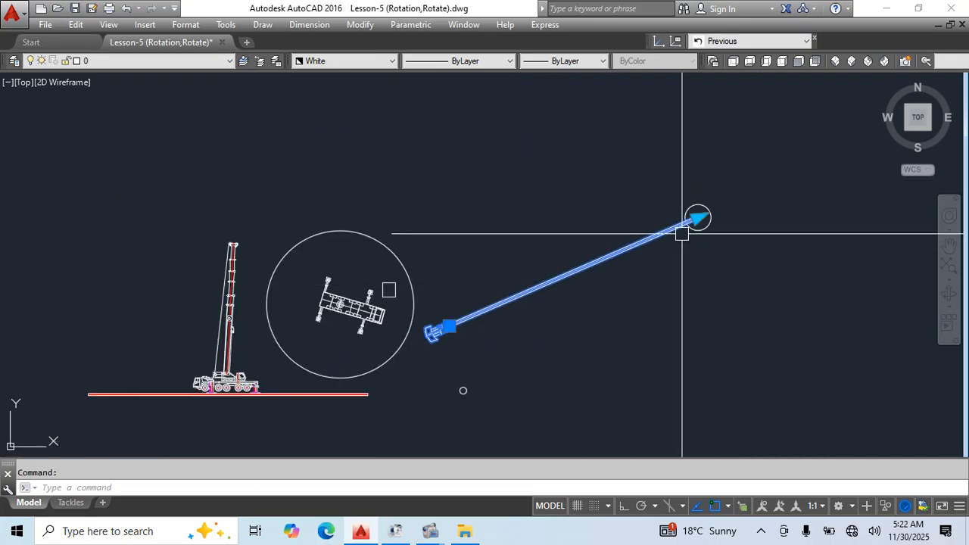
pyautogui.click(698, 218)
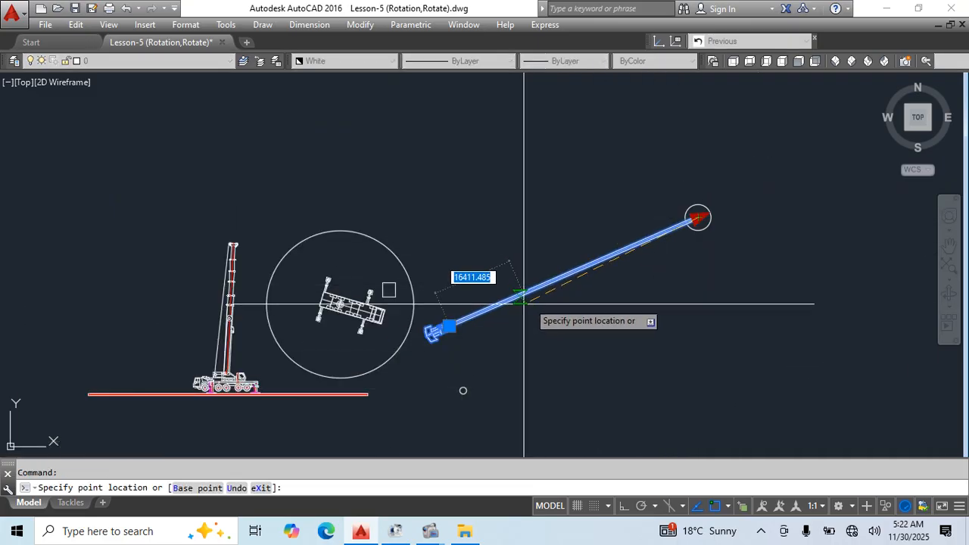
pyautogui.press('Escape')
# Edit the Slew block definition and add a rotation parameter at the slewing centre, with its radius to a boom point and a 180° default angle.
pyautogui.doubleClick(454, 322)
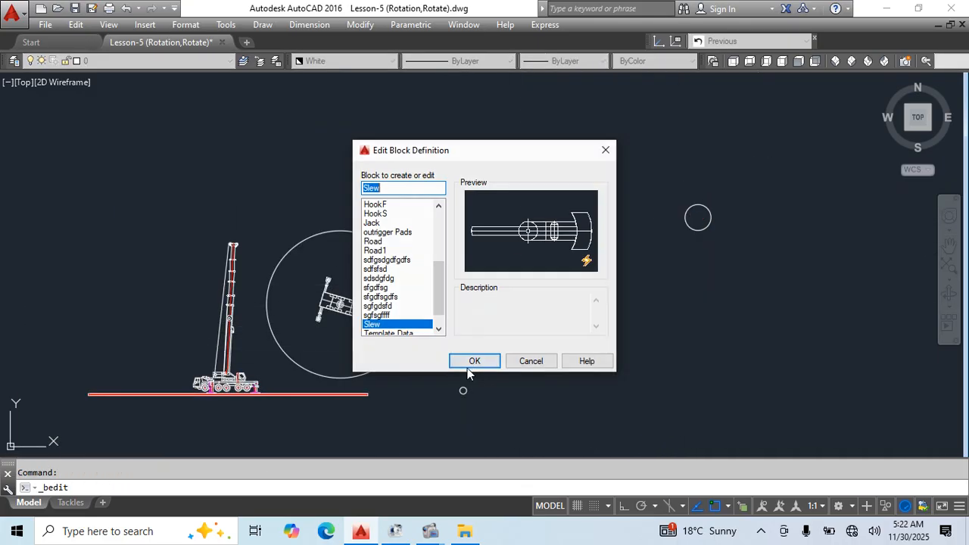
pyautogui.click(467, 361)
pyautogui.click(162, 144)
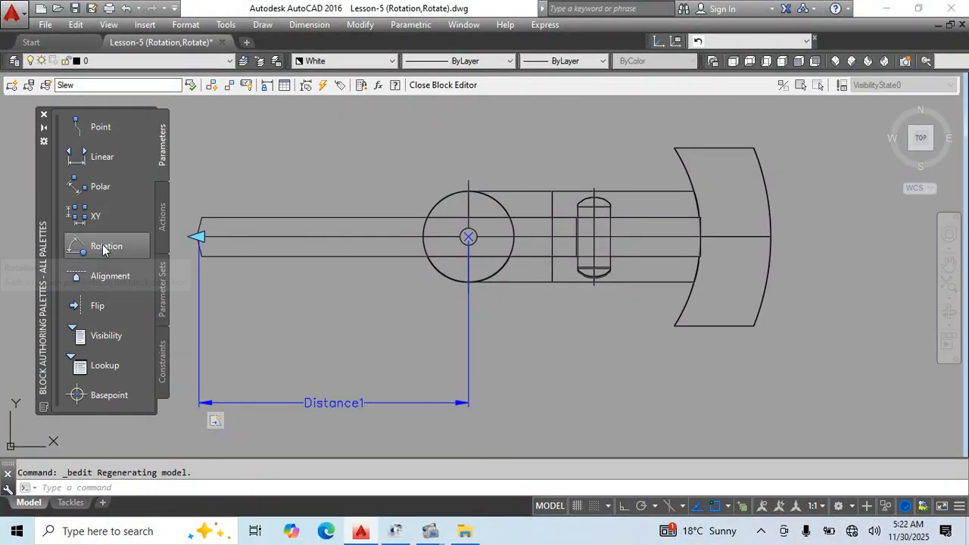
pyautogui.click(106, 246)
pyautogui.click(469, 237)
pyautogui.moveTo(282, 278); pyautogui.dragTo(513, 275, button='middle')
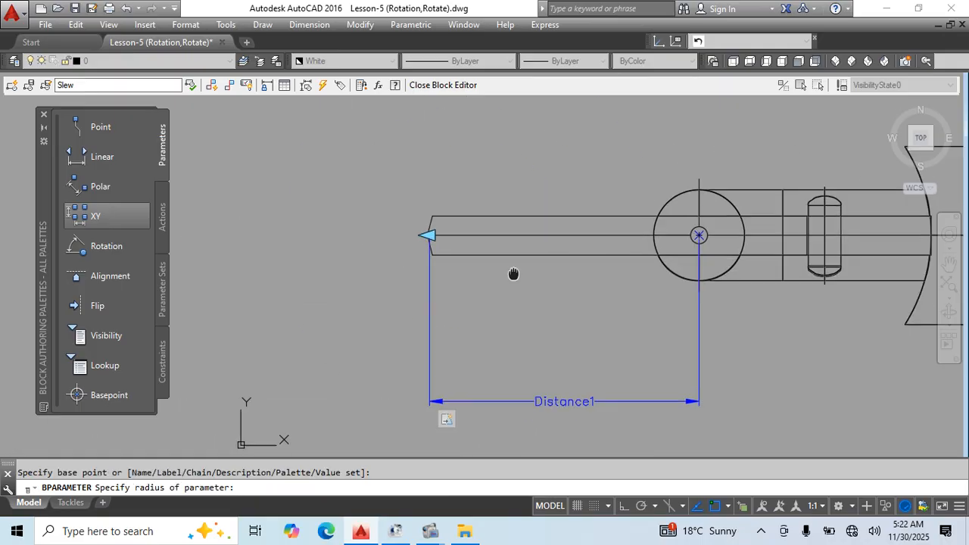
pyautogui.click(561, 234)
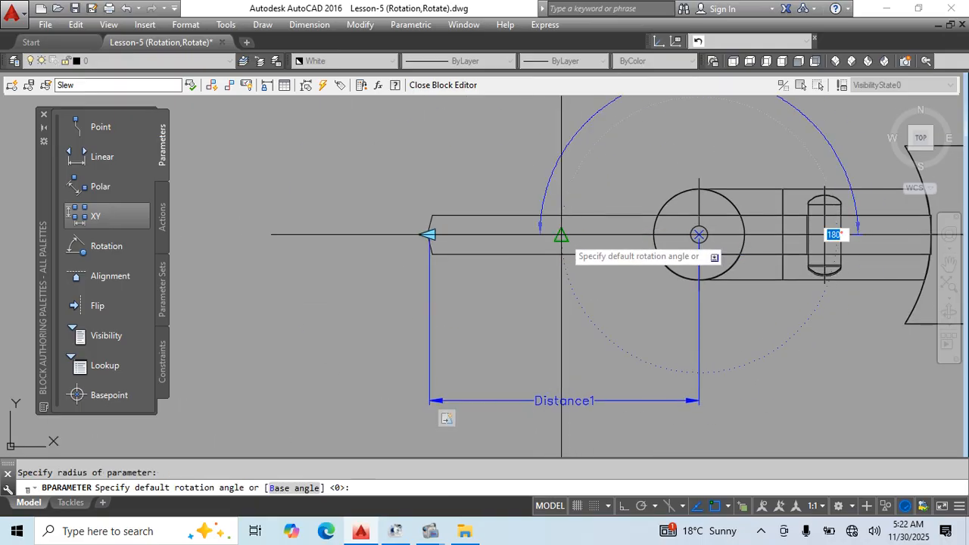
pyautogui.click(561, 234)
pyautogui.click(586, 257)
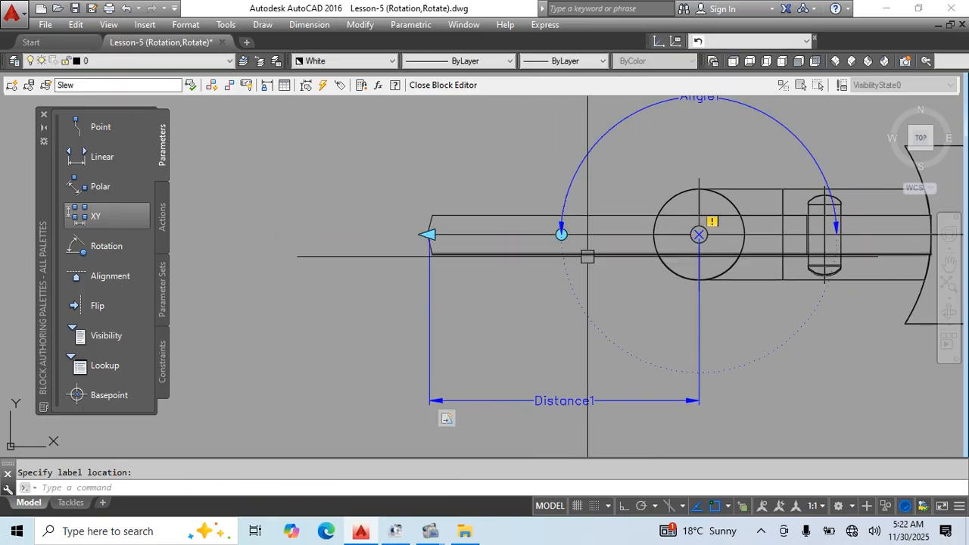
# Delete the existing stretch action attached to the Distance1 linear parameter.
pyautogui.scroll(-5, 477, 245)
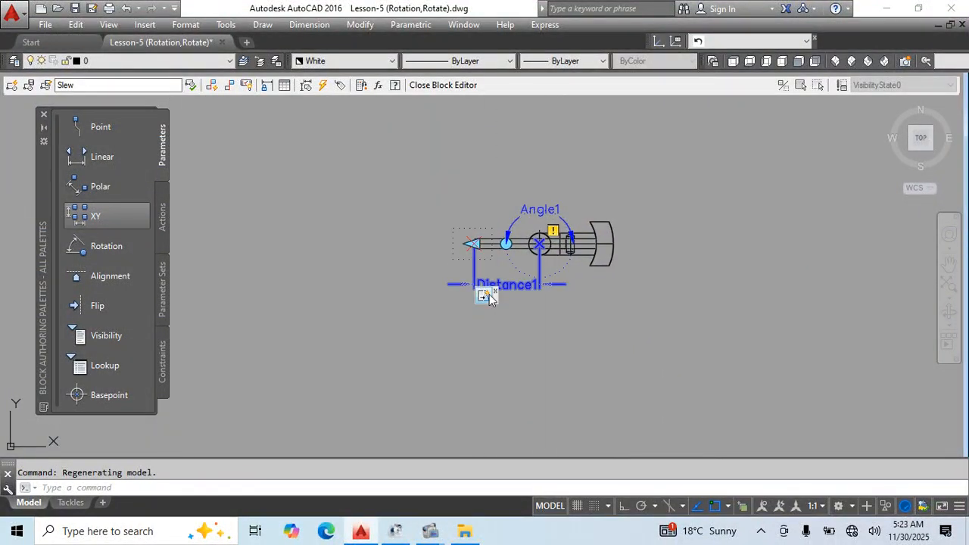
pyautogui.scroll(2, 519, 285)
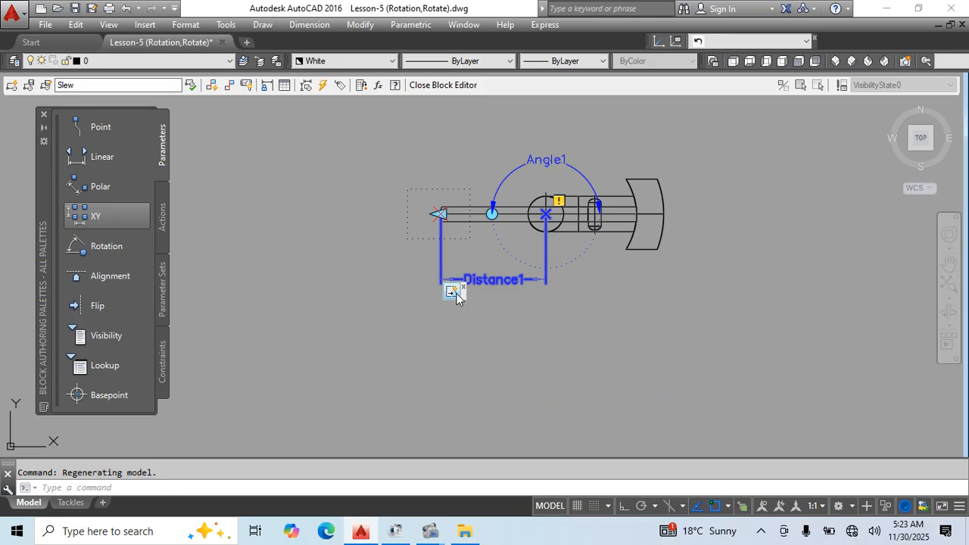
pyautogui.rightClick(456, 294)
pyautogui.click(486, 303)
pyautogui.moveTo(574, 348); pyautogui.dragTo(564, 357, button='middle')
pyautogui.press('Escape')
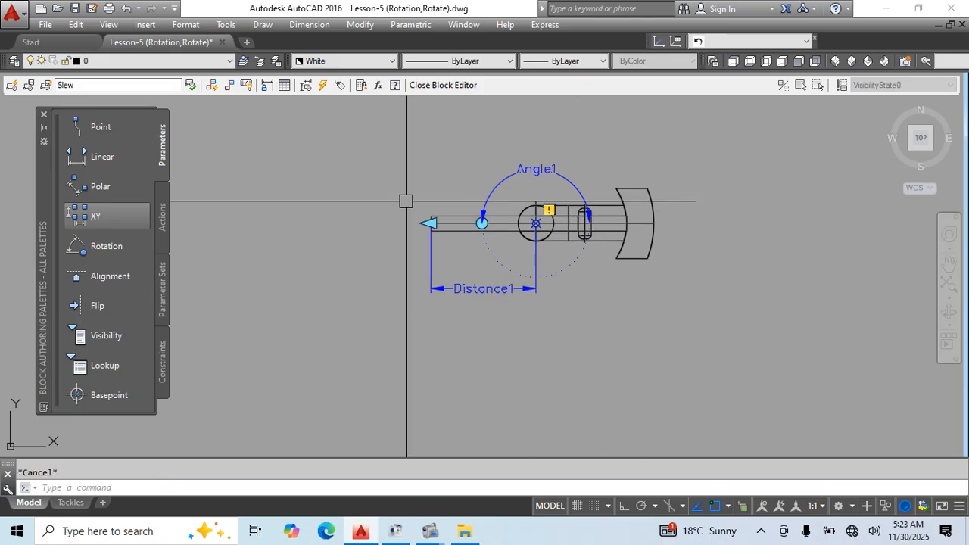
# Add a rotate action to the Angle1 rotation parameter, selecting the whole upper structure together with the linear parameter.
pyautogui.click(165, 217)
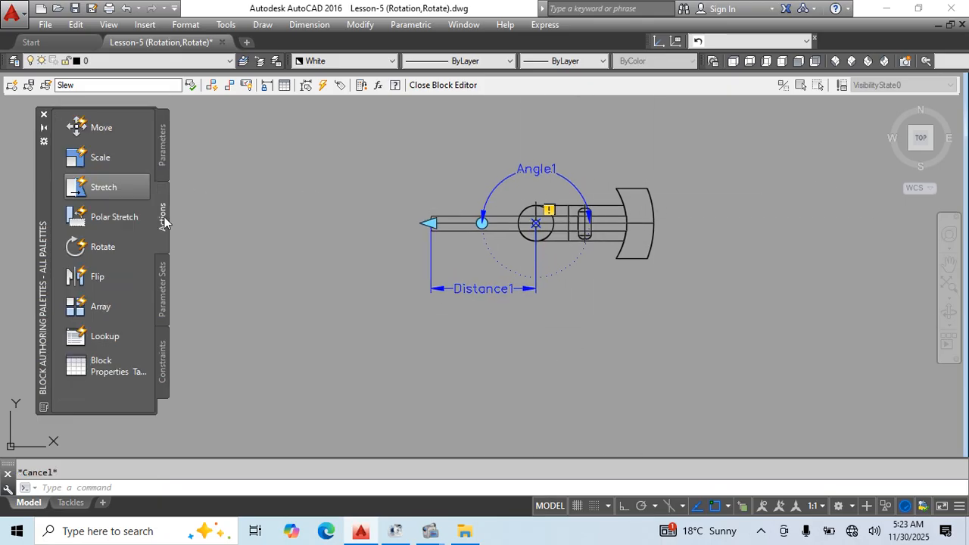
pyautogui.click(107, 247)
pyautogui.scroll(-2, 533, 163)
pyautogui.click(421, 148)
pyautogui.click(710, 262)
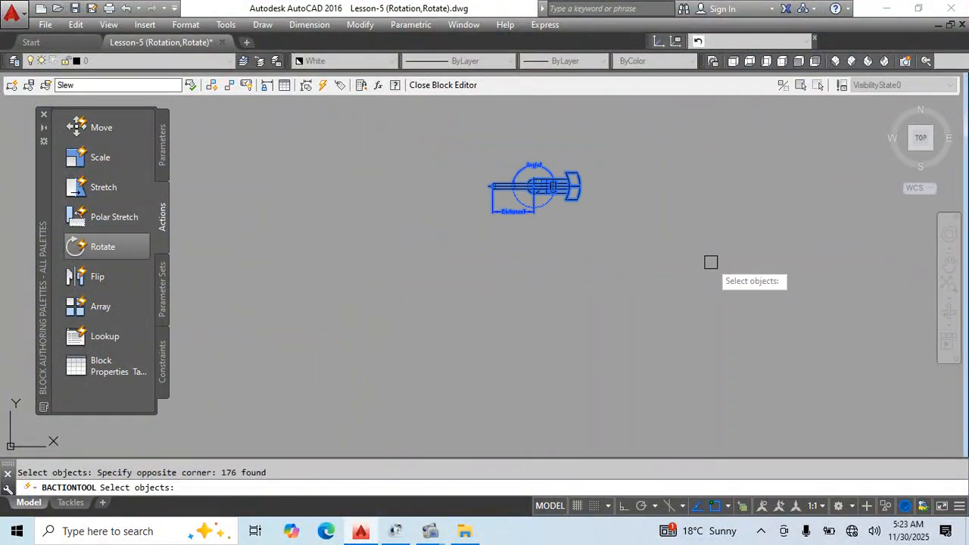
pyautogui.press('Return')
# Add a stretch action to Distance1's boom-tip point, framing the boom tip and selecting the boom objects crossing that end.
pyautogui.scroll(2, 457, 201)
pyautogui.moveTo(498, 237); pyautogui.dragTo(421, 260, button='middle')
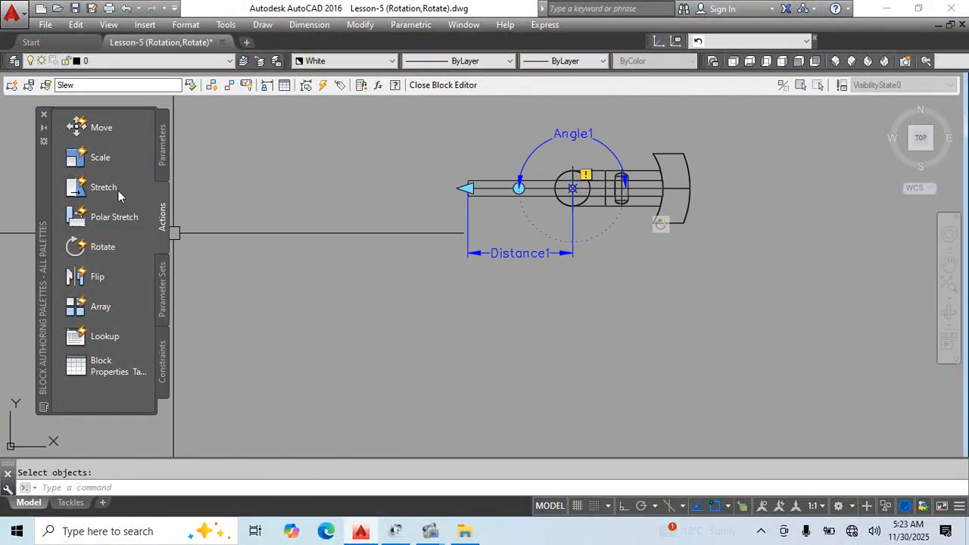
pyautogui.scroll(2, 418, 207)
pyautogui.click(499, 214)
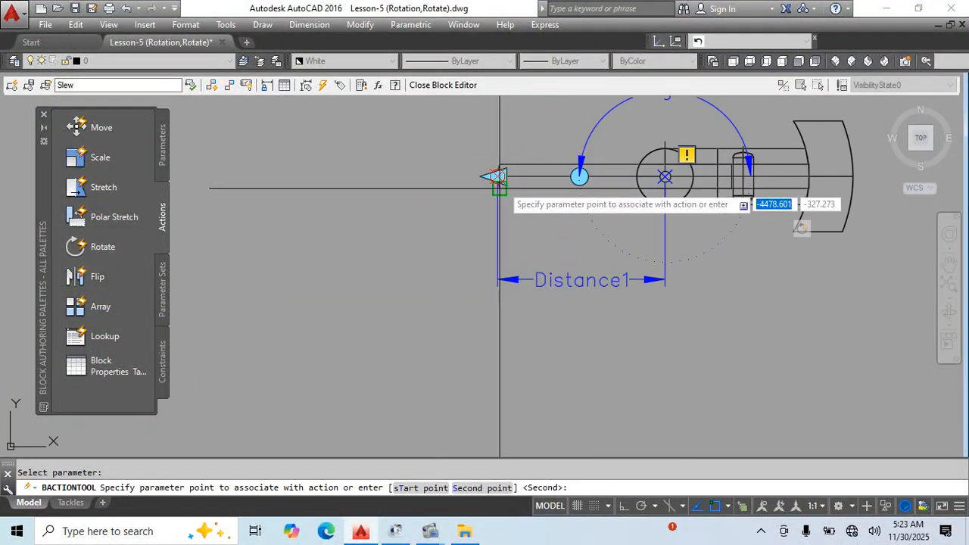
pyautogui.click(497, 175)
pyautogui.click(558, 130)
pyautogui.click(460, 221)
pyautogui.scroll(2, 519, 176)
pyautogui.click(539, 123)
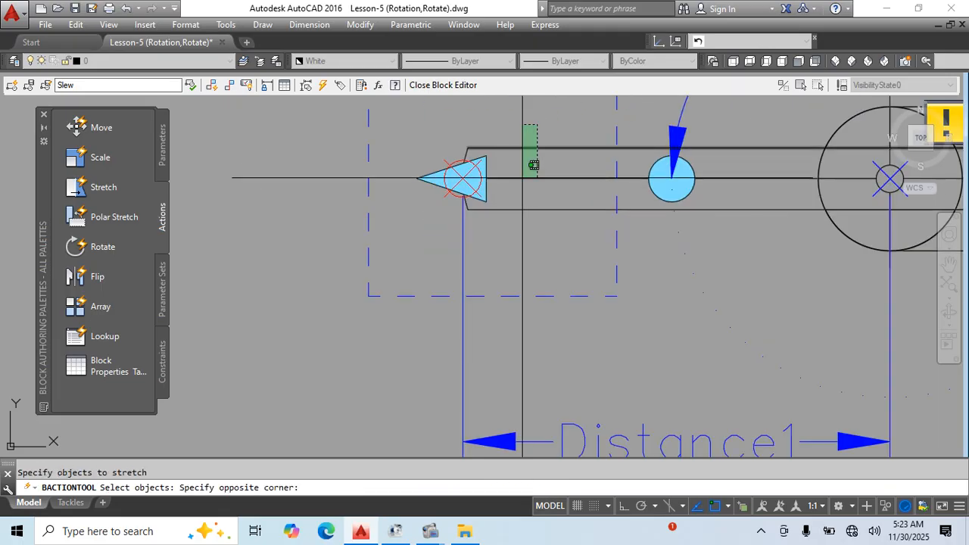
pyautogui.click(464, 245)
pyautogui.press('Return')
# Close the Block Editor and save the parameter and action changes to the Slew block.
pyautogui.scroll(-3, 464, 245)
pyautogui.moveTo(581, 316); pyautogui.dragTo(492, 333, button='middle')
pyautogui.write('bc')
pyautogui.press('Return')
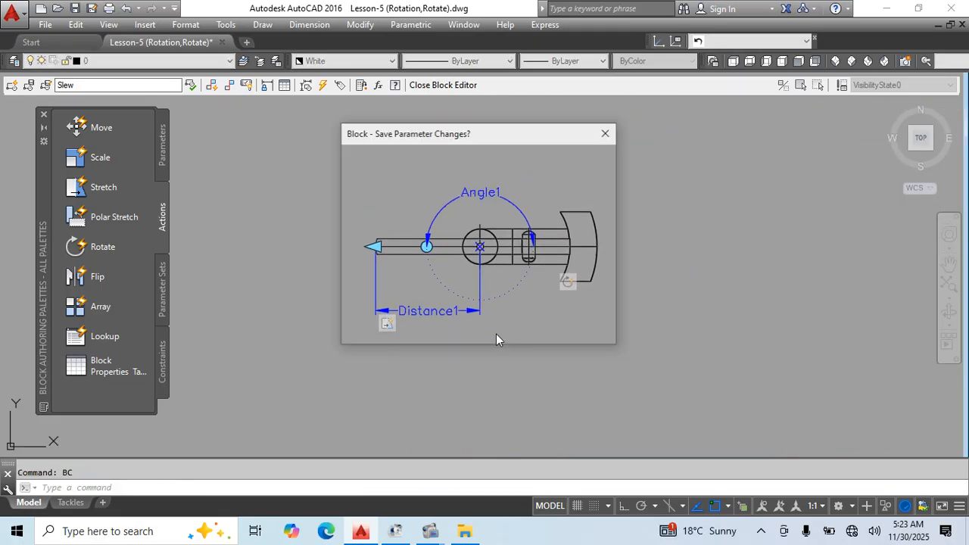
pyautogui.press('Return')
pyautogui.press('Return')
# Reset the stretched Slew block in the drawing to its default shape.
pyautogui.click(445, 330)
pyautogui.rightClick(443, 331)
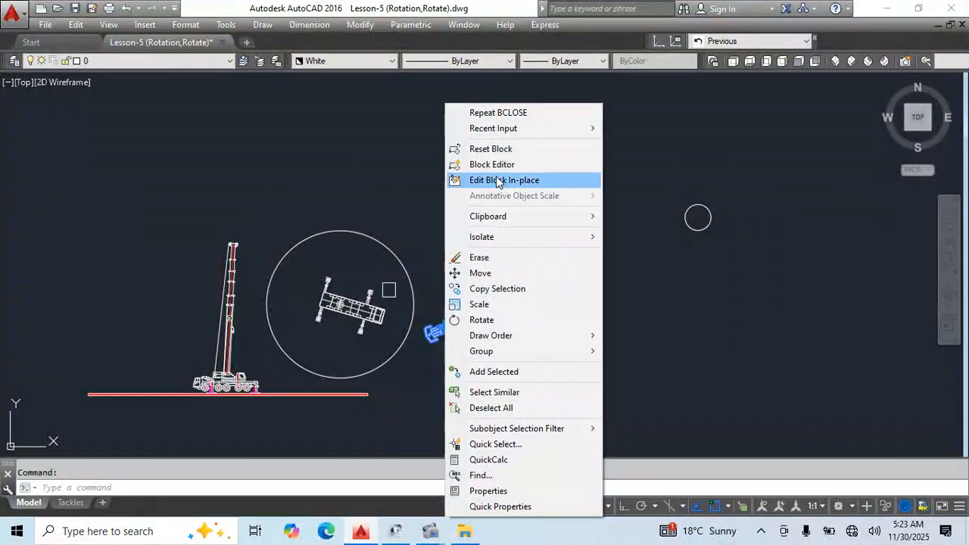
pyautogui.click(469, 148)
# Extend the Slew block's boom up toward the larger circle using its linear grip.
pyautogui.scroll(4, 461, 312)
pyautogui.moveTo(479, 370); pyautogui.dragTo(453, 322, button='middle')
pyautogui.click(461, 284)
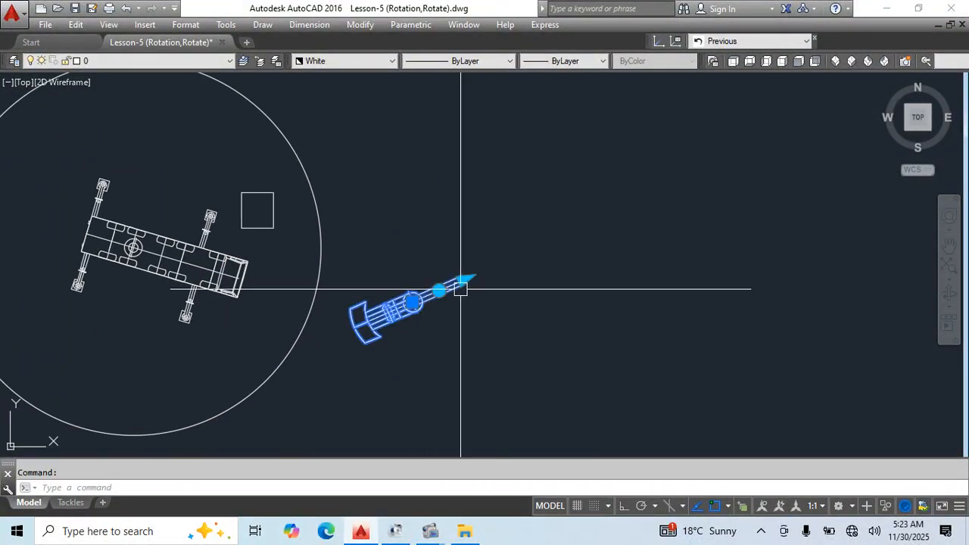
pyautogui.click(463, 279)
pyautogui.click(718, 194)
# Slew the extended upper structure with its rotation grip so the boom points through the small lower circle's centre.
pyautogui.click(439, 290)
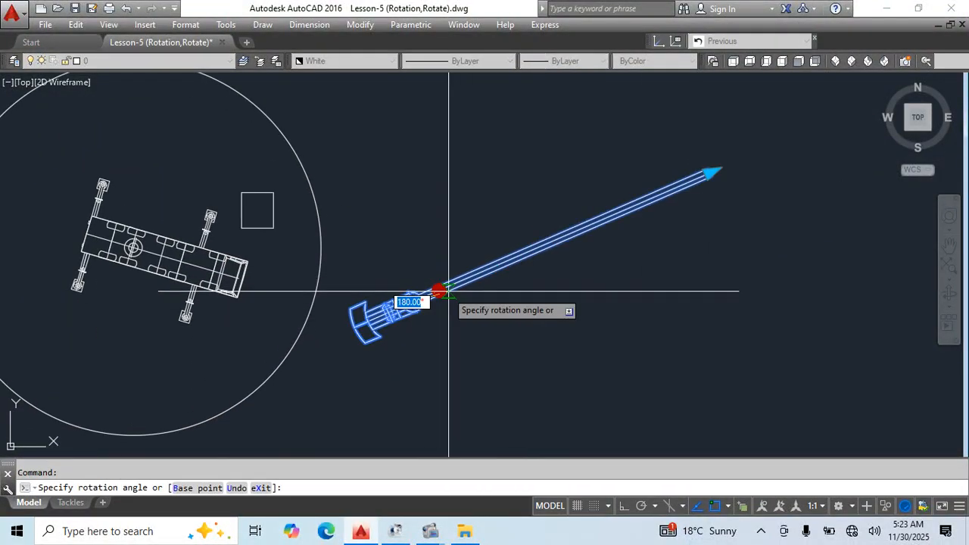
pyautogui.scroll(-3, 505, 268)
pyautogui.scroll(3, 478, 299)
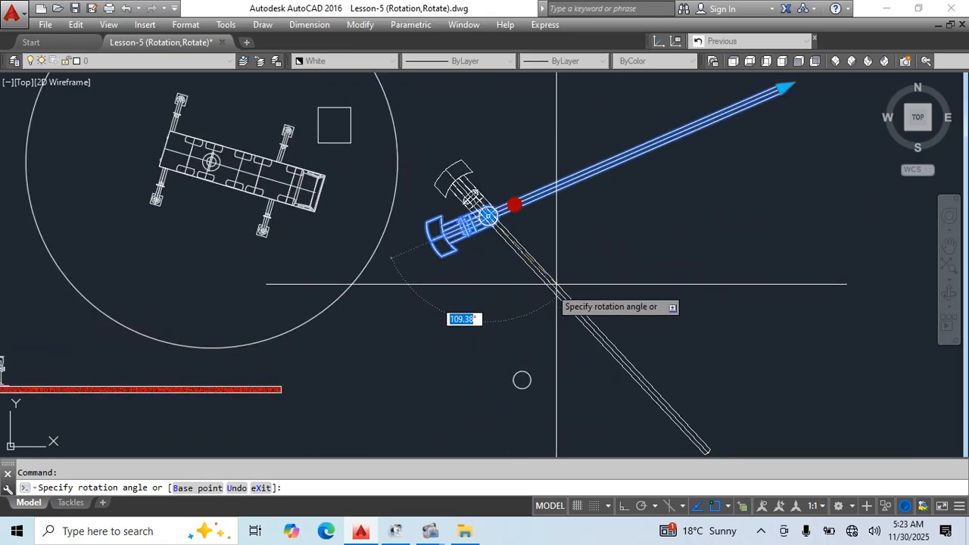
pyautogui.scroll(2, 519, 378)
pyautogui.click(512, 386)
# Shorten the slewed boom with its linear grip so the tip lands on the small lower circle's centre.
pyautogui.scroll(-3, 538, 365)
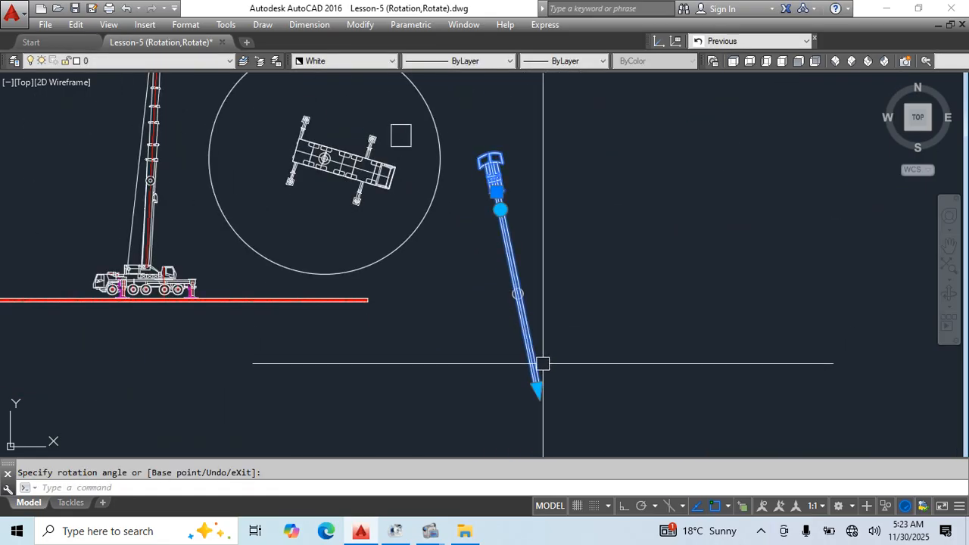
pyautogui.click(537, 388)
pyautogui.scroll(4, 515, 292)
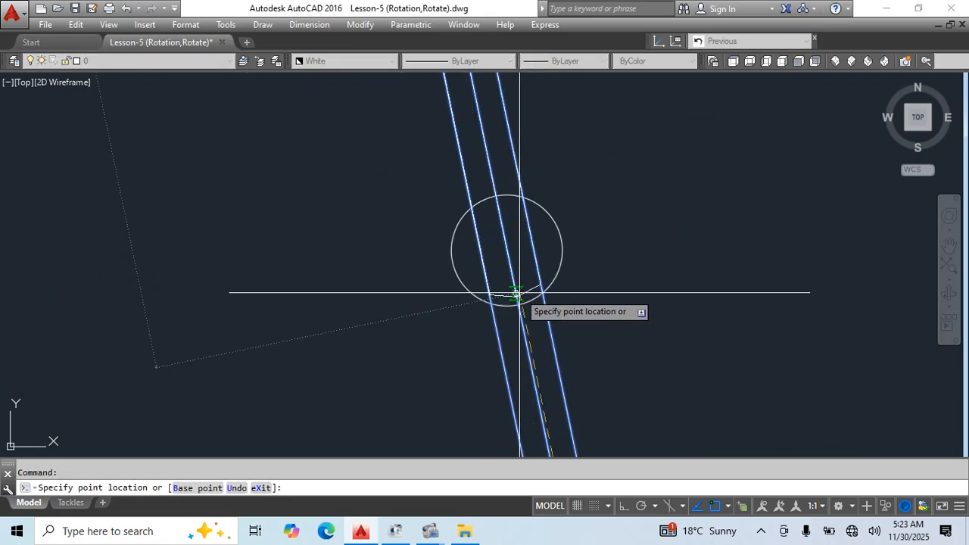
pyautogui.scroll(-5, 610, 262)
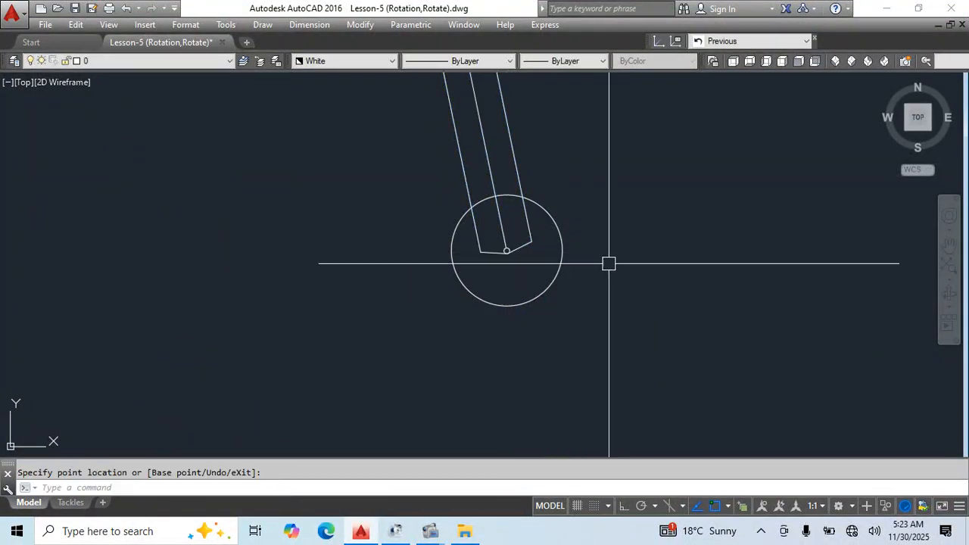
pyautogui.press('Escape')
# Reset the Slew block to its default boom length and slewing angle.
pyautogui.click(529, 231)
pyautogui.rightClick(530, 231)
pyautogui.click(558, 149)
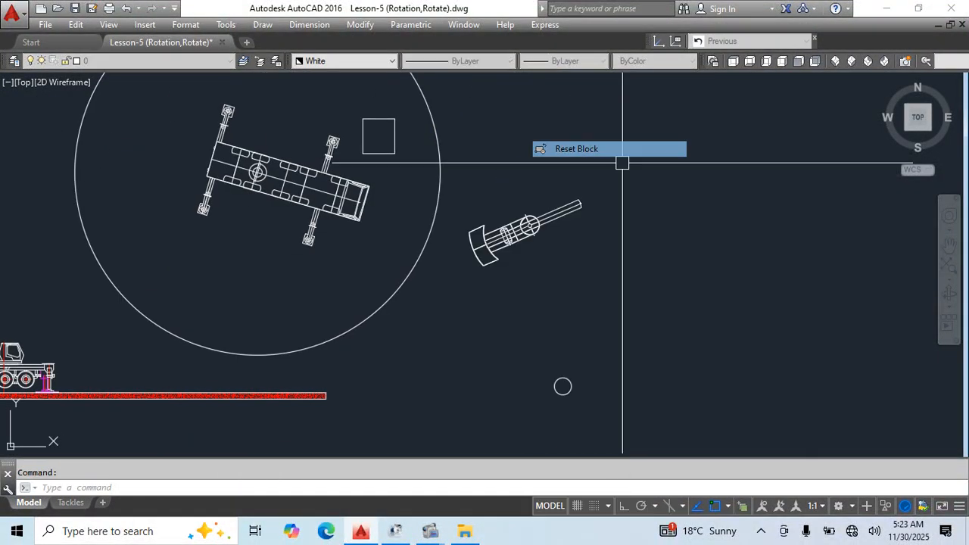
pyautogui.rightClick(513, 247)
pyautogui.press('Escape')
pyautogui.rightClick(497, 250)
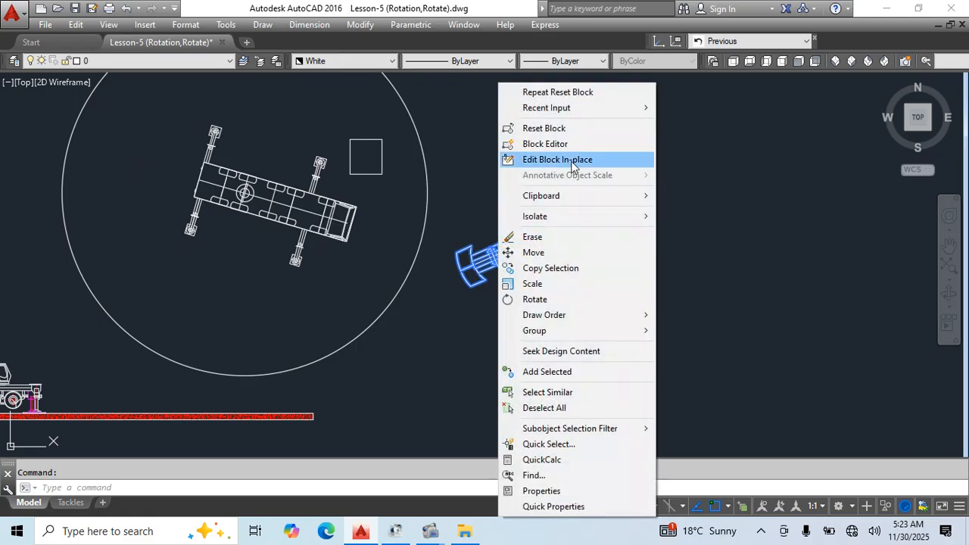
pyautogui.click(562, 130)
# Rotate the Slew block about its slewing centre by reference to the boom axis so the boom lies horizontal, pointing toward the chassis.
pyautogui.click(505, 267)
pyautogui.scroll(5, 535, 285)
pyautogui.moveTo(537, 284); pyautogui.dragTo(520, 318, button='middle')
pyautogui.write('ro')
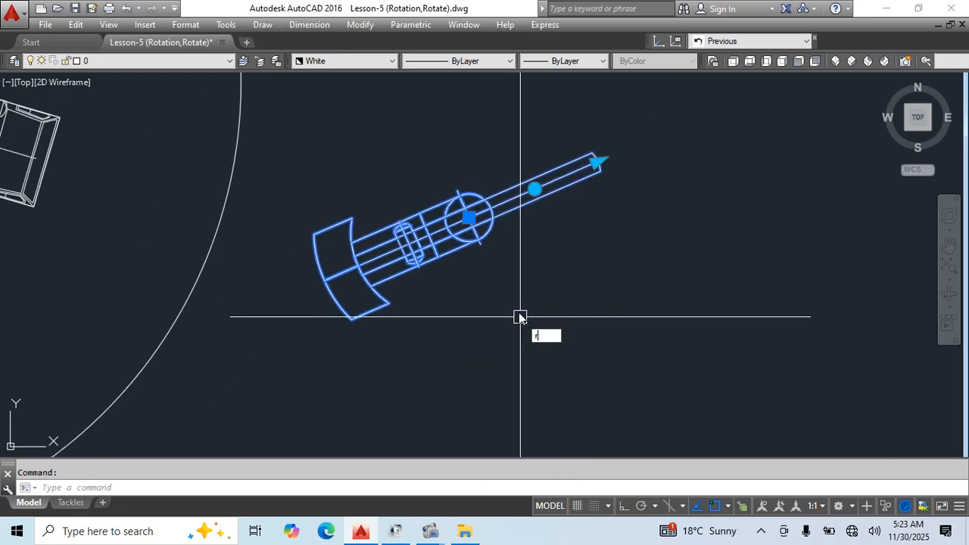
pyautogui.press('Return')
pyautogui.scroll(7, 454, 225)
pyautogui.click(509, 193)
pyautogui.write('r')
pyautogui.press('Return')
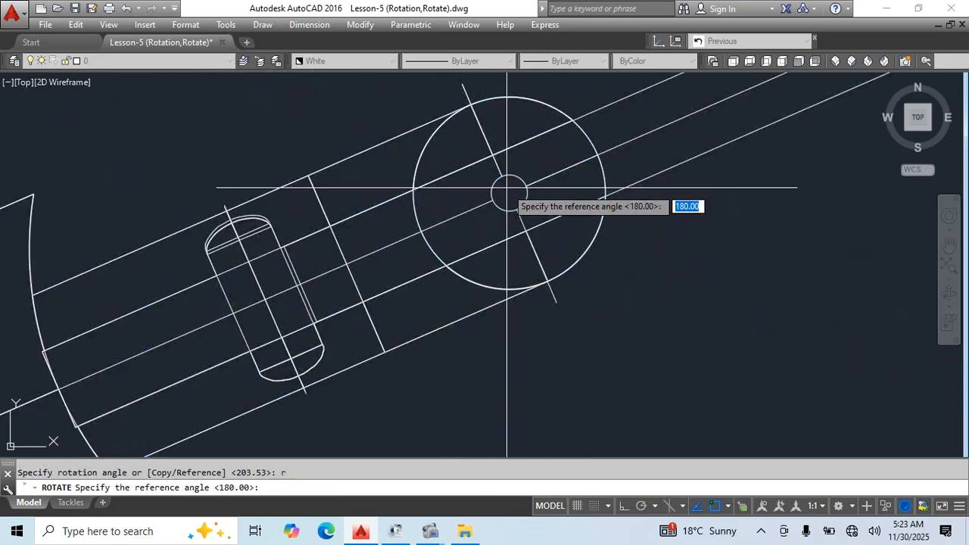
pyautogui.click(509, 193)
pyautogui.click(551, 174)
pyautogui.scroll(-6, 621, 236)
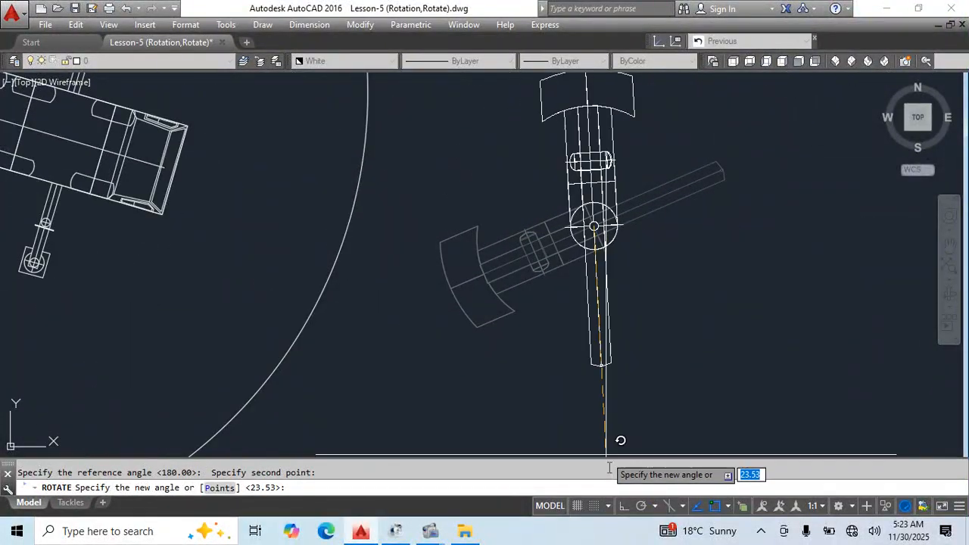
pyautogui.click(379, 255)
pyautogui.press('Escape')
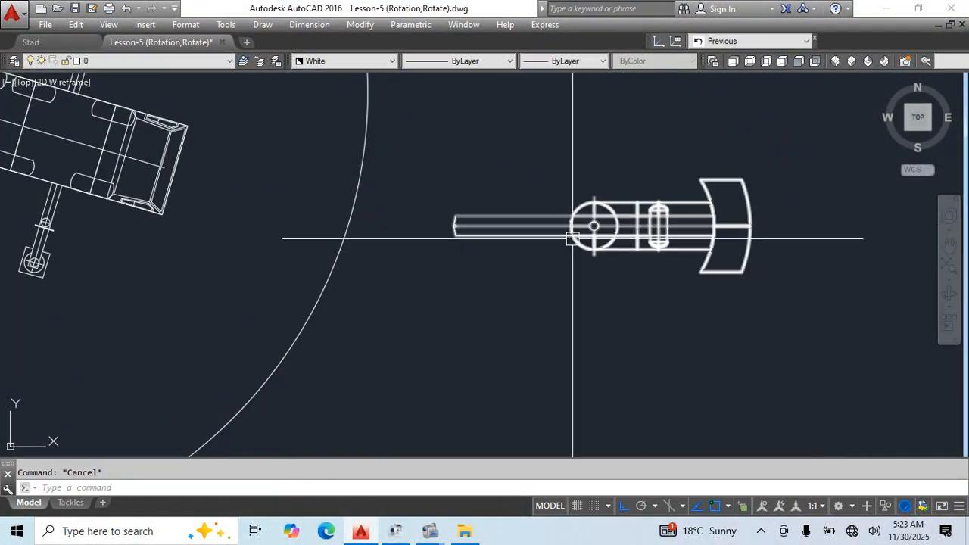
# Open the Slew block definition for editing and erase its Angle1 rotation parameter.
pyautogui.doubleClick(535, 223)
pyautogui.click(490, 359)
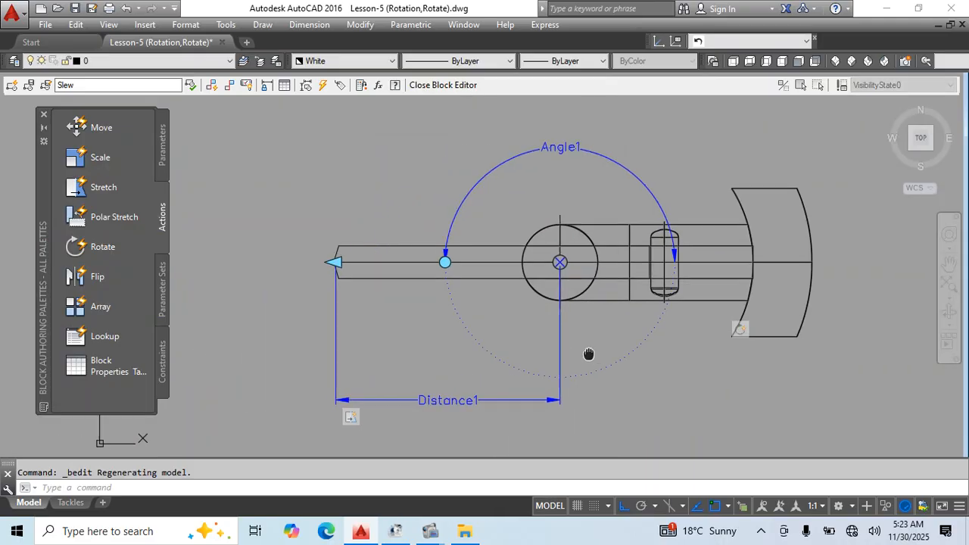
pyautogui.press('Escape')
pyautogui.click(635, 152)
pyautogui.click(565, 177)
pyautogui.write('e')
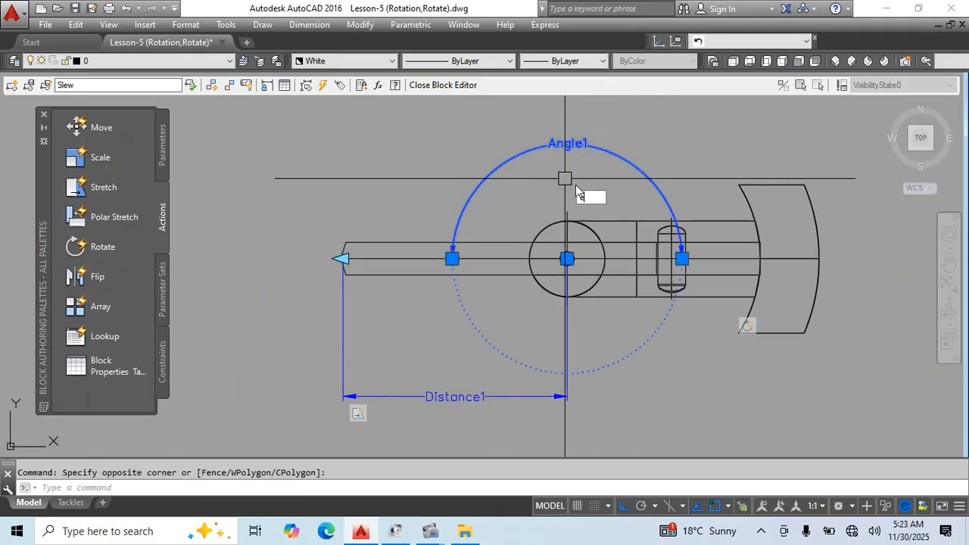
pyautogui.press('Return')
# Add a Stretch action to the linear parameter's boom-tip point, framing the tip and picking the boom objects there.
pyautogui.moveTo(566, 402); pyautogui.dragTo(602, 338, button='middle')
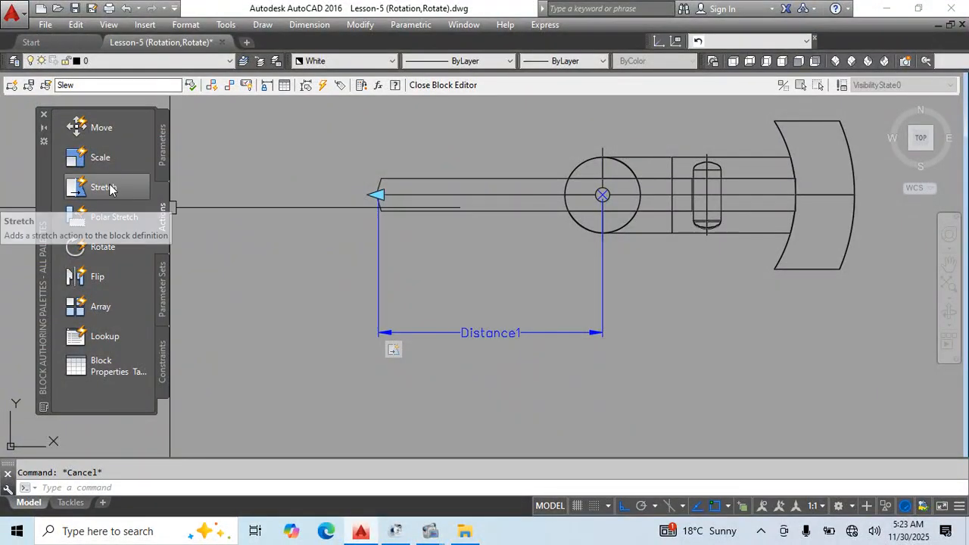
pyautogui.click(110, 188)
pyautogui.click(378, 244)
pyautogui.scroll(5, 363, 215)
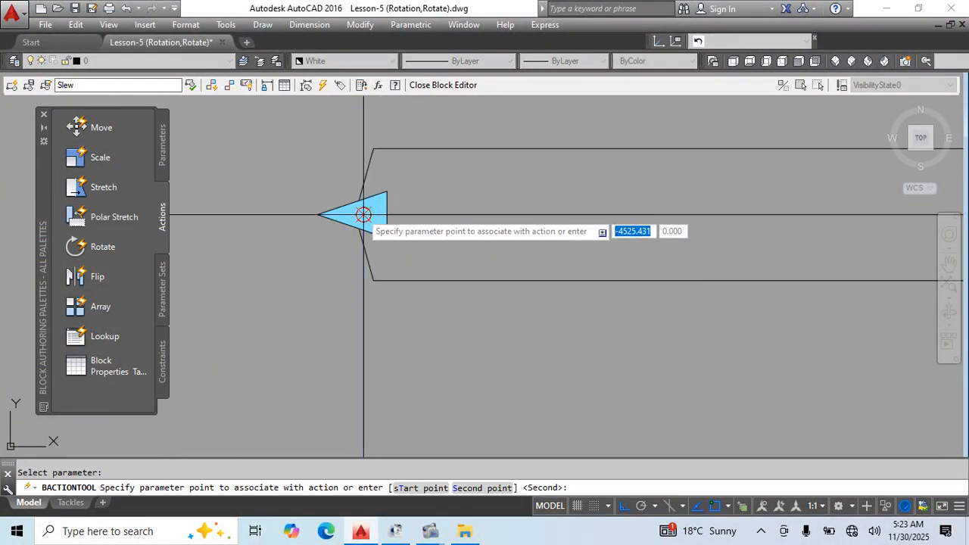
pyautogui.click(363, 215)
pyautogui.scroll(-5, 364, 215)
pyautogui.click(316, 152)
pyautogui.click(453, 274)
pyautogui.click(414, 175)
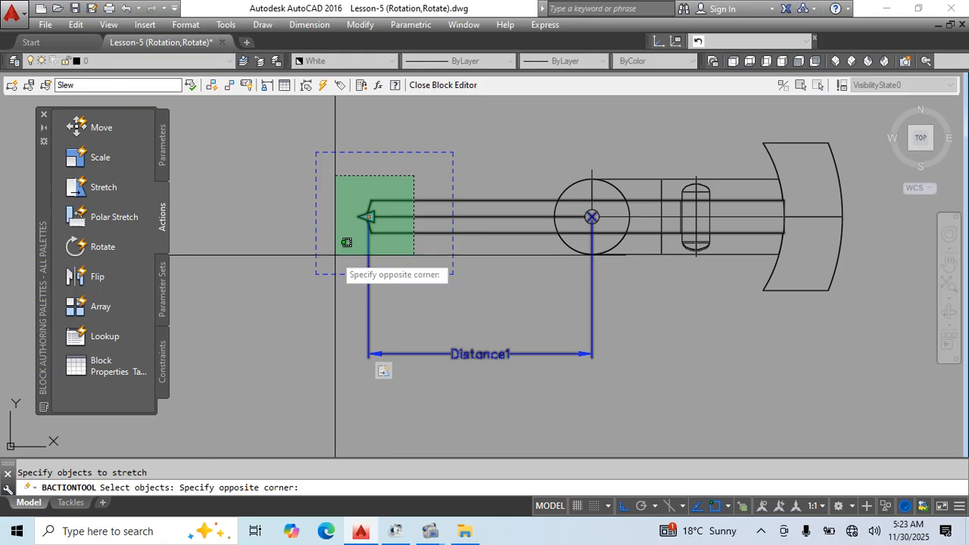
pyautogui.click(335, 254)
pyautogui.press('Return')
pyautogui.scroll(-1, 619, 274)
pyautogui.scroll(1, 510, 334)
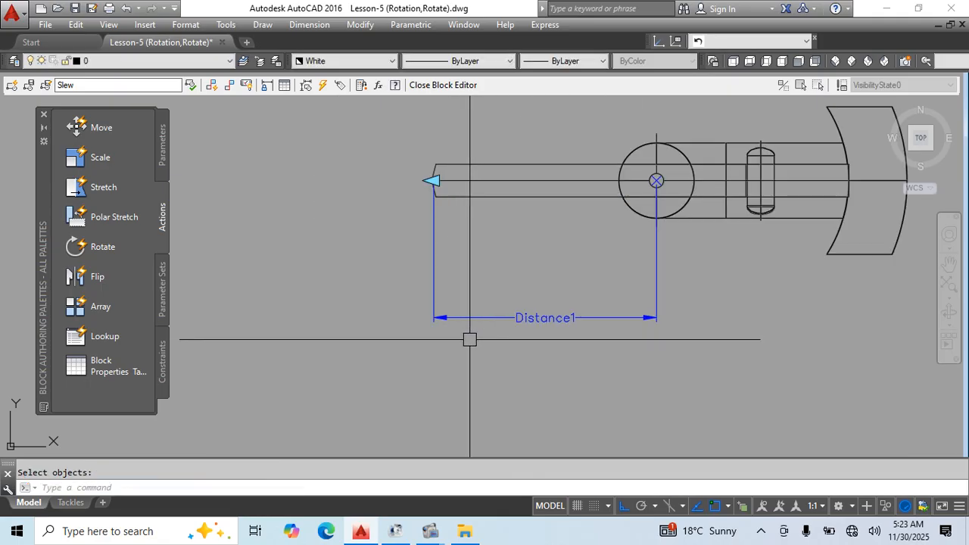
pyautogui.scroll(-2, 458, 298)
pyautogui.click(579, 291)
pyautogui.click(429, 368)
pyautogui.scroll(2, 465, 320)
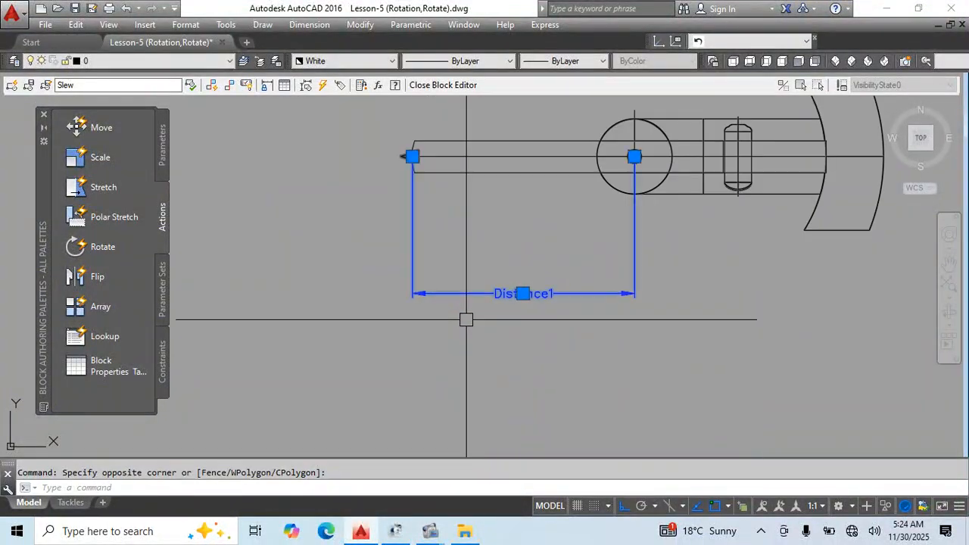
pyautogui.press('Escape')
pyautogui.click(666, 235)
pyautogui.click(268, 365)
pyautogui.press('Escape')
# Try to delete the constraints from all objects in the Slew block.
pyautogui.scroll(-3, 378, 280)
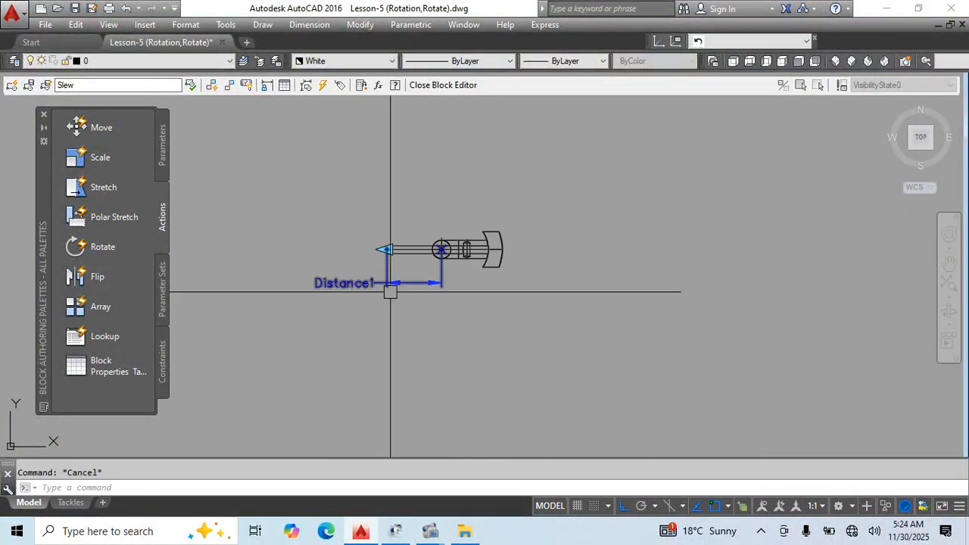
pyautogui.click(307, 197)
pyautogui.click(650, 370)
pyautogui.press('Escape')
pyautogui.click(709, 180)
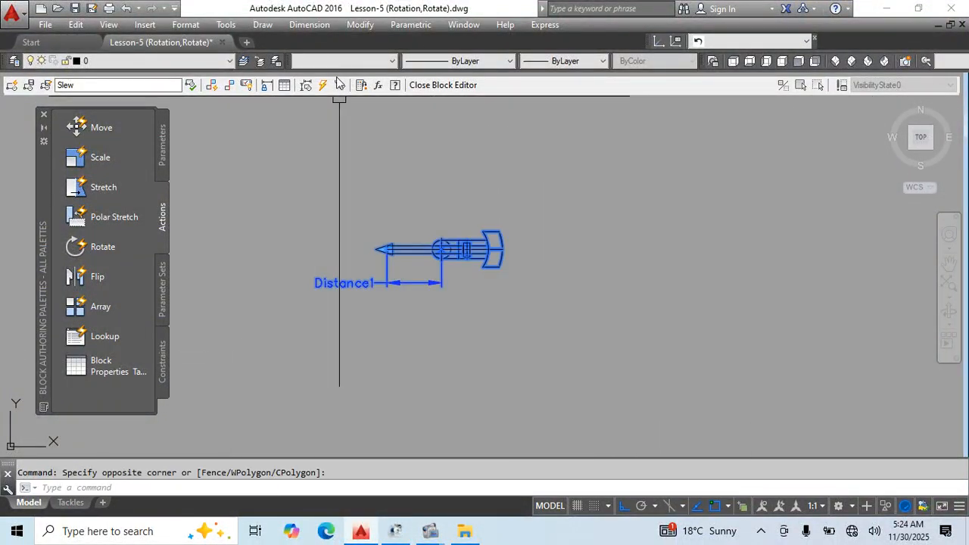
pyautogui.click(411, 24)
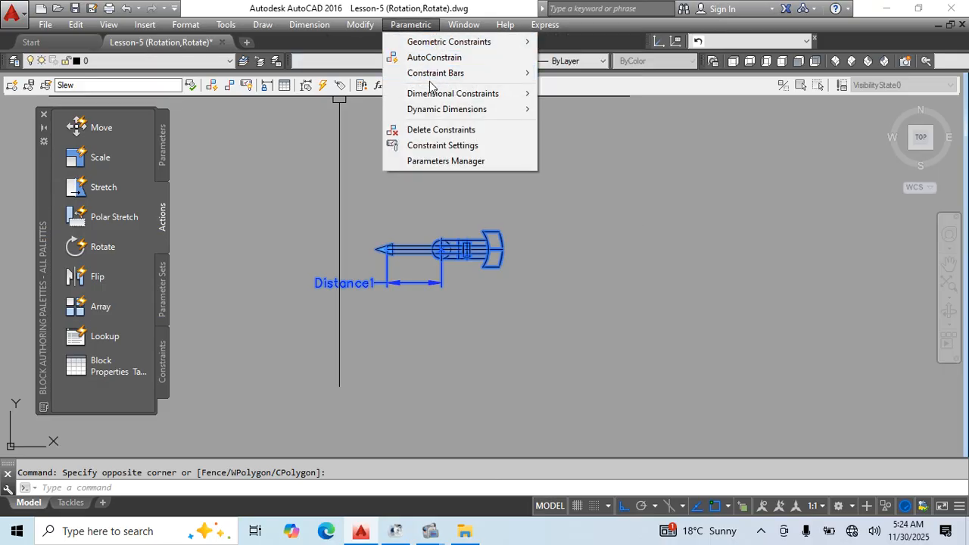
pyautogui.click(450, 134)
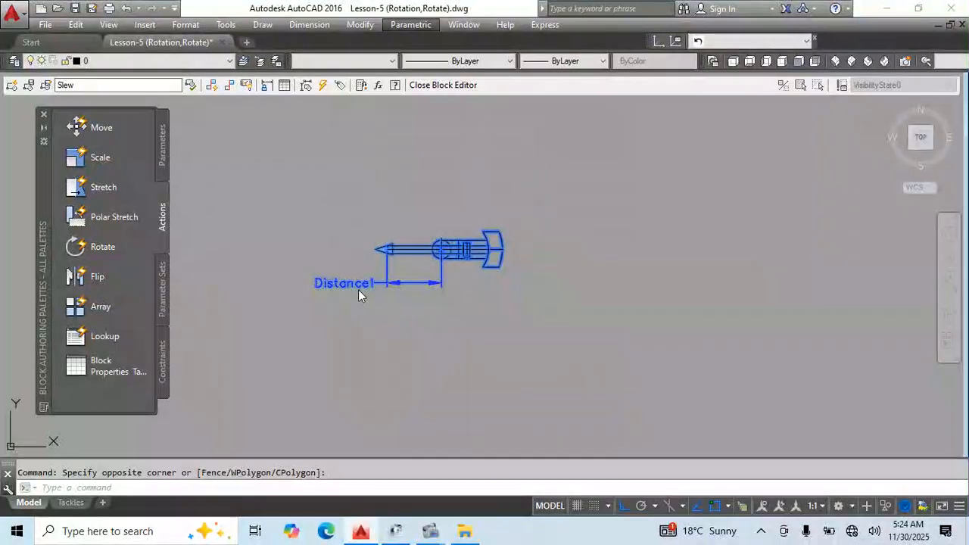
# Add another Stretch action to the linear parameter's boom-tip point, with a stretch frame beginning at the tip.
pyautogui.click(99, 187)
pyautogui.click(390, 283)
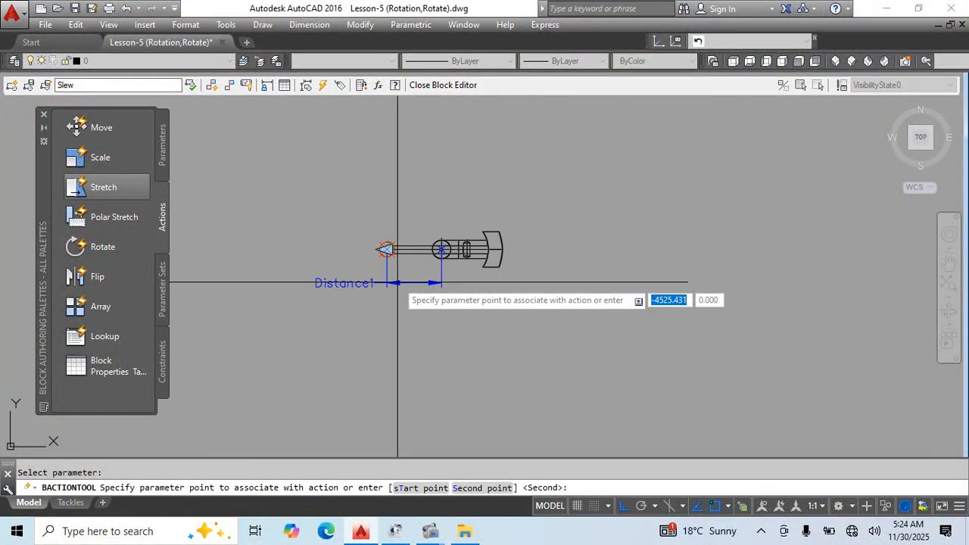
pyautogui.click(386, 250)
pyautogui.click(383, 263)
pyautogui.click(423, 220)
pyautogui.click(352, 315)
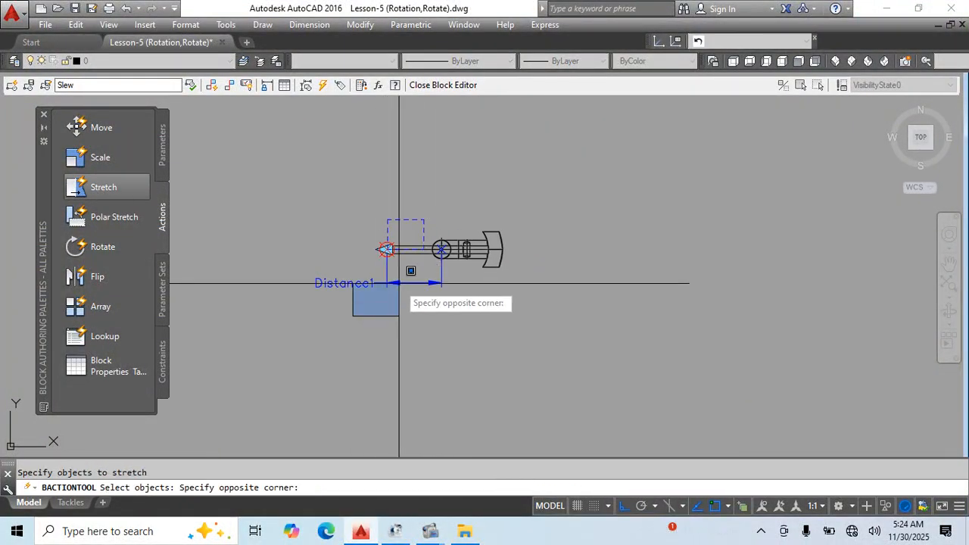
pyautogui.click(402, 301)
pyautogui.scroll(3, 395, 242)
pyautogui.click(454, 208)
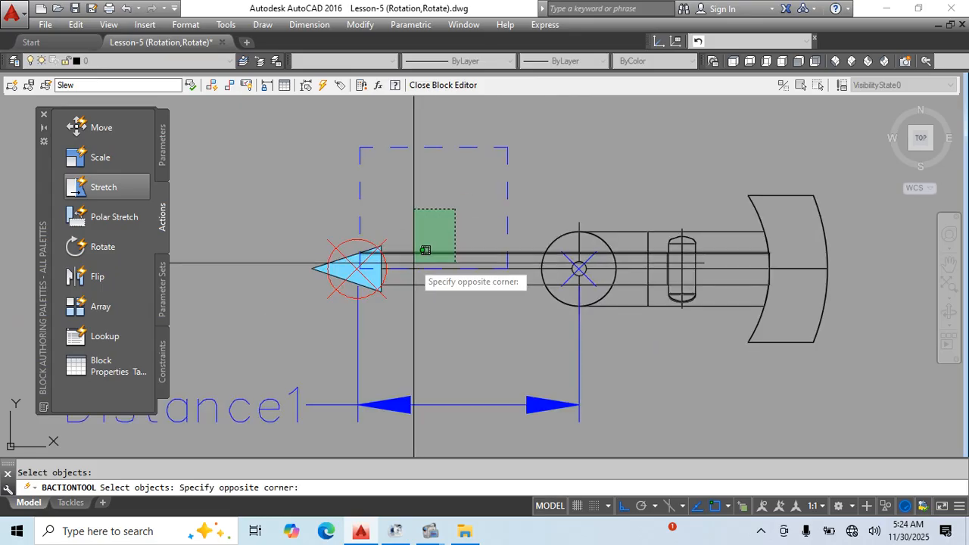
pyautogui.click(413, 262)
pyautogui.press('Return')
pyautogui.scroll(-1, 463, 265)
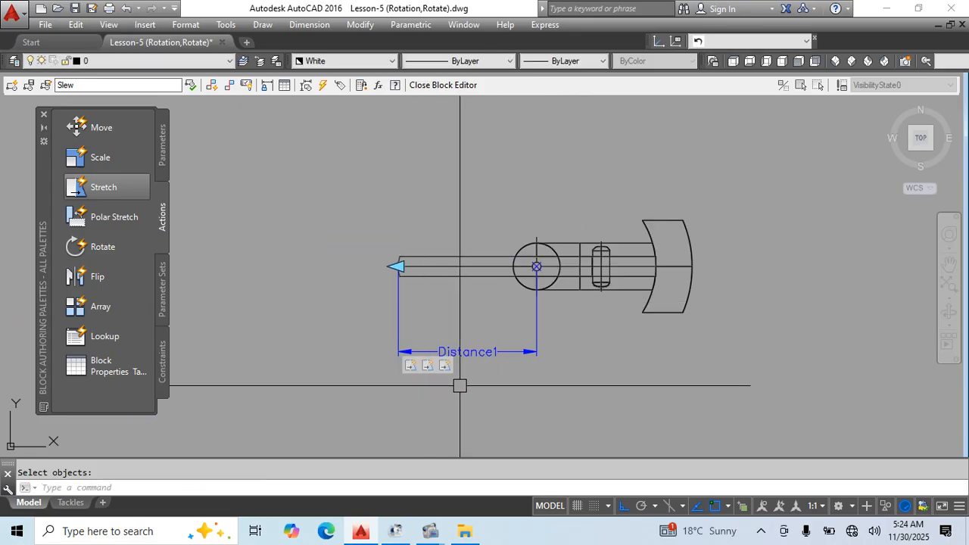
# Select the complete upper structure with its parameter and try Delete Constraints on it again.
pyautogui.scroll(-3, 463, 387)
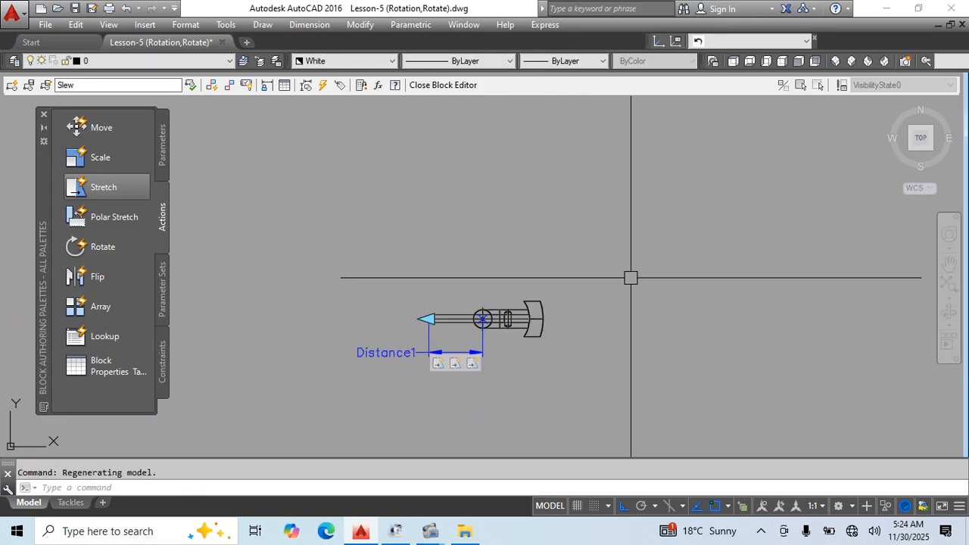
pyautogui.click(683, 211)
pyautogui.click(253, 412)
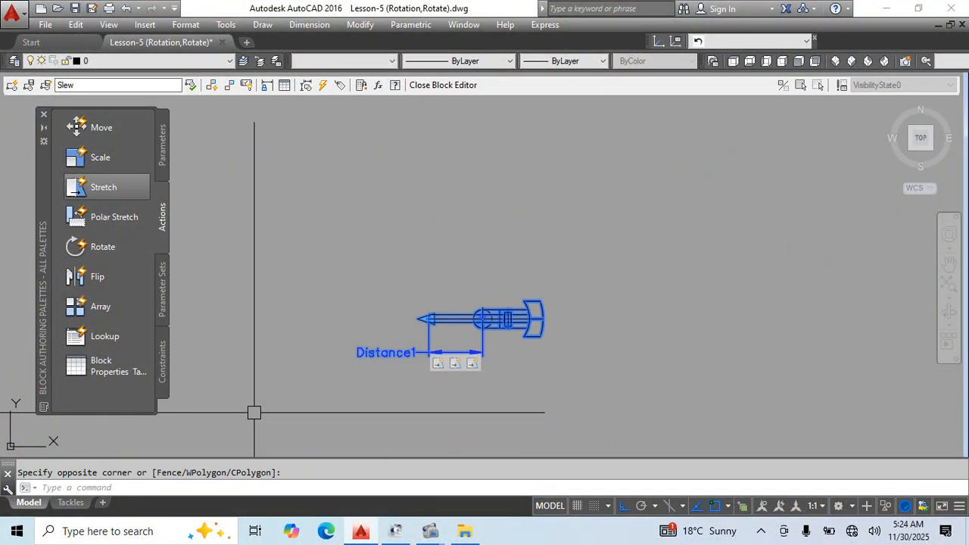
pyautogui.click(410, 24)
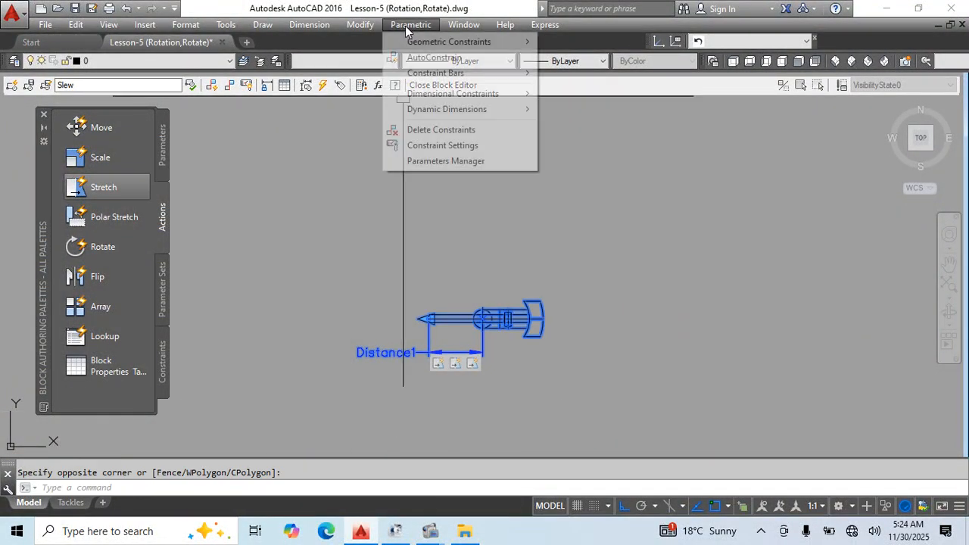
pyautogui.click(422, 131)
pyautogui.scroll(3, 487, 393)
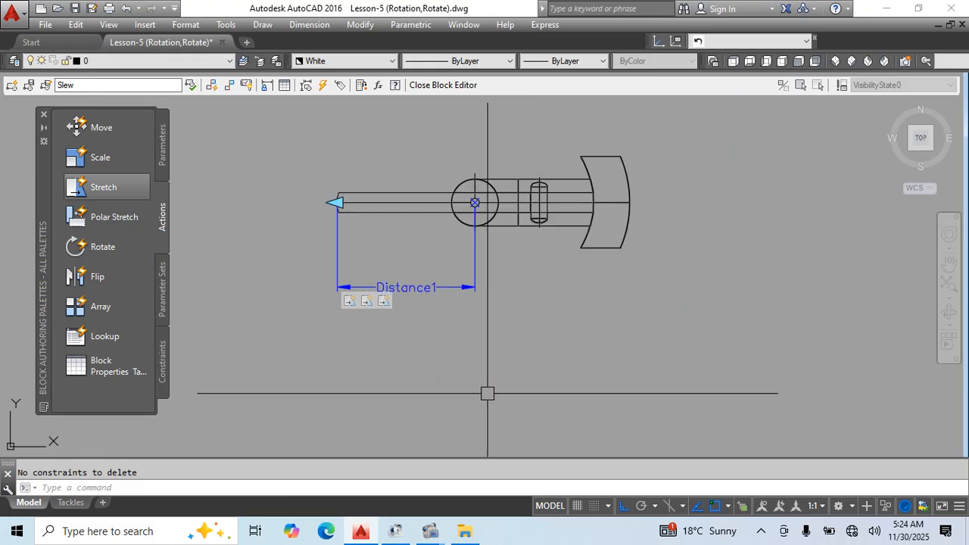
pyautogui.click(423, 327)
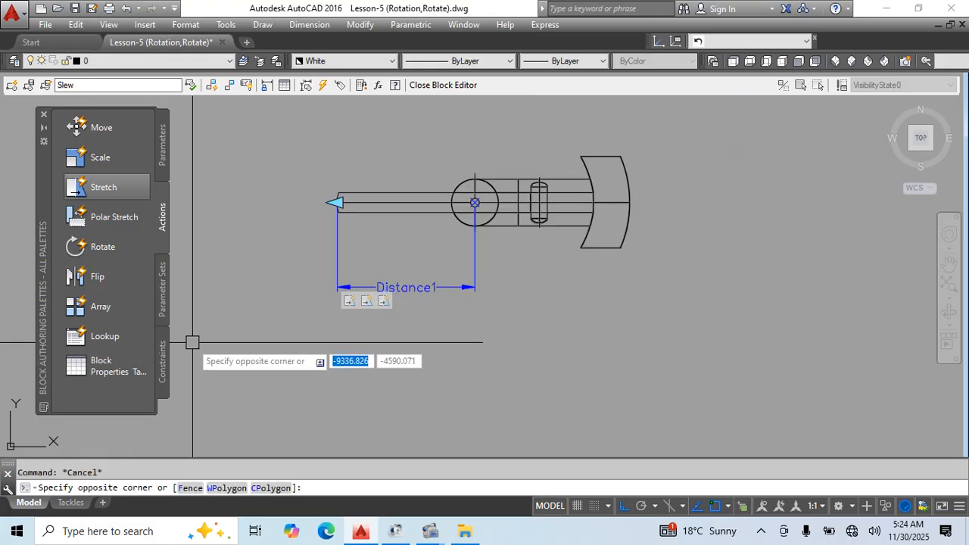
pyautogui.click(411, 24)
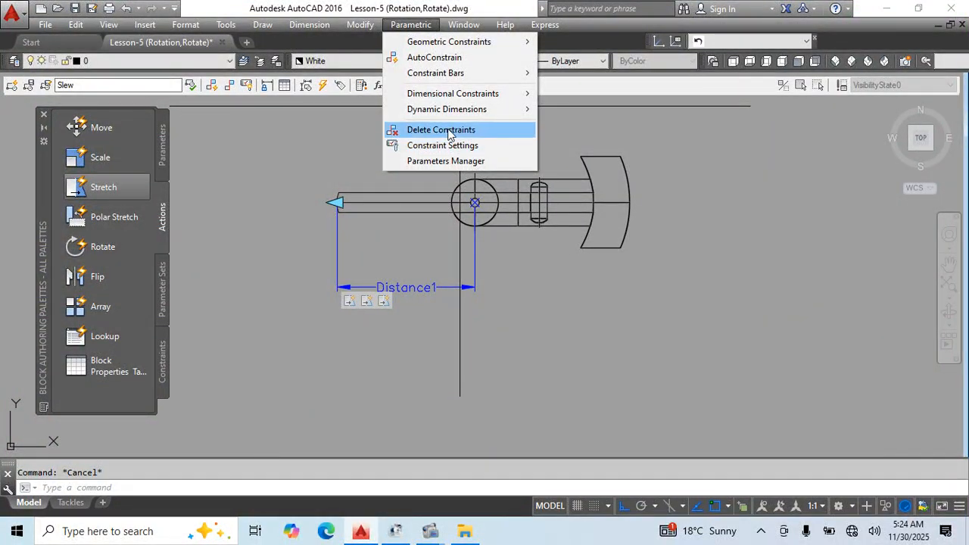
pyautogui.moveTo(459, 50)
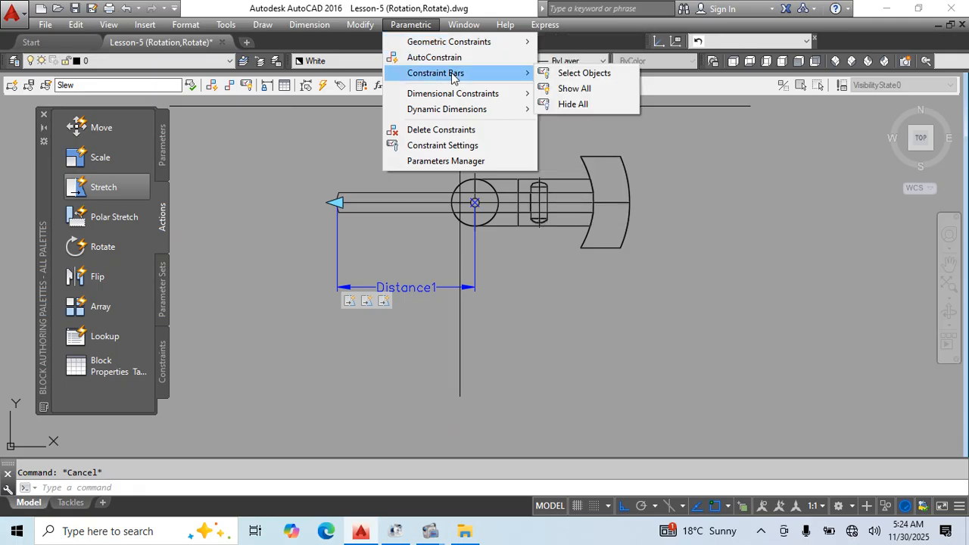
pyautogui.moveTo(452, 98)
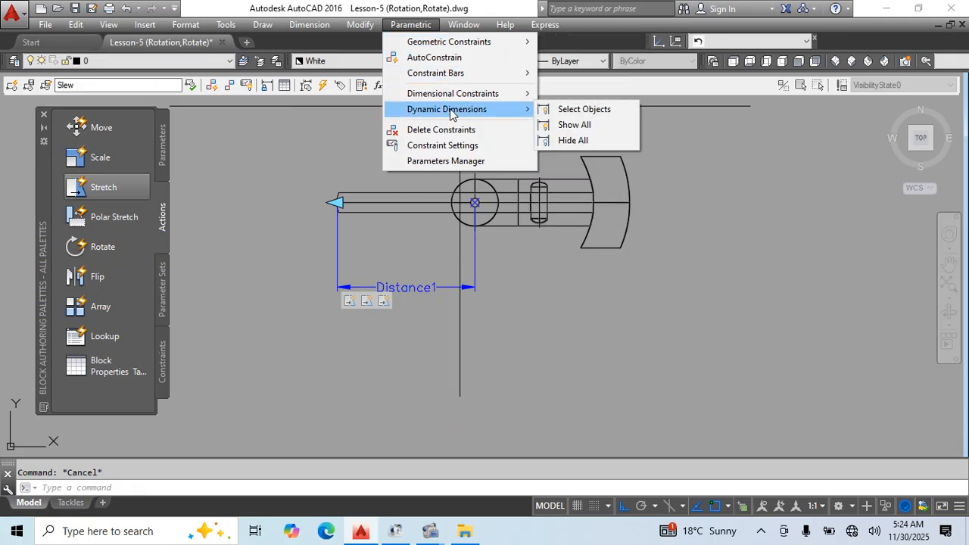
pyautogui.moveTo(499, 94)
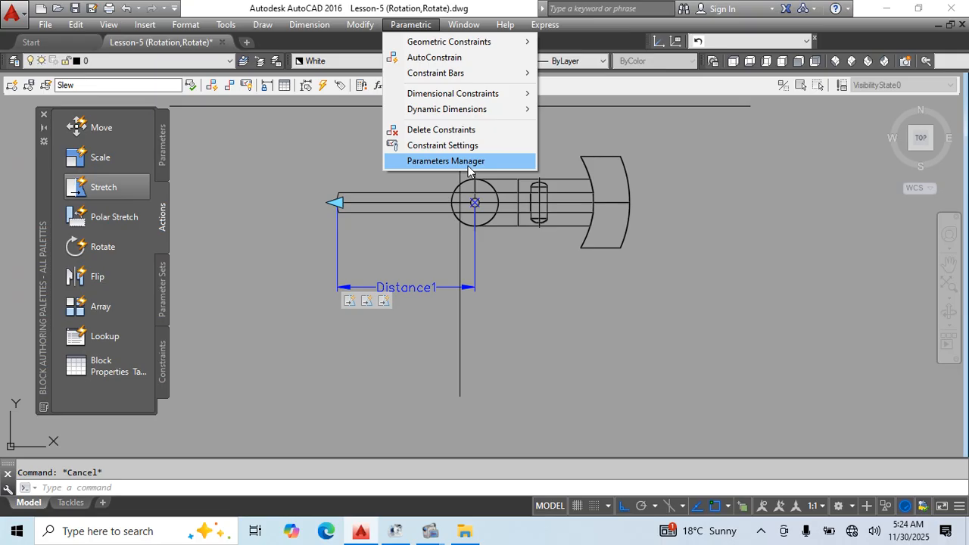
pyautogui.press('Escape')
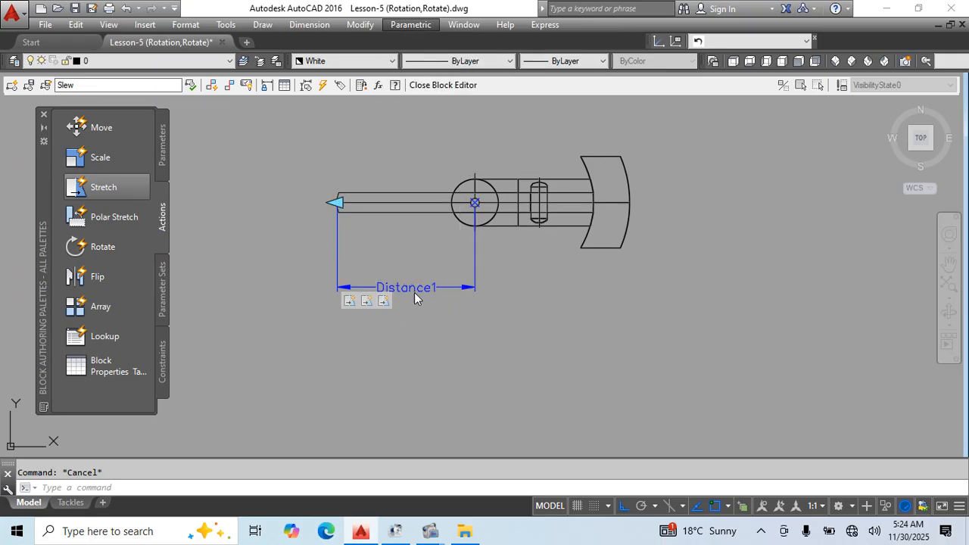
# Delete the Distance1 linear parameter together with its stretch actions.
pyautogui.click(499, 261)
pyautogui.press('Escape')
pyautogui.click(477, 274)
pyautogui.press('Delete')
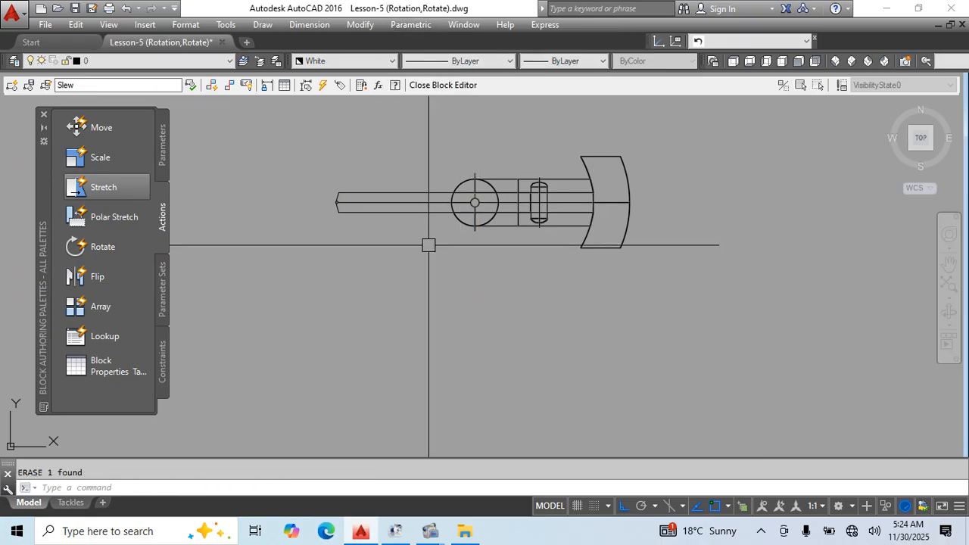
# Add a linear parameter from the slewing centre to the boom tip and place its label below the boom.
pyautogui.click(162, 152)
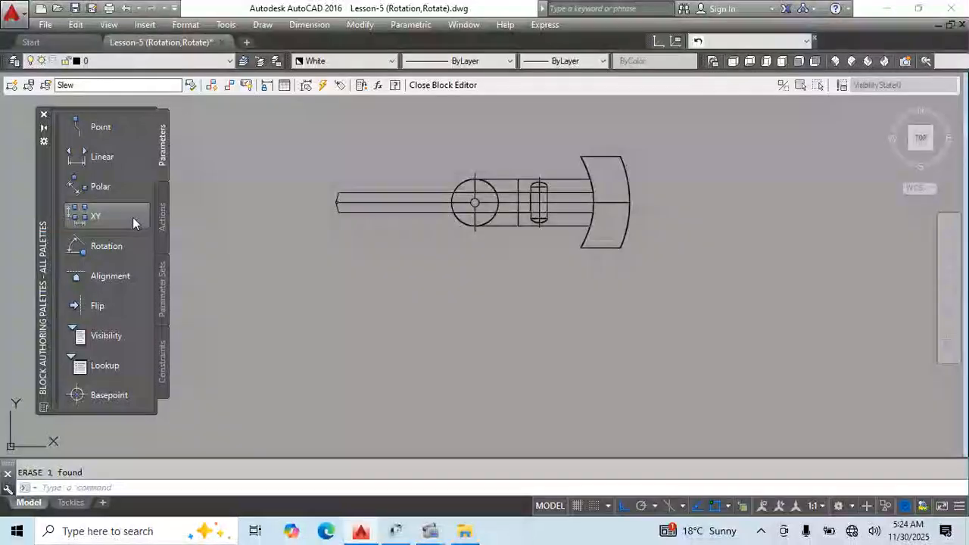
pyautogui.click(103, 161)
pyautogui.scroll(3, 477, 202)
pyautogui.click(480, 201)
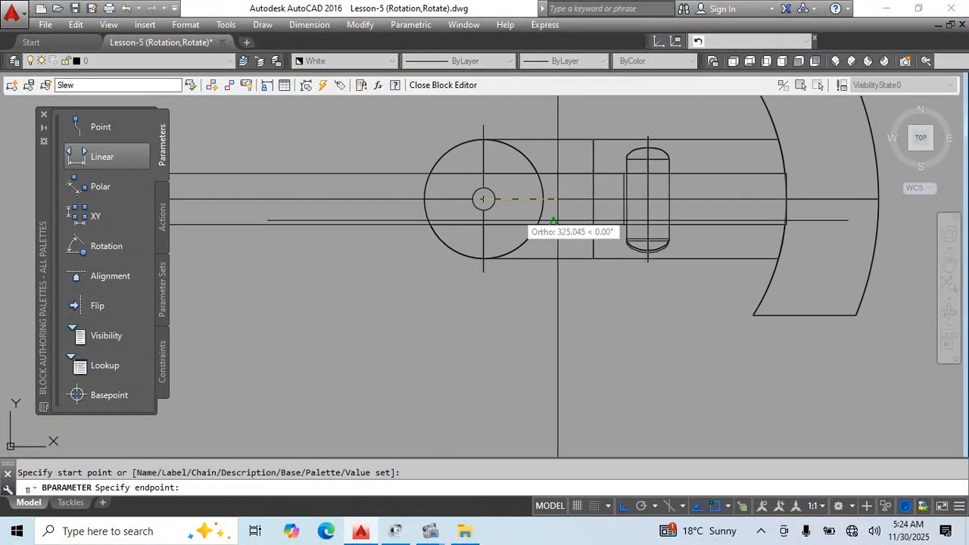
pyautogui.scroll(-3, 456, 207)
pyautogui.scroll(3, 424, 216)
pyautogui.click(443, 219)
pyautogui.scroll(-3, 443, 219)
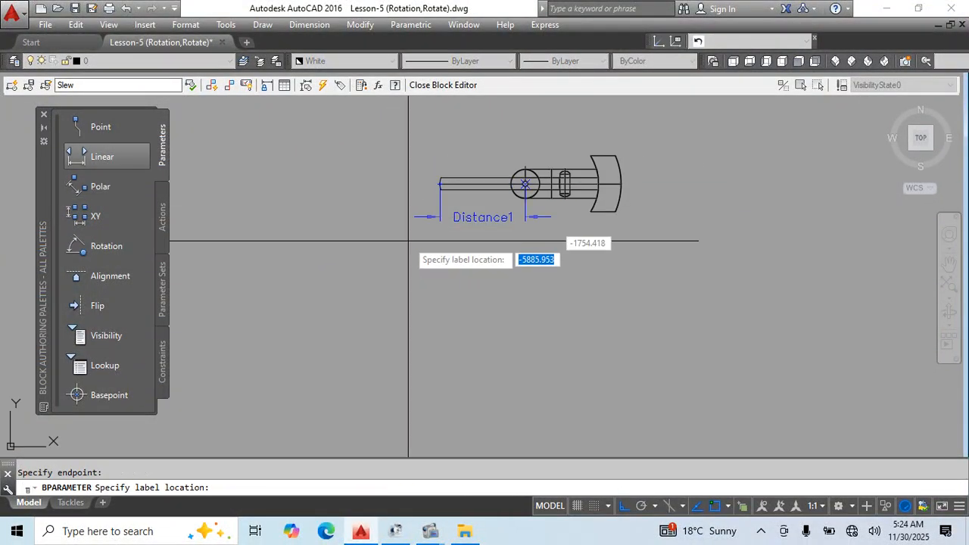
pyautogui.click(482, 309)
# Add a Stretch action at the new linear parameter's boom-tip point, framing the tip and selecting the boom objects crossing it.
pyautogui.click(163, 220)
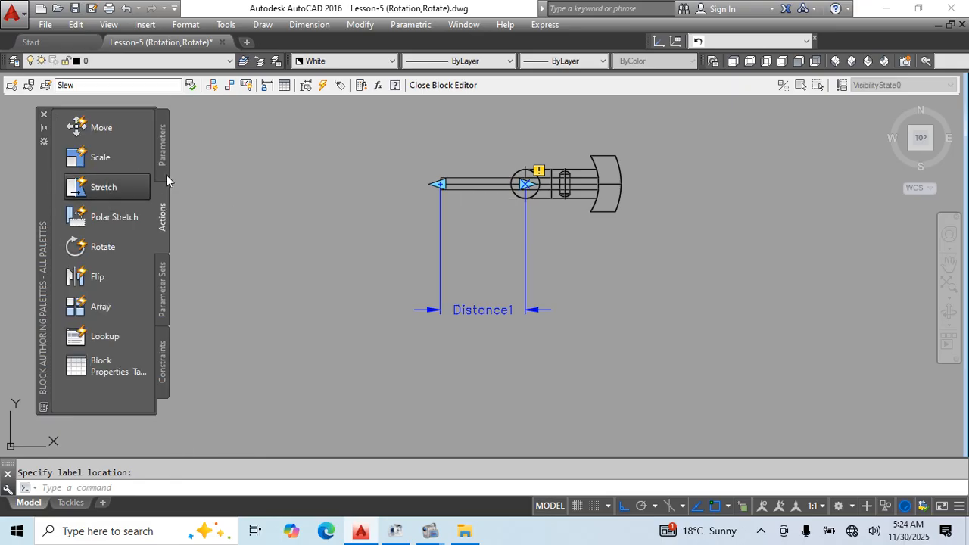
pyautogui.click(113, 187)
pyautogui.click(439, 224)
pyautogui.scroll(3, 402, 196)
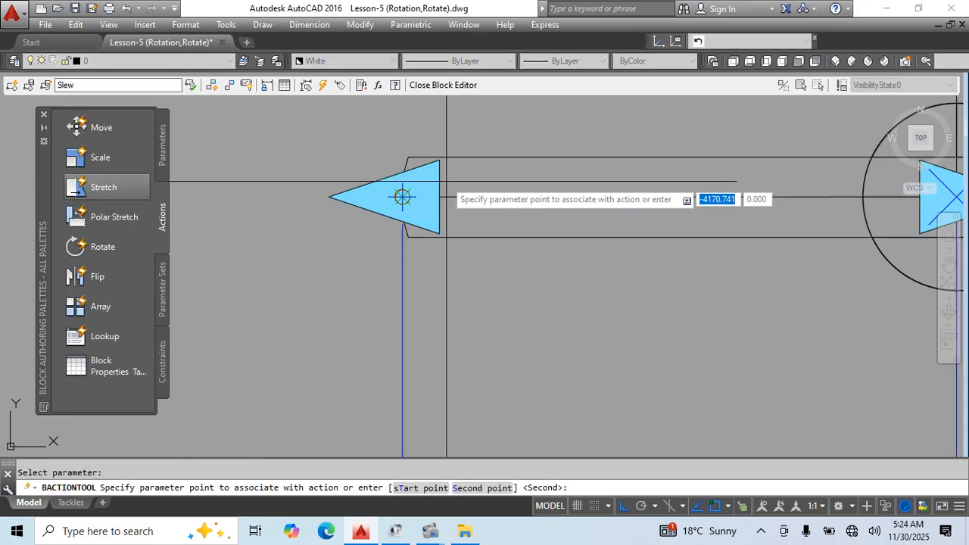
pyautogui.click(401, 195)
pyautogui.scroll(-3, 403, 197)
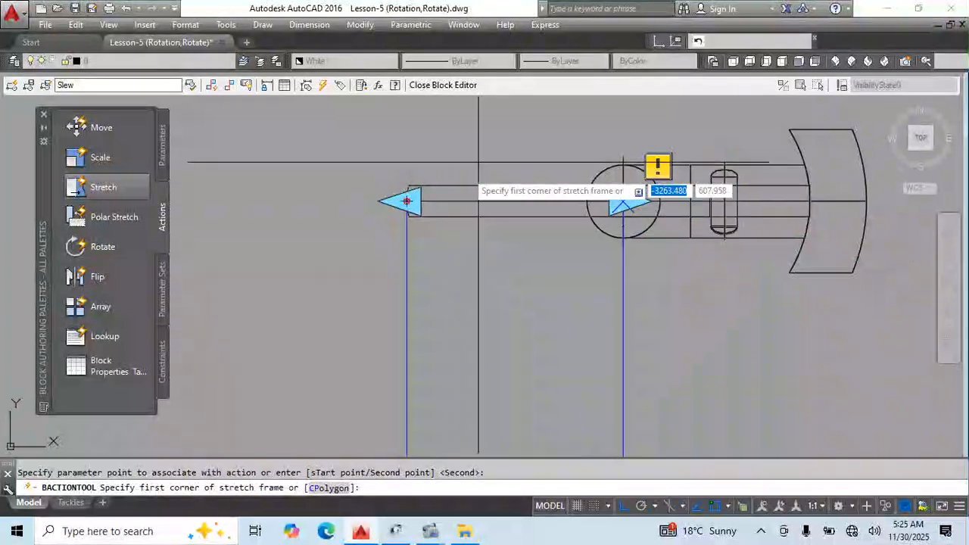
pyautogui.click(491, 151)
pyautogui.click(373, 265)
pyautogui.click(374, 222)
pyautogui.scroll(-5, 480, 275)
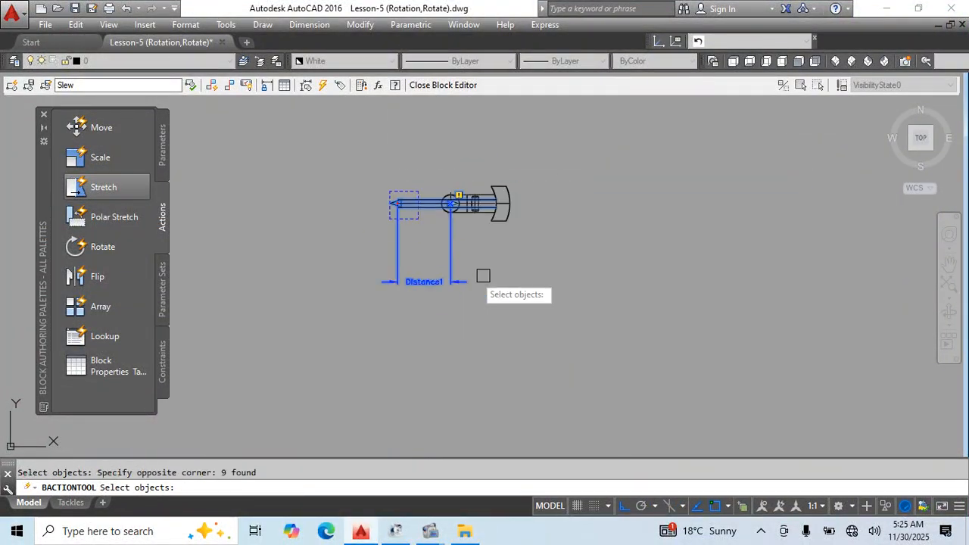
pyautogui.scroll(2, 461, 246)
pyautogui.rightClick(461, 246)
# Finish the Stretch action's object selection and set the Distance1 linear parameter's grip display to 1.
pyautogui.rightClick(461, 246)
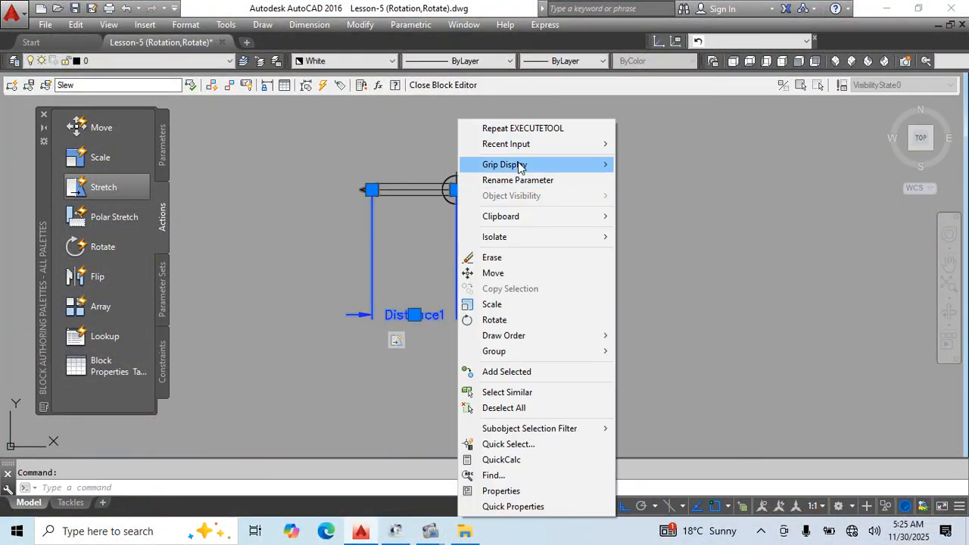
pyautogui.moveTo(519, 164)
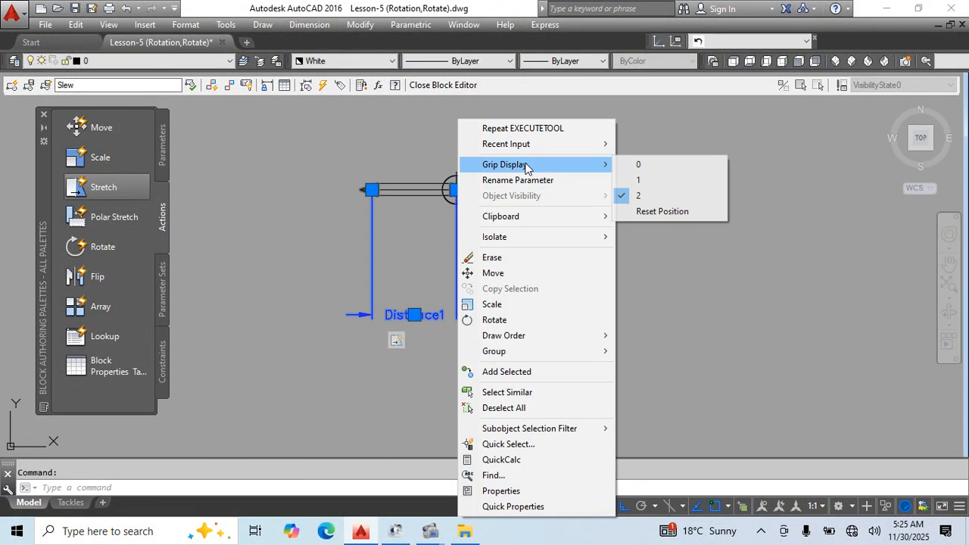
pyautogui.click(644, 180)
pyautogui.scroll(3, 526, 262)
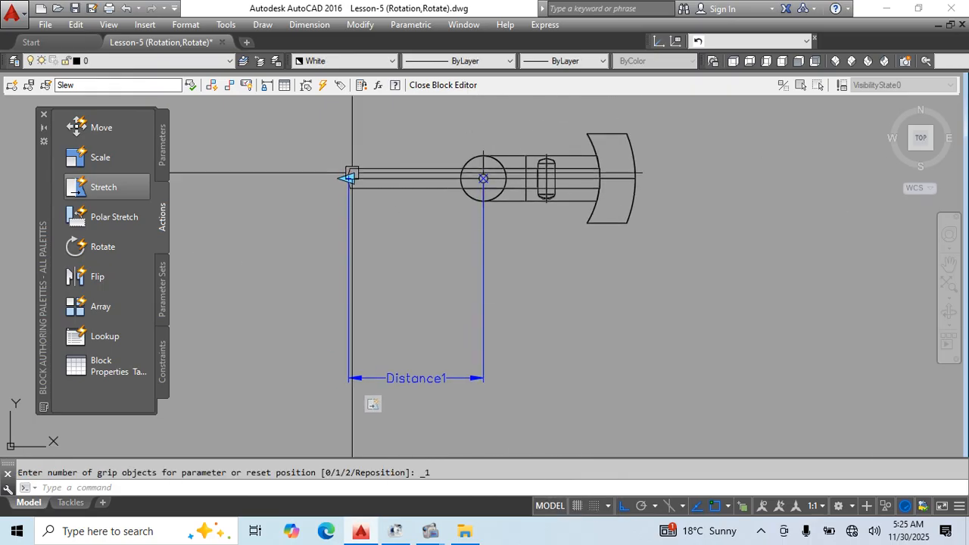
# Add a rotation parameter based at the slewing centre, with its radius ending midway along the boom and its default angle directed towards the boom tip.
pyautogui.click(161, 159)
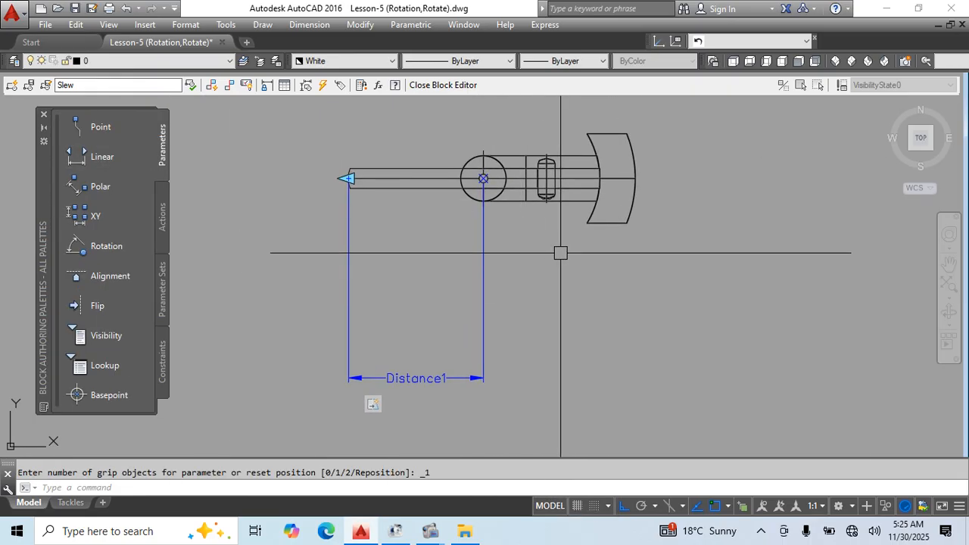
pyautogui.scroll(-2, 560, 252)
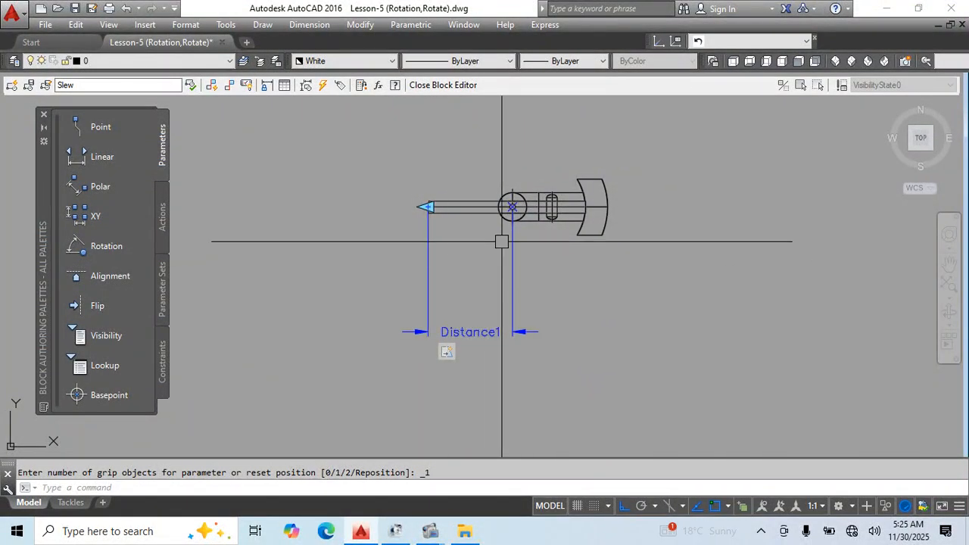
pyautogui.click(162, 216)
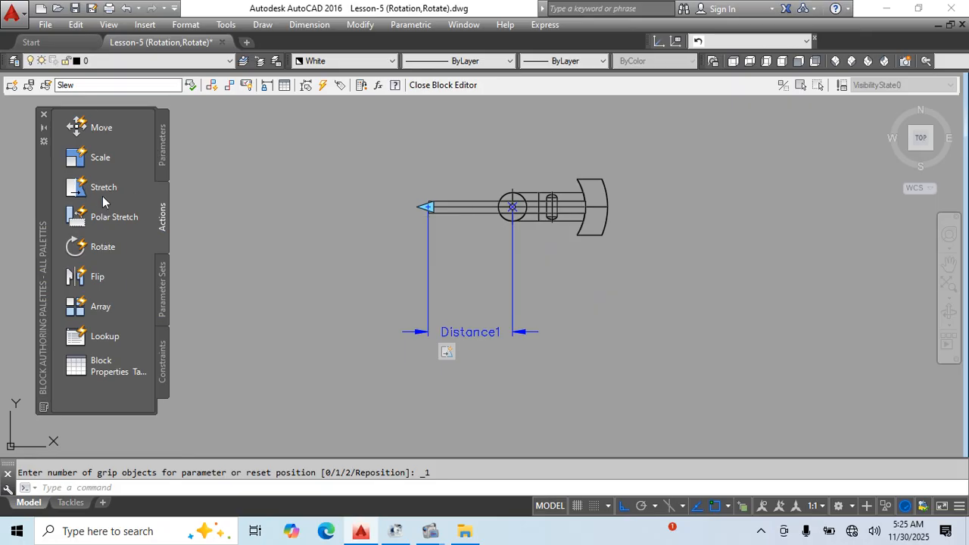
pyautogui.click(156, 140)
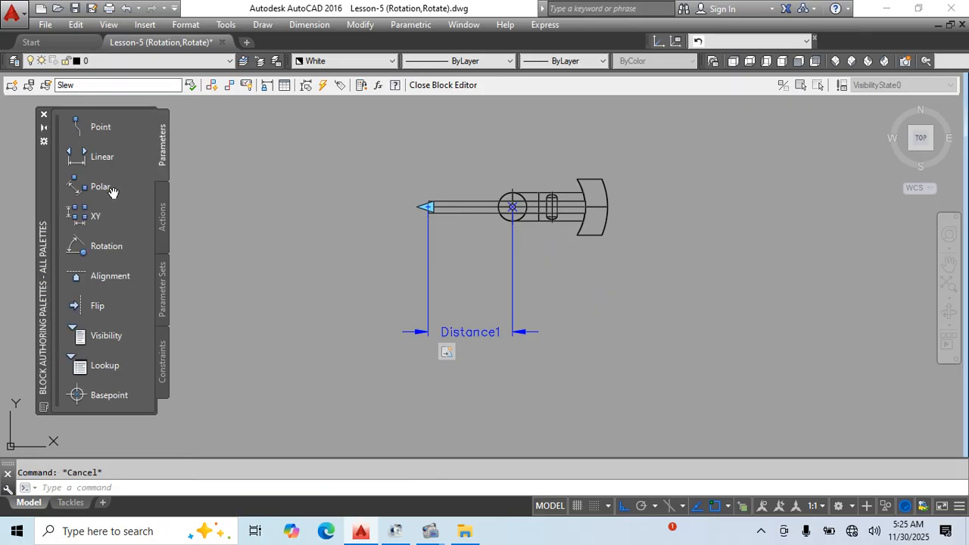
pyautogui.click(105, 248)
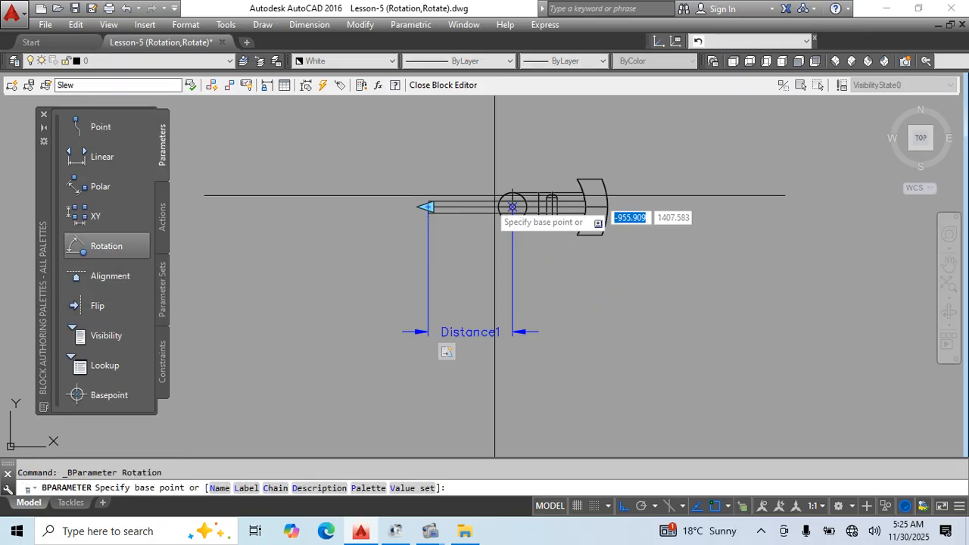
pyautogui.scroll(5, 501, 216)
pyautogui.click(500, 216)
pyautogui.scroll(-3, 500, 216)
pyautogui.scroll(7, 298, 223)
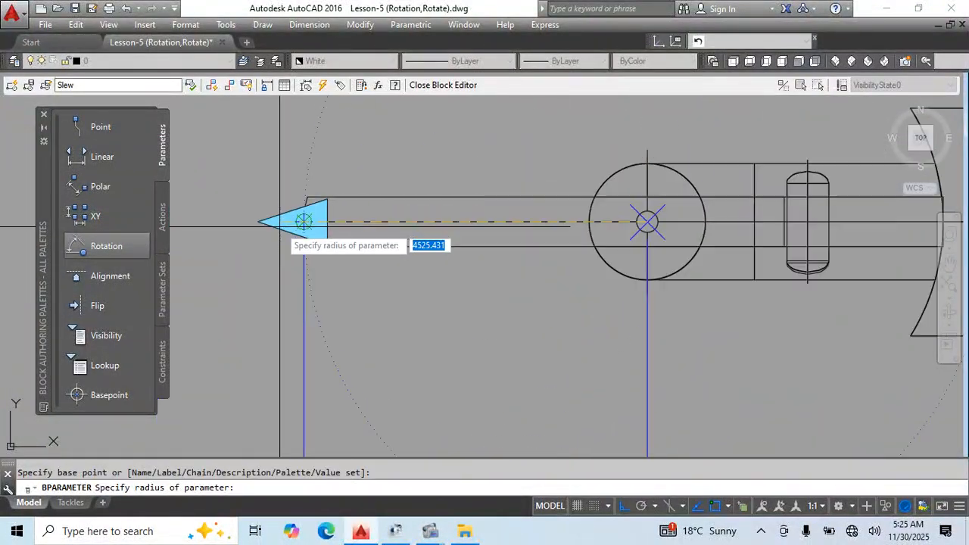
pyautogui.scroll(-6, 415, 205)
pyautogui.scroll(2, 542, 218)
pyautogui.click(484, 202)
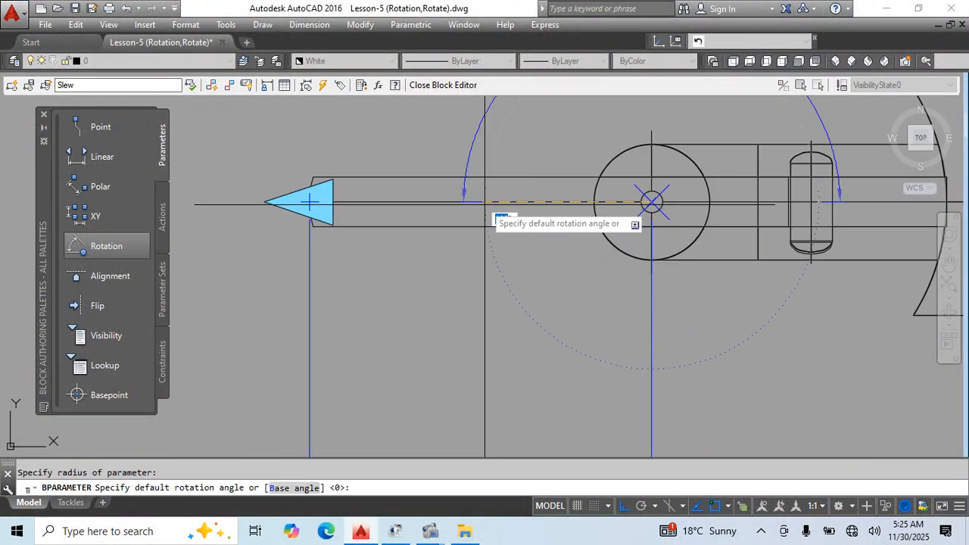
pyautogui.click(478, 202)
pyautogui.click(532, 259)
pyautogui.scroll(-5, 497, 282)
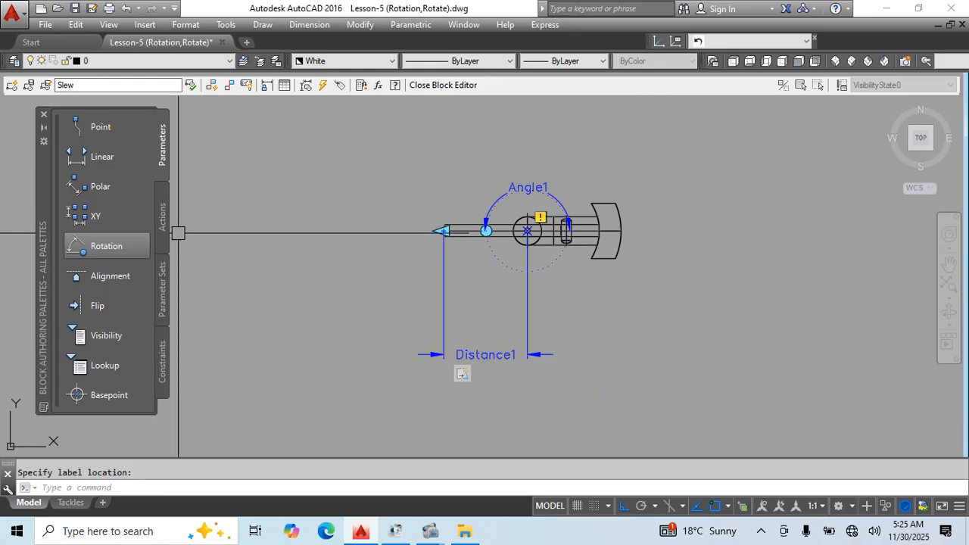
# Add a Rotate action to the Angle1 parameter, selecting the complete upper structure together with the linear parameter and its stretch action.
pyautogui.click(161, 216)
pyautogui.click(116, 249)
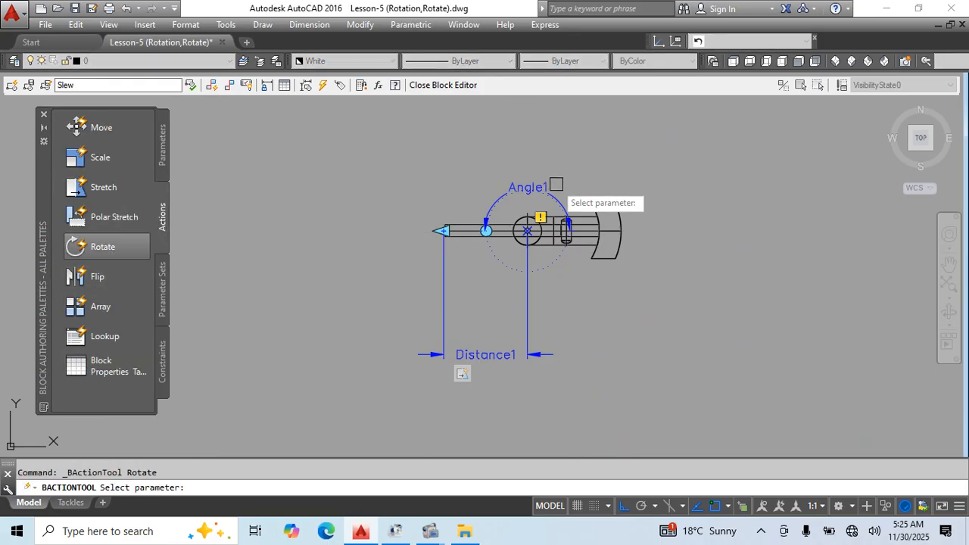
pyautogui.click(564, 224)
pyautogui.click(676, 133)
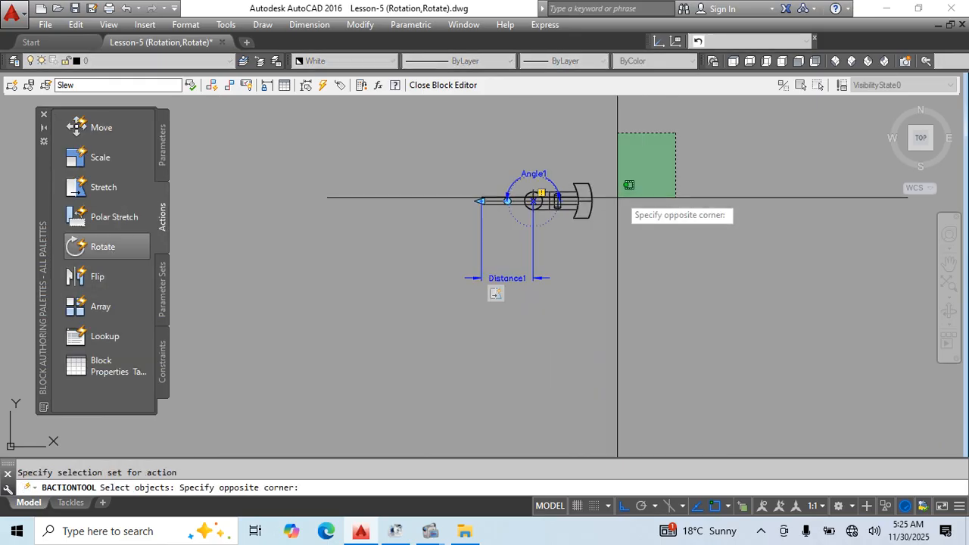
pyautogui.click(403, 342)
pyautogui.press('Return')
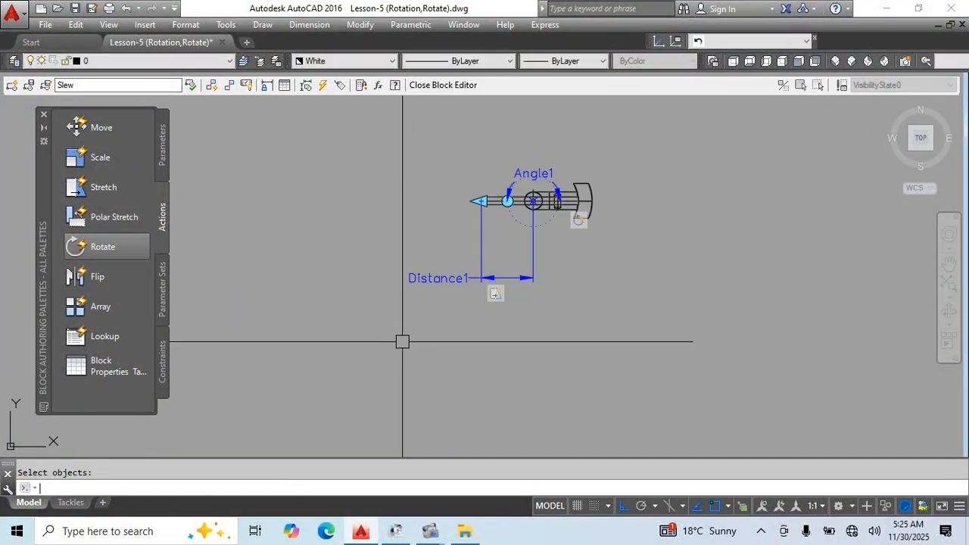
# Close the Block Editor, keeping the changes to the Slew block.
pyautogui.scroll(4, 524, 204)
pyautogui.scroll(-4, 610, 337)
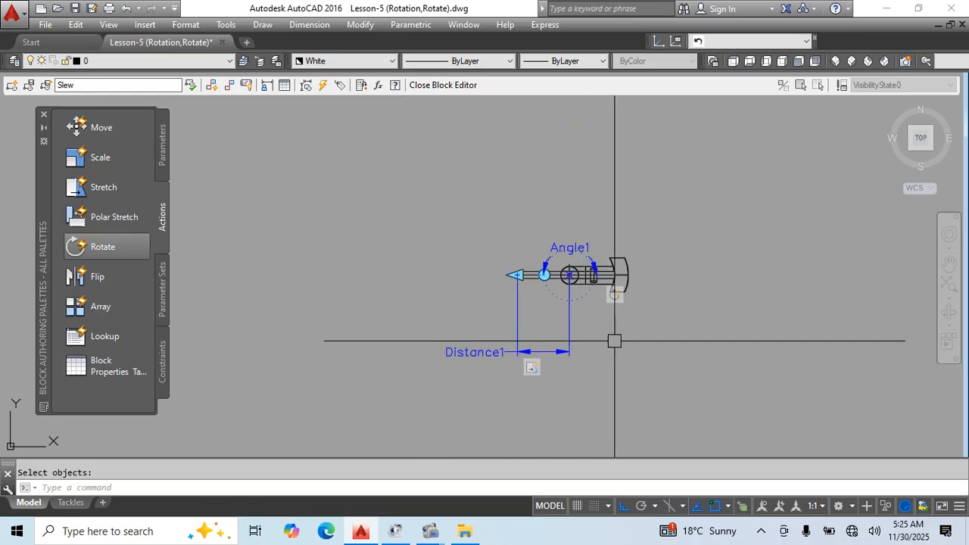
pyautogui.scroll(2, 555, 267)
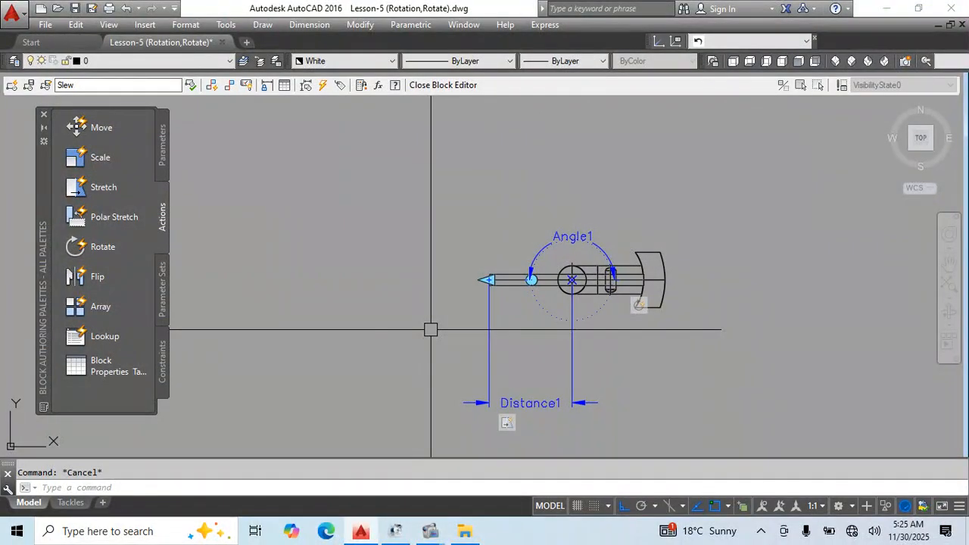
pyautogui.press('Return')
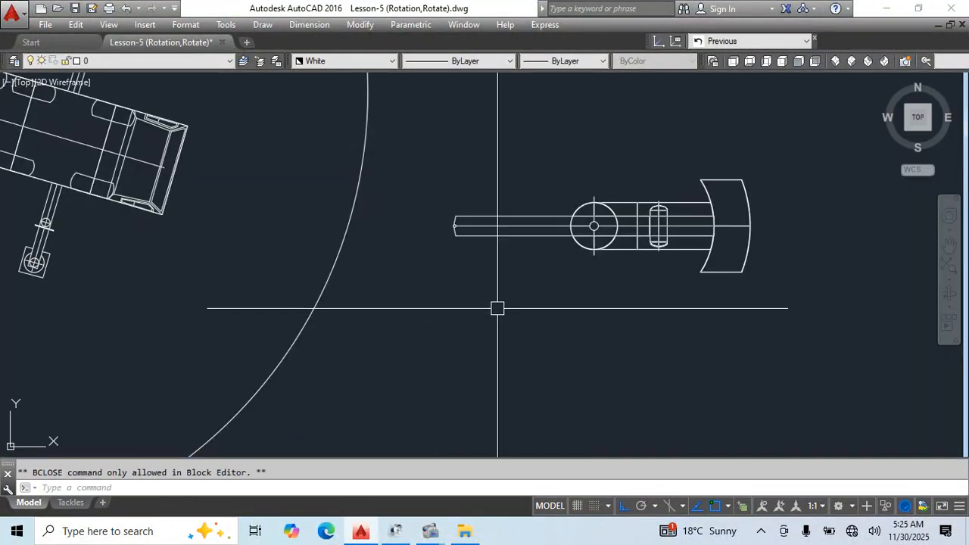
# Test the Slew block's stretch by extending its boom tip outwards by about 1345 along the boom axis.
pyautogui.click(454, 225)
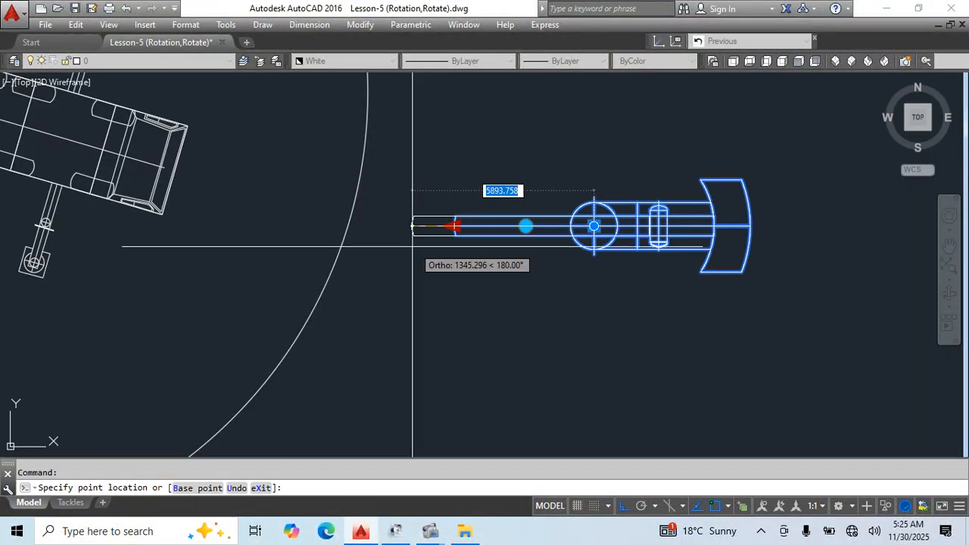
pyautogui.click(411, 247)
pyautogui.moveTo(573, 335); pyautogui.dragTo(541, 297, button='middle')
# With Ortho off, rotate the Slew block to aim at the larger distant target circle and extend its boom tip to that circle.
pyautogui.click(493, 187)
pyautogui.scroll(-3, 472, 243)
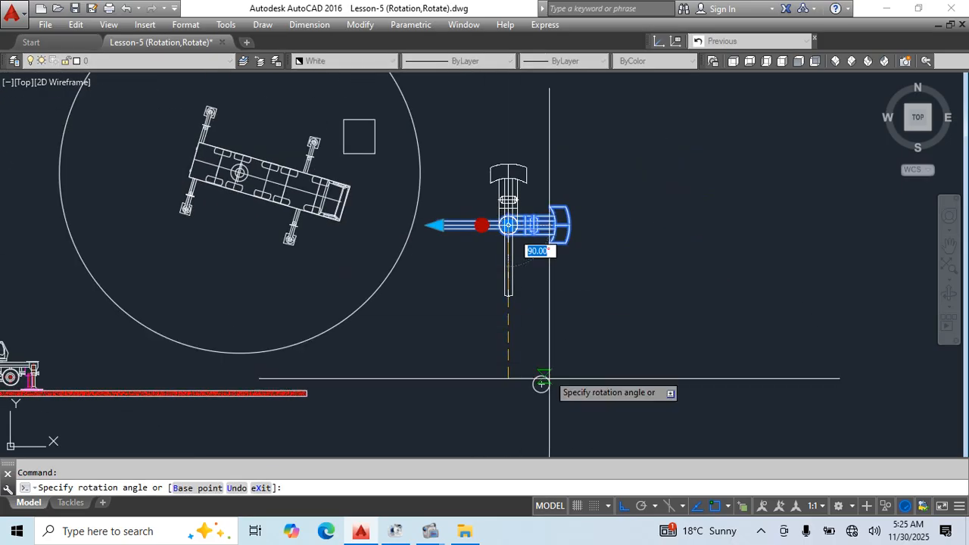
pyautogui.click(624, 506)
pyautogui.scroll(-3, 584, 298)
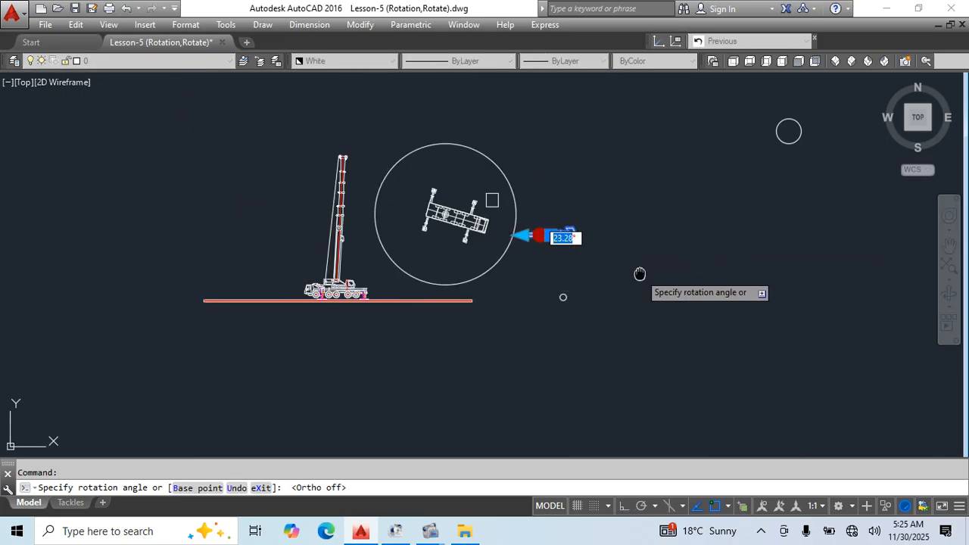
pyautogui.click(698, 196)
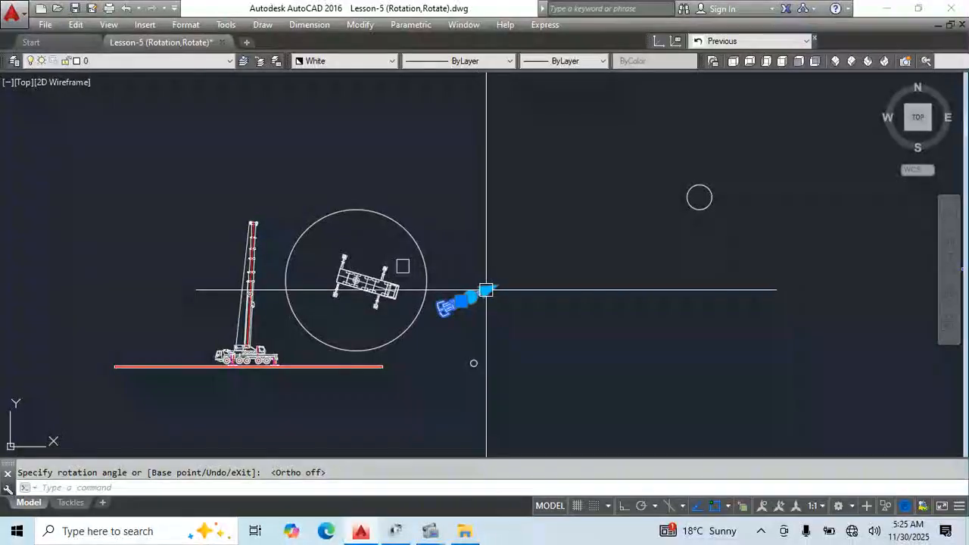
pyautogui.click(485, 290)
pyautogui.click(698, 196)
# Rotate the Slew block to aim at the small target circle below it and shorten its boom to end at that circle.
pyautogui.click(472, 296)
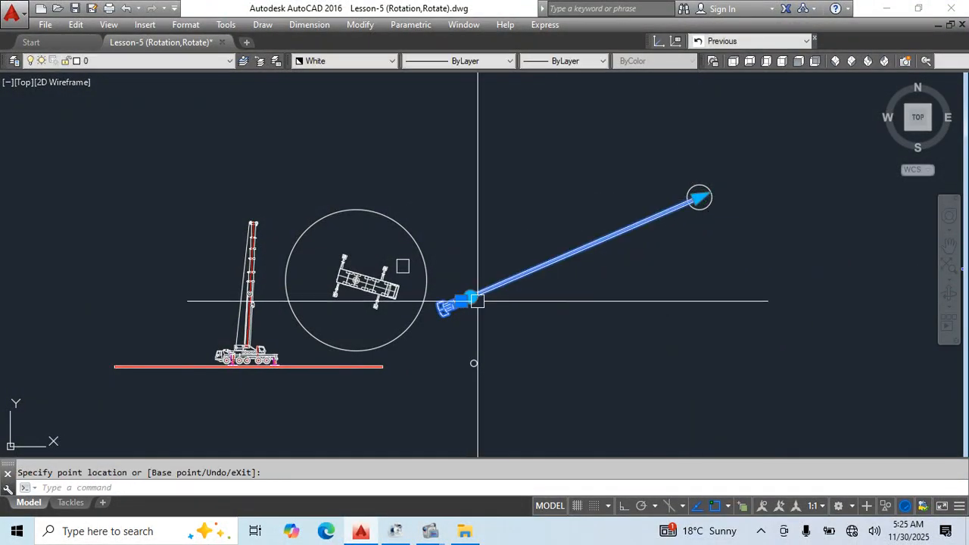
pyautogui.scroll(4, 472, 296)
pyautogui.moveTo(476, 278); pyautogui.dragTo(445, 223, button='middle')
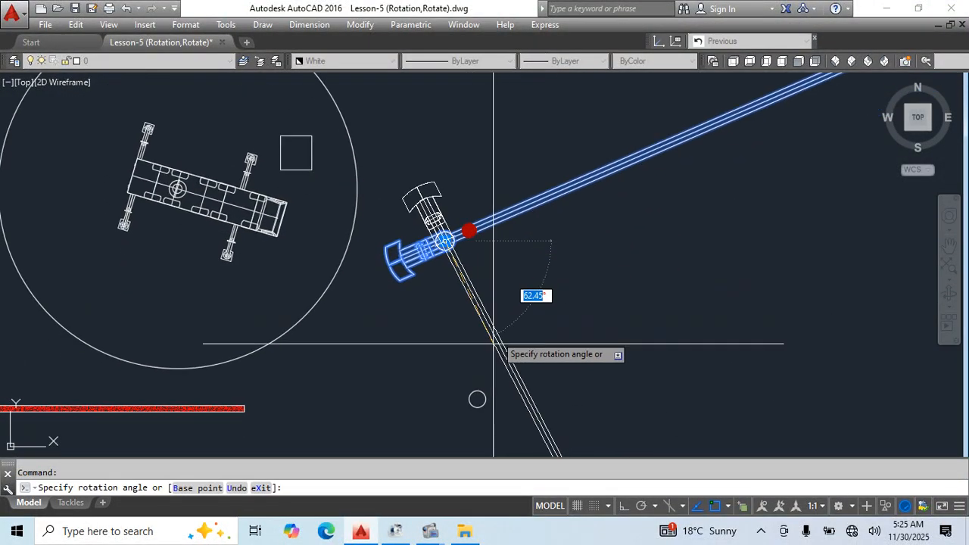
pyautogui.click(476, 396)
pyautogui.scroll(-6, 534, 336)
pyautogui.click(539, 389)
pyautogui.scroll(5, 516, 271)
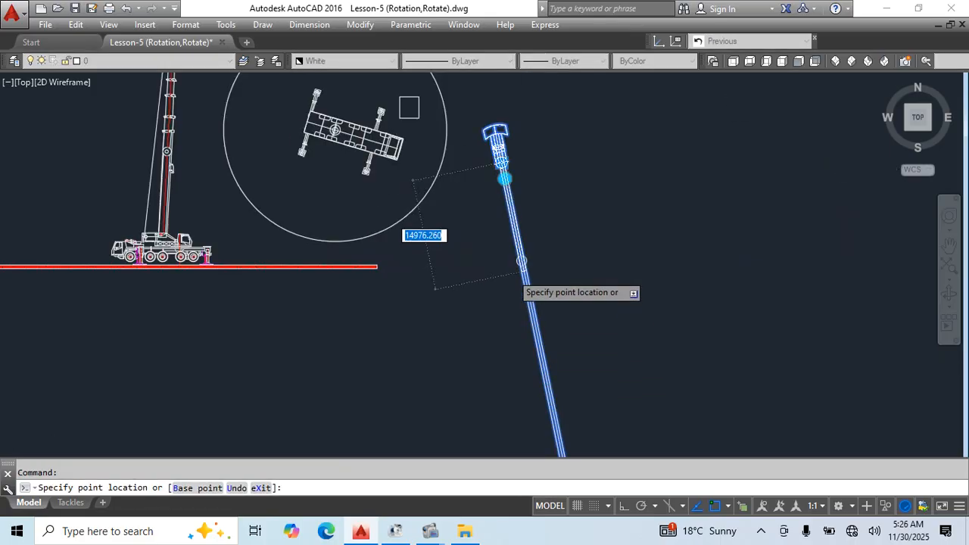
pyautogui.click(544, 233)
pyautogui.press('Escape')
pyautogui.scroll(-5, 576, 212)
pyautogui.moveTo(588, 246); pyautogui.dragTo(582, 308, button='middle')
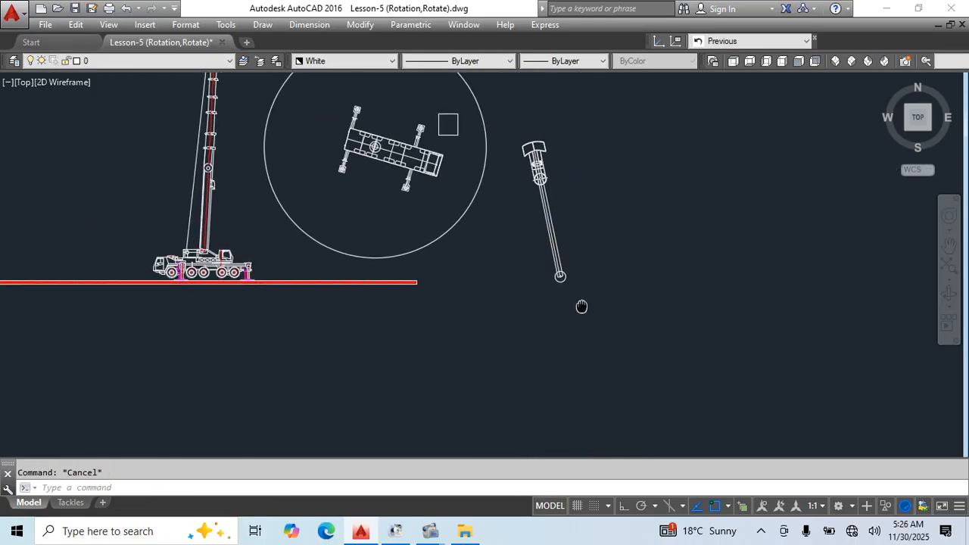
# Examine the selected Slew block's grips and compare it with the surrounding crane drawings in the model.
pyautogui.click(552, 208)
pyautogui.moveTo(604, 241); pyautogui.dragTo(641, 312, button='middle')
pyautogui.press('Escape')
pyautogui.click(558, 253)
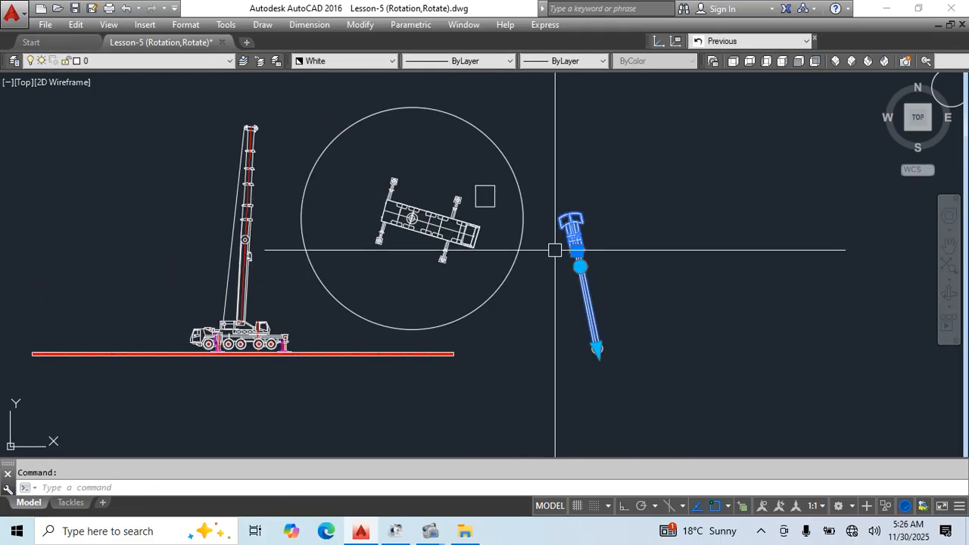
pyautogui.scroll(5, 558, 261)
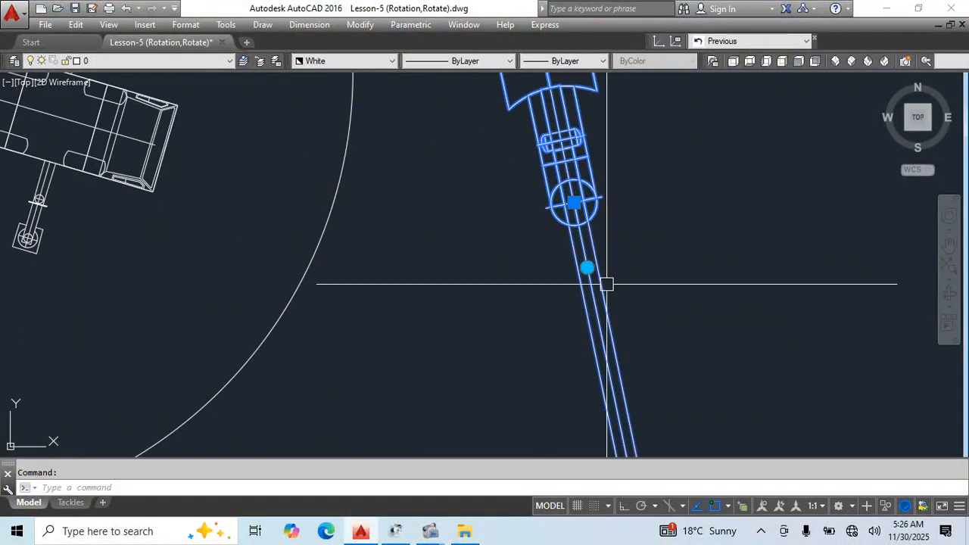
pyautogui.scroll(-3, 632, 279)
pyautogui.moveTo(657, 275); pyautogui.dragTo(588, 343, button='middle')
pyautogui.scroll(-5, 563, 268)
pyautogui.moveTo(562, 268)
pyautogui.mouseDown(button='middle')
pyautogui.moveTo(567, 324)
pyautogui.moveTo(396, 311)
pyautogui.mouseUp(button='middle')
pyautogui.scroll(5, 499, 250)
pyautogui.moveTo(634, 329)
pyautogui.mouseDown(button='middle')
pyautogui.moveTo(552, 327)
pyautogui.moveTo(344, 348)
pyautogui.moveTo(346, 258)
pyautogui.moveTo(327, 242)
pyautogui.mouseUp(button='middle')
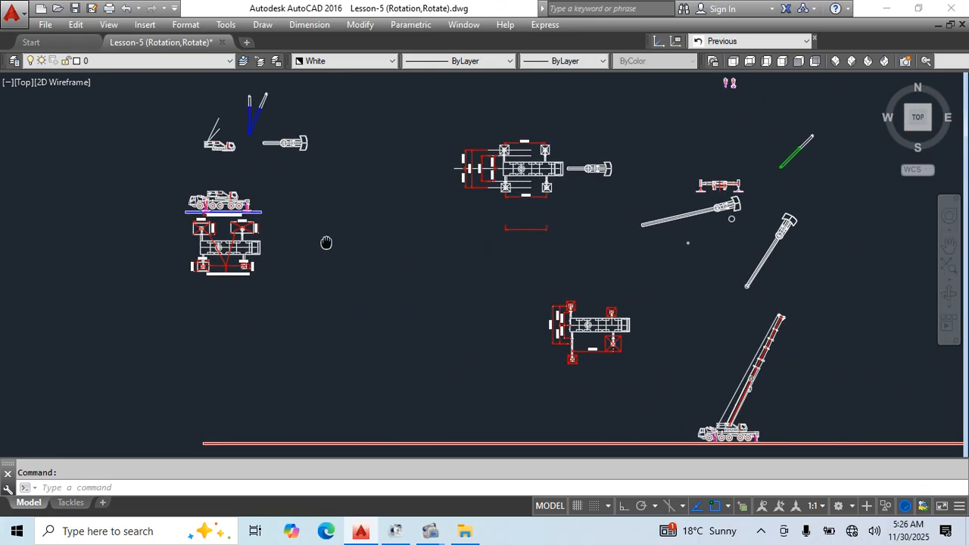
pyautogui.moveTo(106, 283); pyautogui.dragTo(739, 323, button='middle')
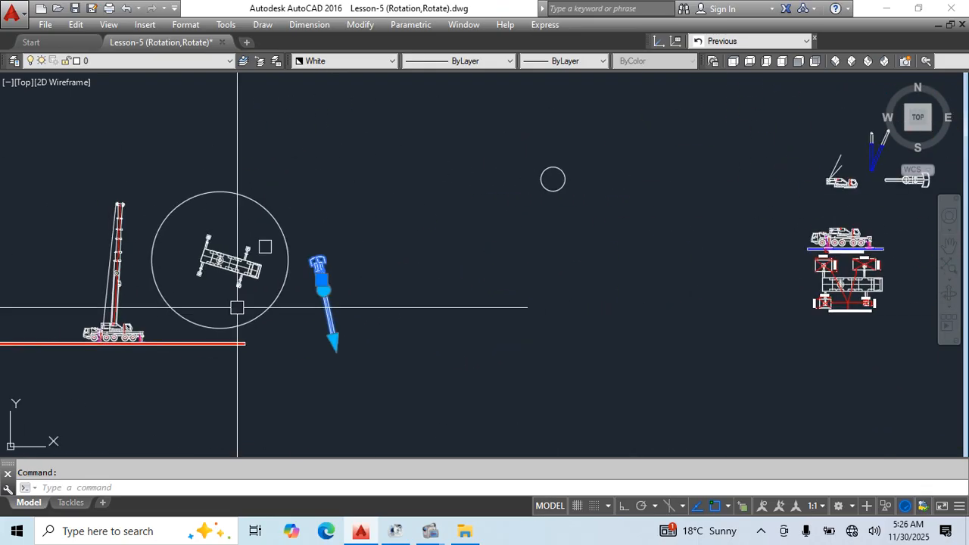
pyautogui.moveTo(235, 307)
pyautogui.mouseDown(button='middle')
pyautogui.moveTo(508, 338)
pyautogui.moveTo(516, 329)
pyautogui.mouseUp(button='middle')
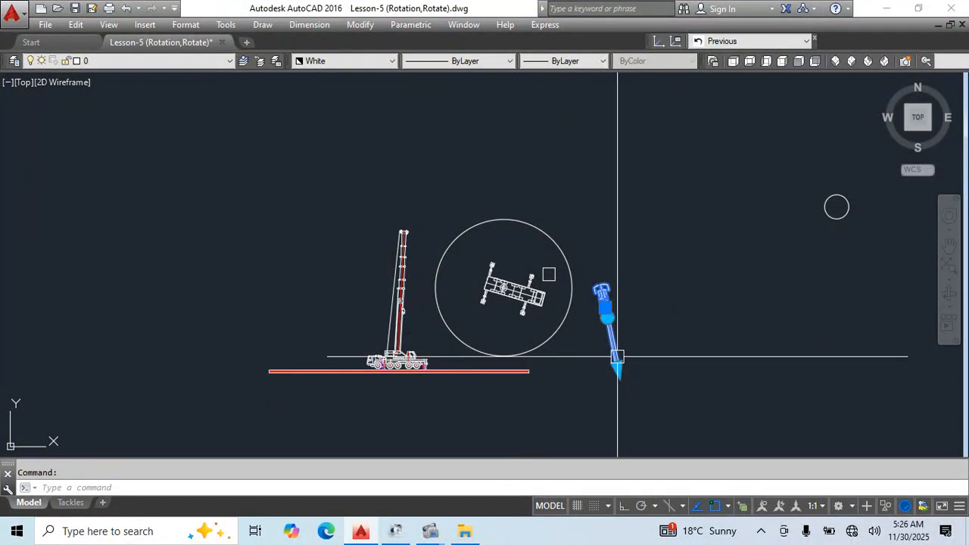
pyautogui.moveTo(636, 370); pyautogui.dragTo(495, 367, button='middle')
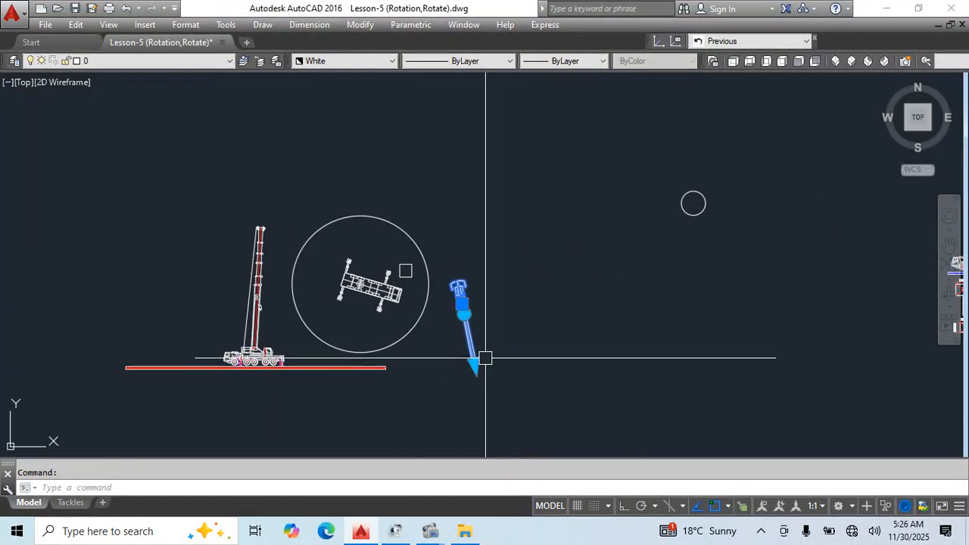
pyautogui.scroll(3, 439, 346)
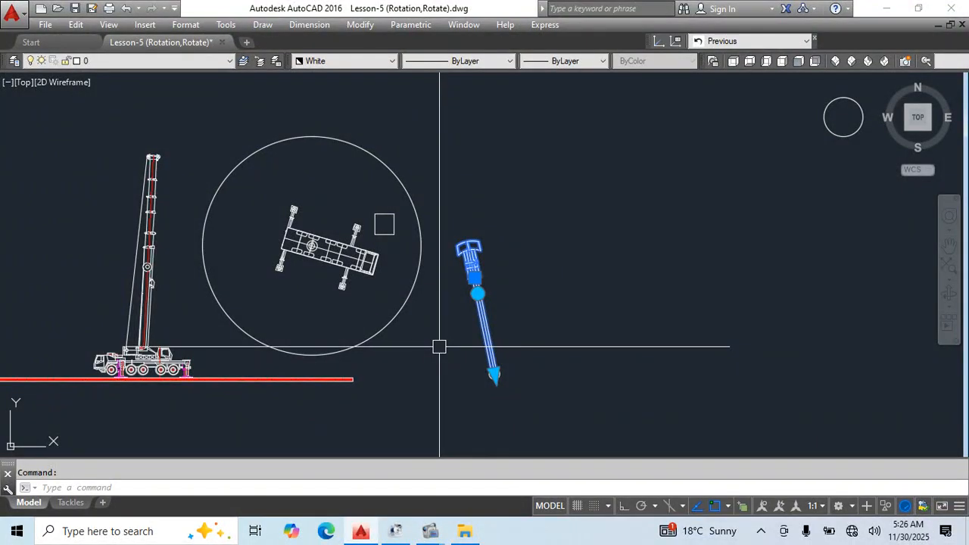
pyautogui.moveTo(403, 386)
pyautogui.mouseDown(button='middle')
pyautogui.moveTo(432, 401)
pyautogui.moveTo(457, 394)
pyautogui.mouseUp(button='middle')
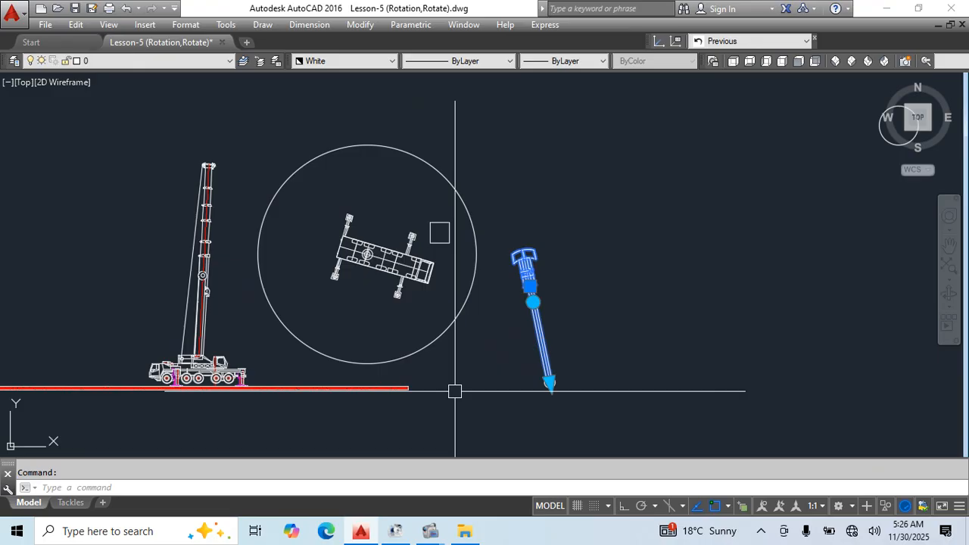
pyautogui.scroll(2, 522, 341)
pyautogui.press('Escape')
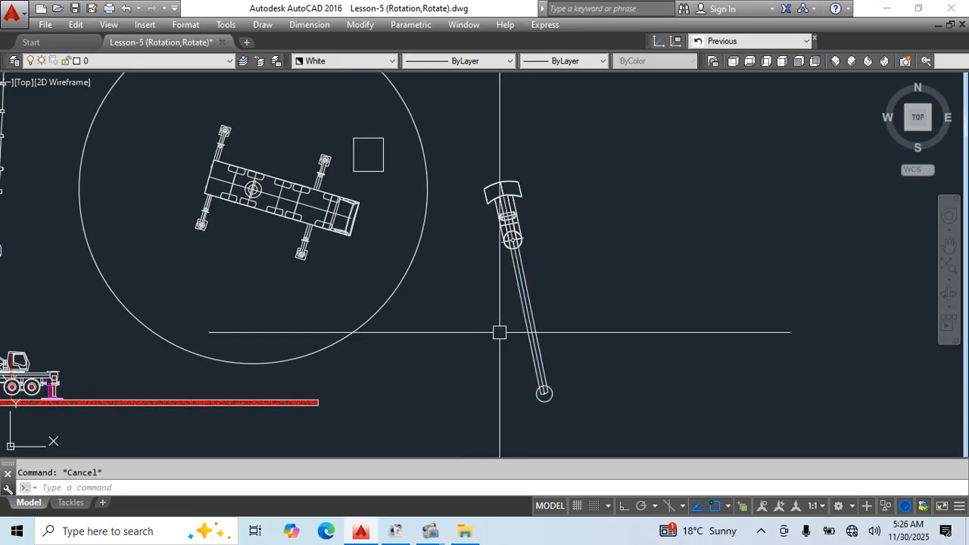